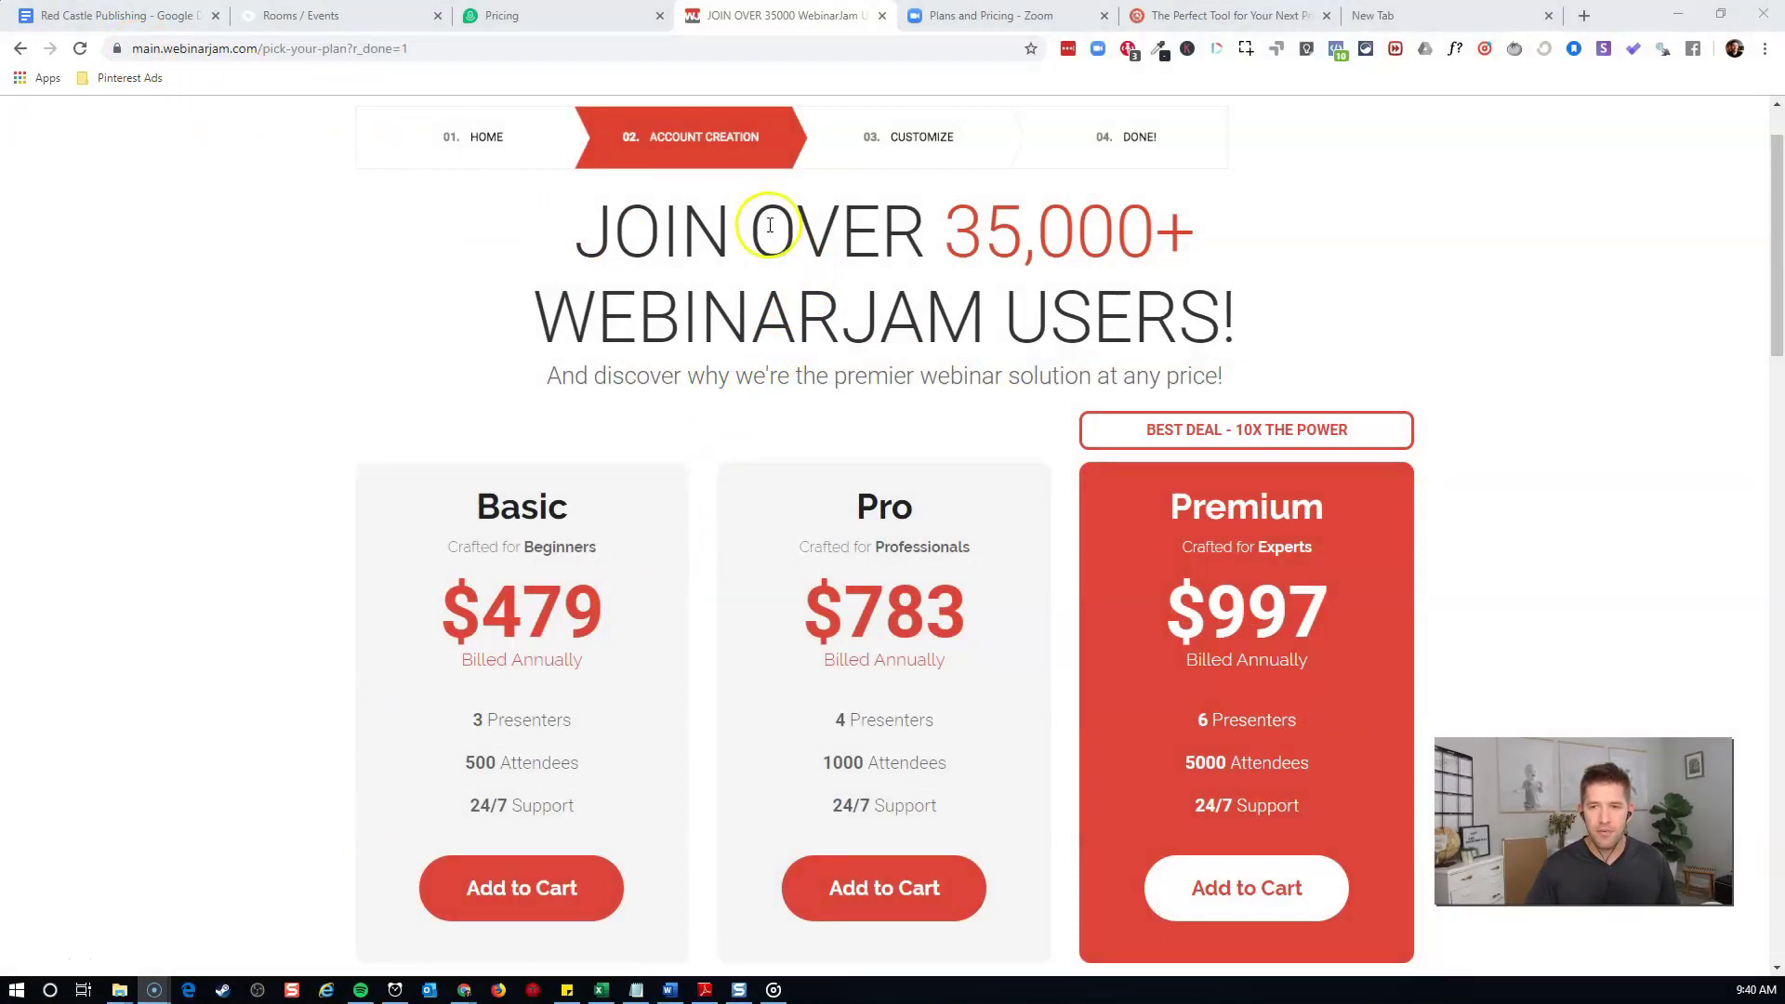
Review the WebinarJam Basic plan's attendee limit and annual price on the pricing page
scroll(770, 264, "down", 2)
scroll(768, 252, "up", 1)
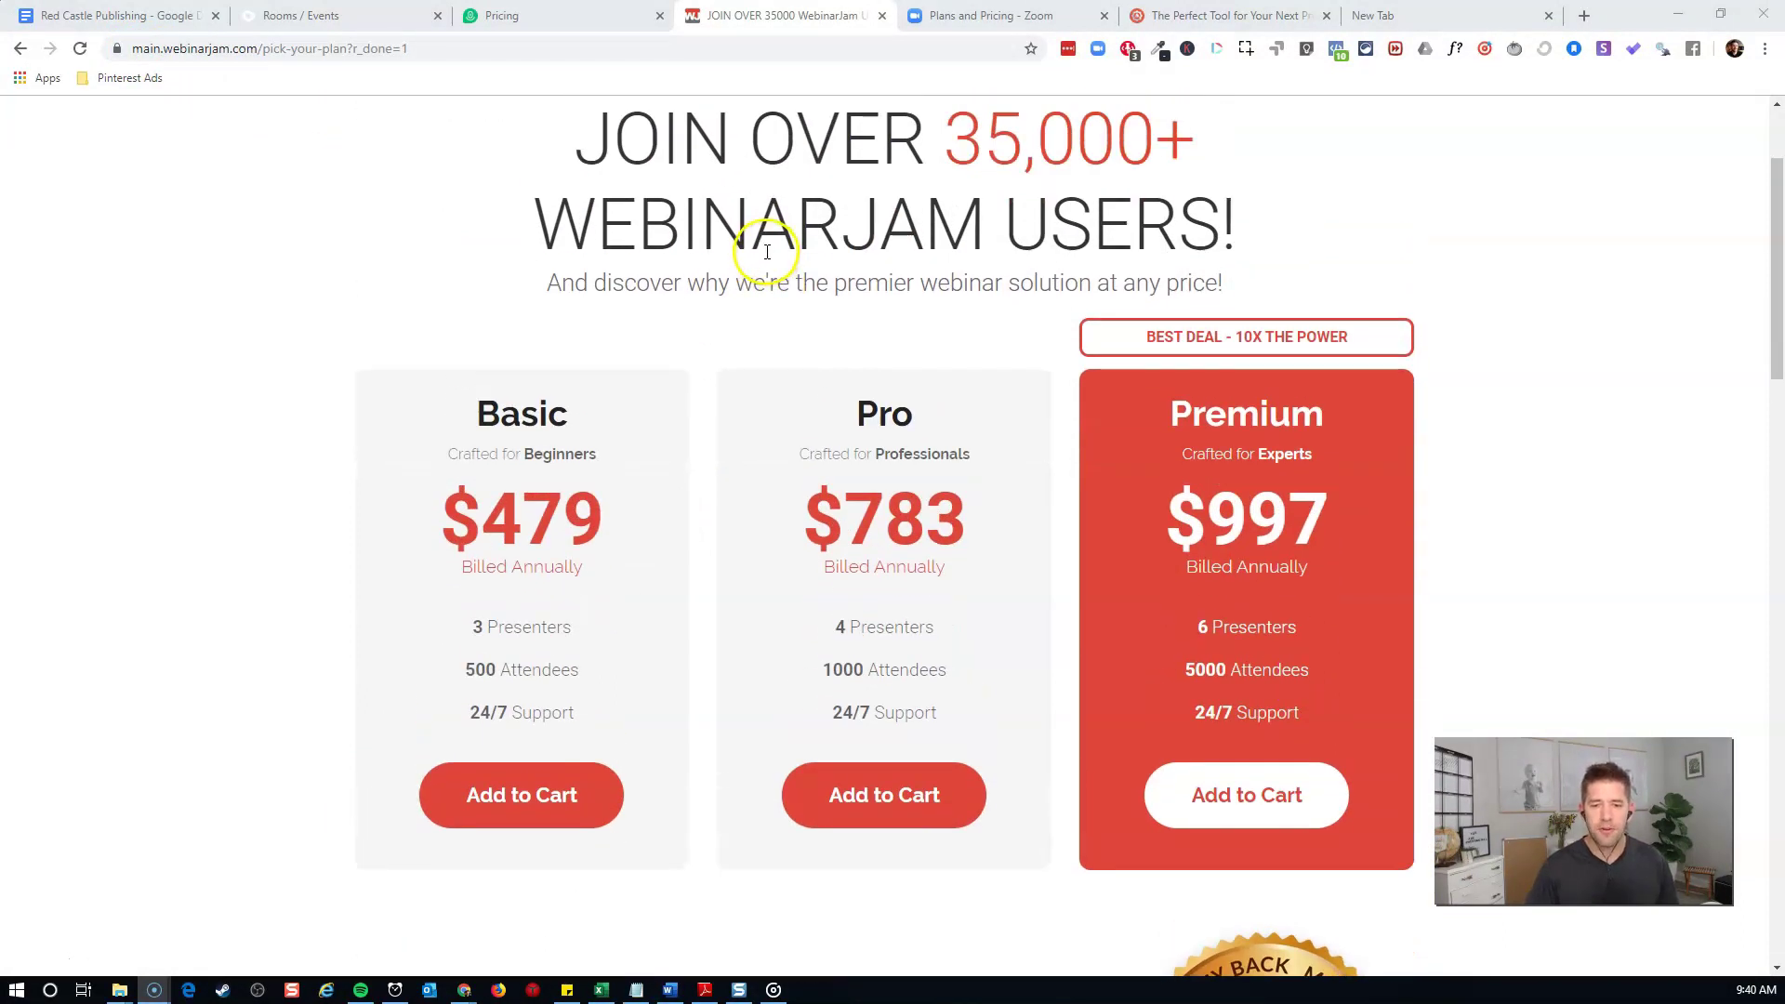
left_click(462, 669)
left_click_drag(462, 669, 604, 685)
left_click(604, 682)
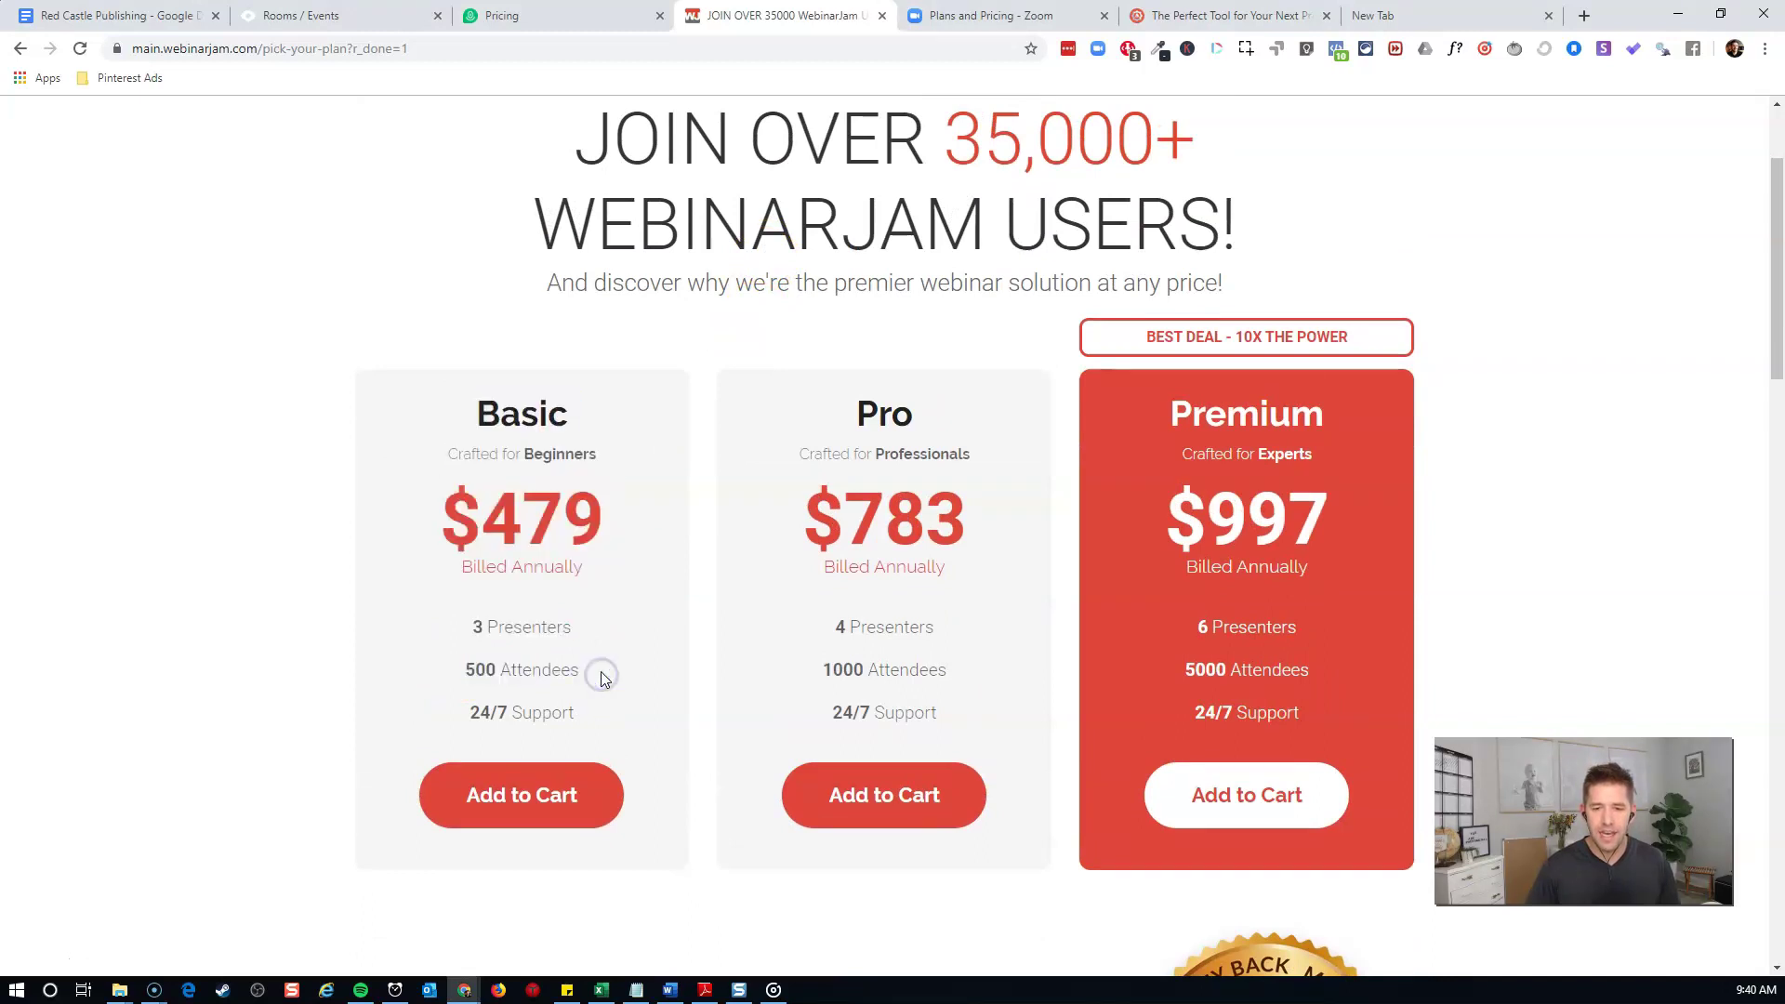
scroll(609, 679, "down", 3)
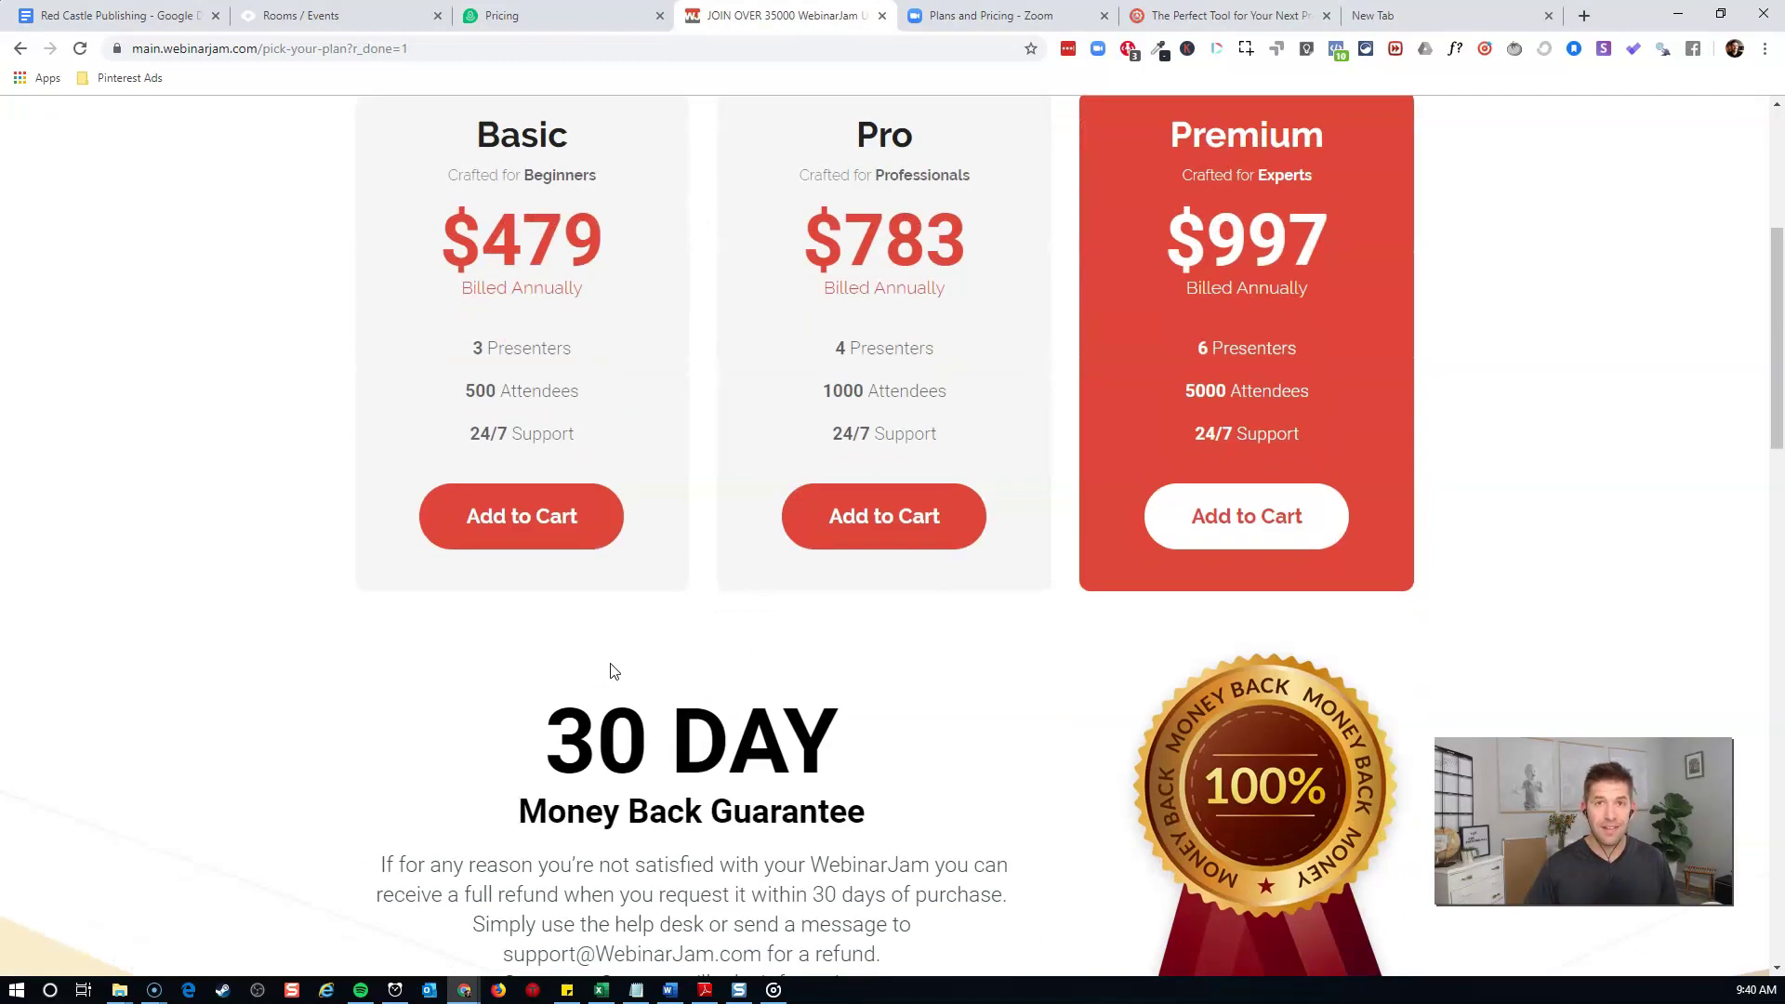
scroll(613, 672, "up", 1)
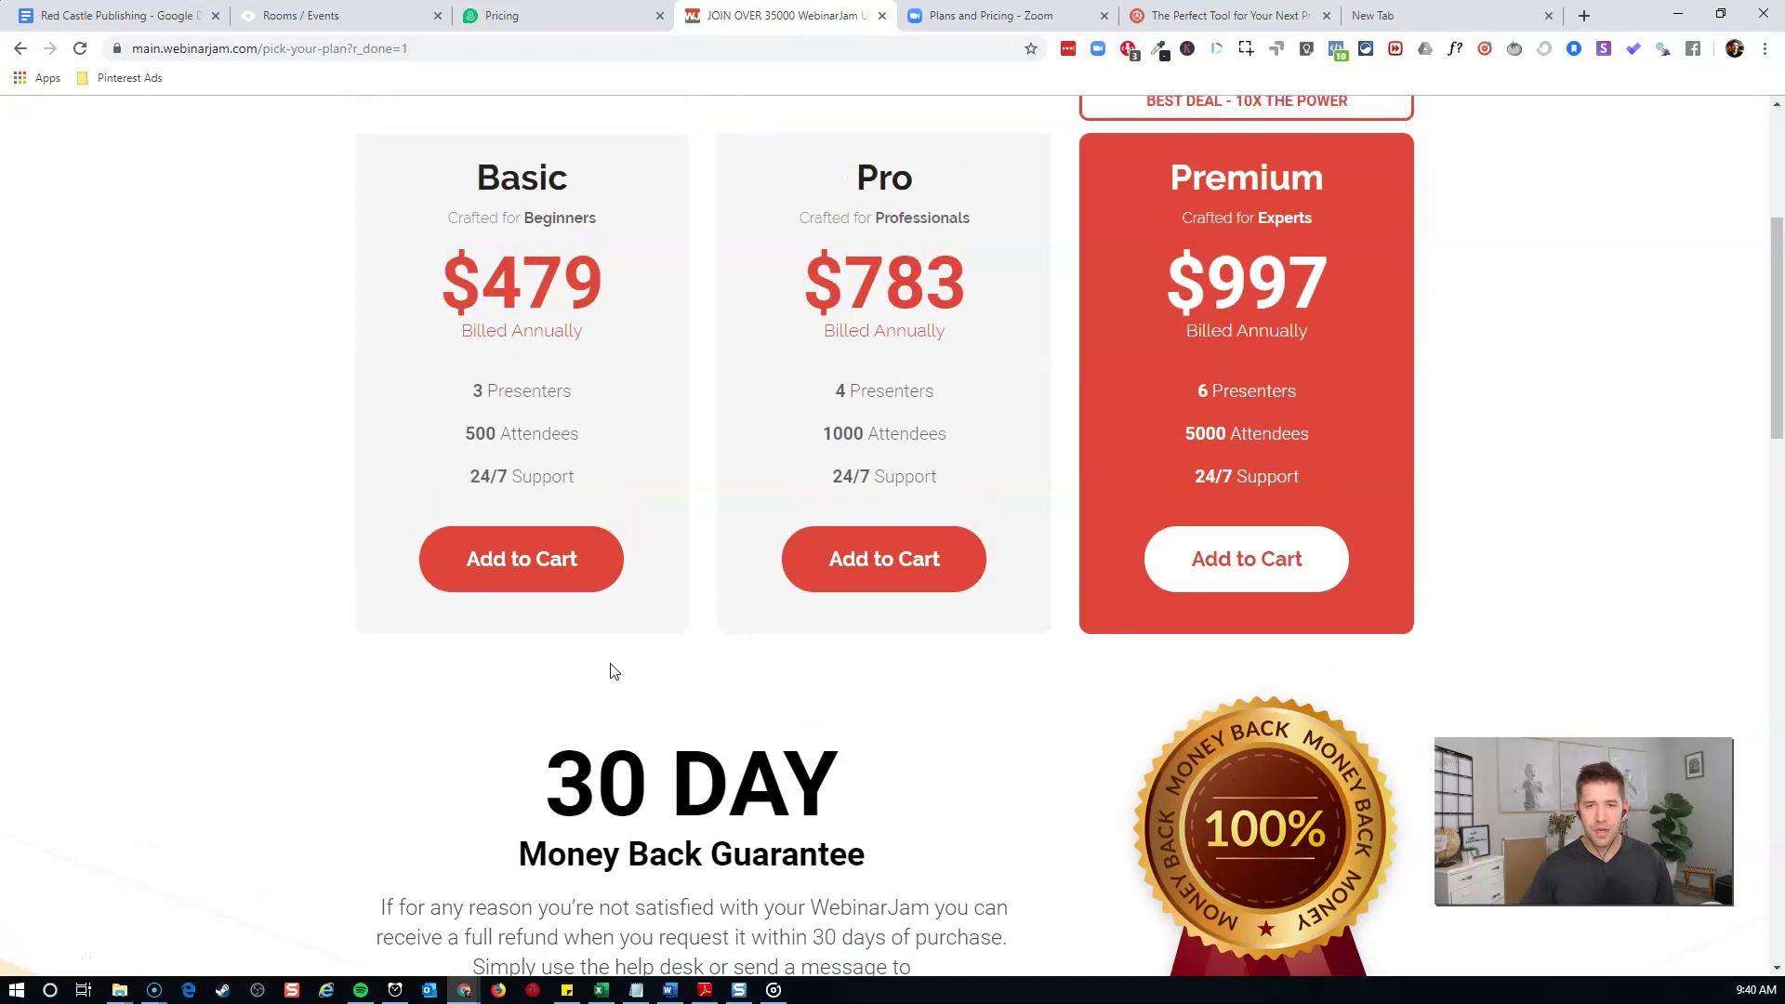
left_click_drag(476, 342, 637, 369)
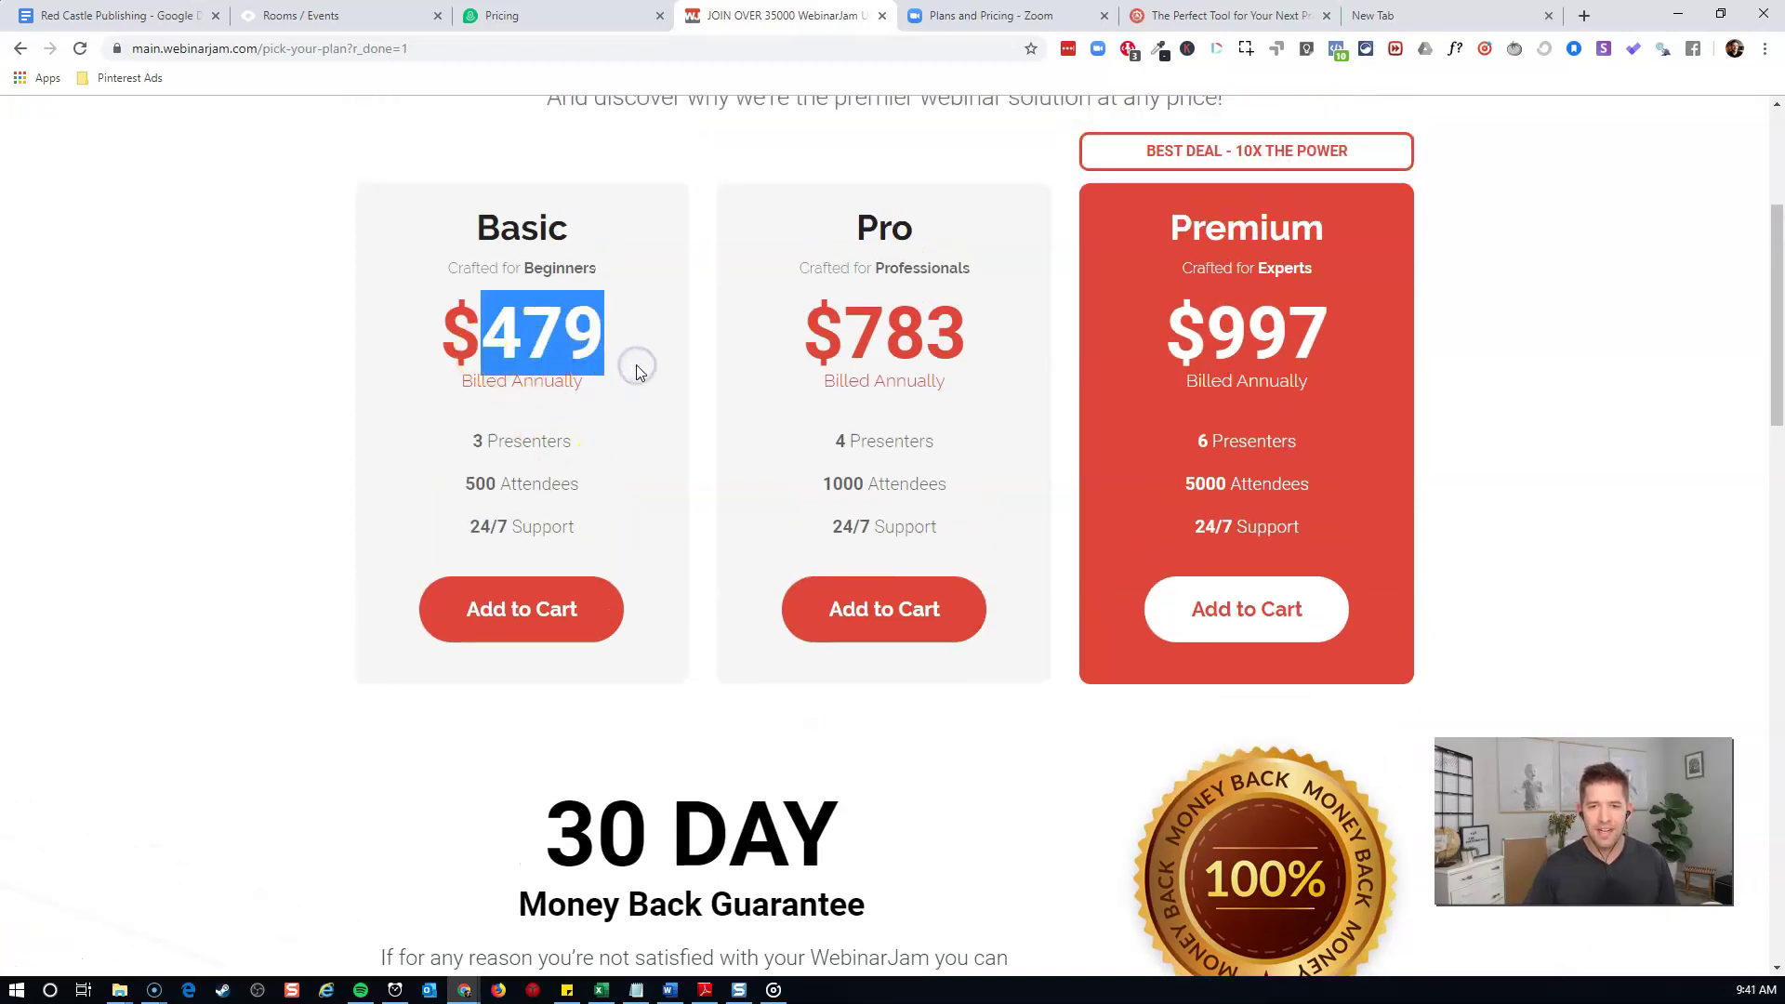
left_click(638, 370)
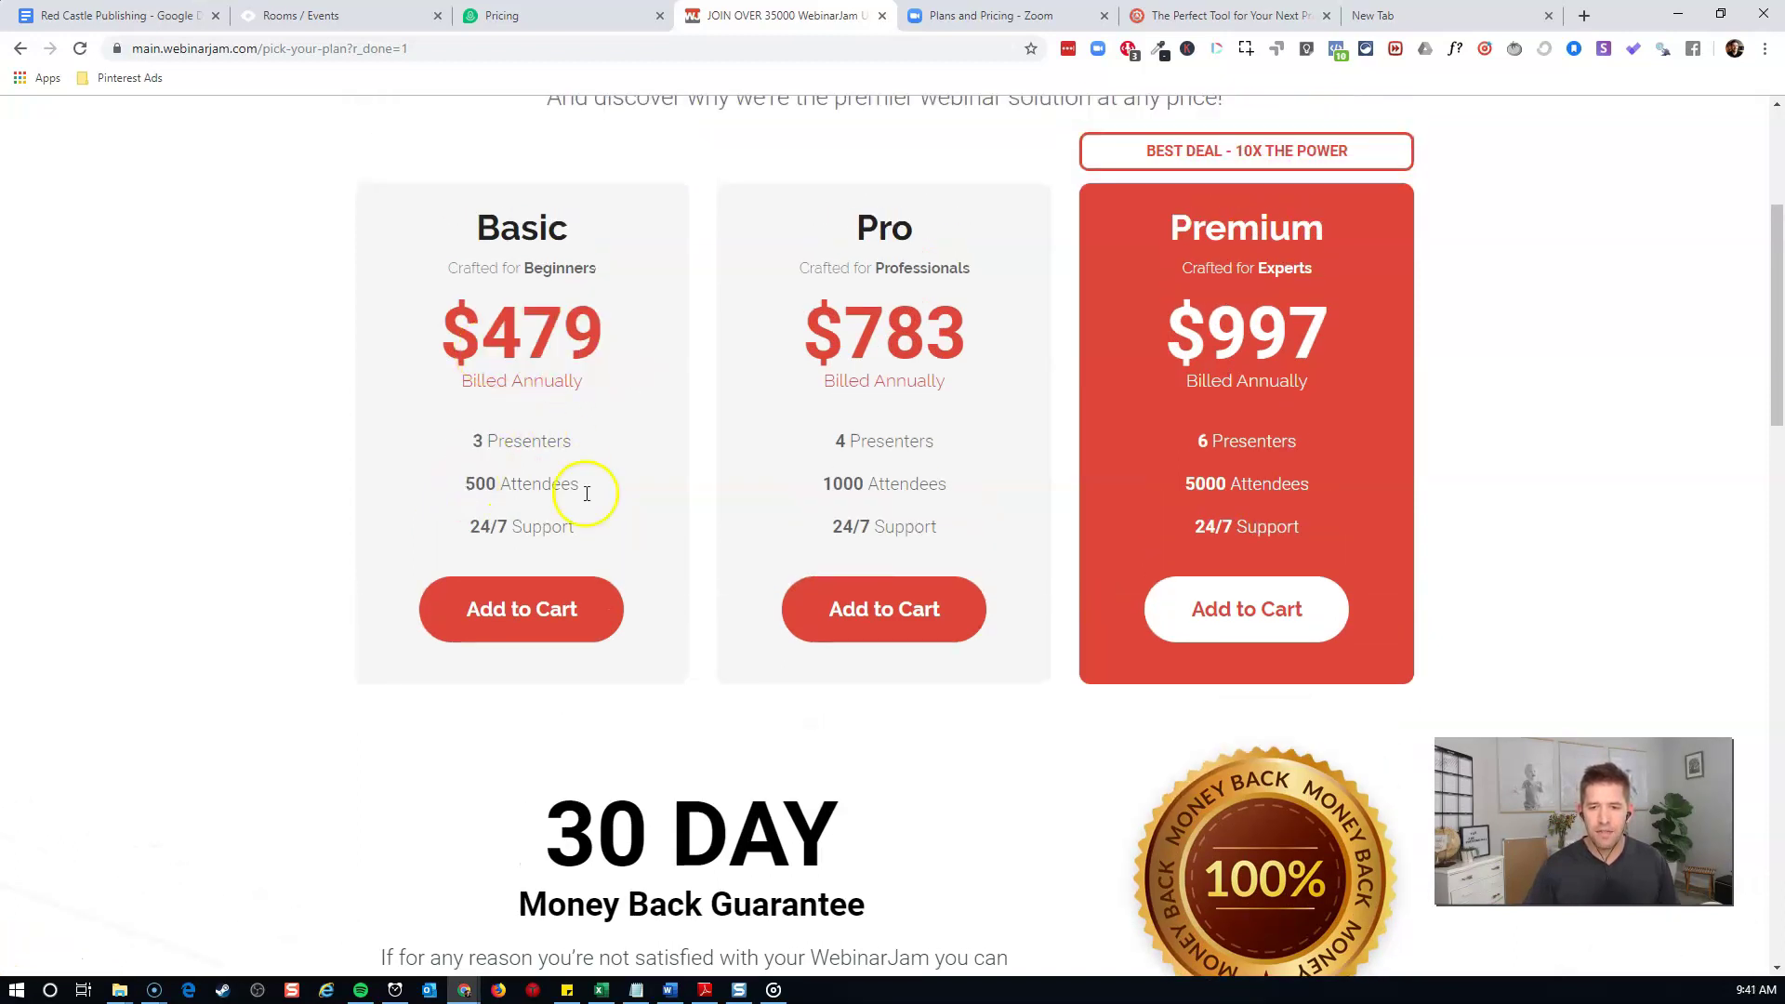
scroll(648, 499, "up", 1)
scroll(645, 500, "up", 3)
Switch to the Demio pricing page and check the Business plan's attendee room size and monthly price
left_click(577, 13)
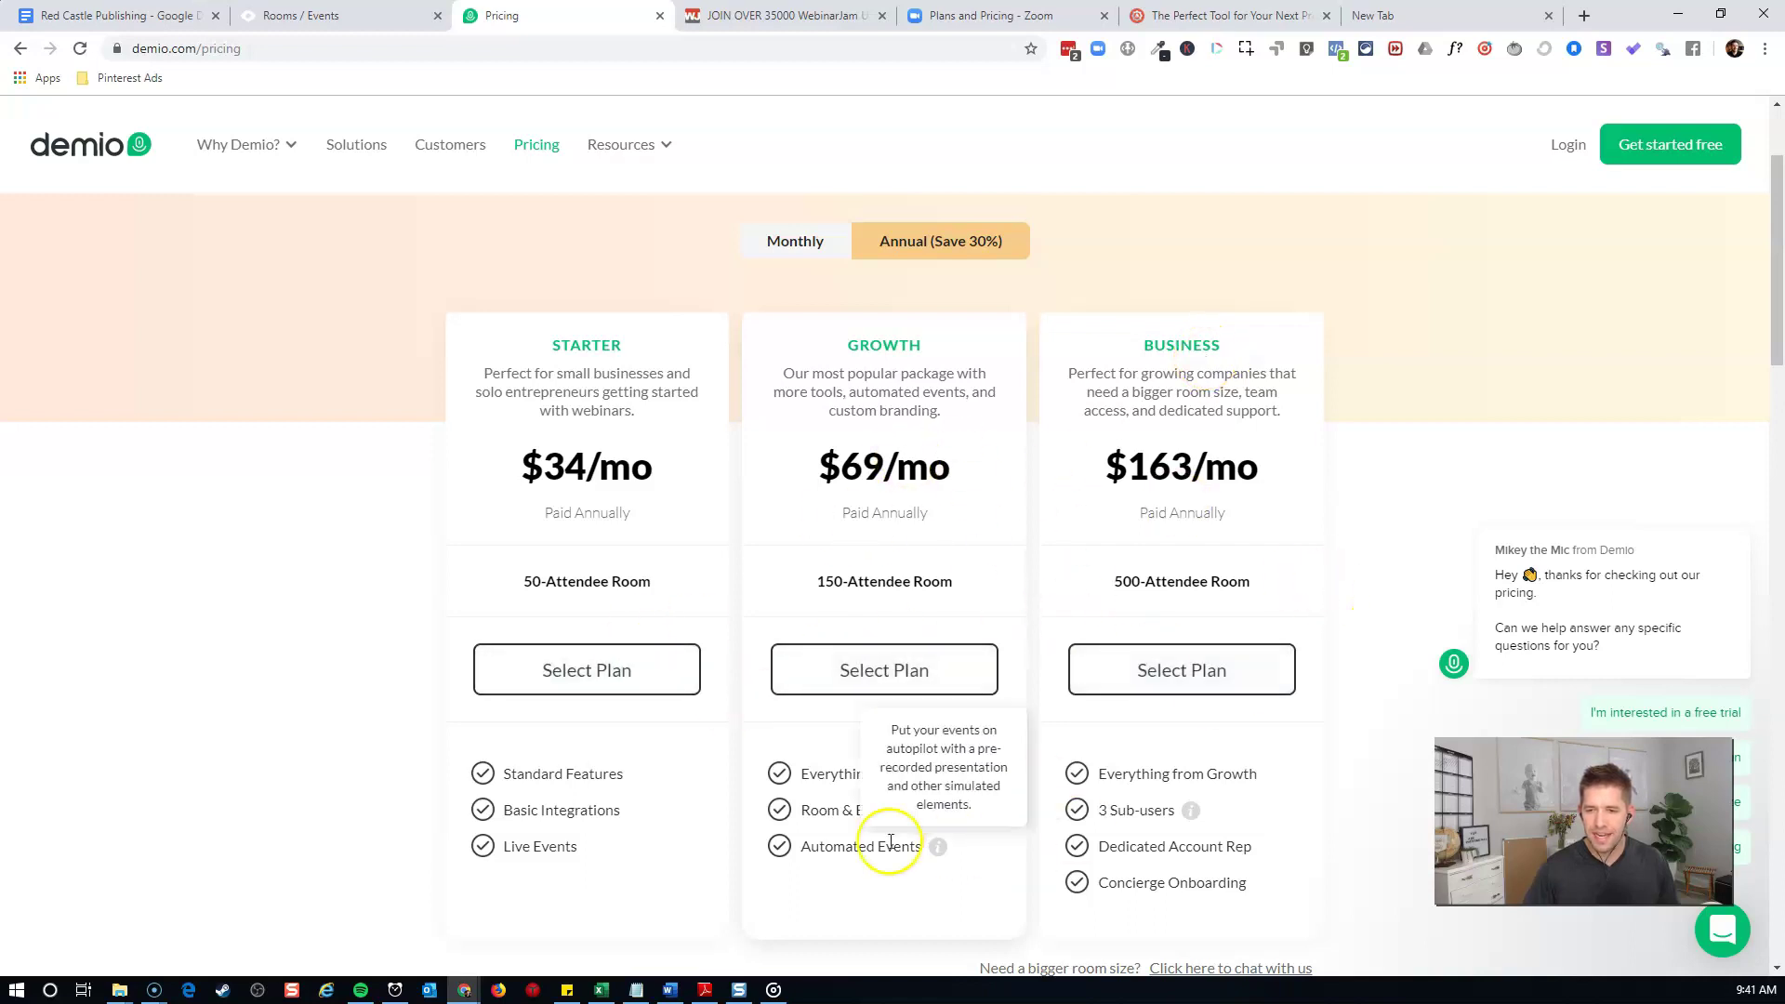
left_click_drag(1115, 582, 1277, 596)
left_click(1275, 591)
left_click_drag(1122, 462, 1194, 483)
left_click(1194, 481)
left_click(1224, 516)
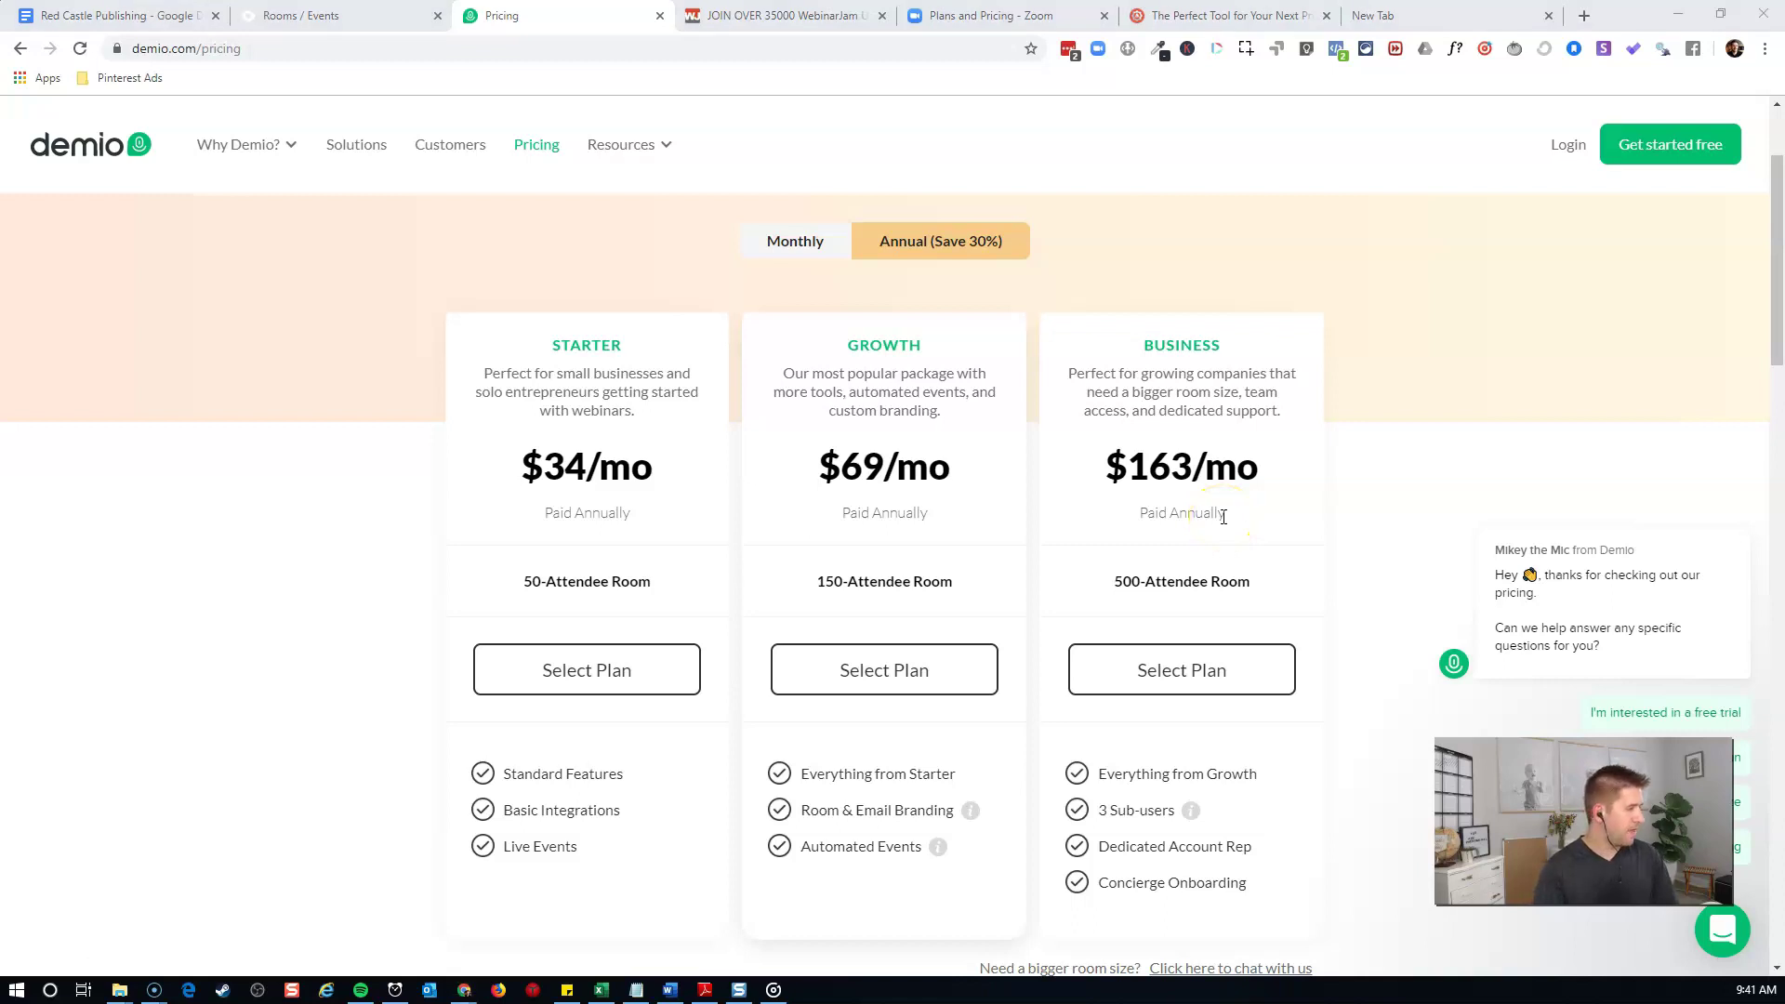
Calculate the Demio Business plan's yearly cost as 163 × 12 in Calculator, then return to the pricing page
key("XF86Calculator")
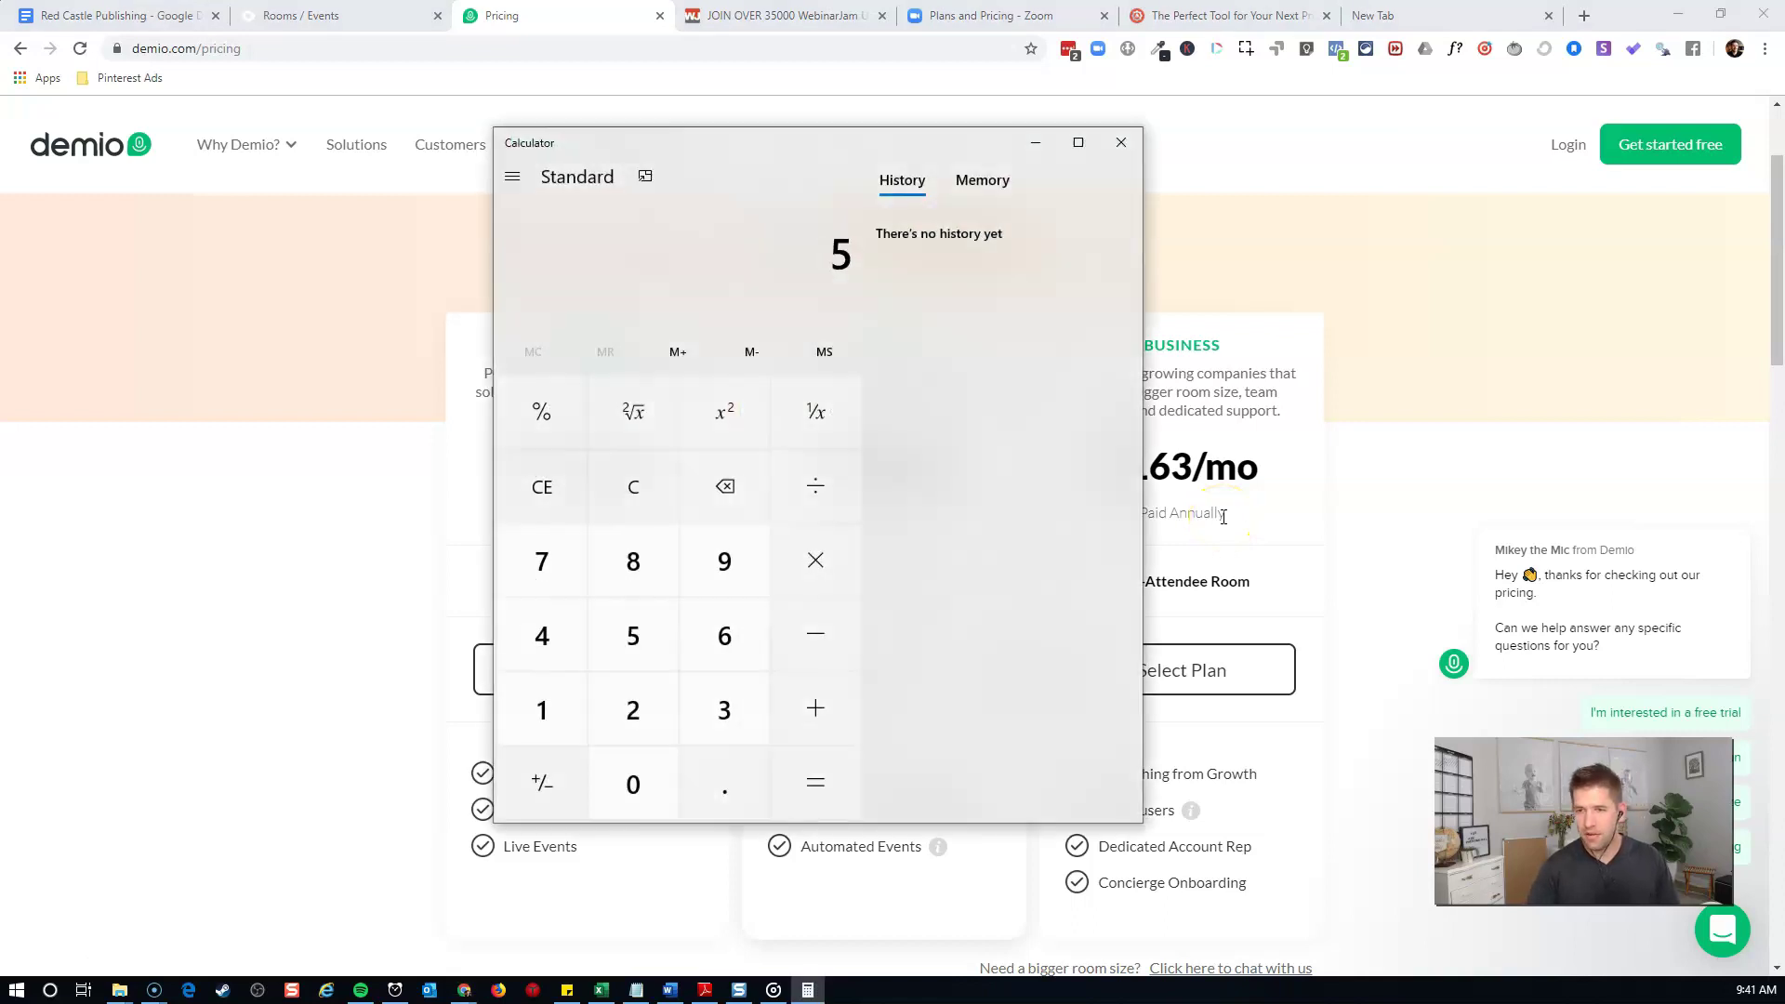
type("163 × 12")
key("Return")
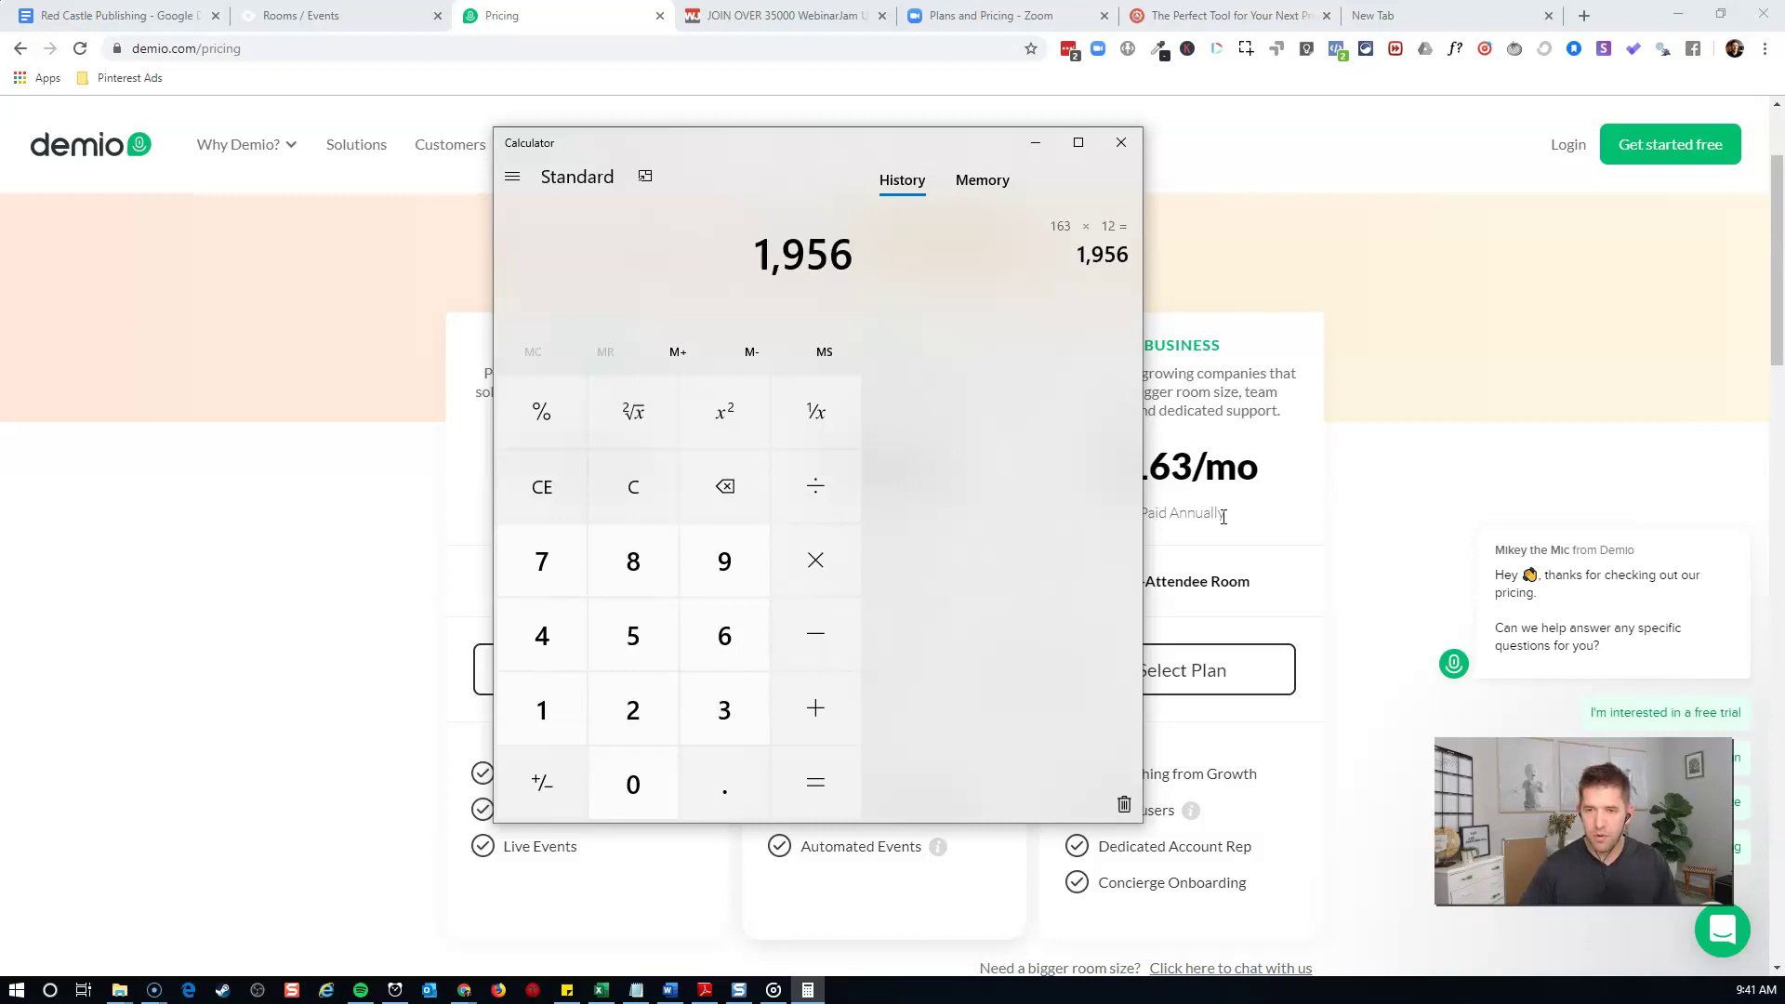
left_click(1040, 151)
left_click(985, 232)
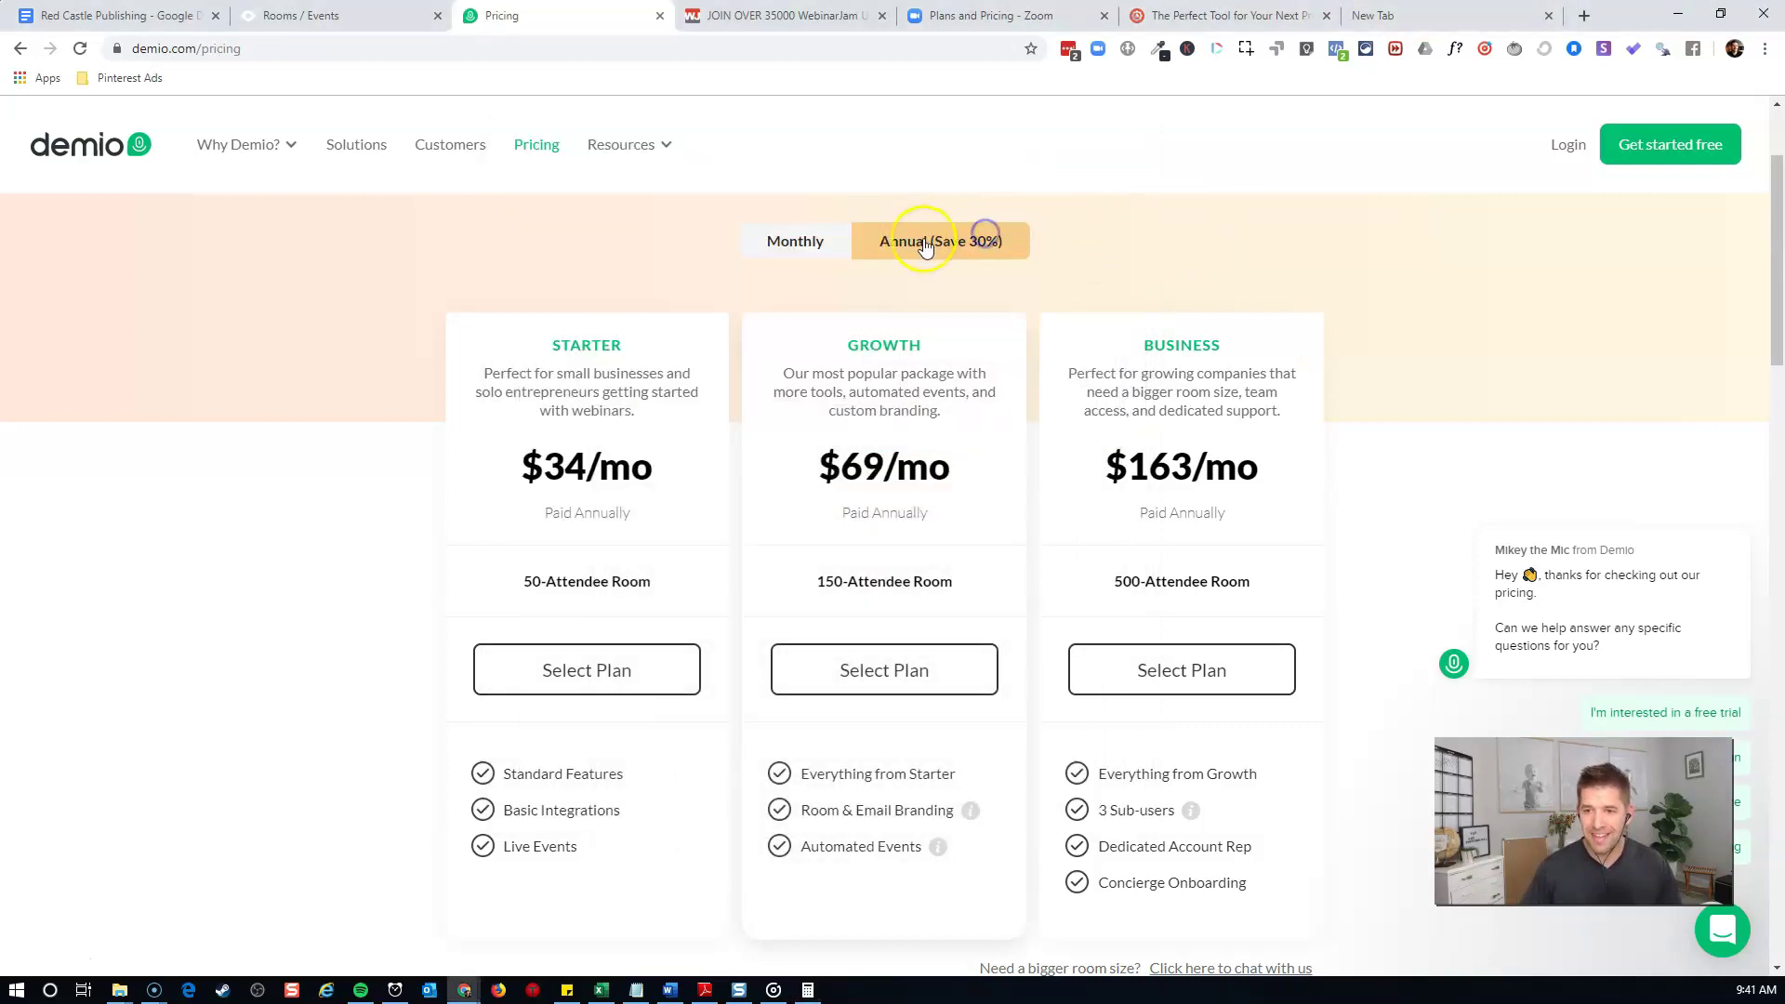
key("alt+Tab")
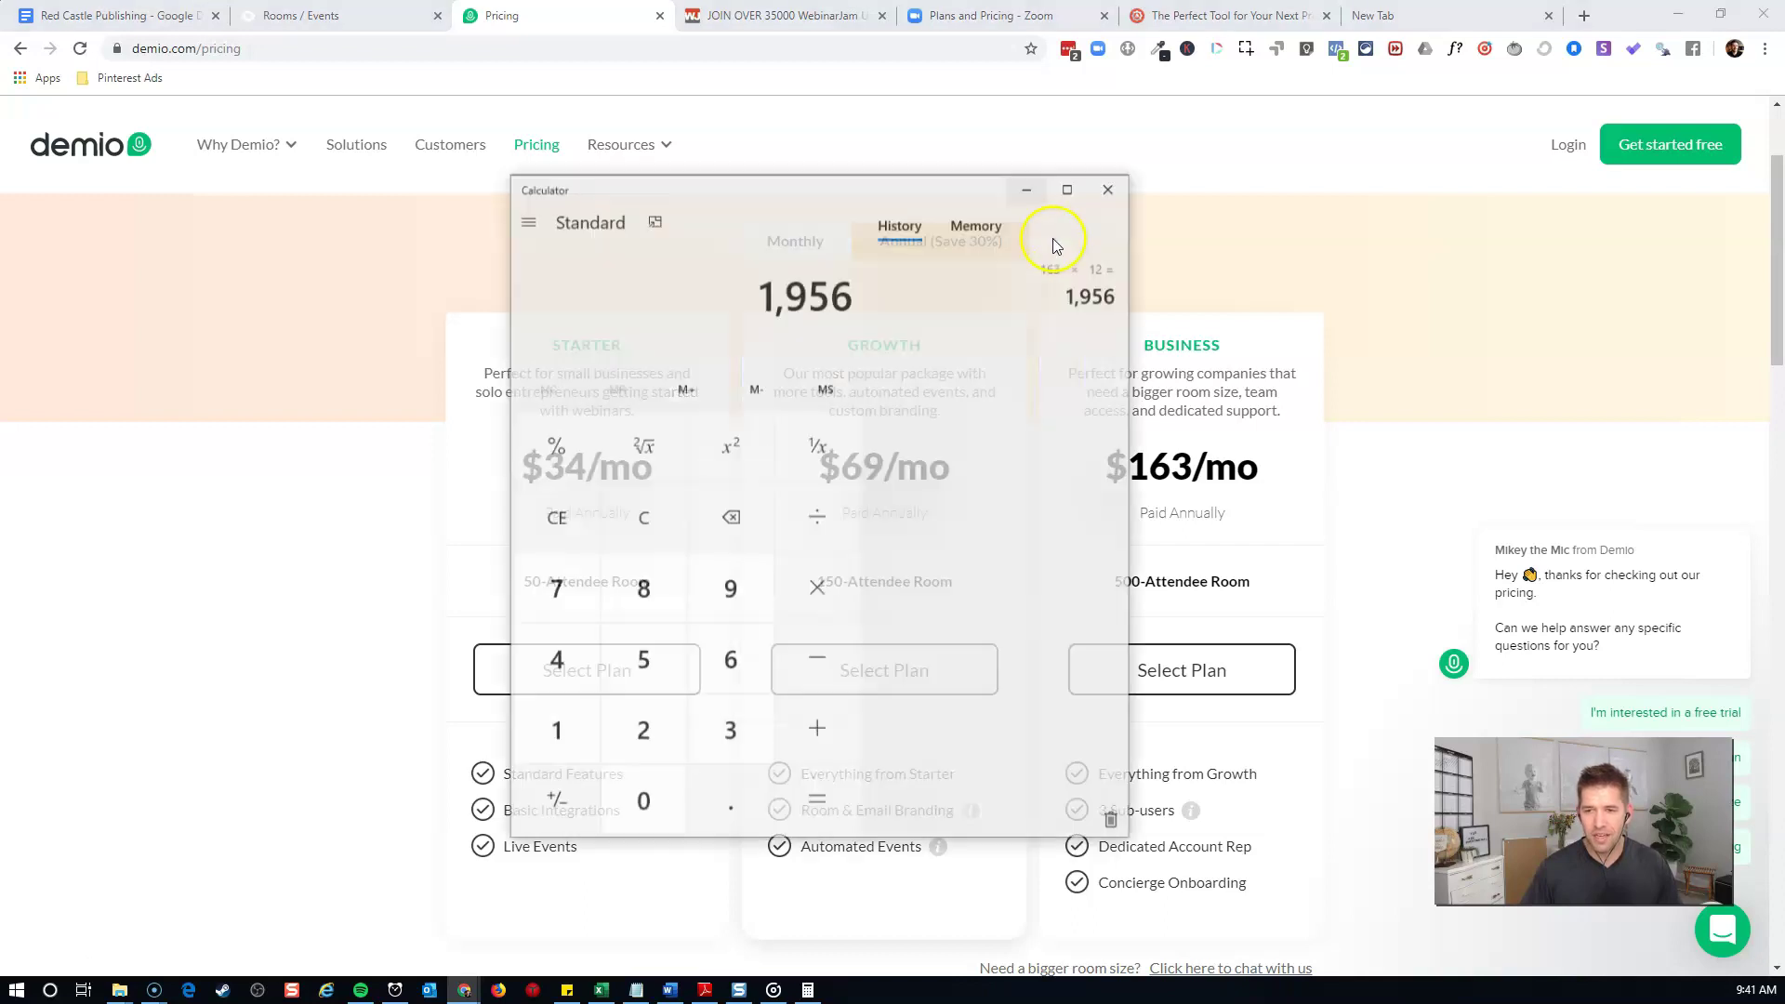
key("alt+Tab")
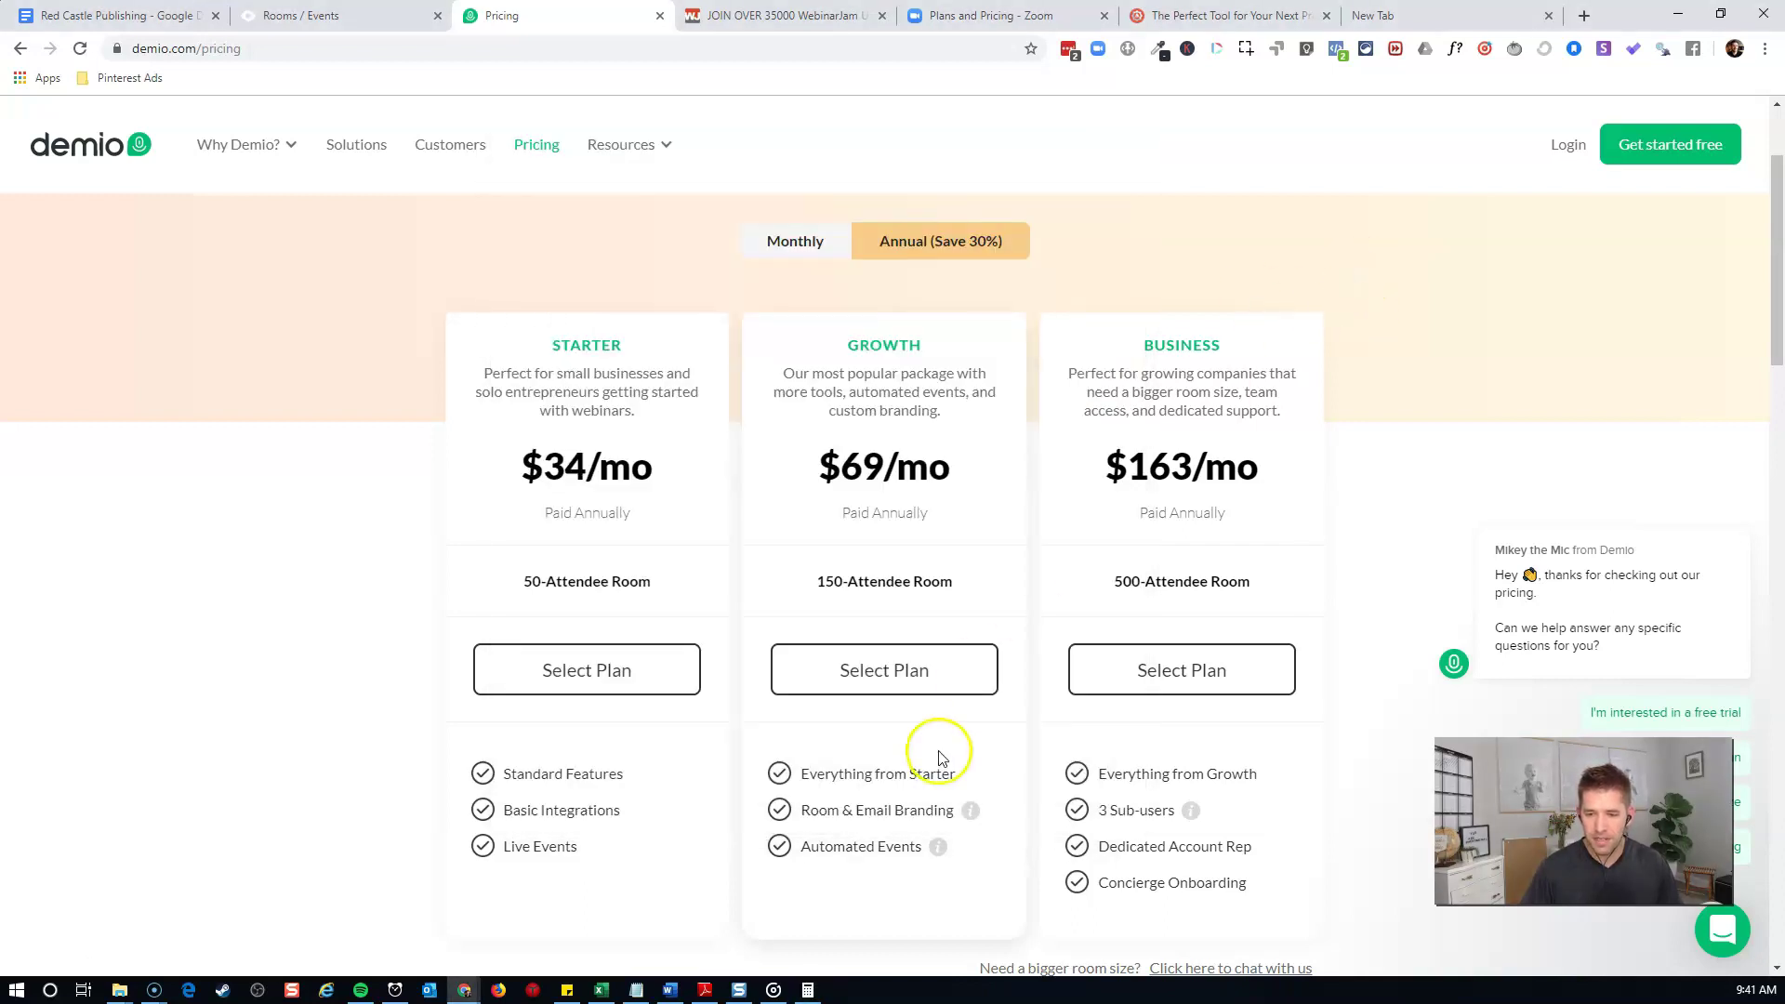
Examine the features included in Demio's plans, including Automated Events in Growth and sub-users in Business
scroll(948, 735, "down", 4)
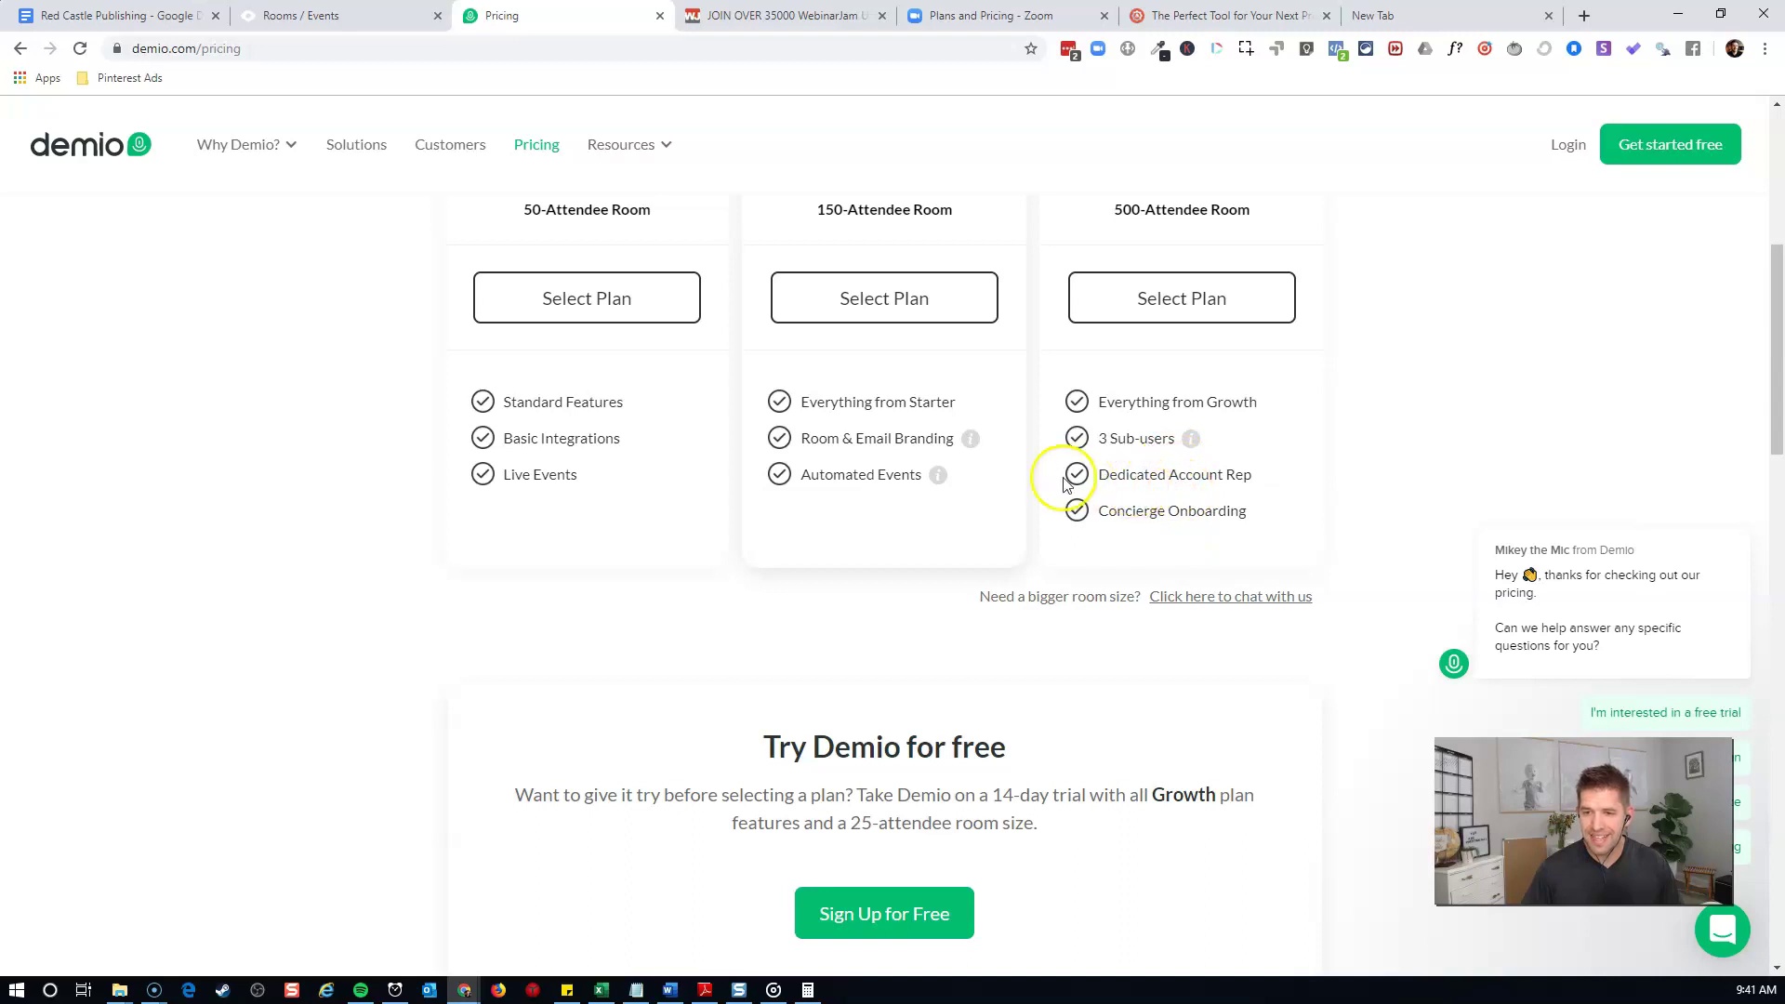
mouse_move(939, 478)
mouse_move(1196, 444)
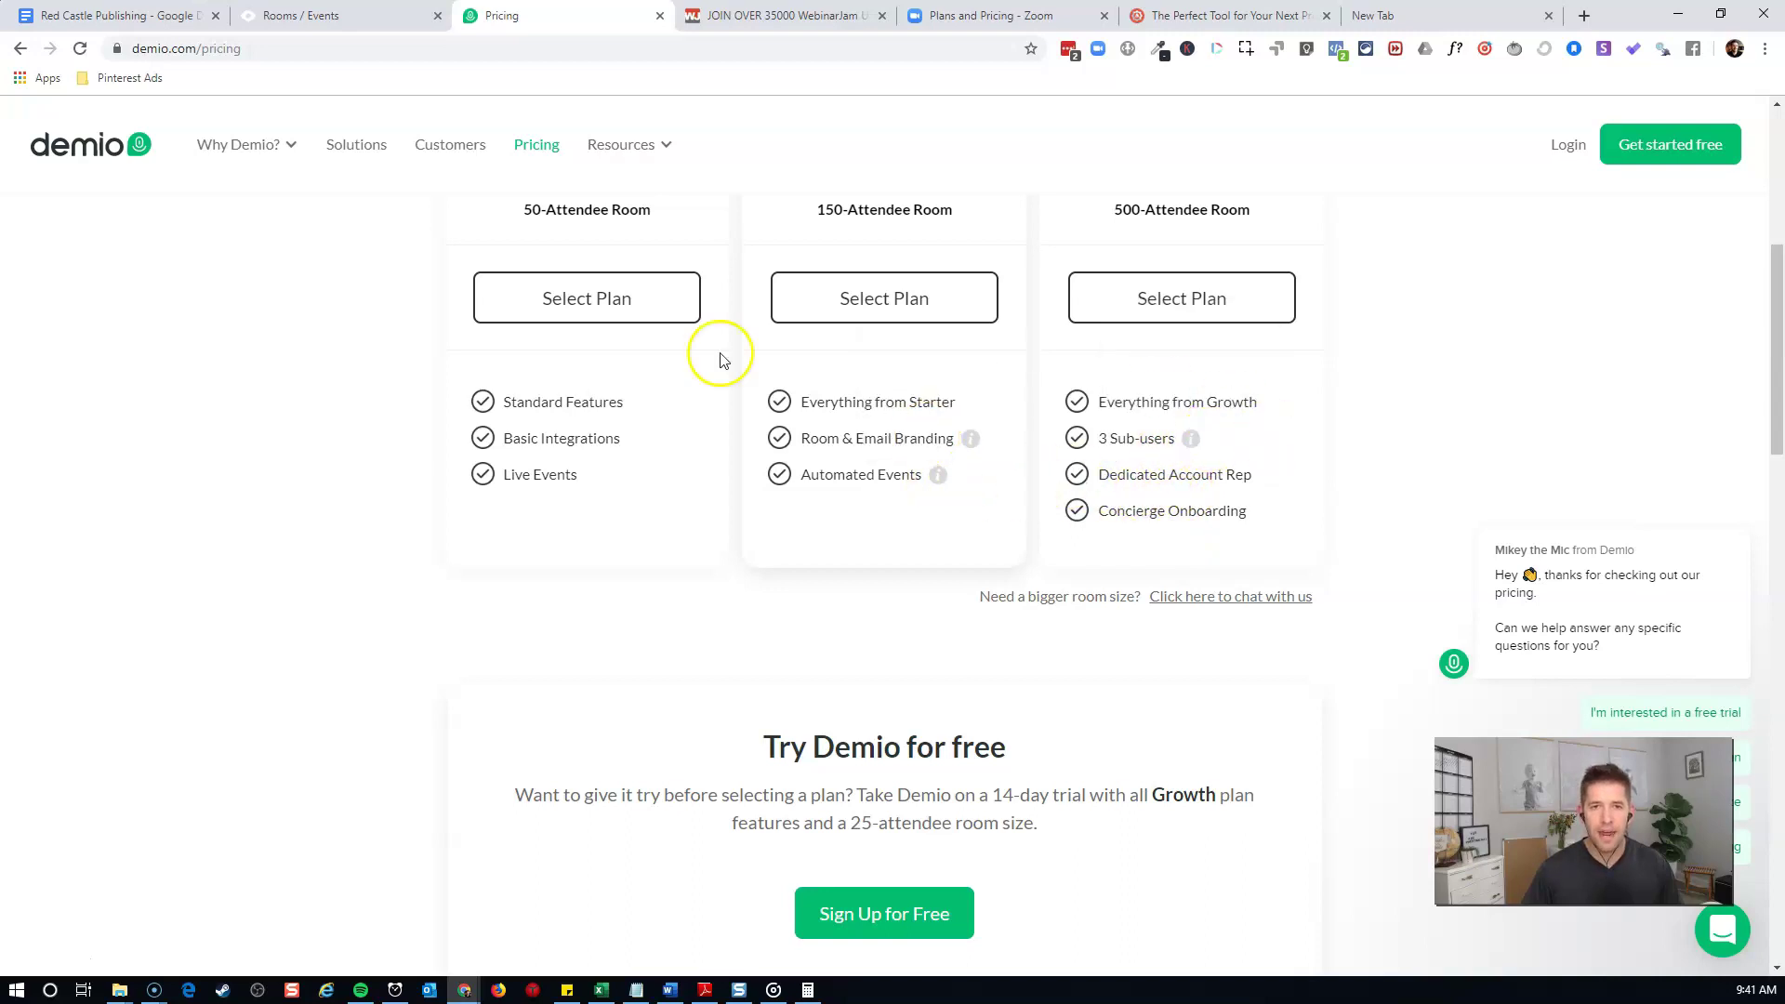
Replace the WebinarJam page with the LiveWebinar offer by going to incomemesh.com/livewebinar
left_click(790, 16)
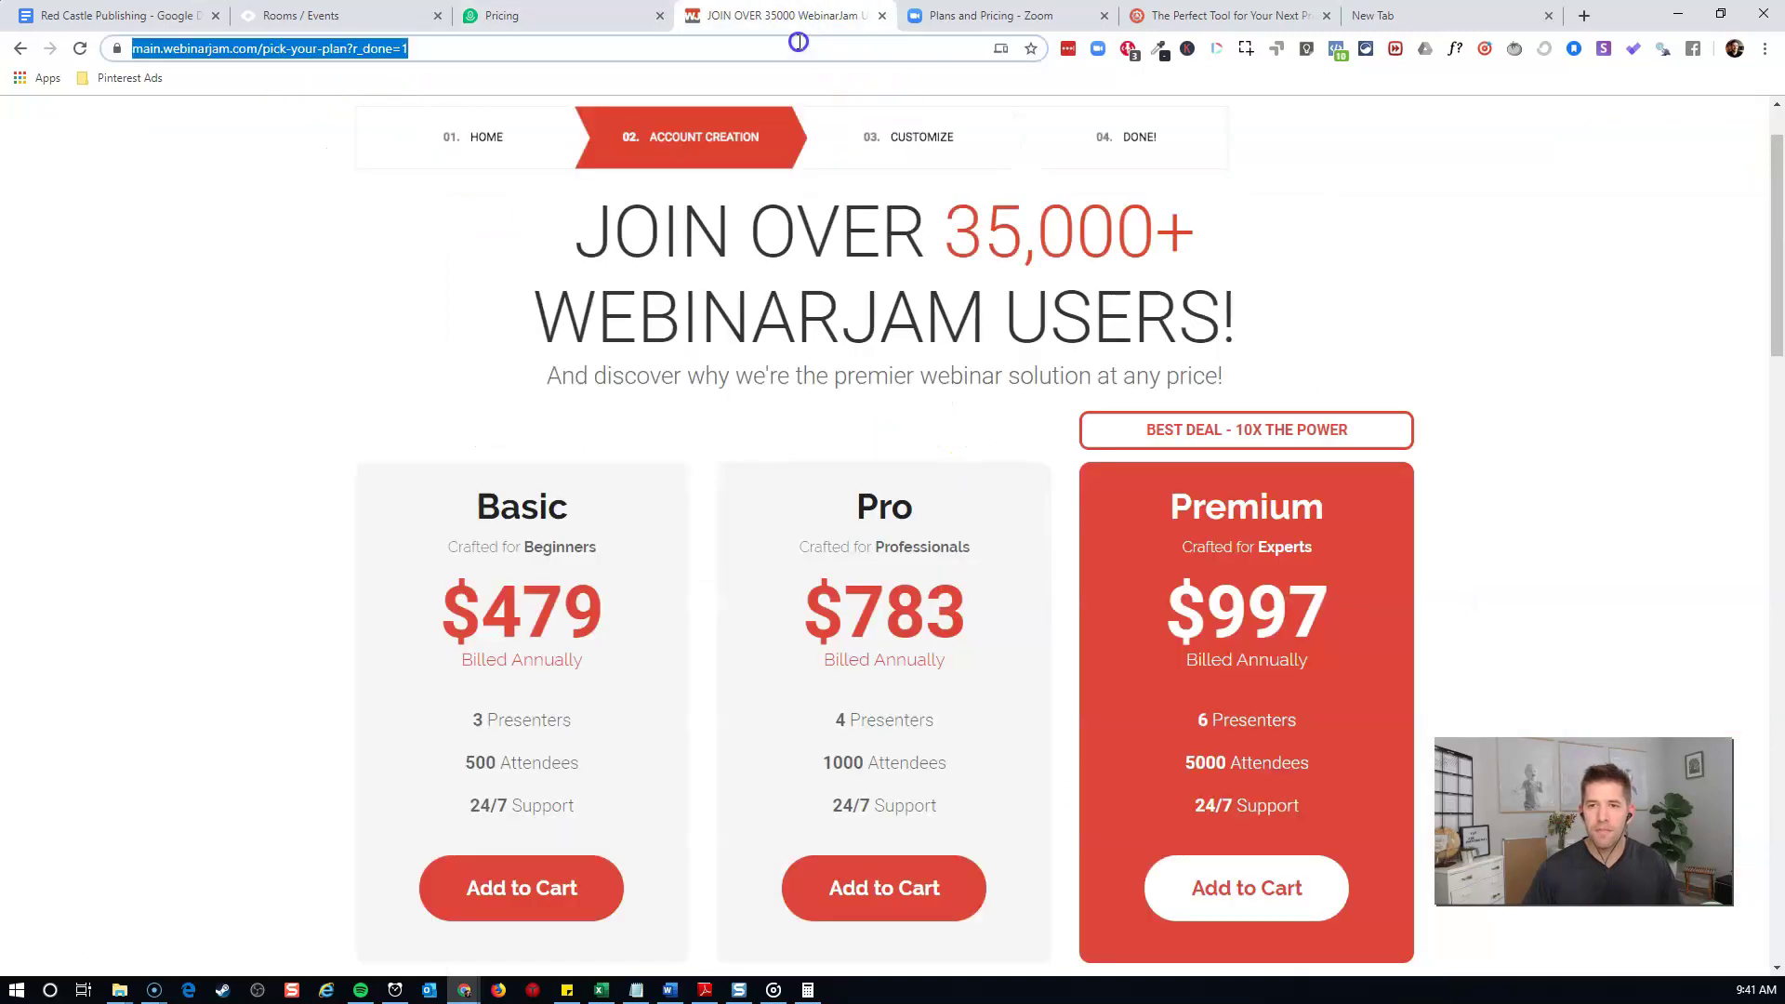
type("incomemesh.com/live")
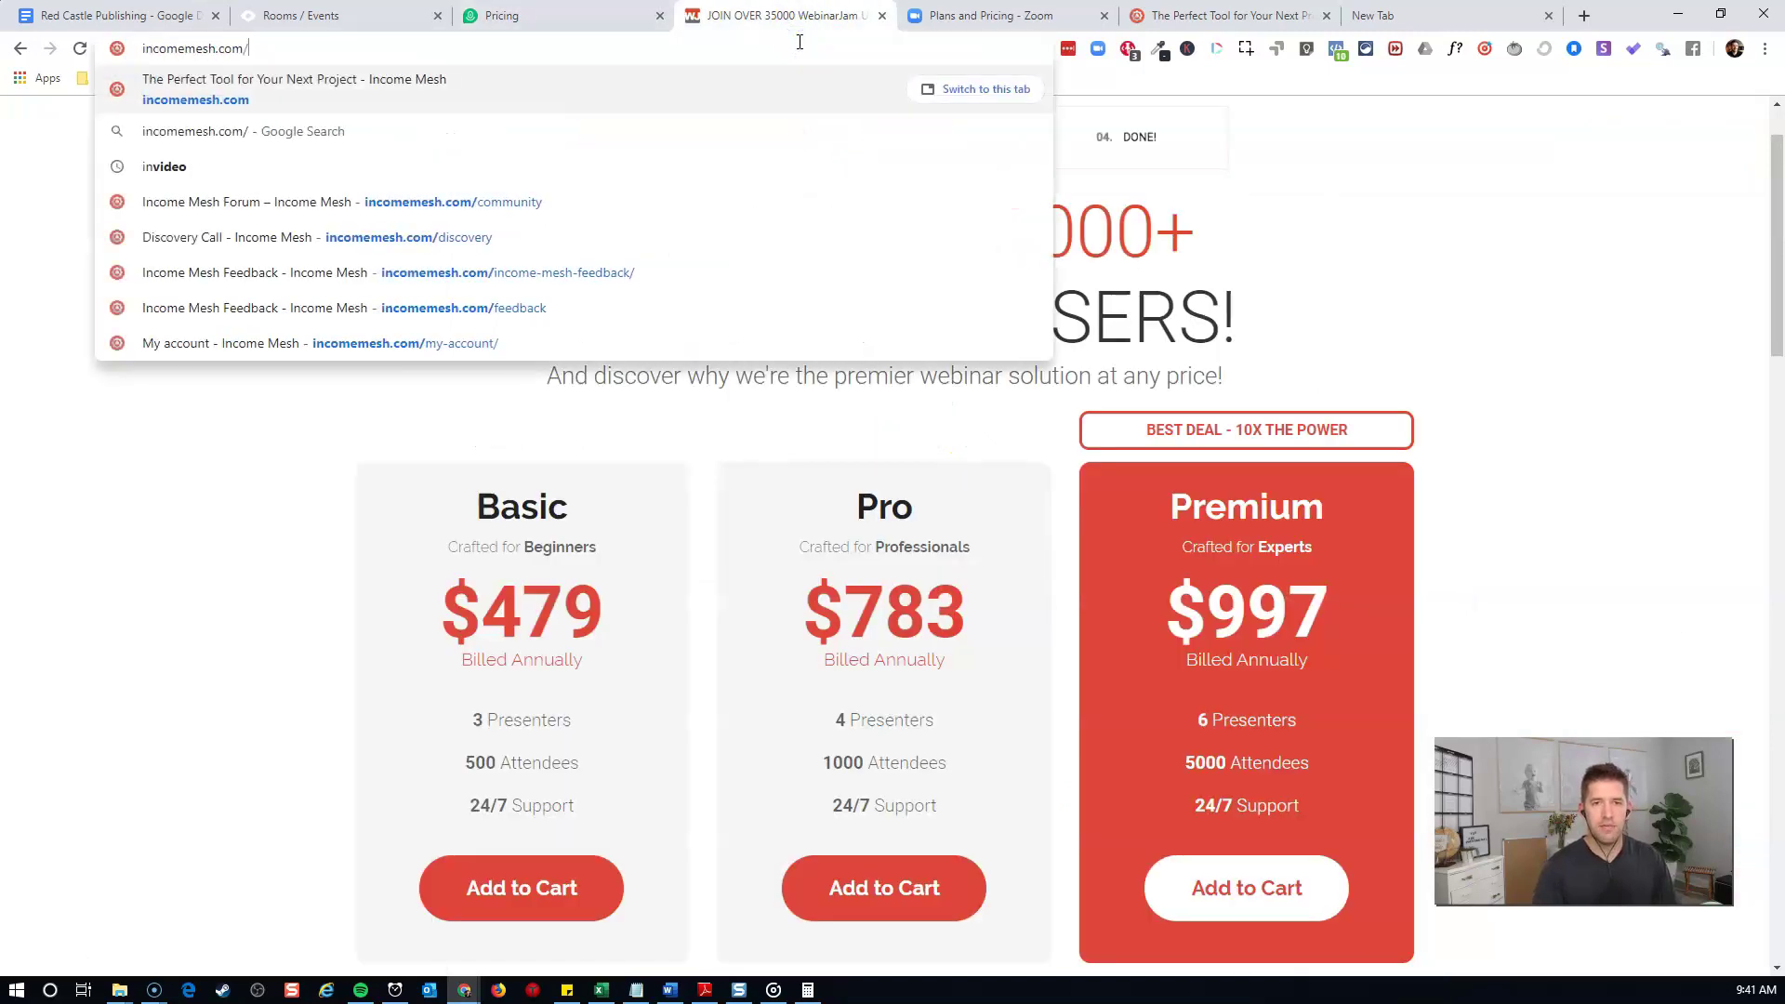
type("webinar")
key("Return")
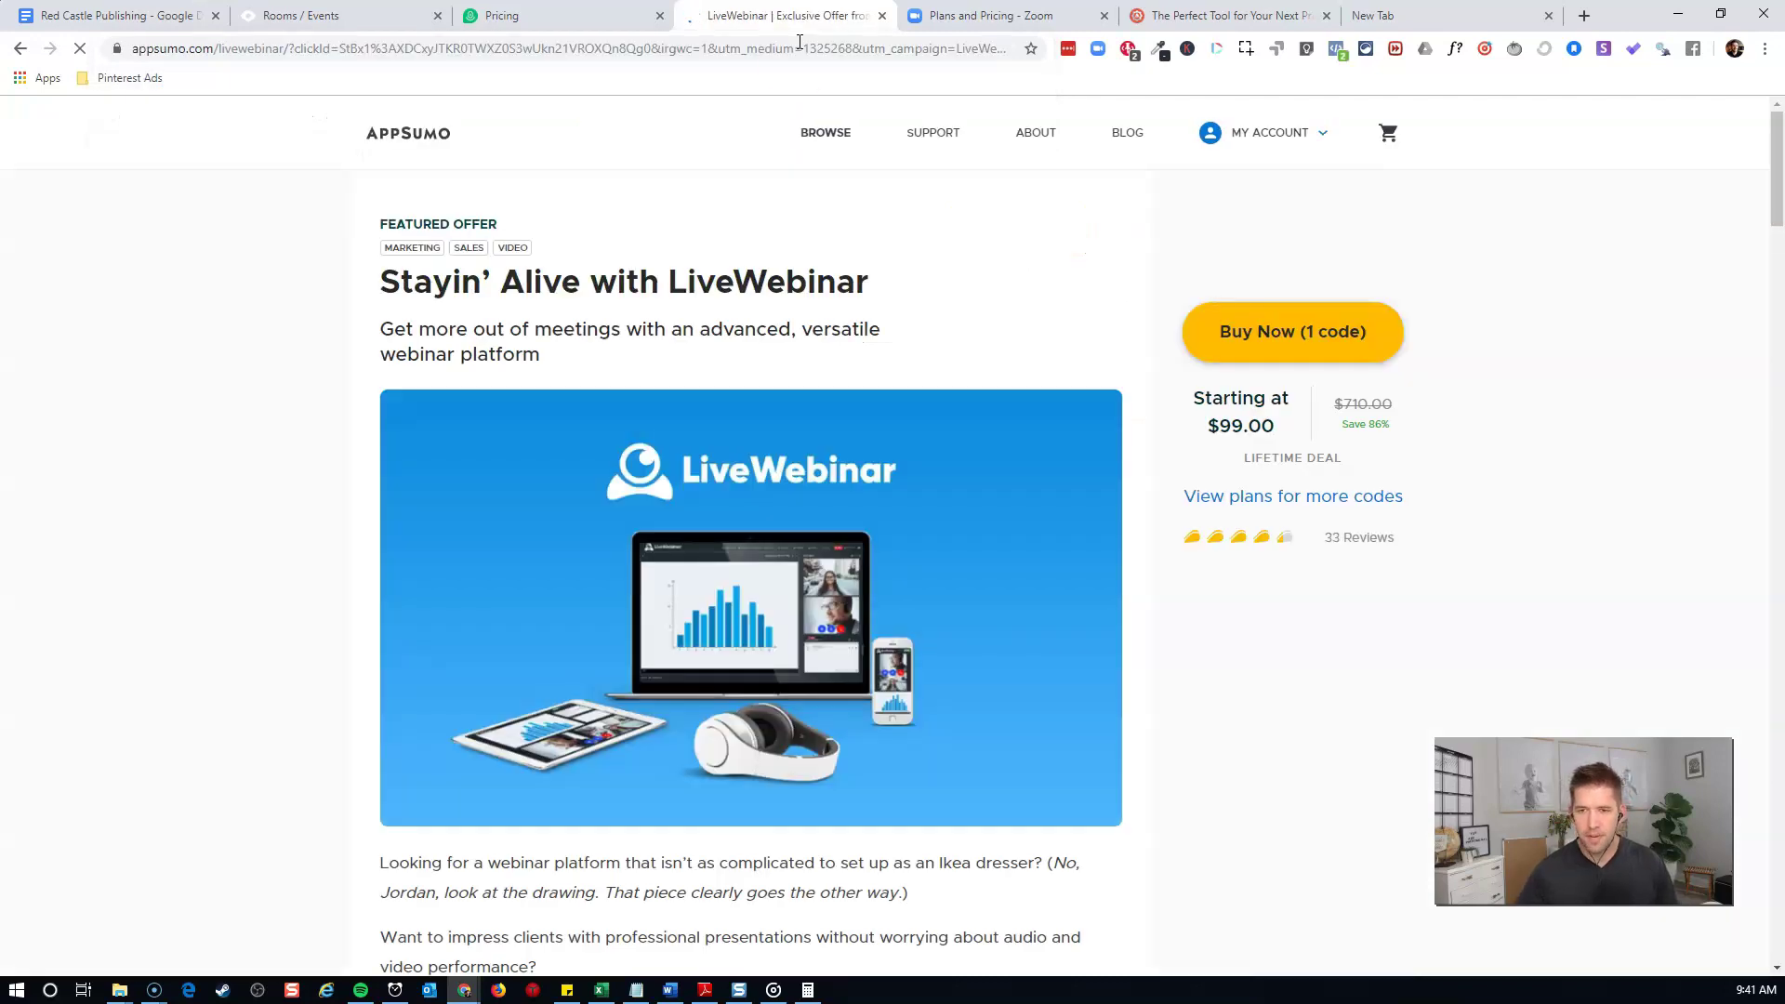
Look through the LiveWebinar offer down to its plan comparison and check the Single and Double plans' room capacities
scroll(1116, 480, "down", 4)
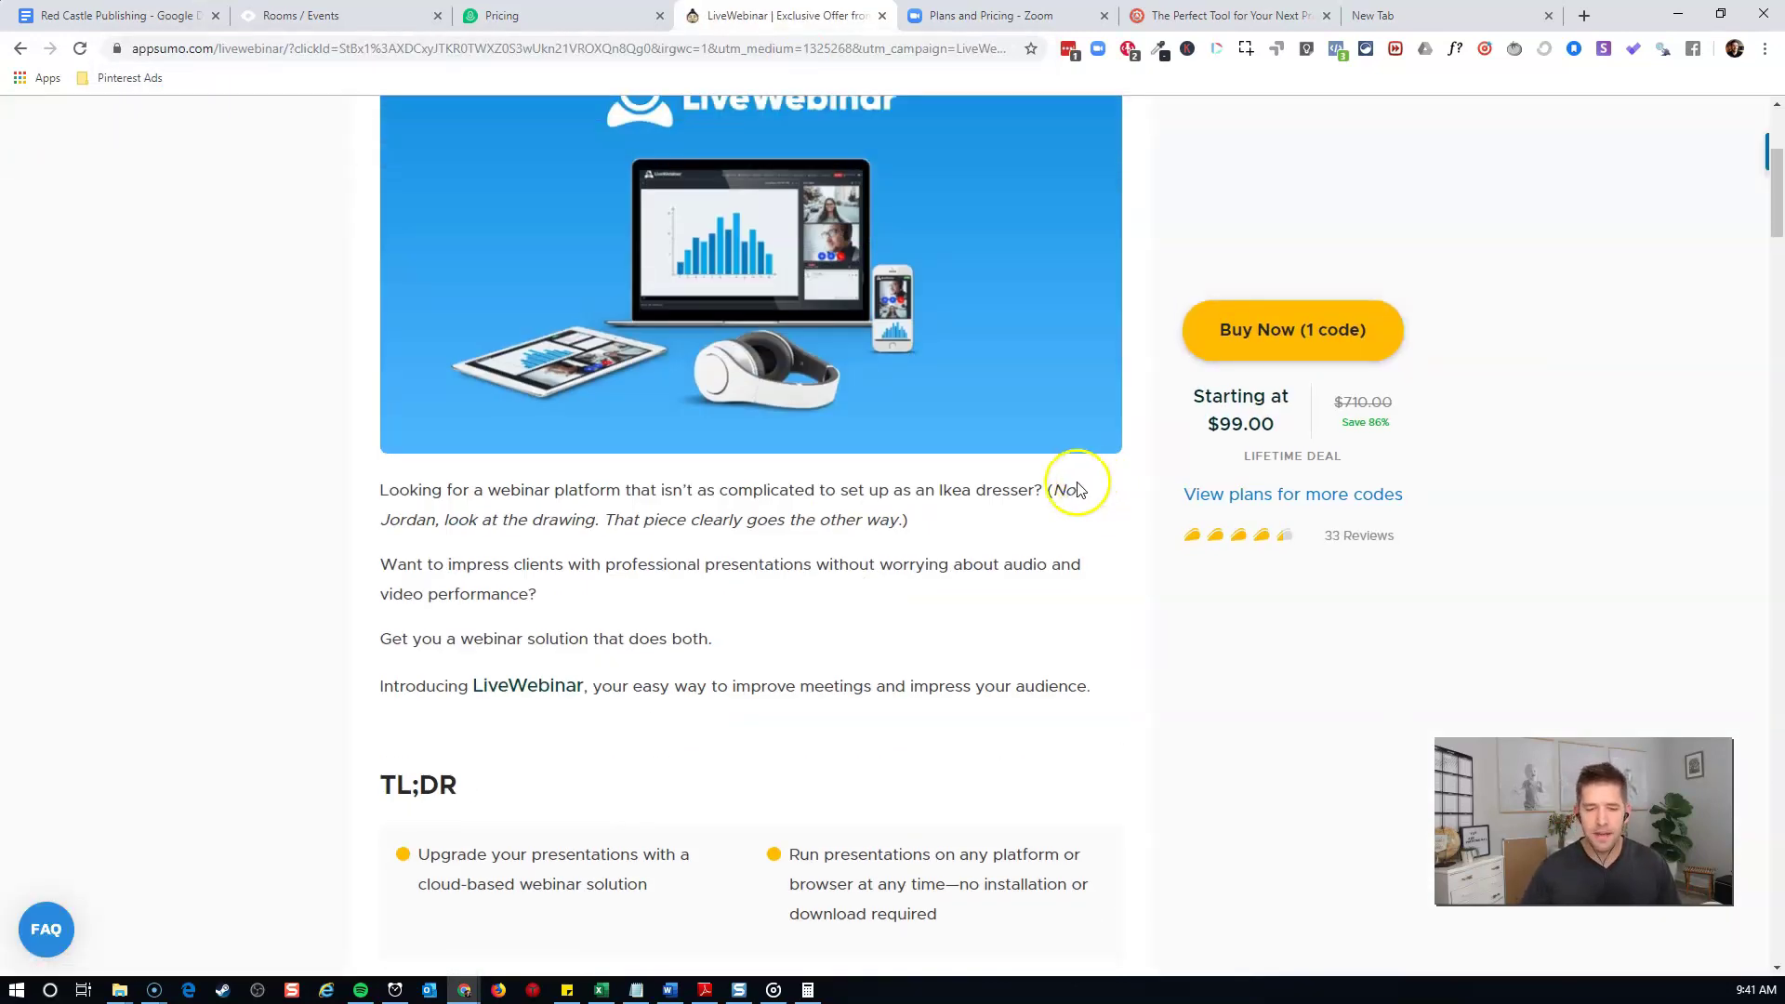
scroll(898, 551, "down", 3)
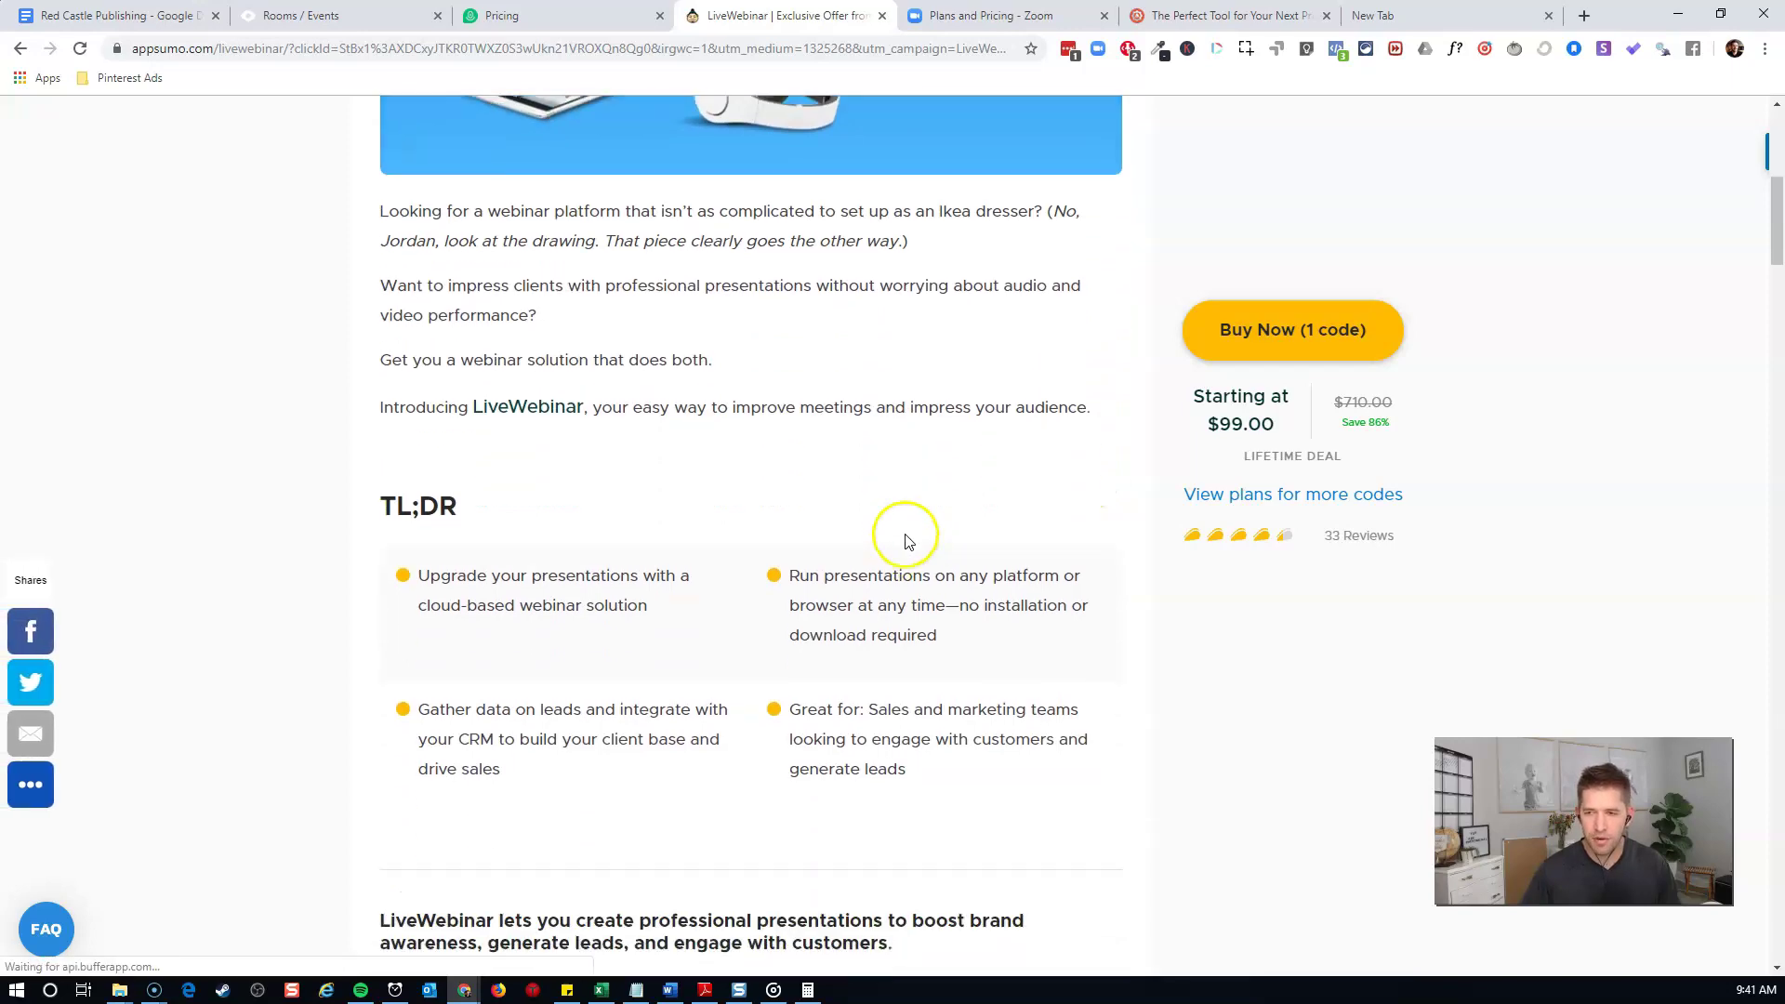
scroll(908, 539, "down", 20)
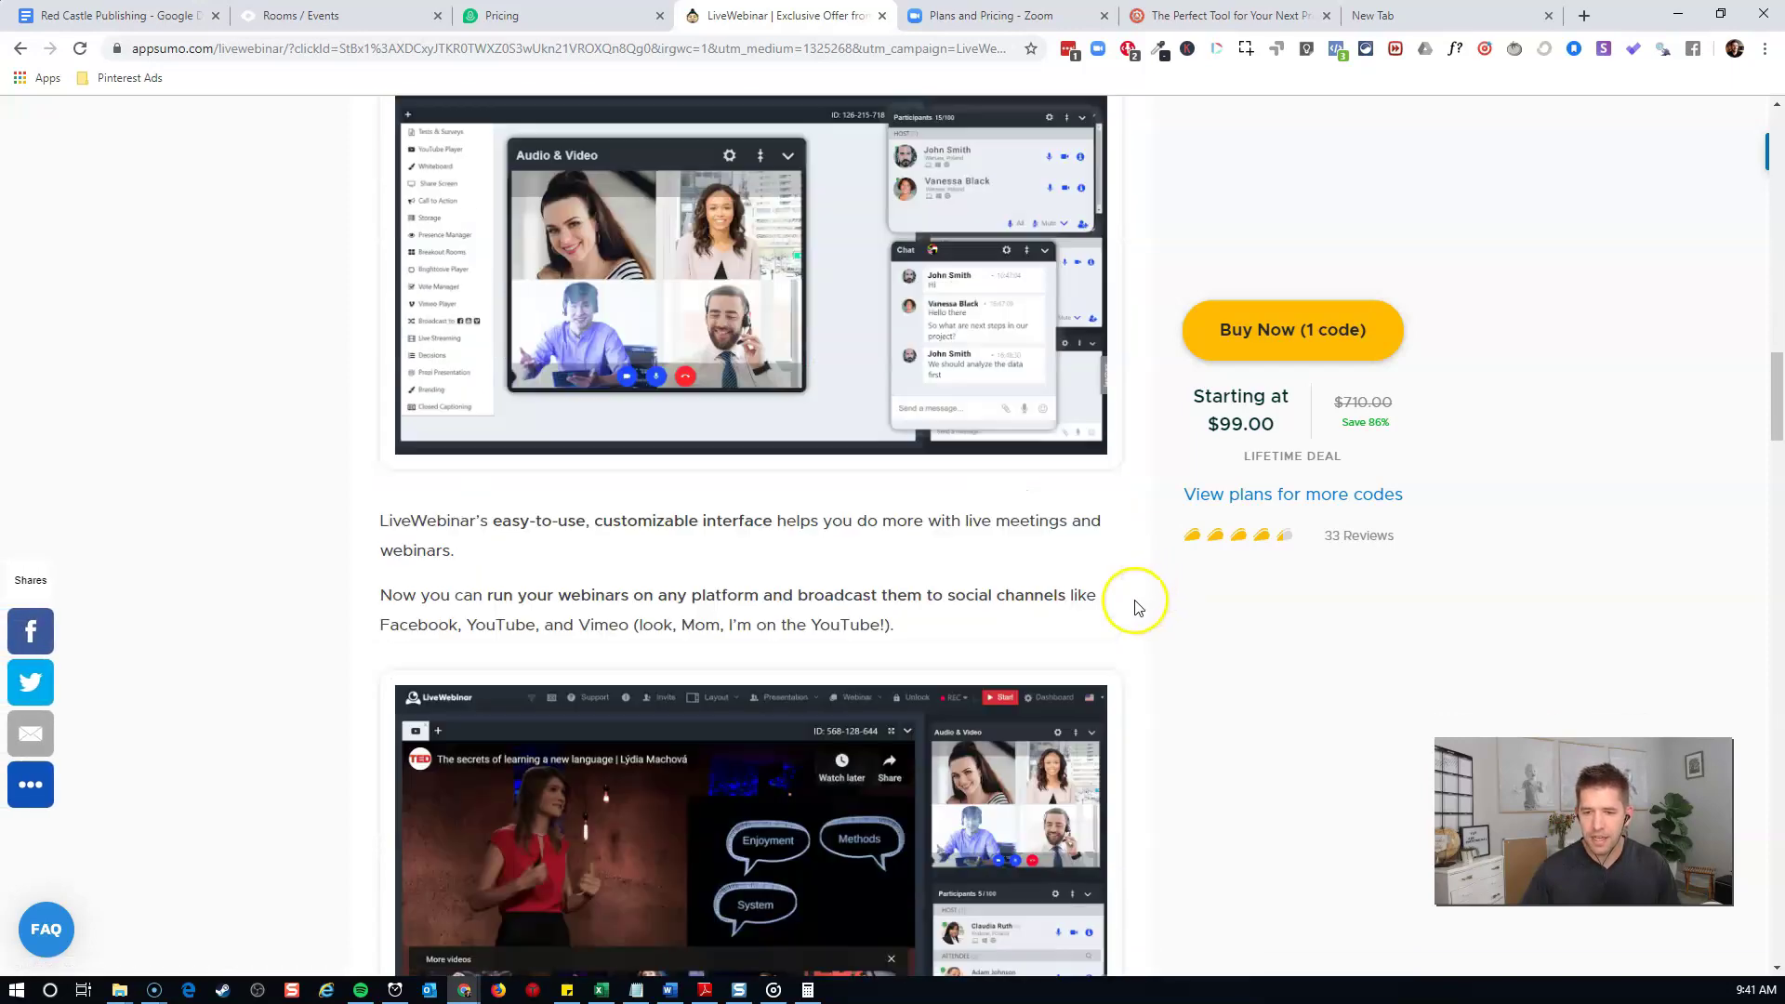
scroll(1130, 604, "down", 20)
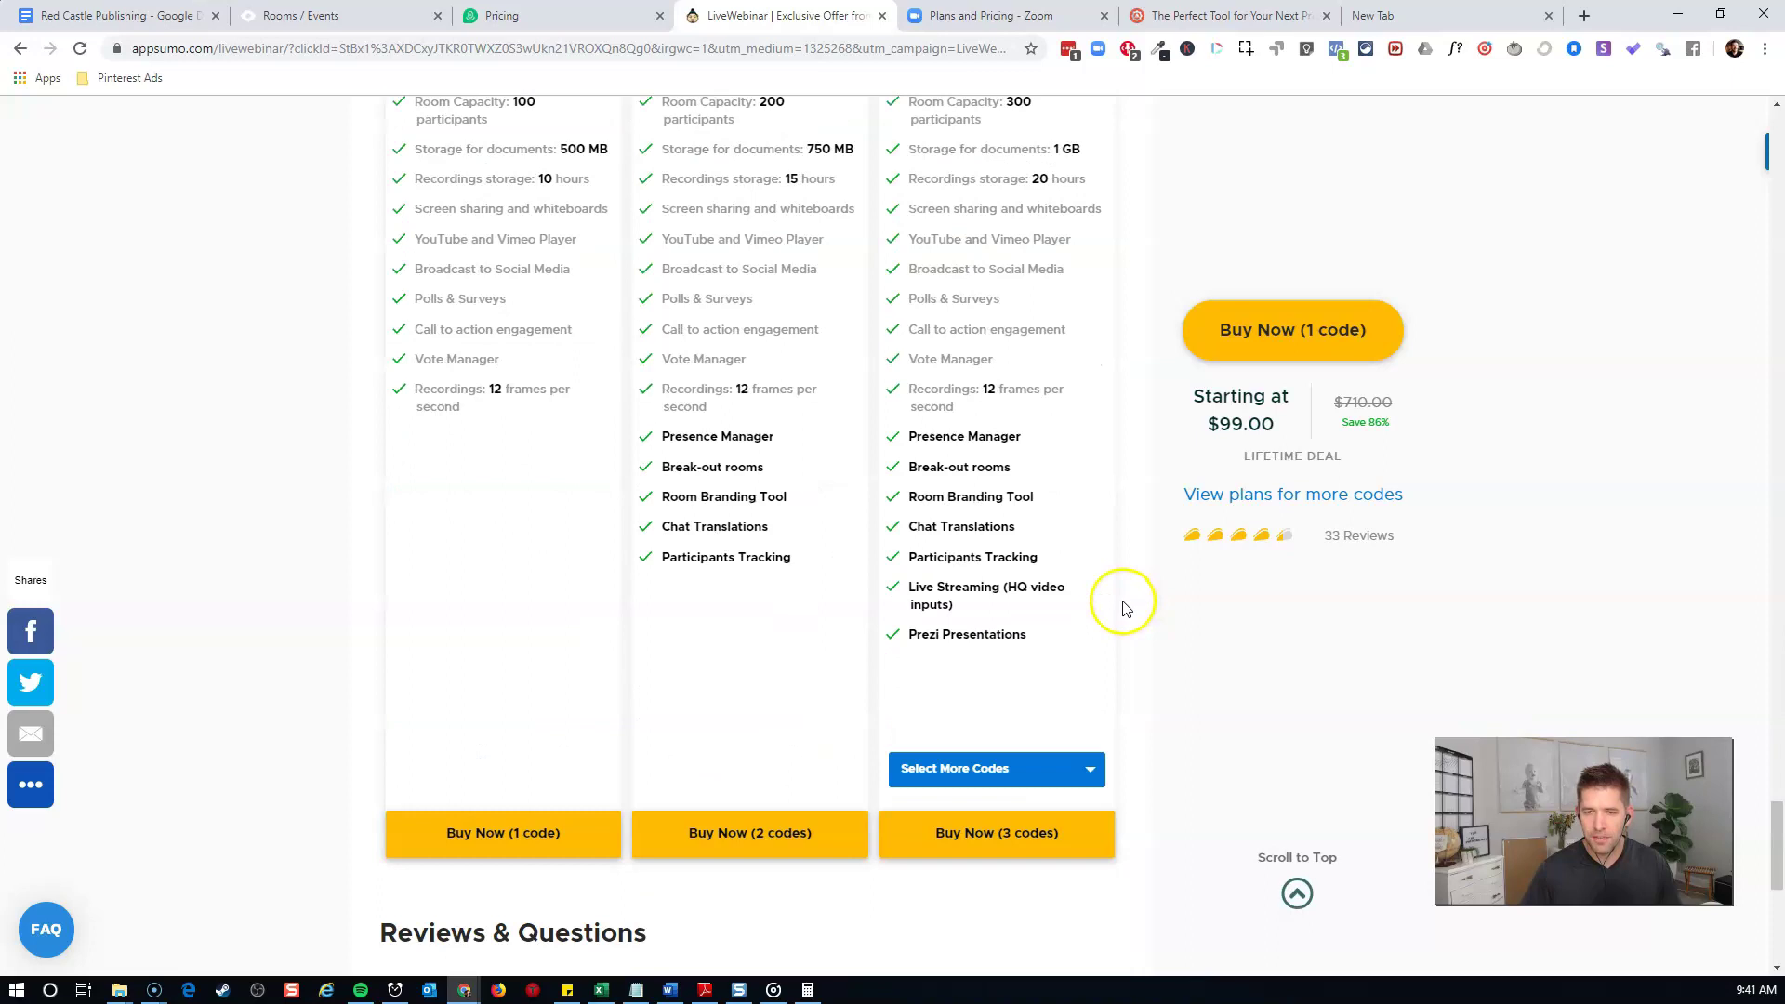
scroll(1076, 602, "up", 4)
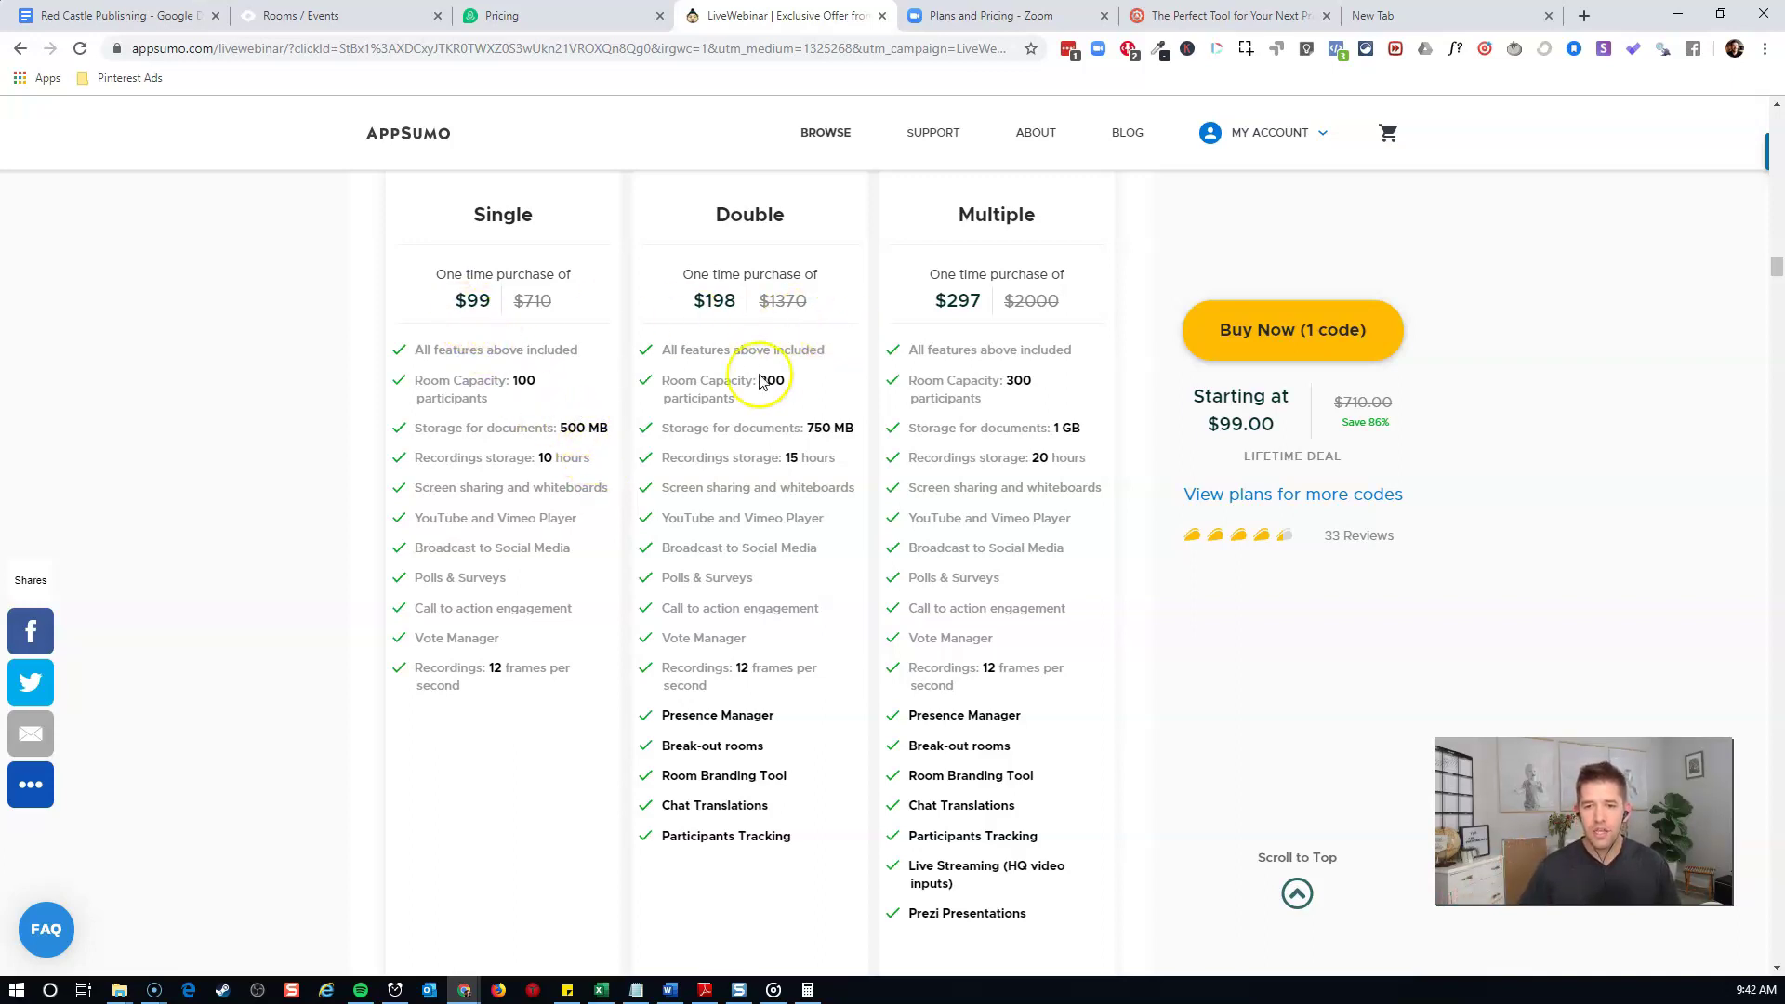
left_click(516, 381)
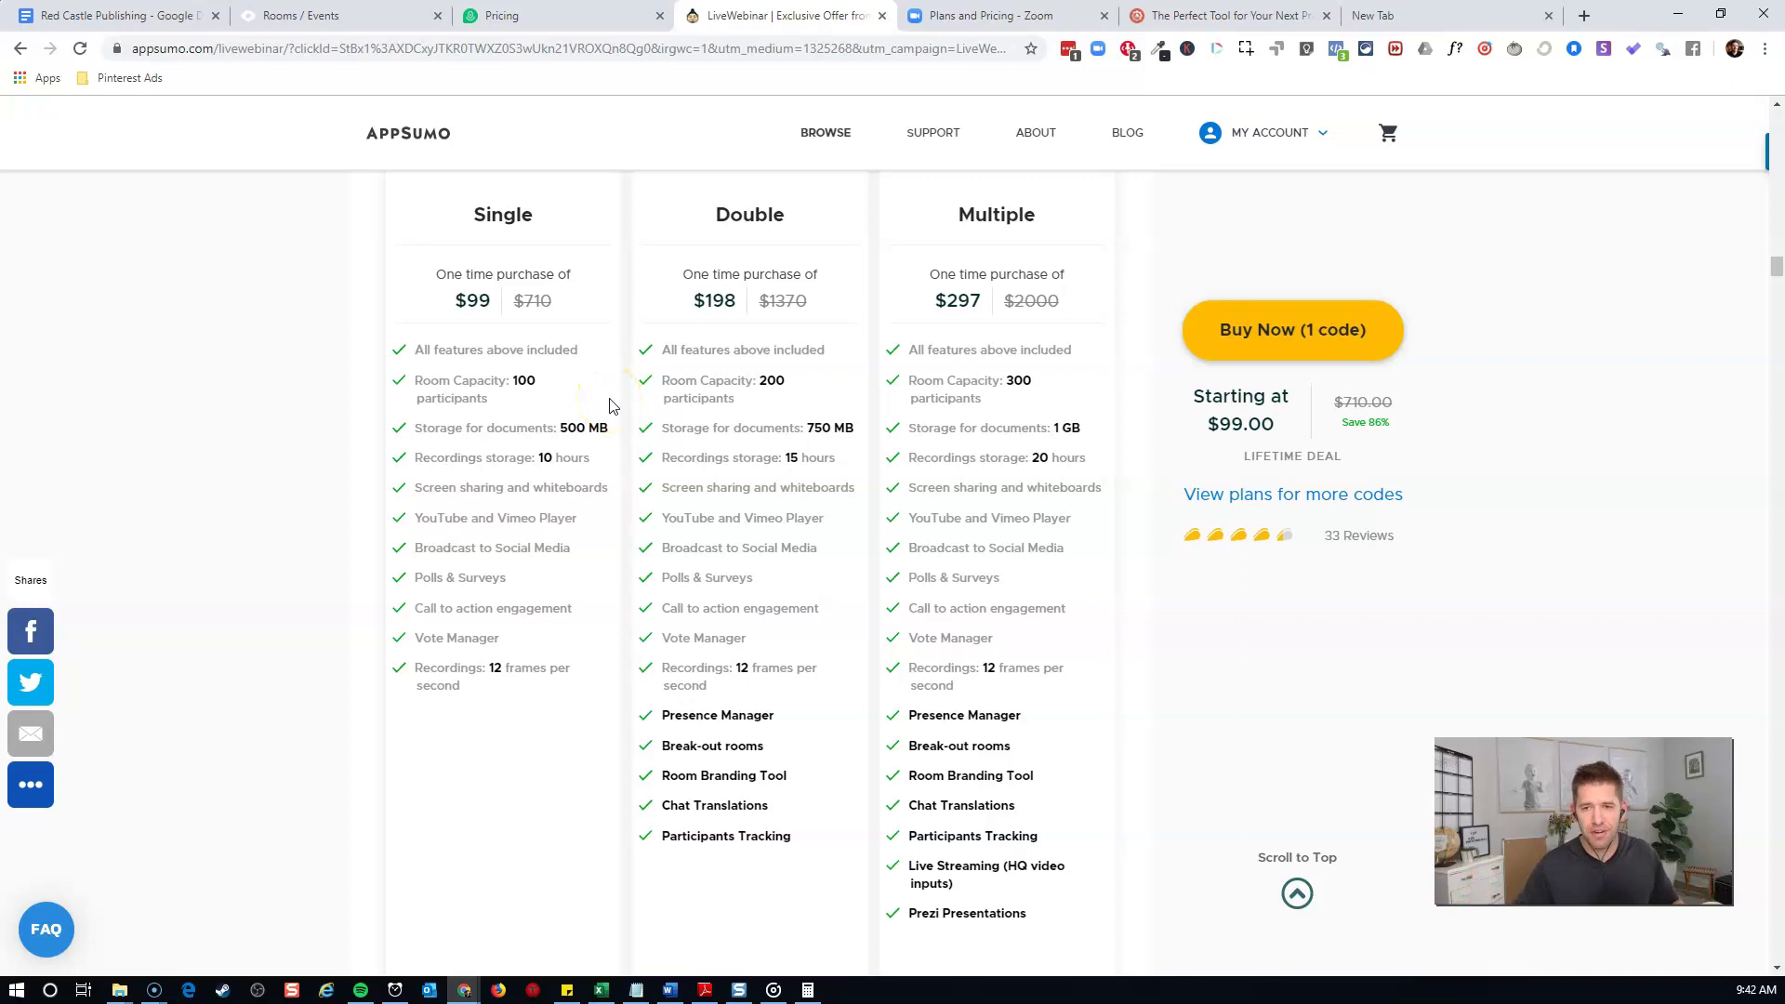
left_click(762, 385)
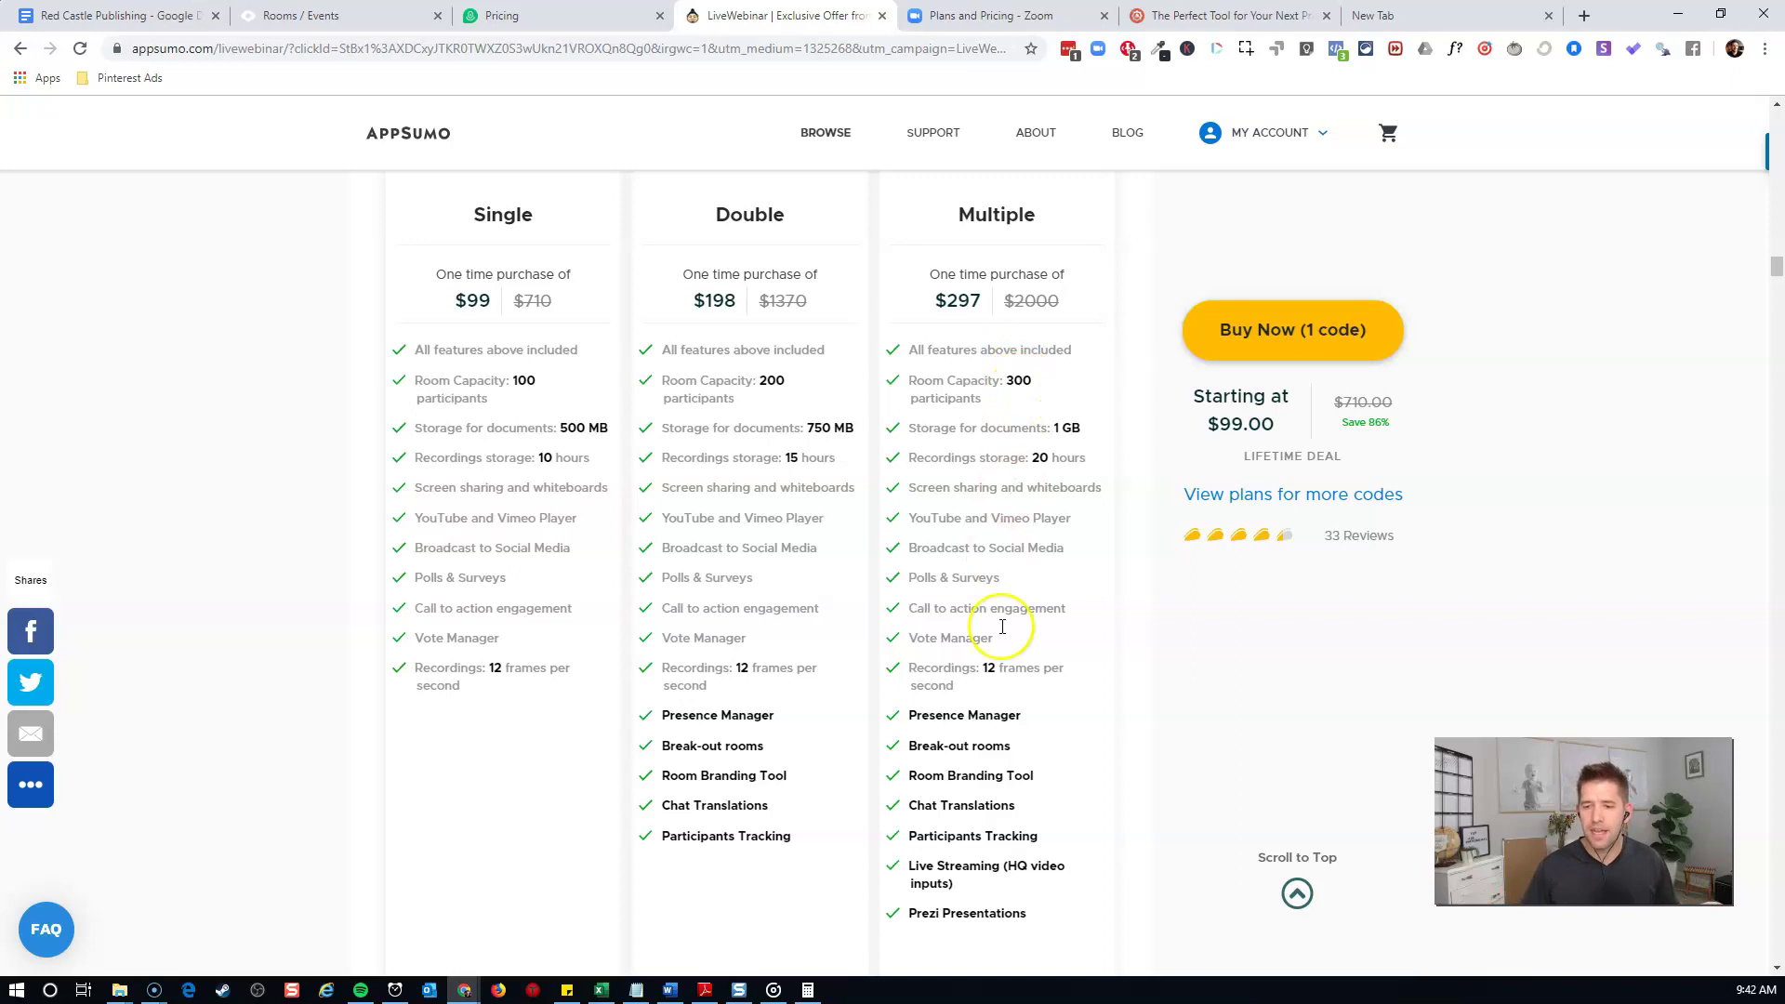
Check the Multiple plan's Live Streaming and Prezi Presentations features, its room capacity and its one-time price
left_click_drag(910, 870, 983, 891)
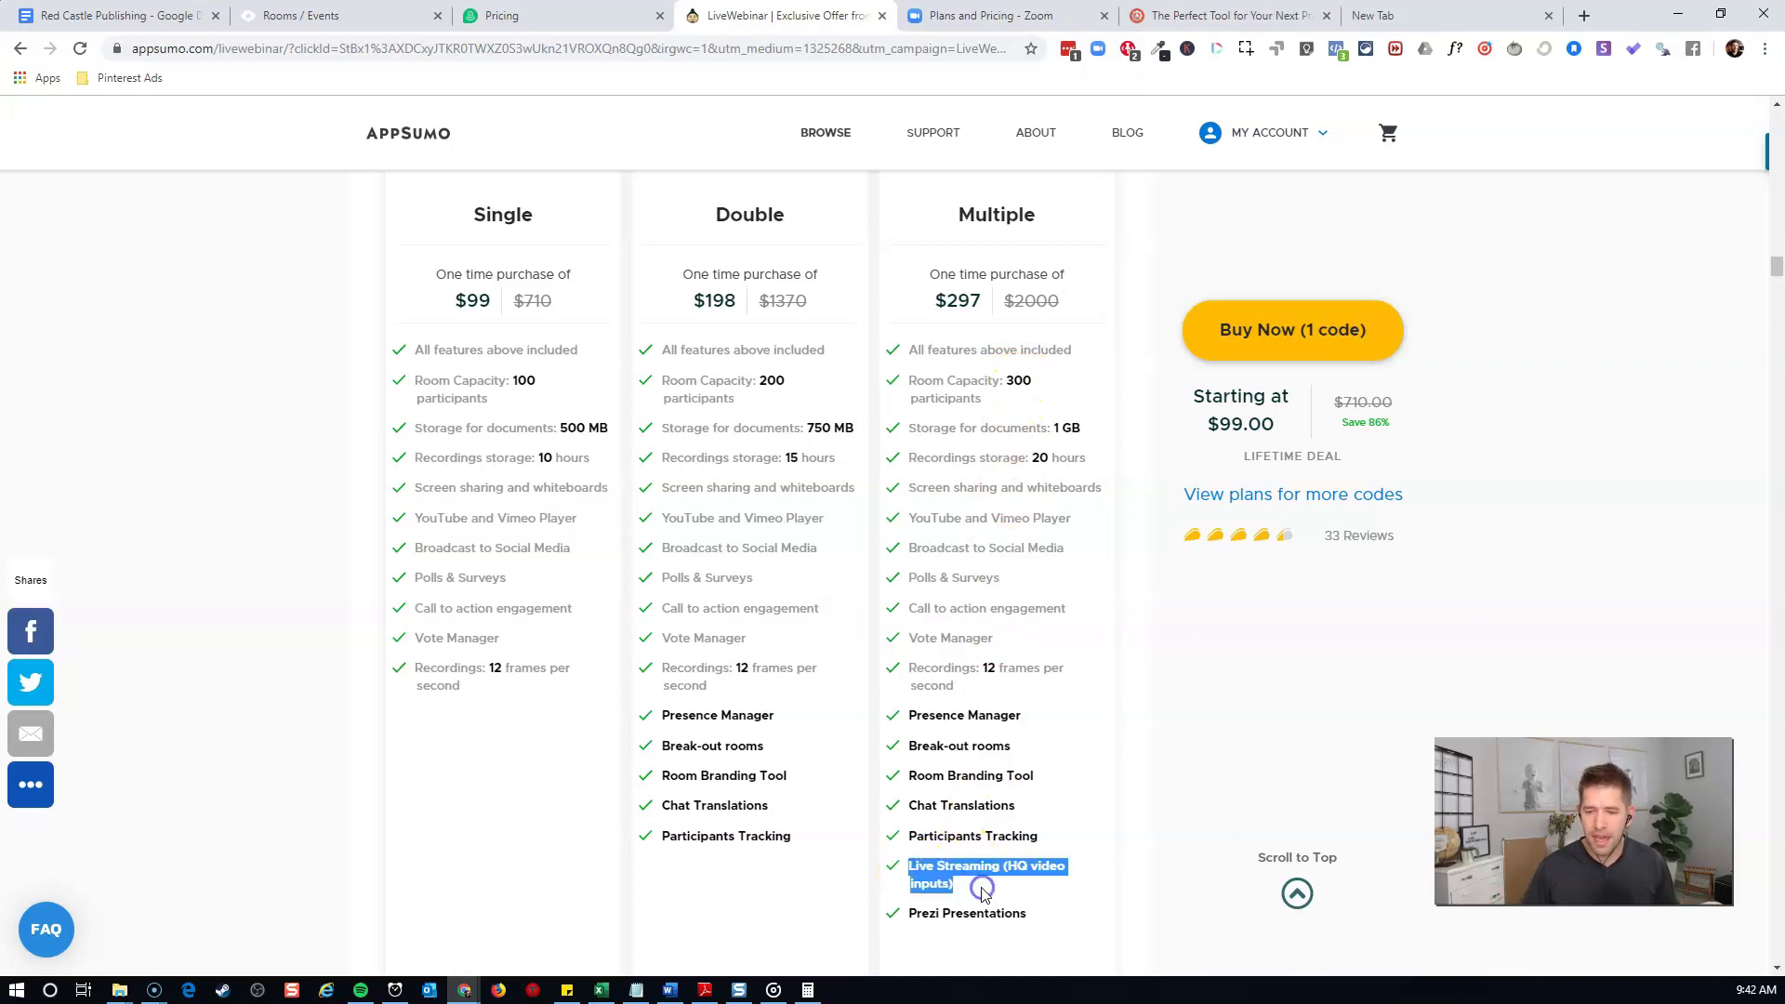
left_click(983, 891)
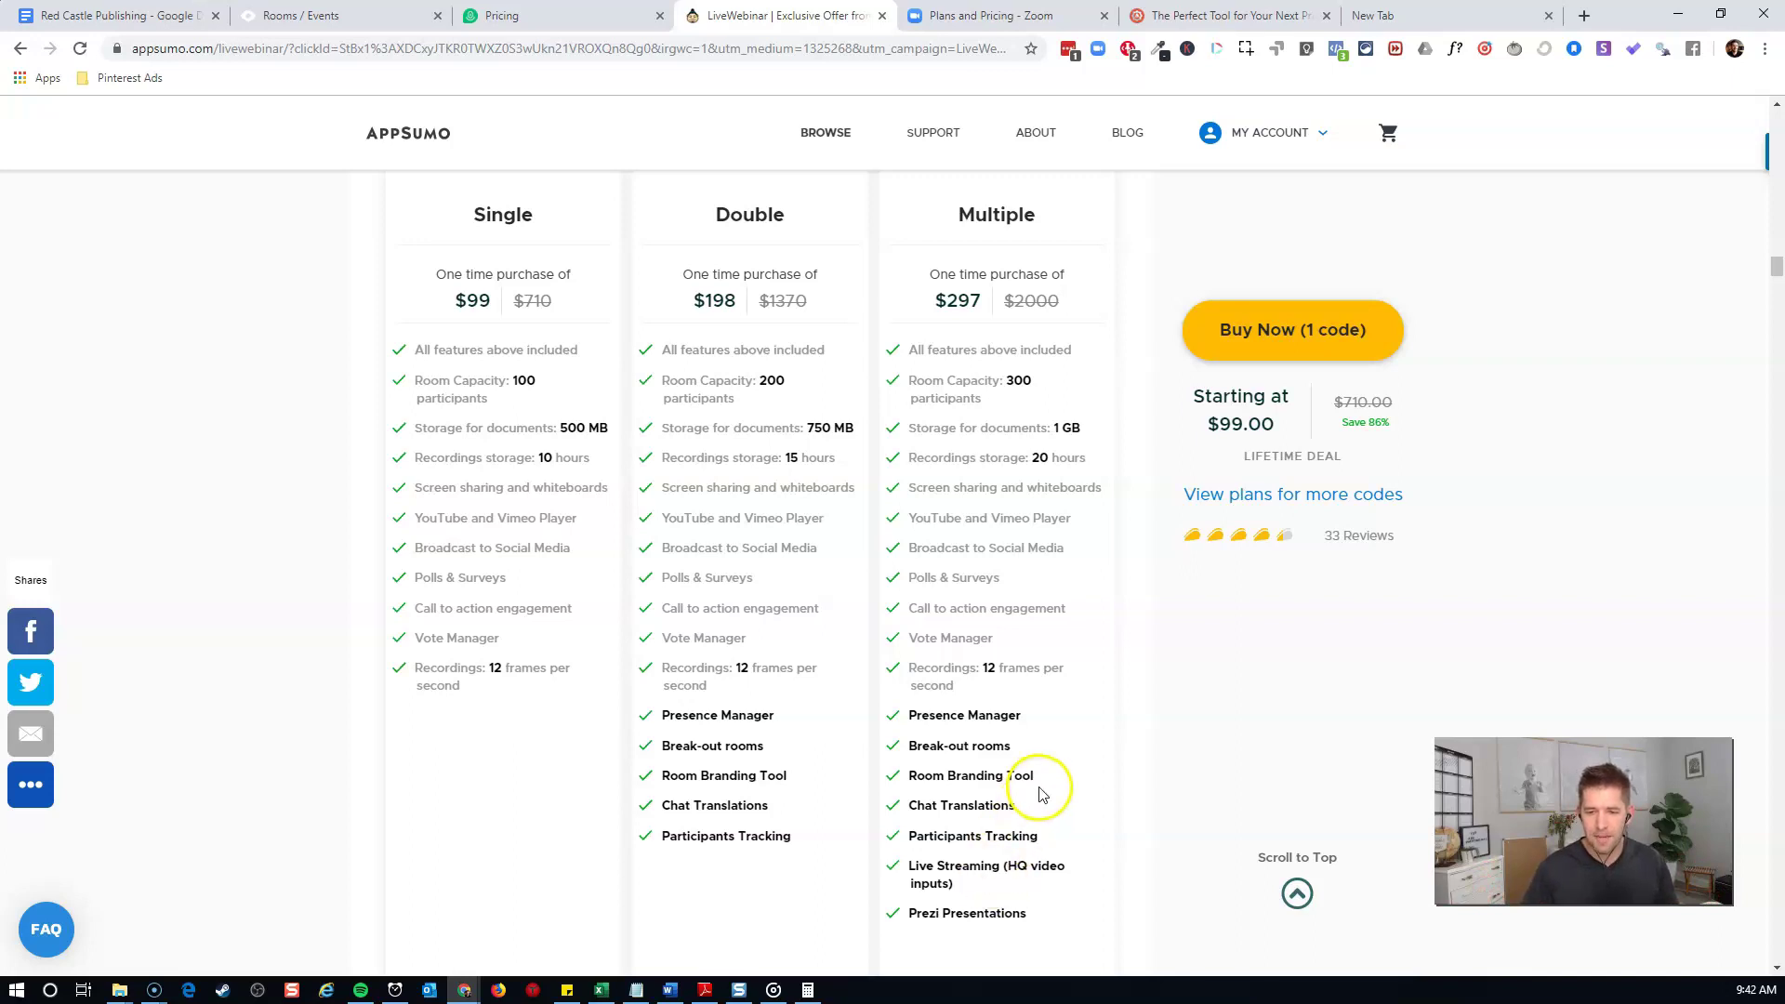
left_click_drag(897, 914, 1032, 922)
left_click(1034, 921)
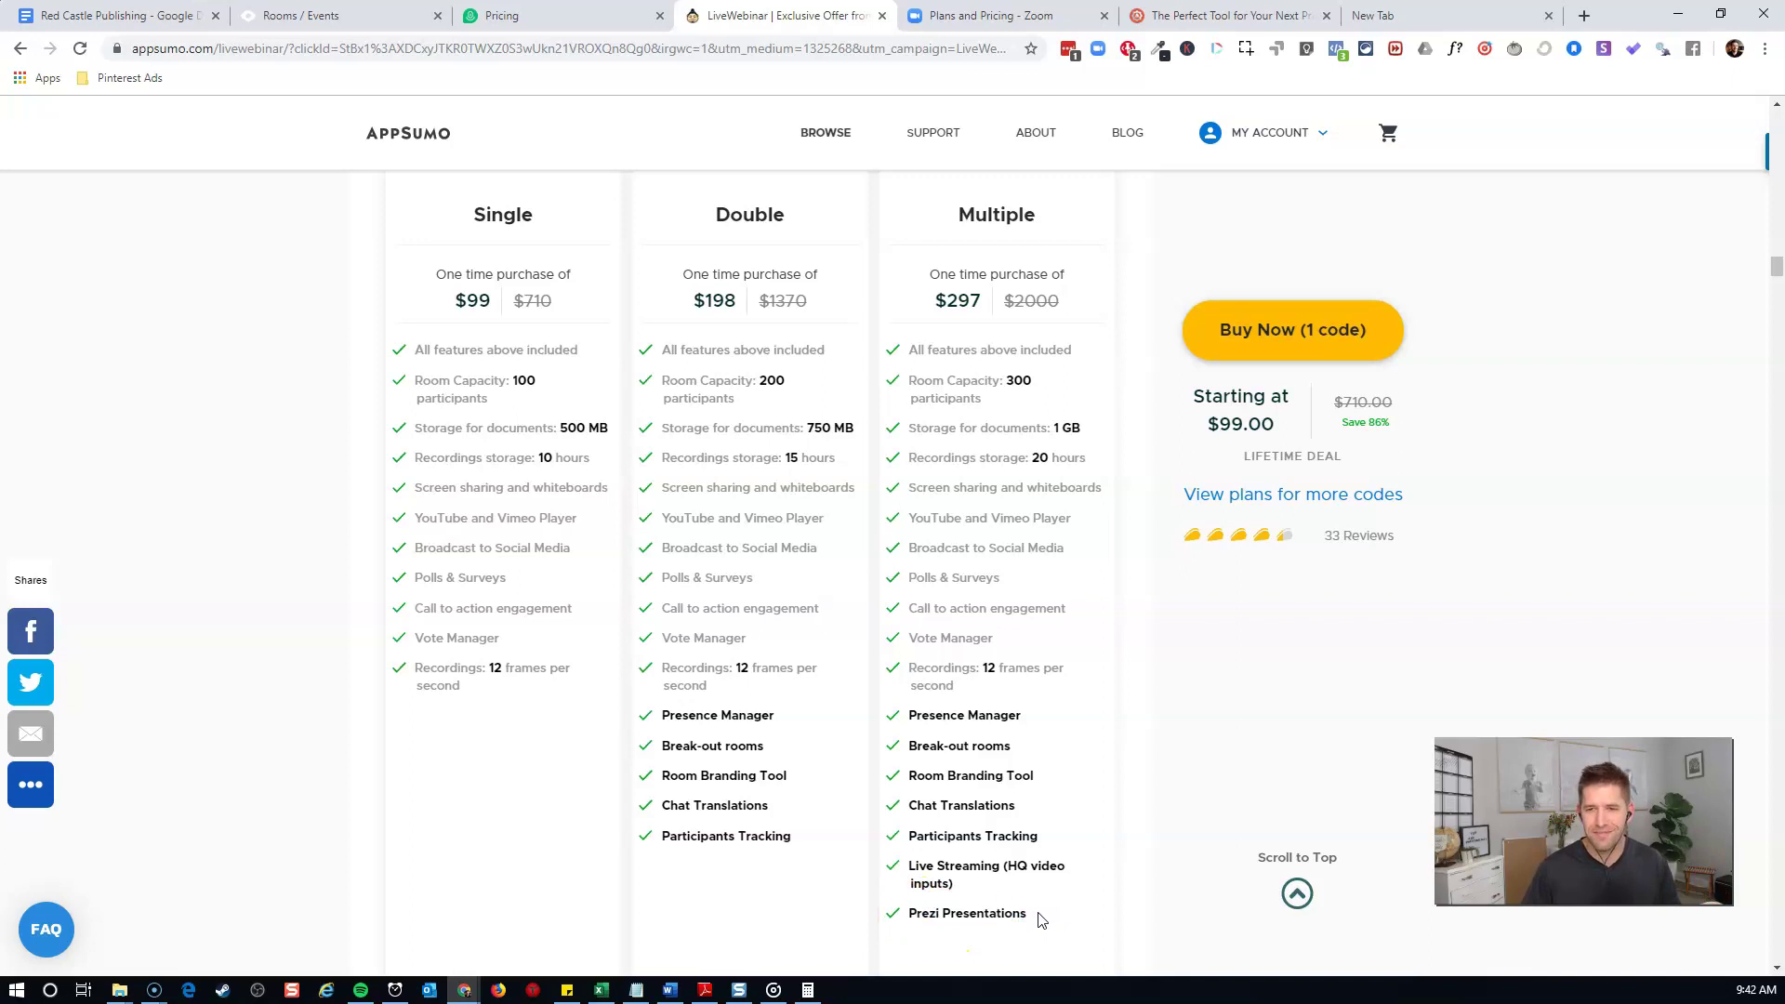
scroll(967, 865, "up", 1)
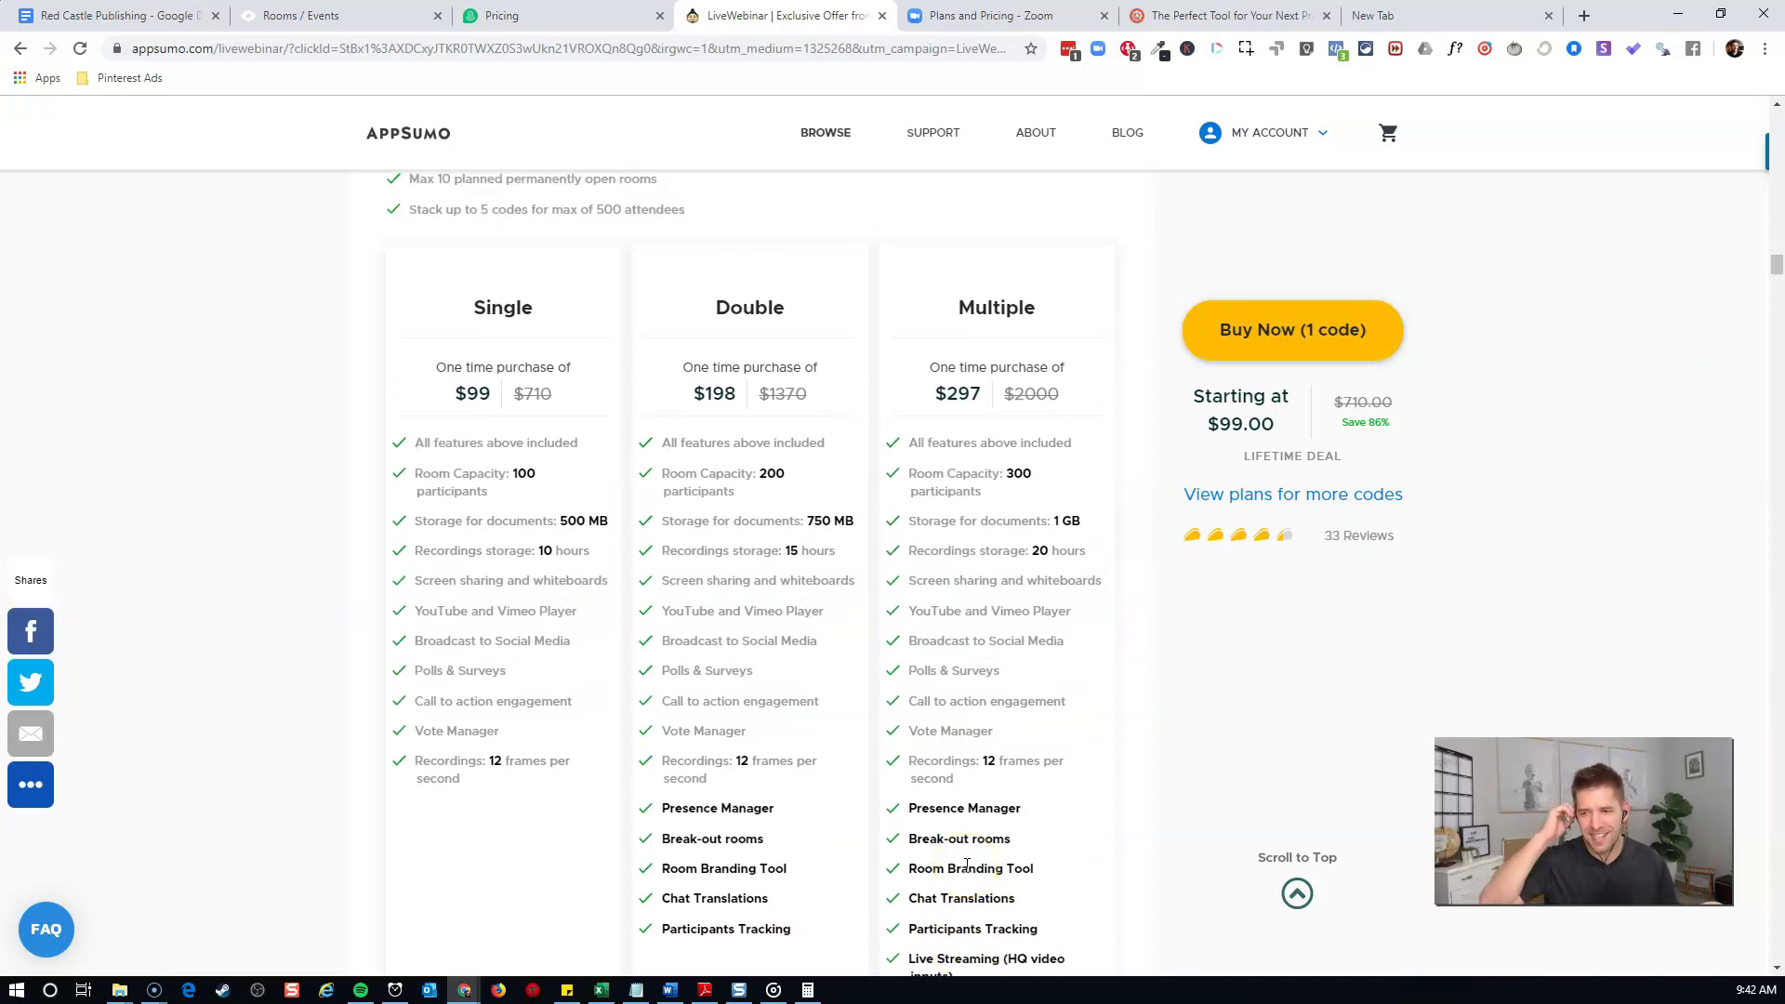
double_click(1023, 474)
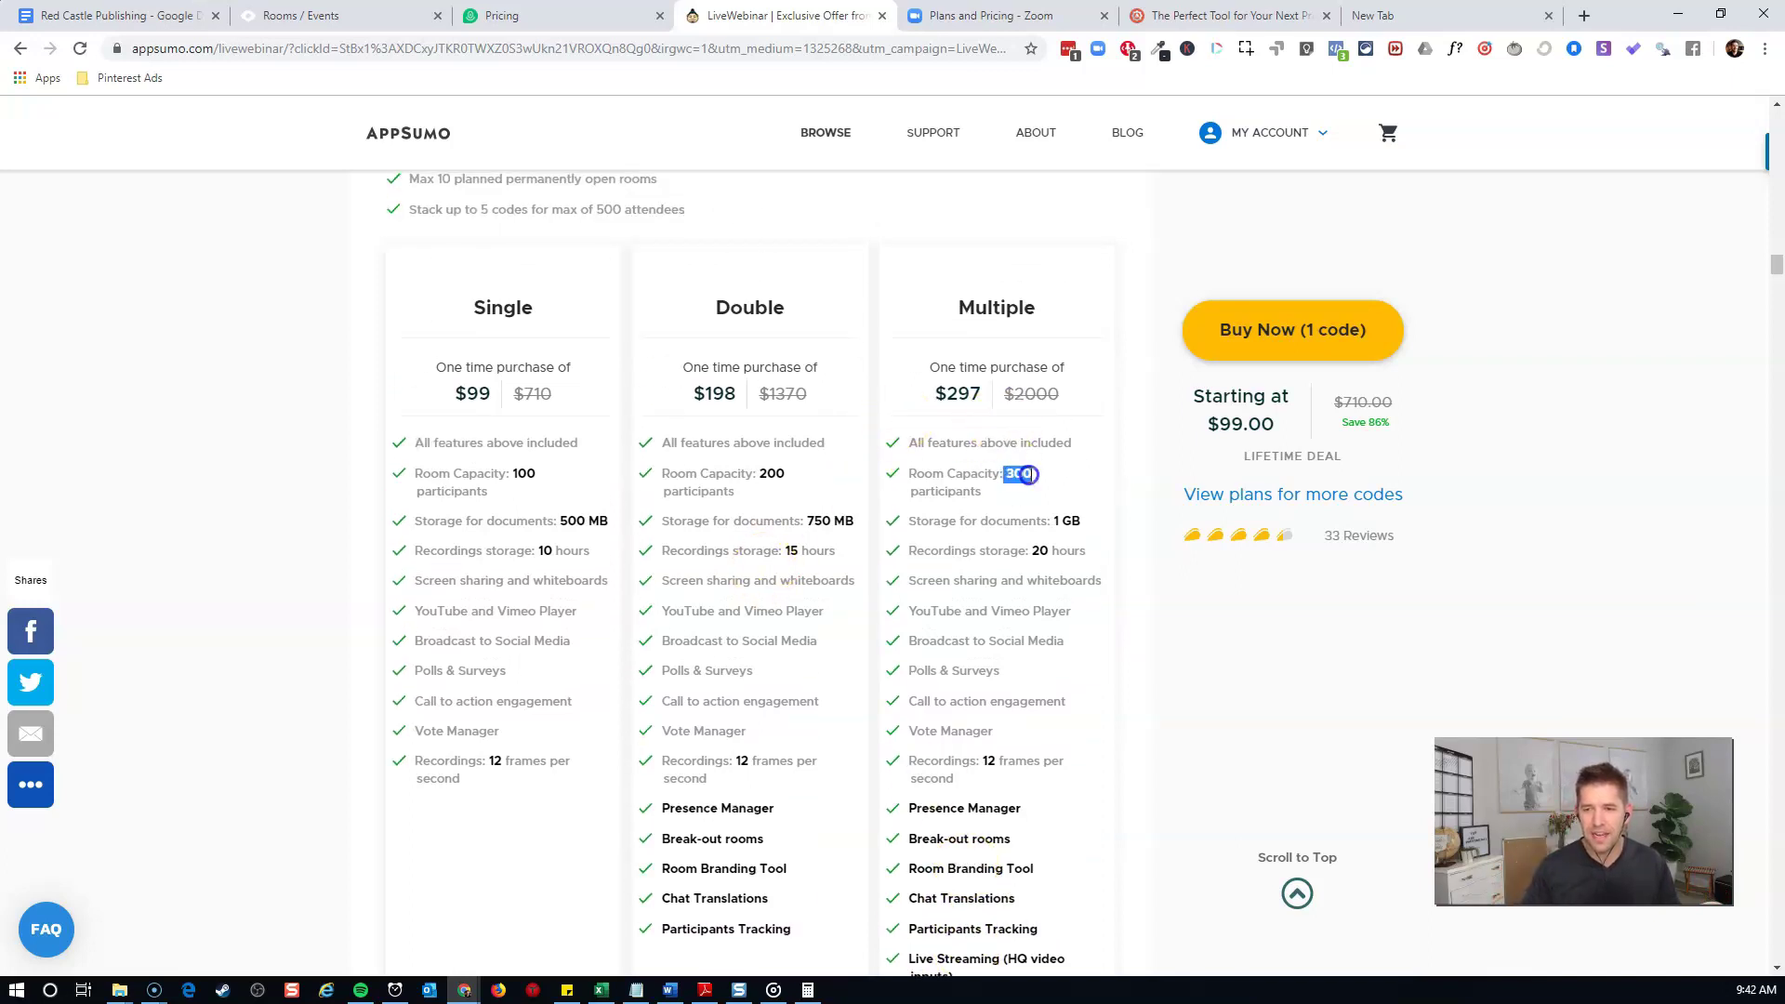
double_click(941, 395)
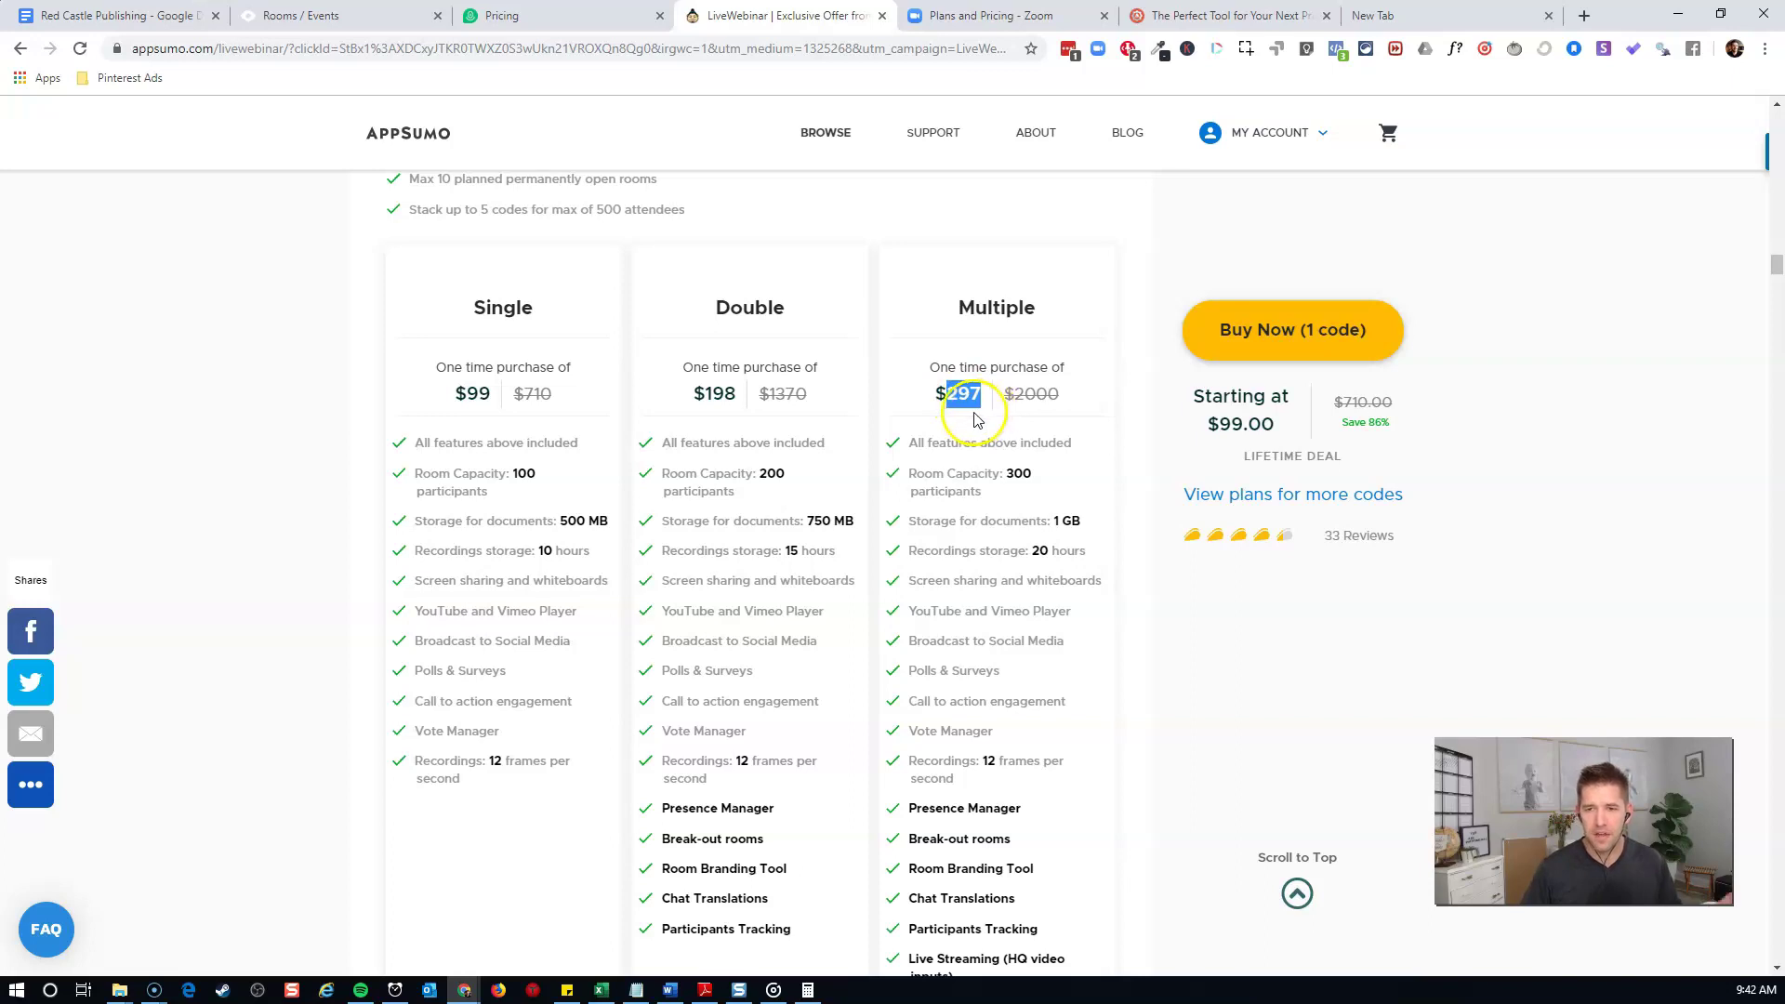
Select 5 Codes for the Multiple plan and highlight its sub-account management feature
scroll(967, 418, "down", 4)
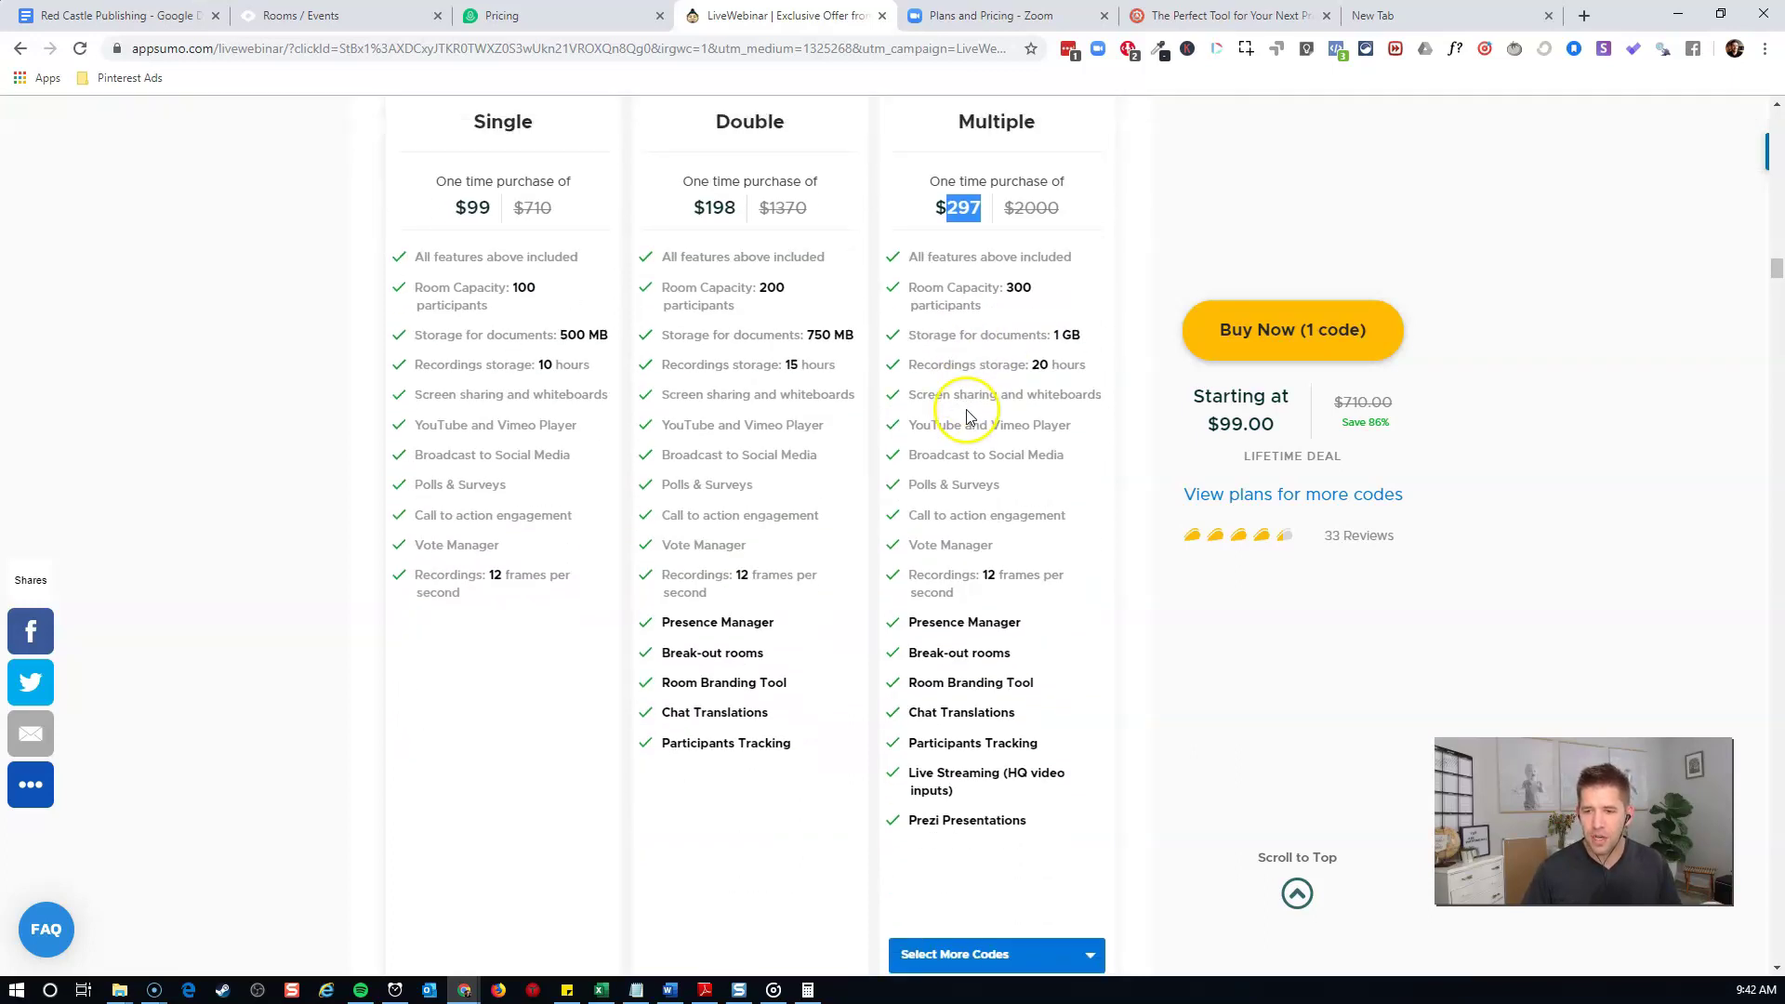
left_click(1028, 768)
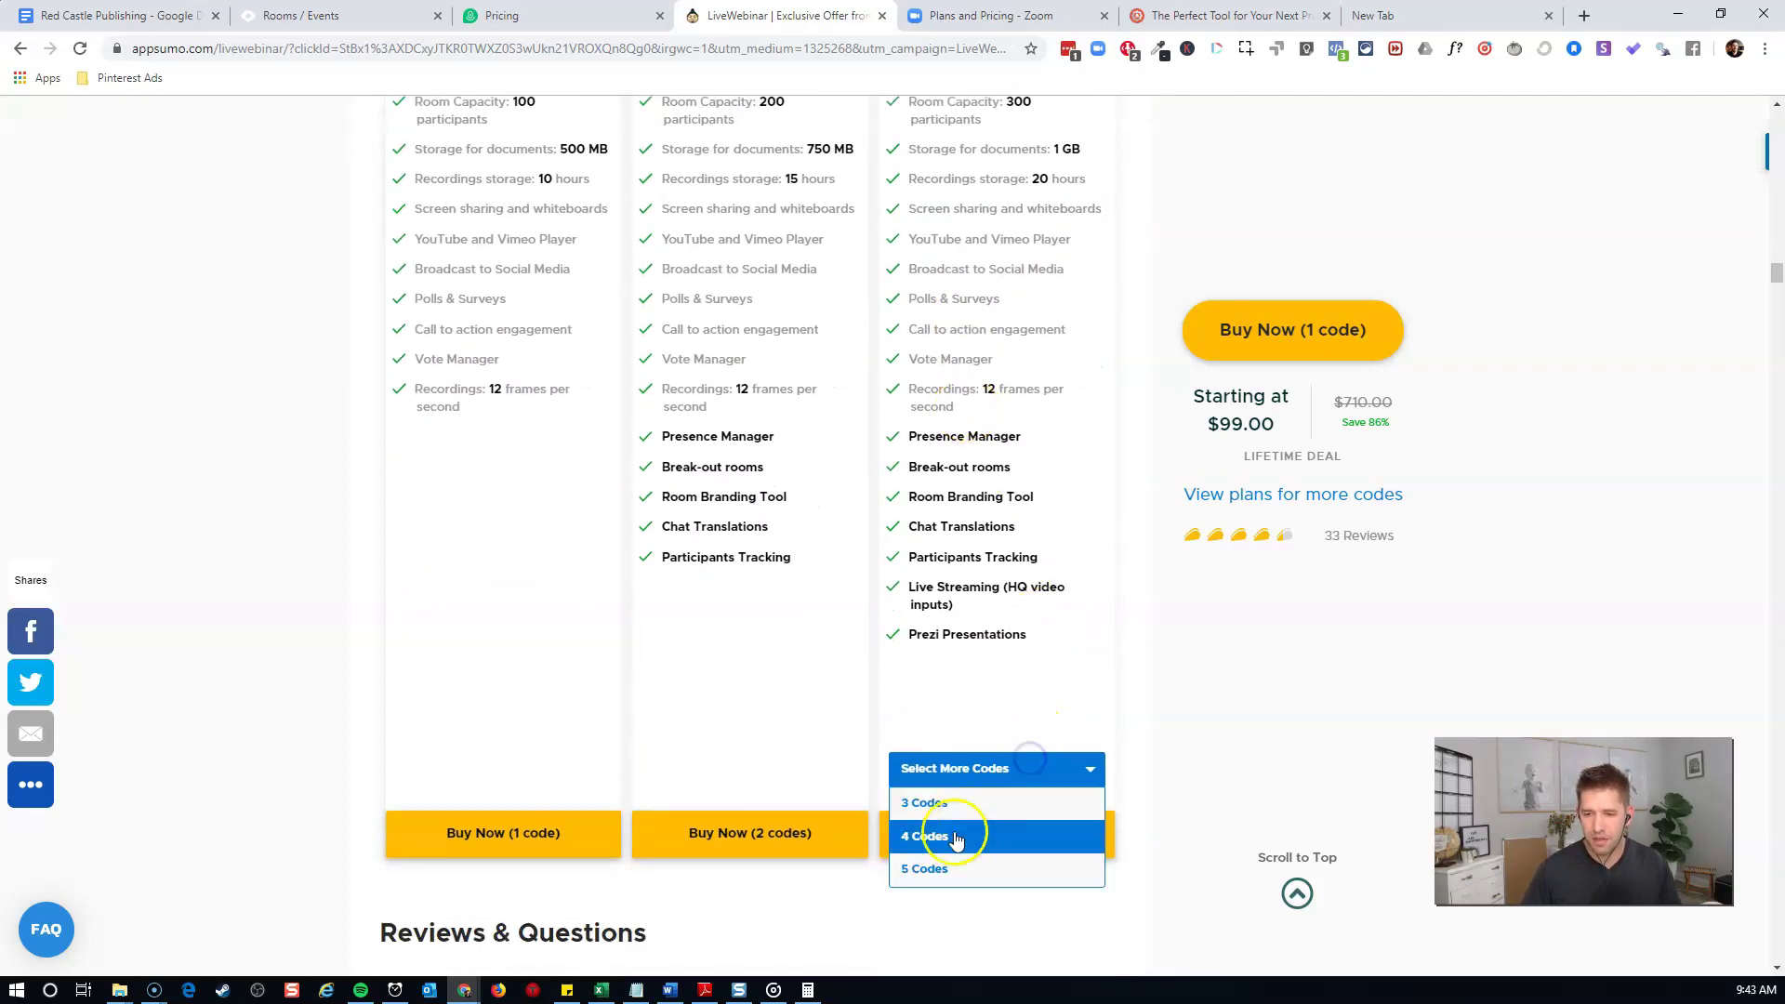
left_click(944, 866)
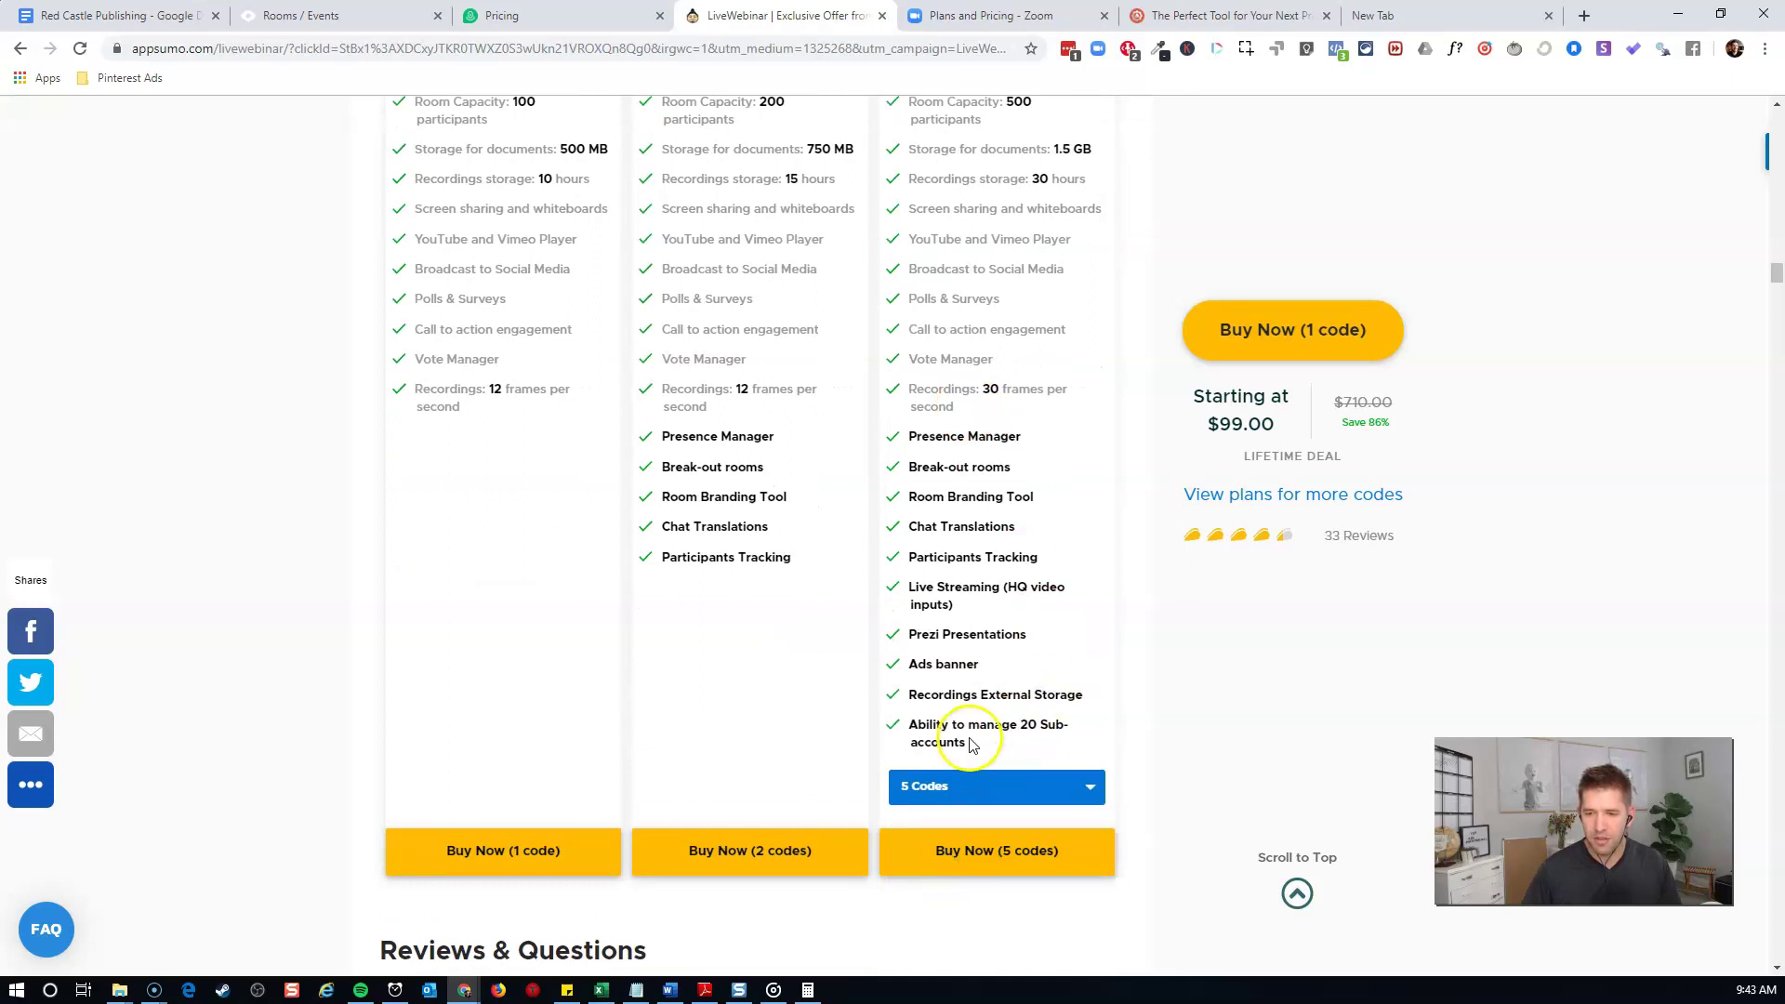
left_click_drag(970, 744, 932, 725)
left_click(916, 724)
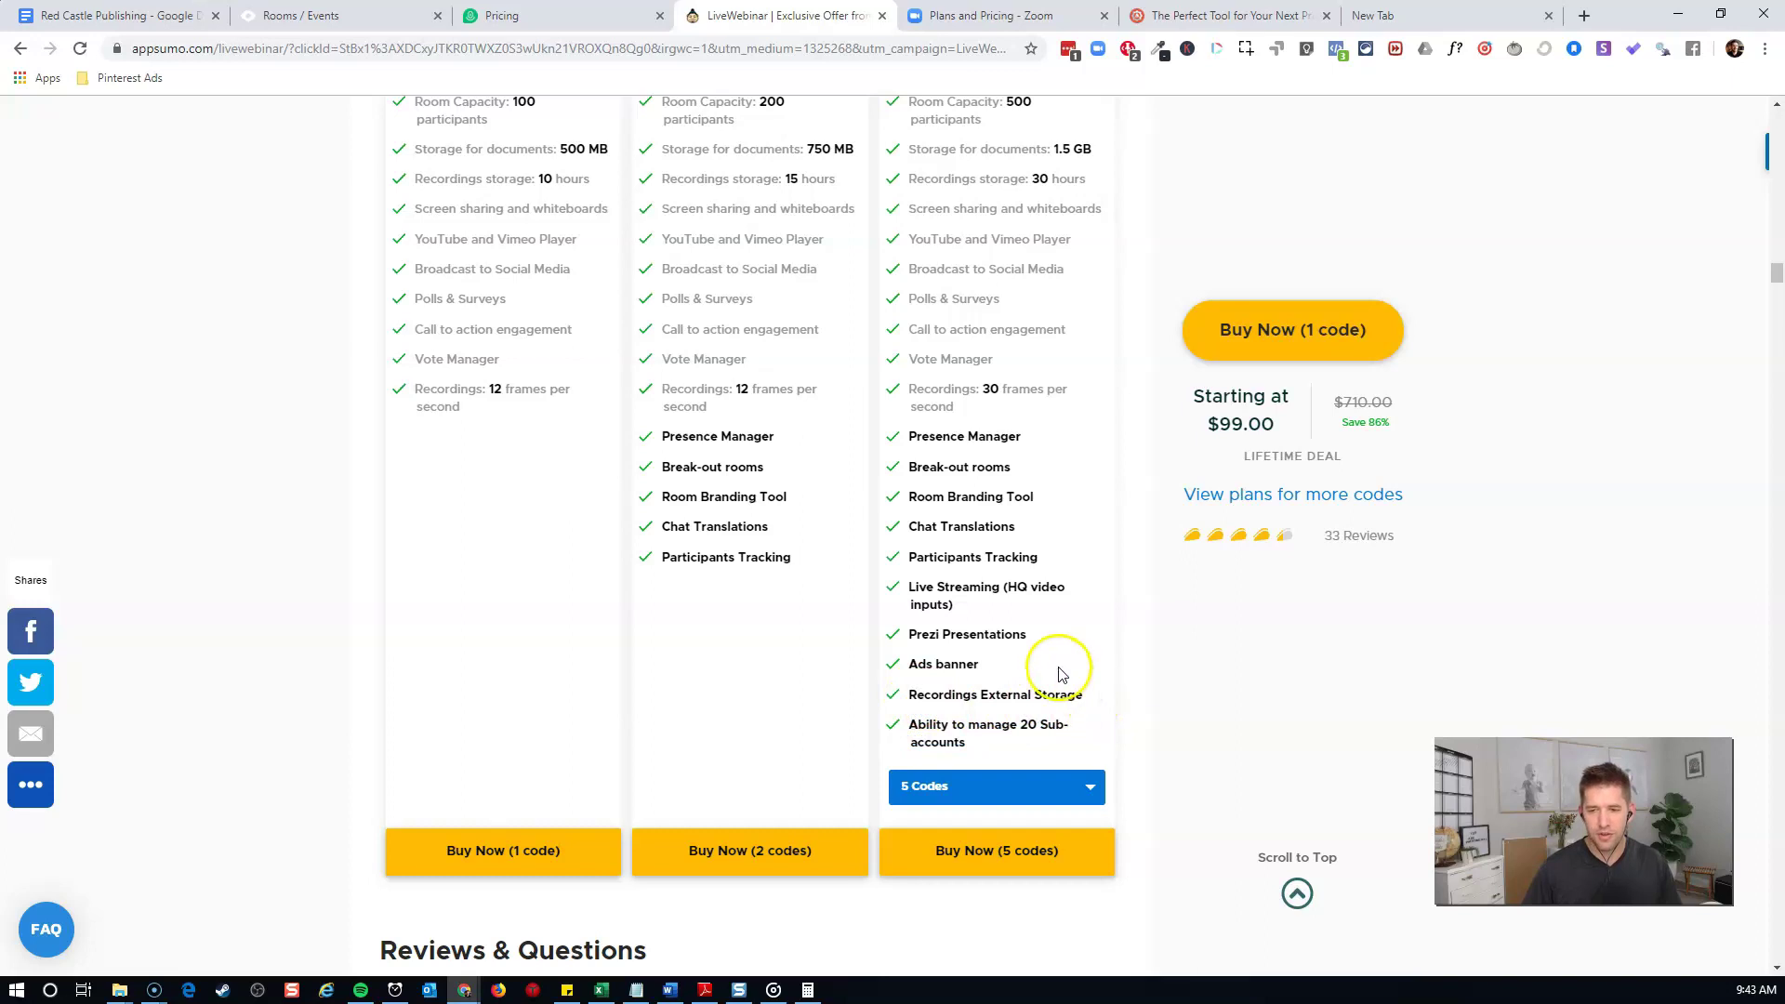
Check the Multiple plan's sub-account management feature and the Single plan's recording storage hours
scroll(1060, 671, "up", 1)
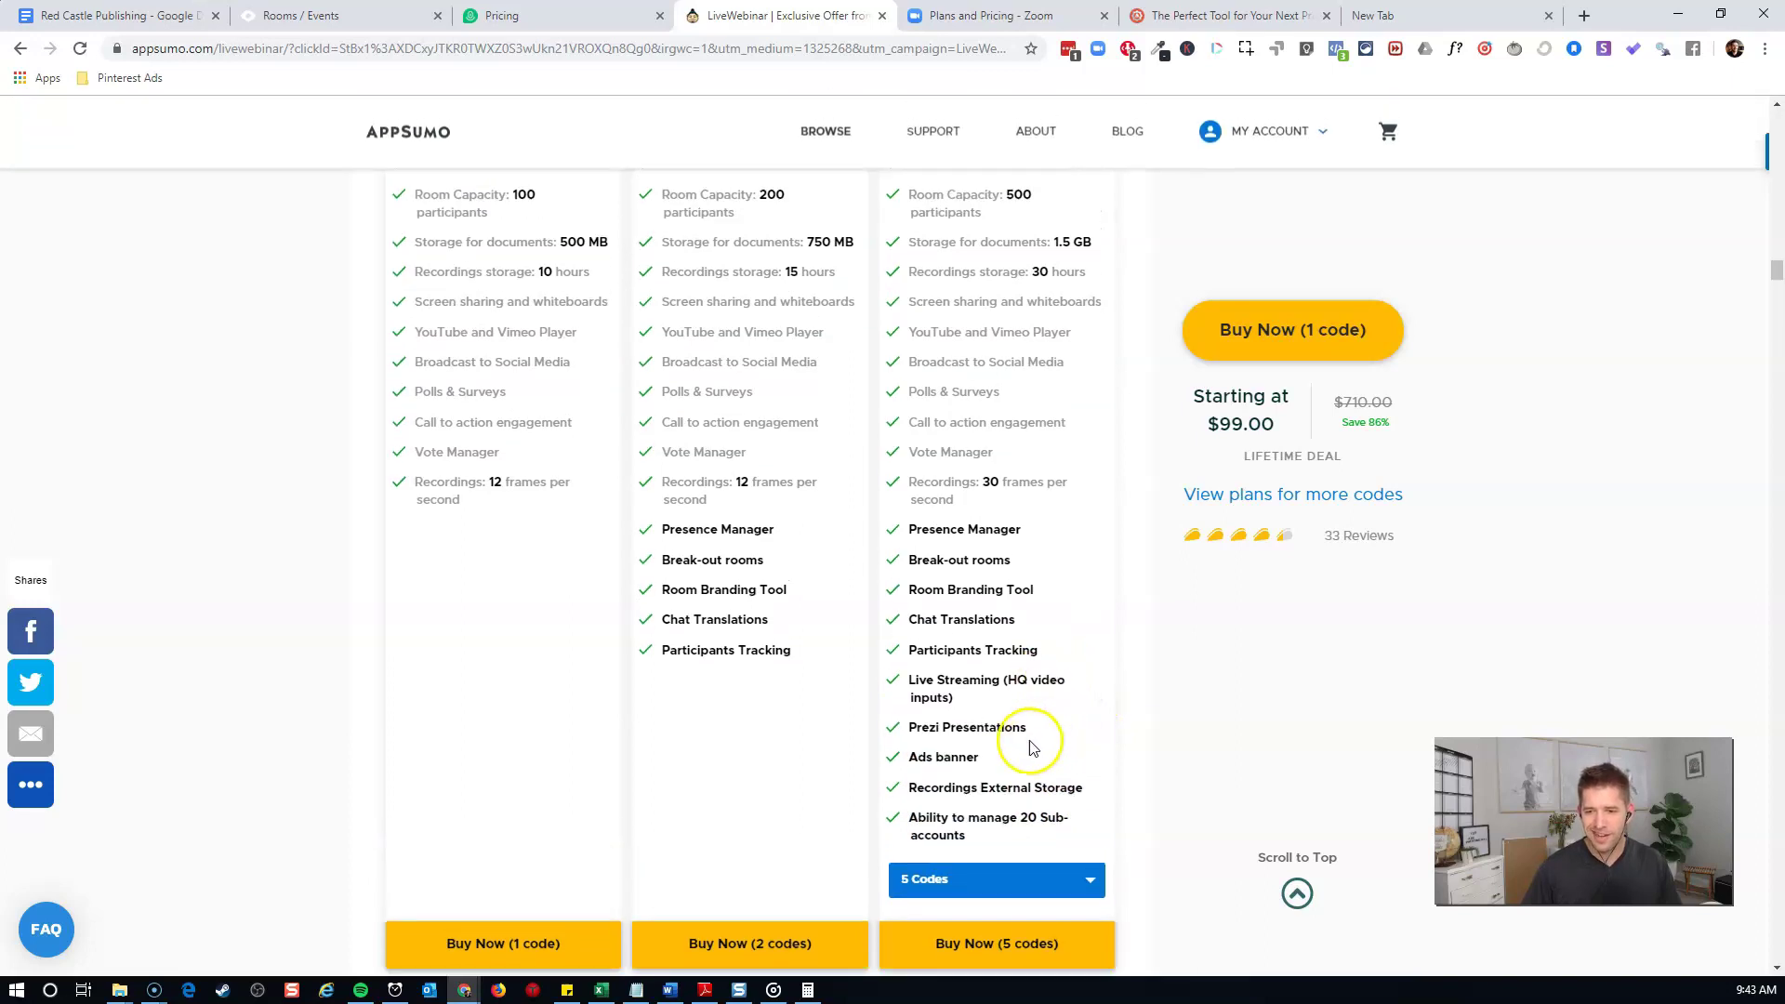
left_click_drag(972, 840, 900, 811)
left_click(958, 814)
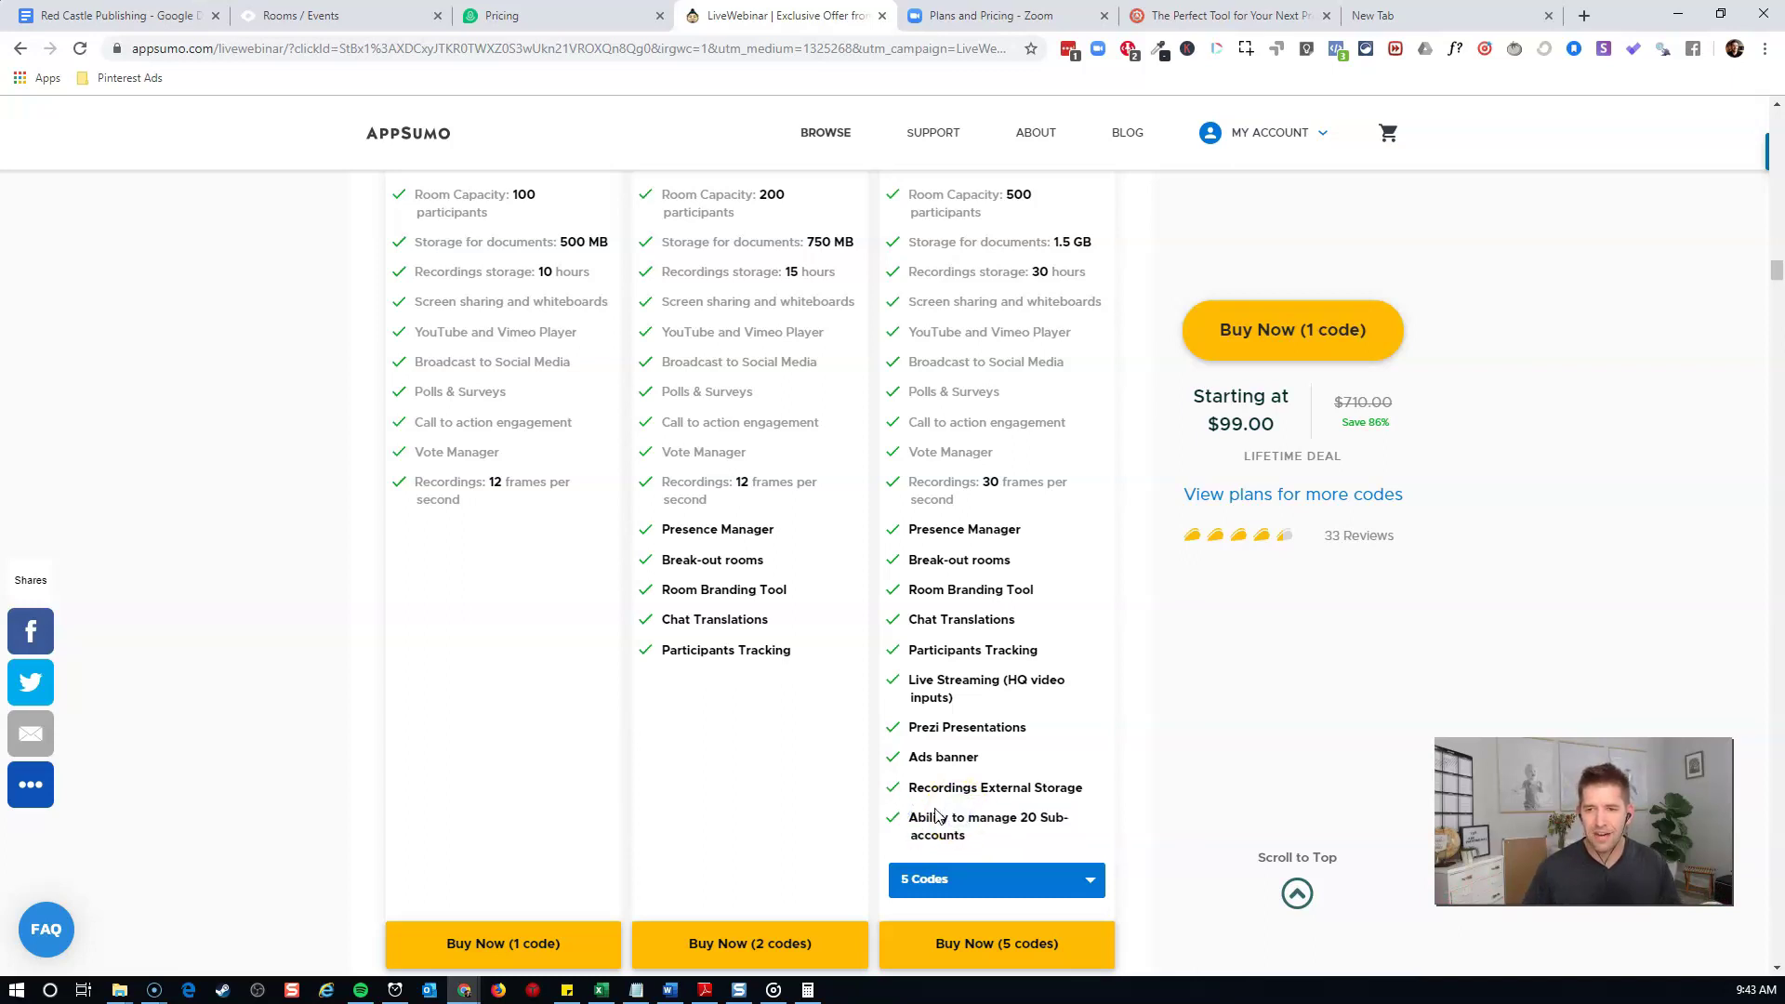
scroll(936, 815, "up", 2)
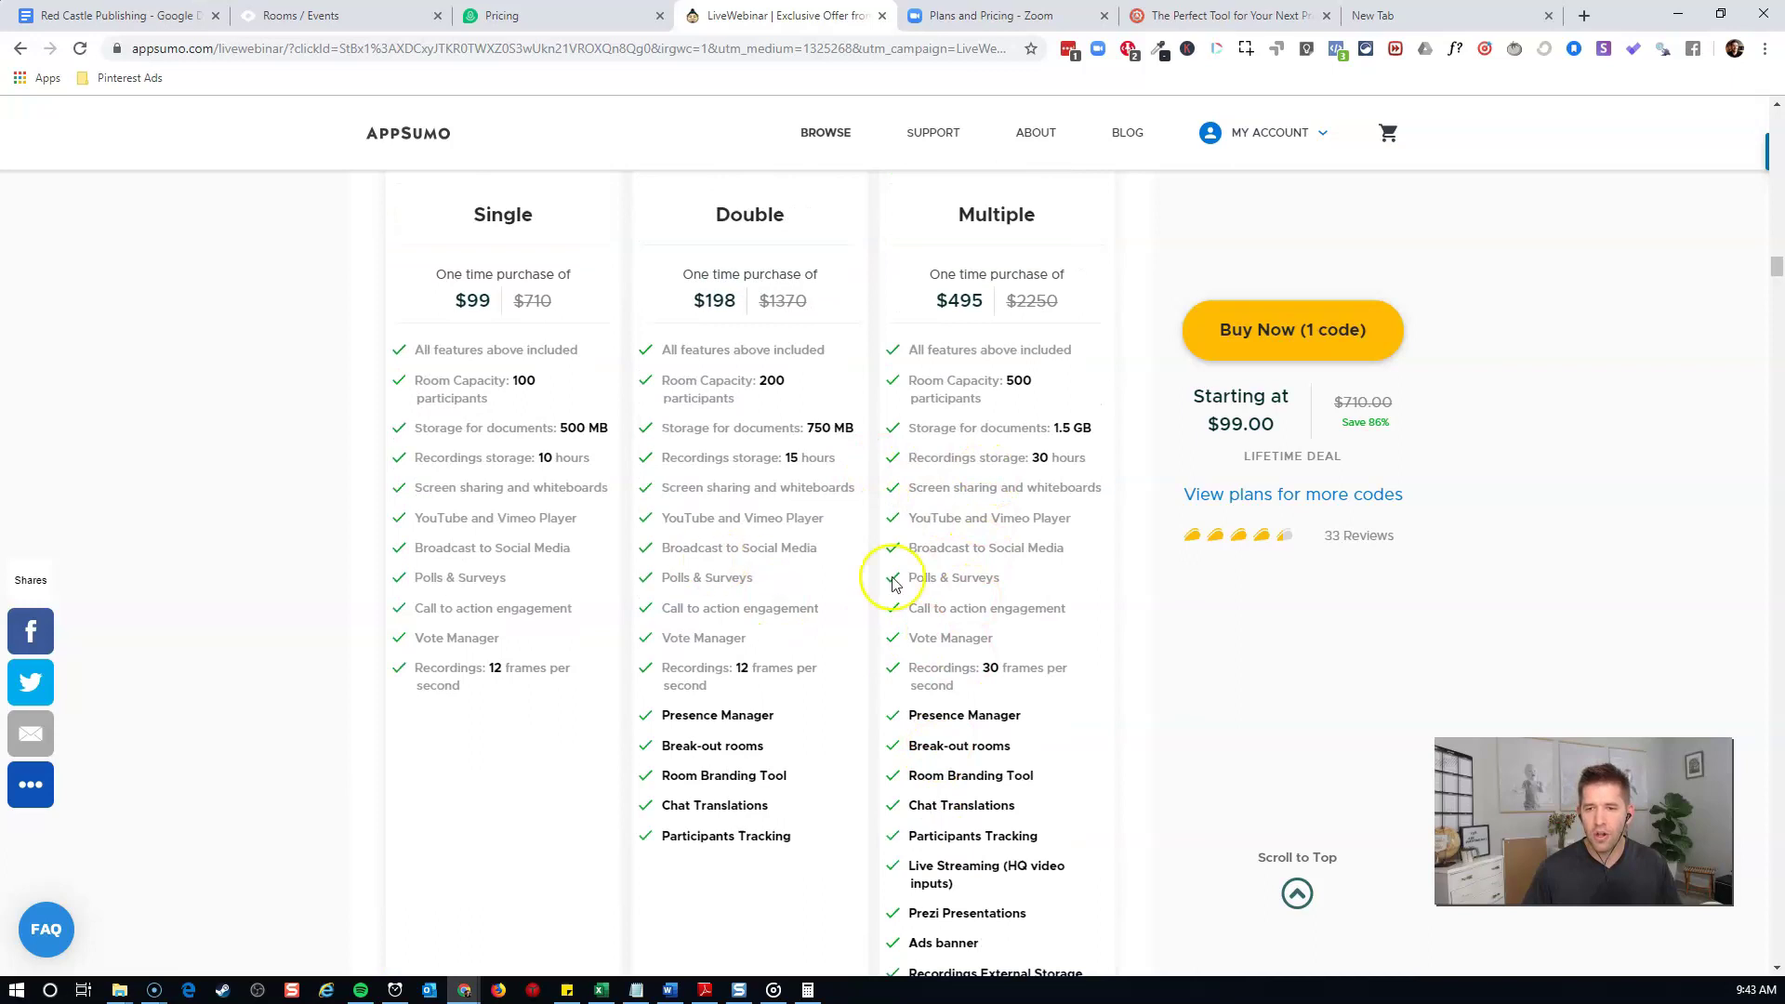
left_click(540, 459)
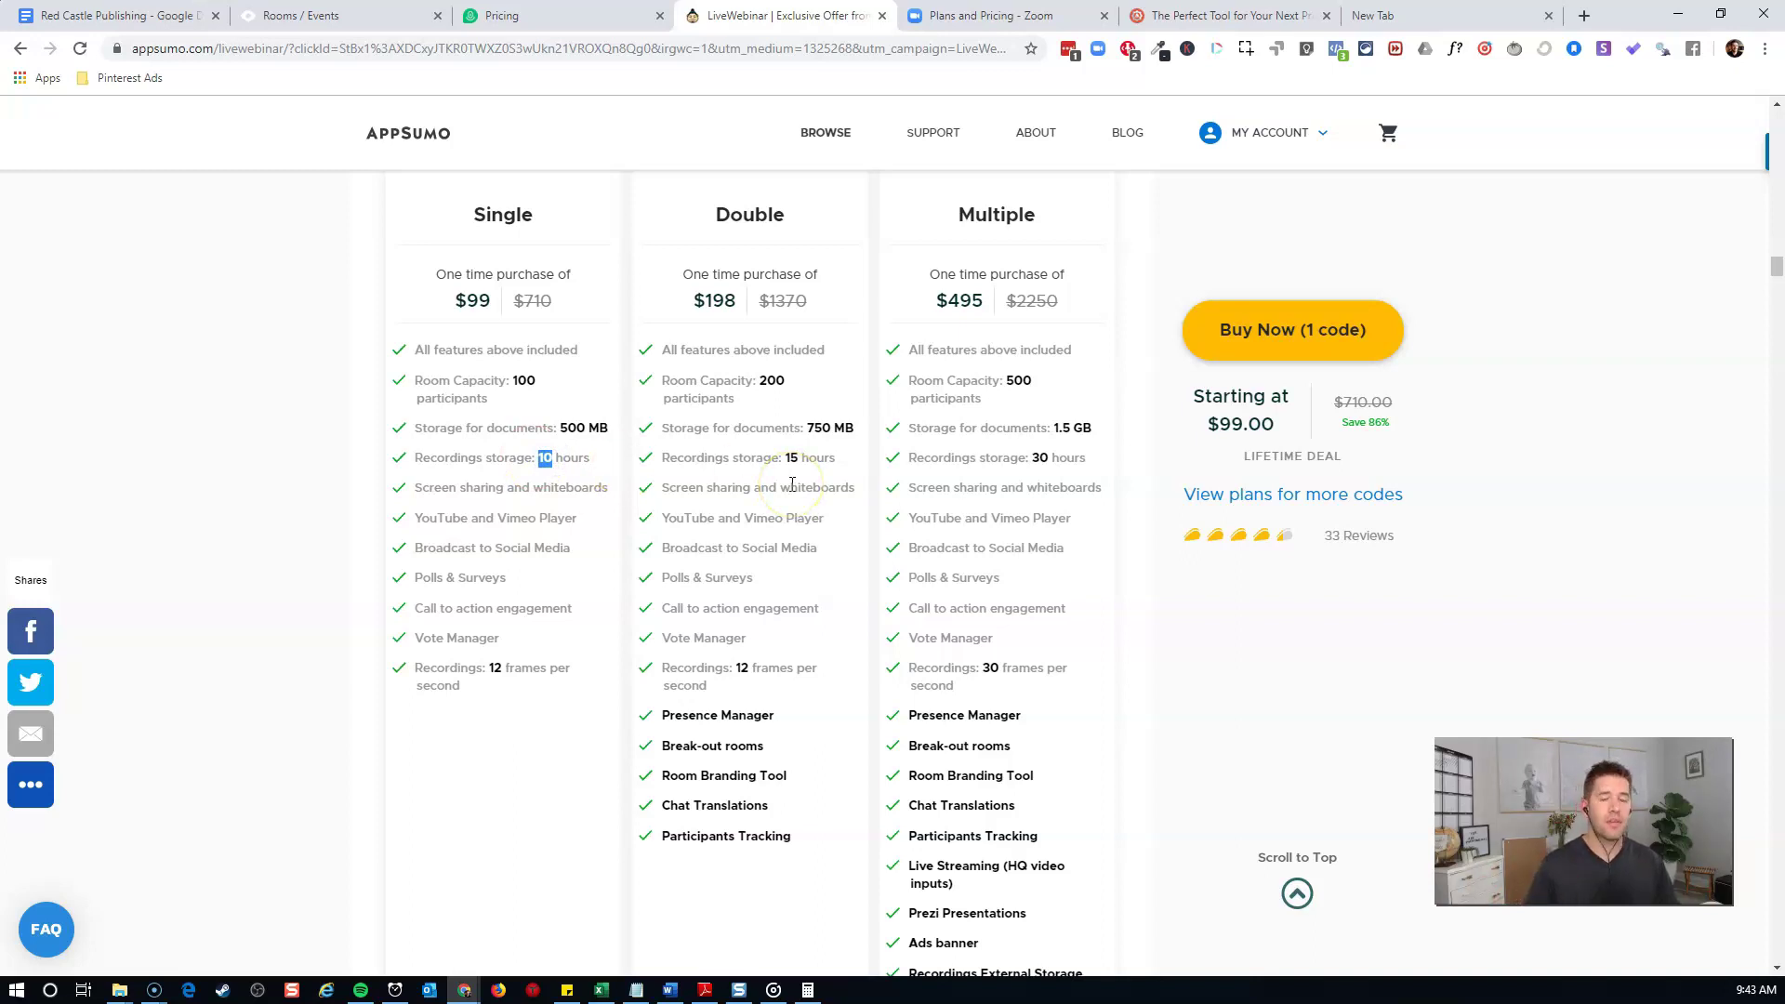
Search the offer page for "evergree" and highlight the Evergreen and Automated Webinar features entry
scroll(818, 497, "down", 4)
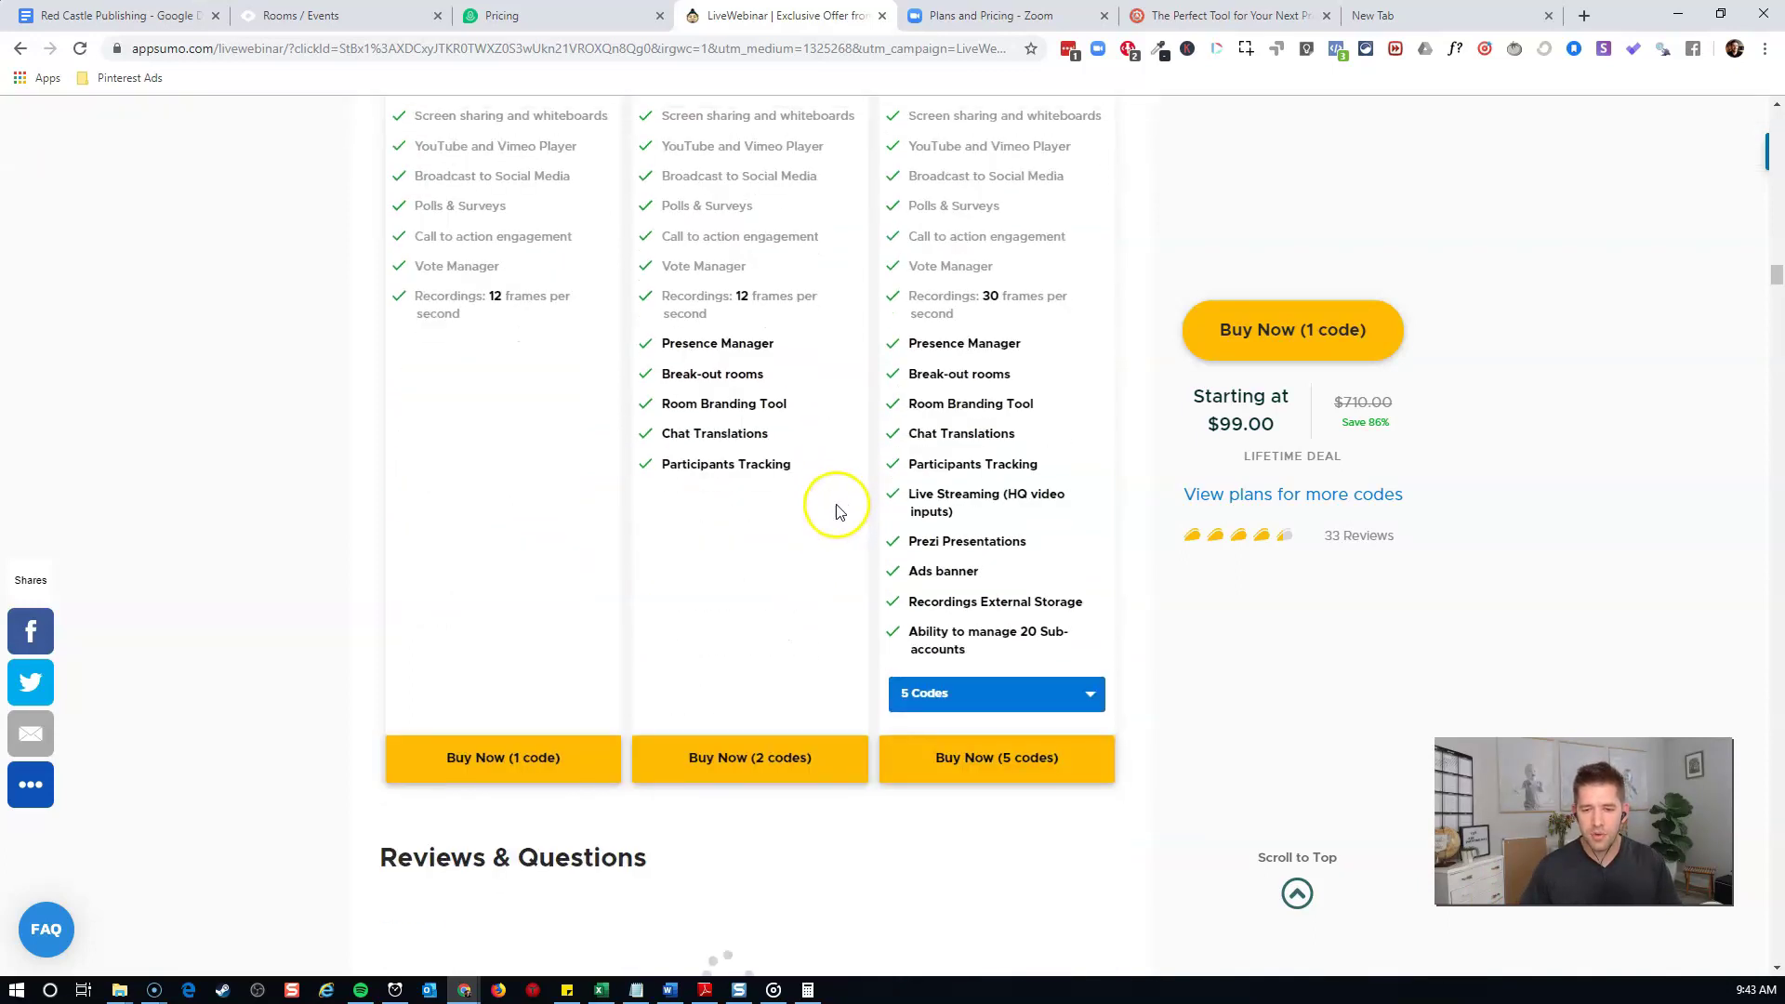
key("ctrl+f")
type("evergree")
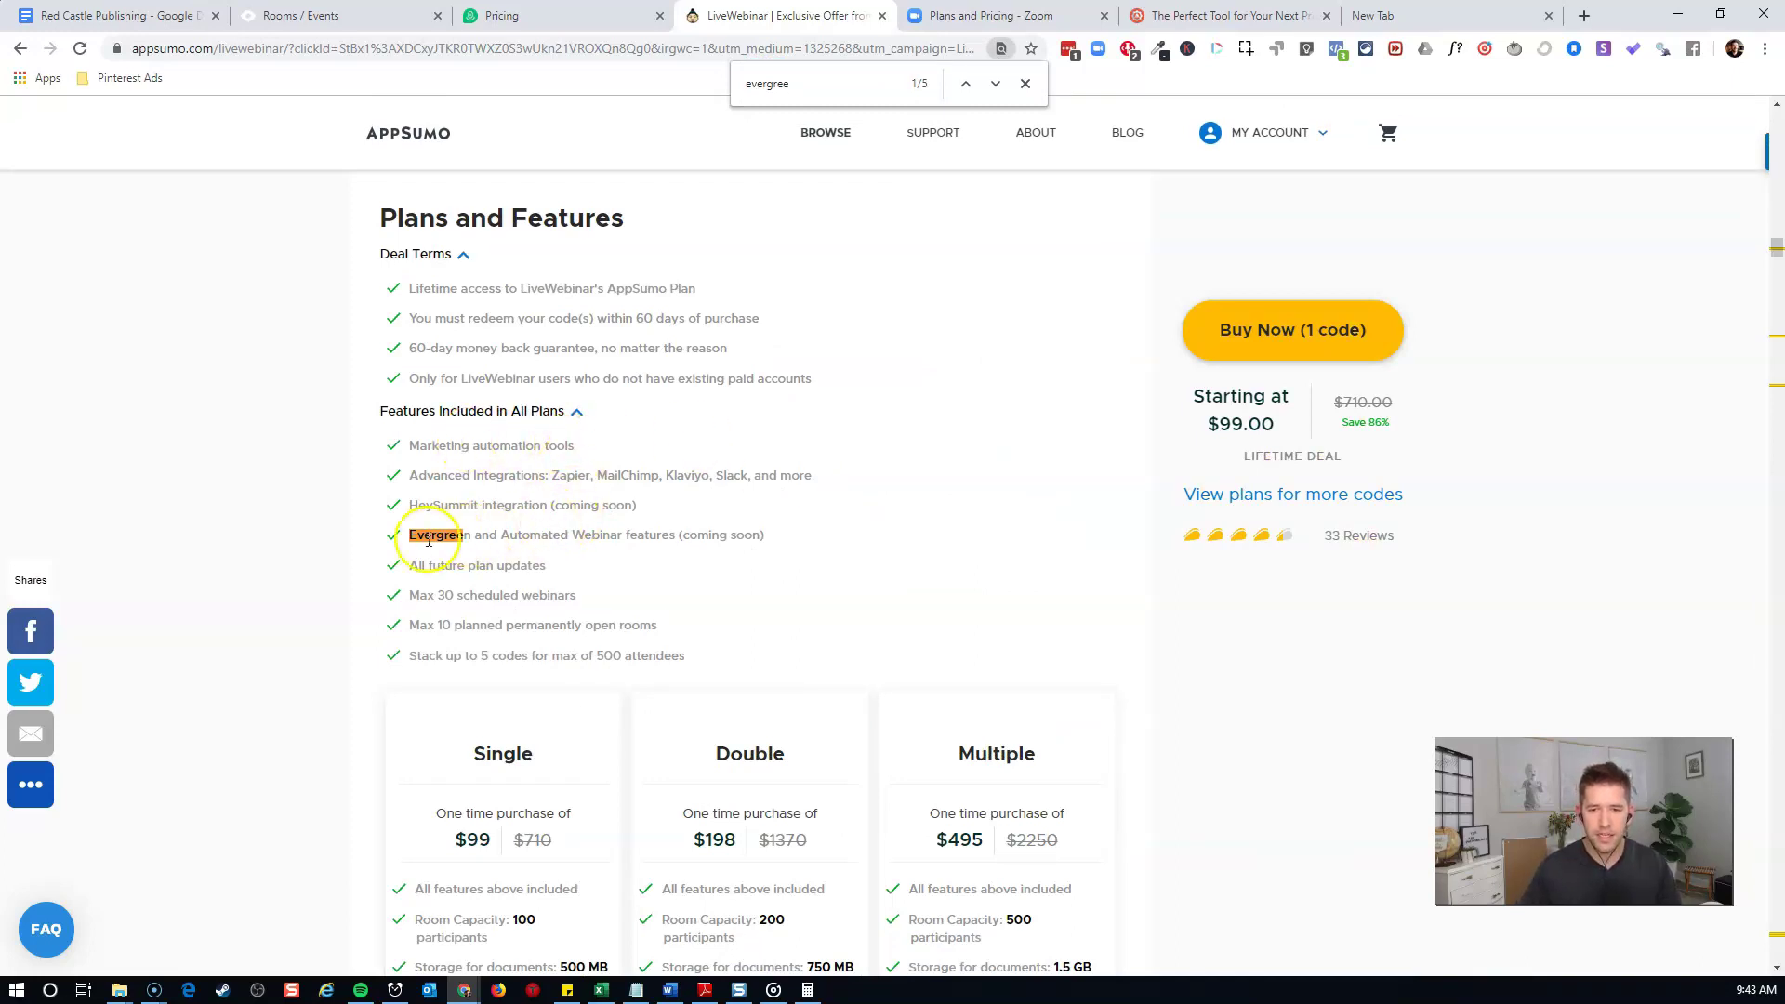
left_click_drag(789, 542, 414, 530)
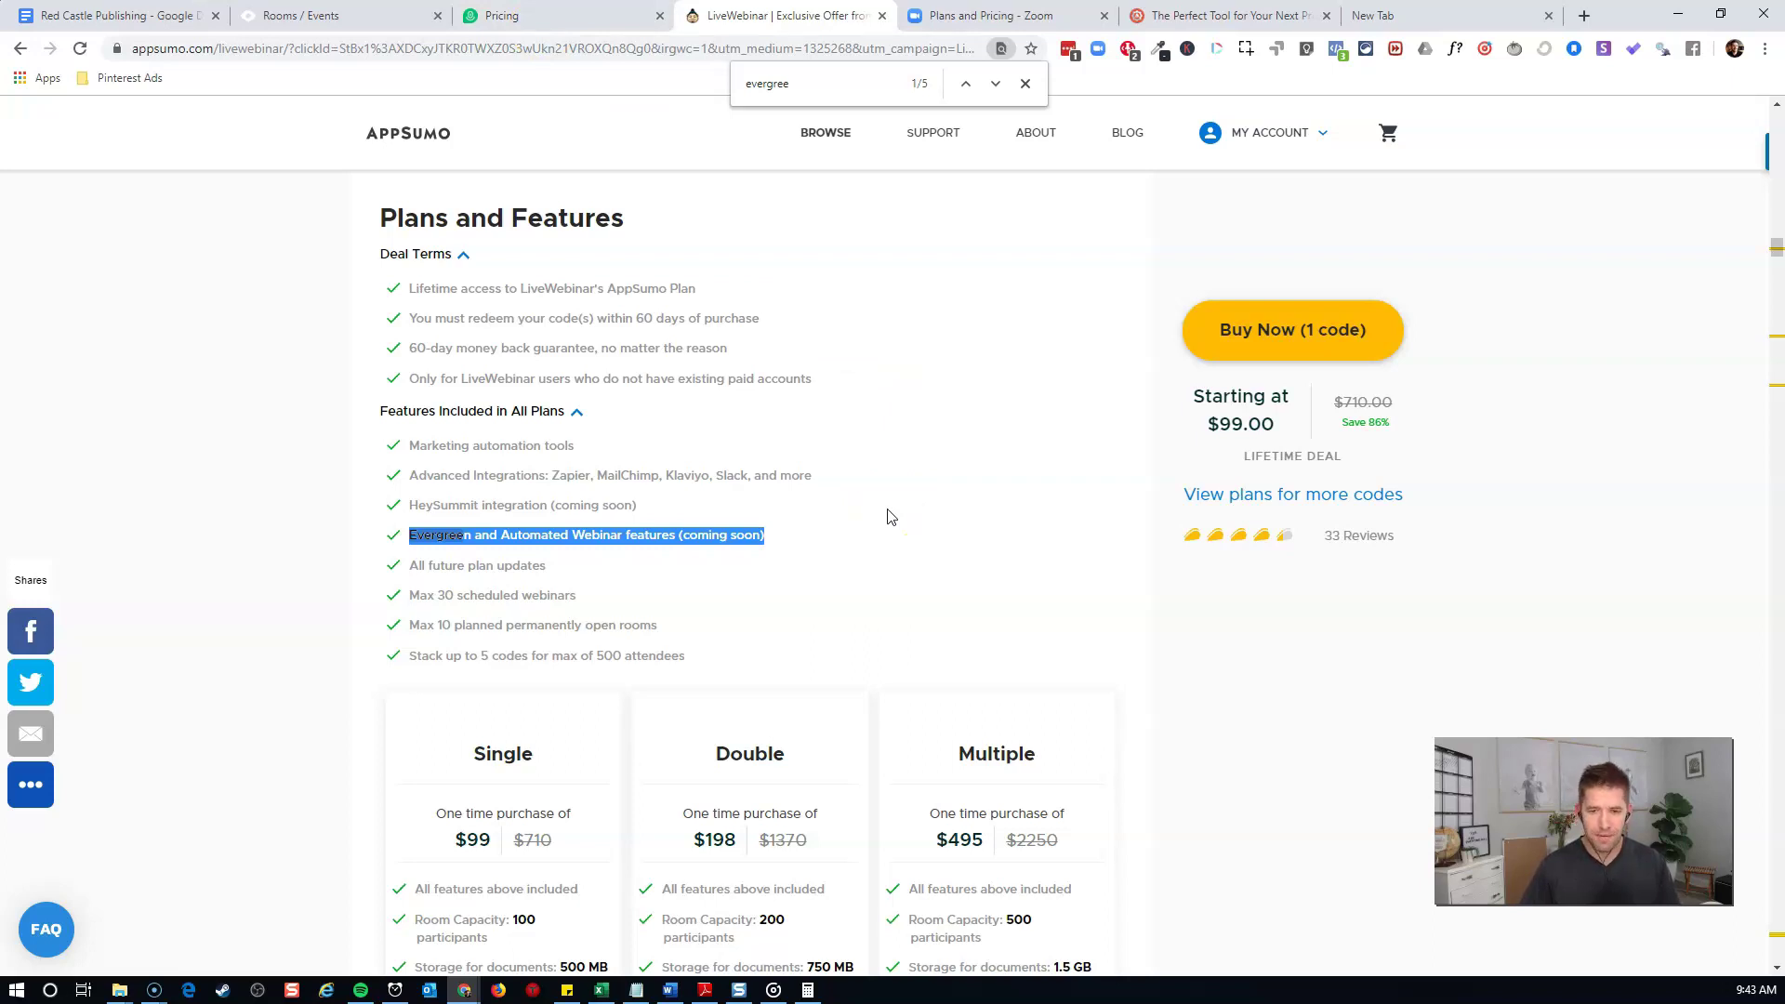
left_click(870, 528)
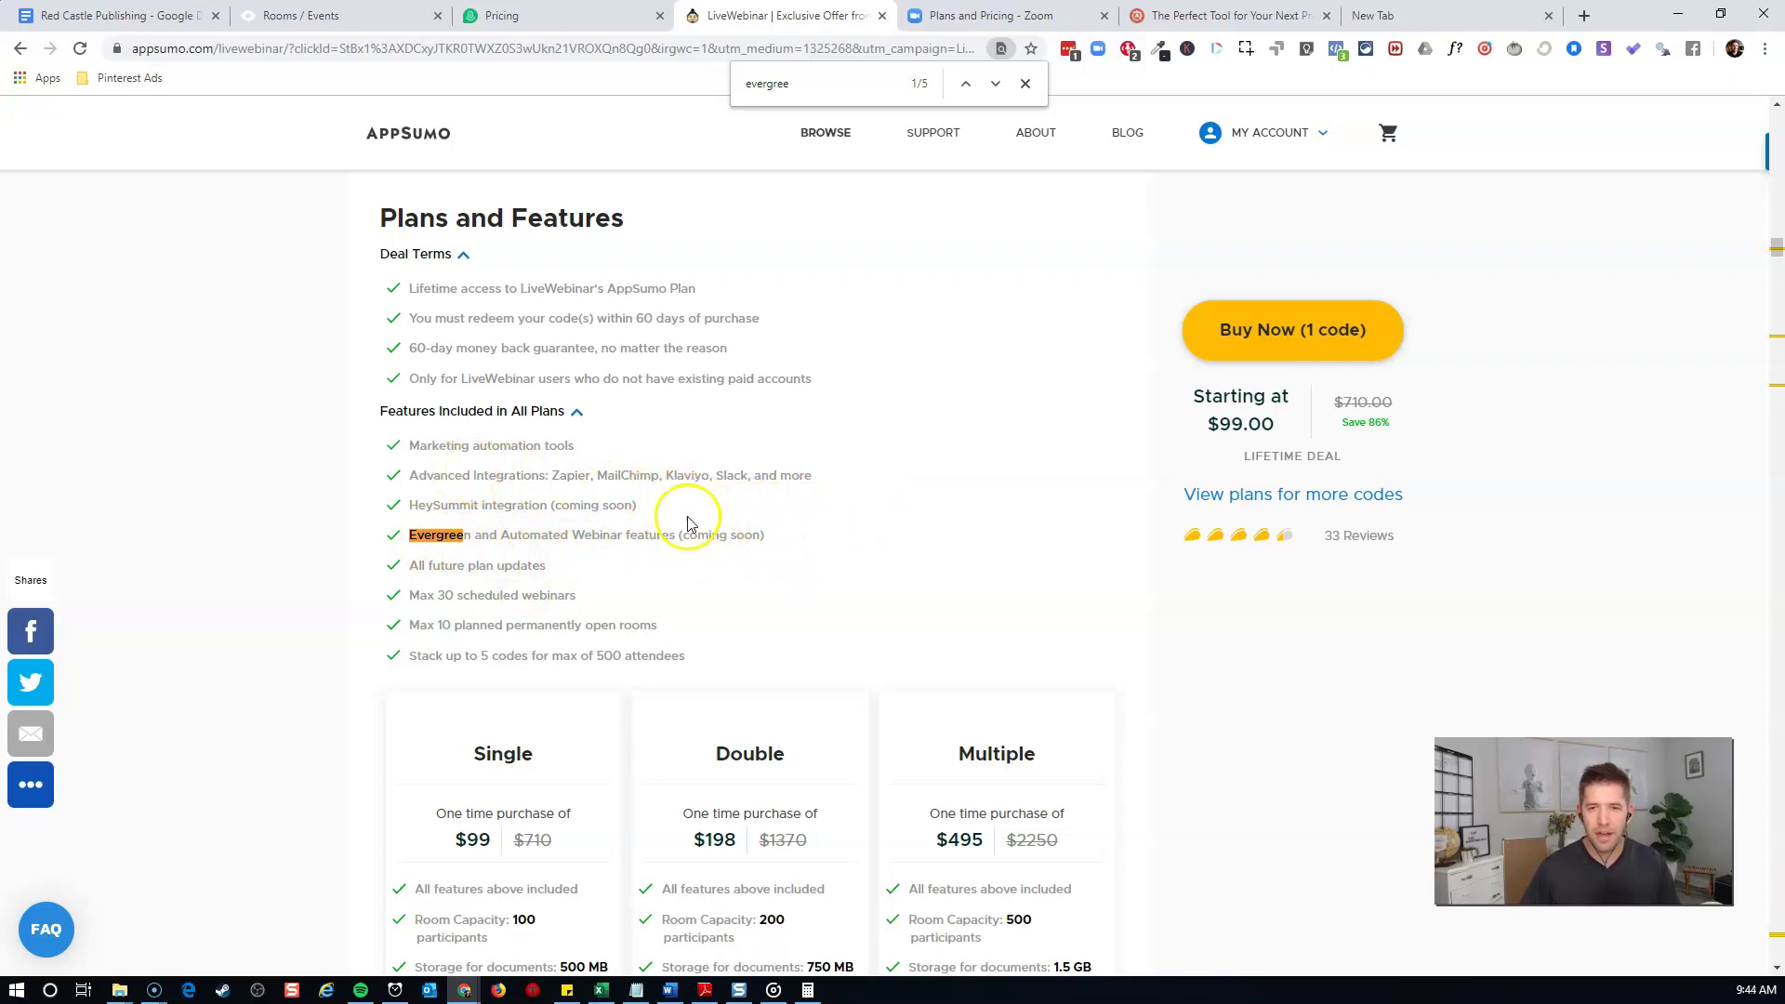
scroll(710, 521, "up", 4)
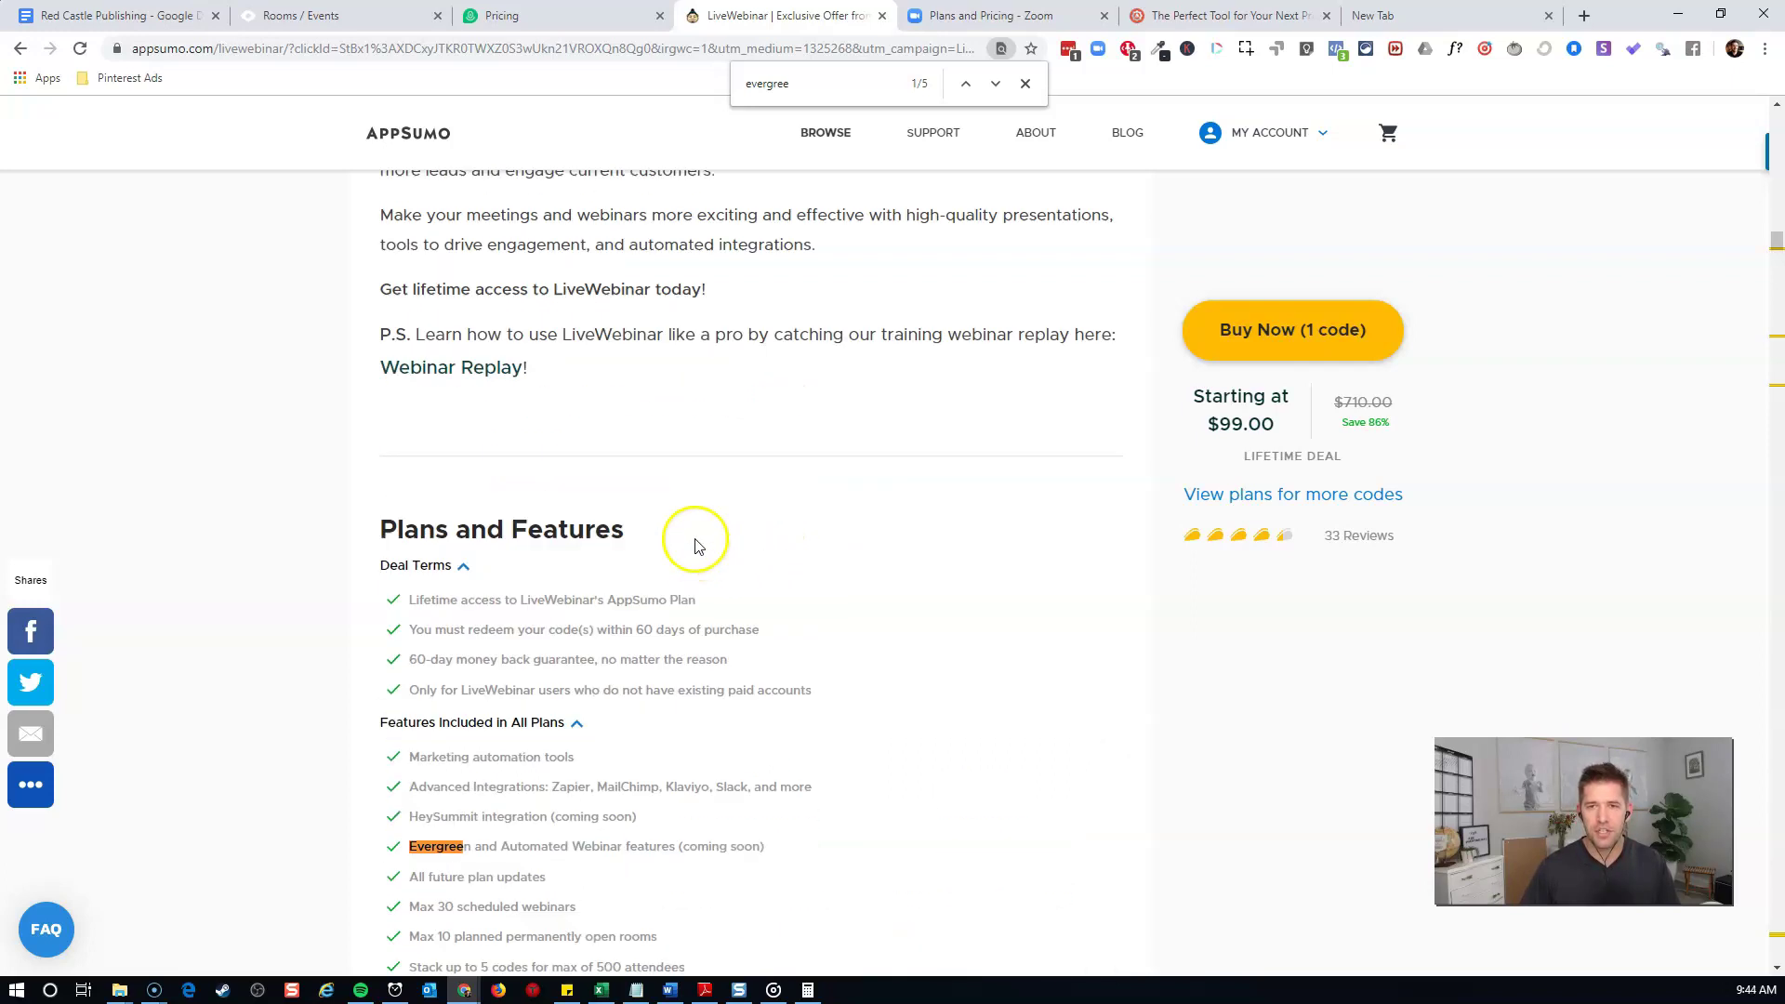
Switch to the LiveWebinar account and check its scheduled event and permanent room allowances and the permanent room's invited attendees
left_click(349, 14)
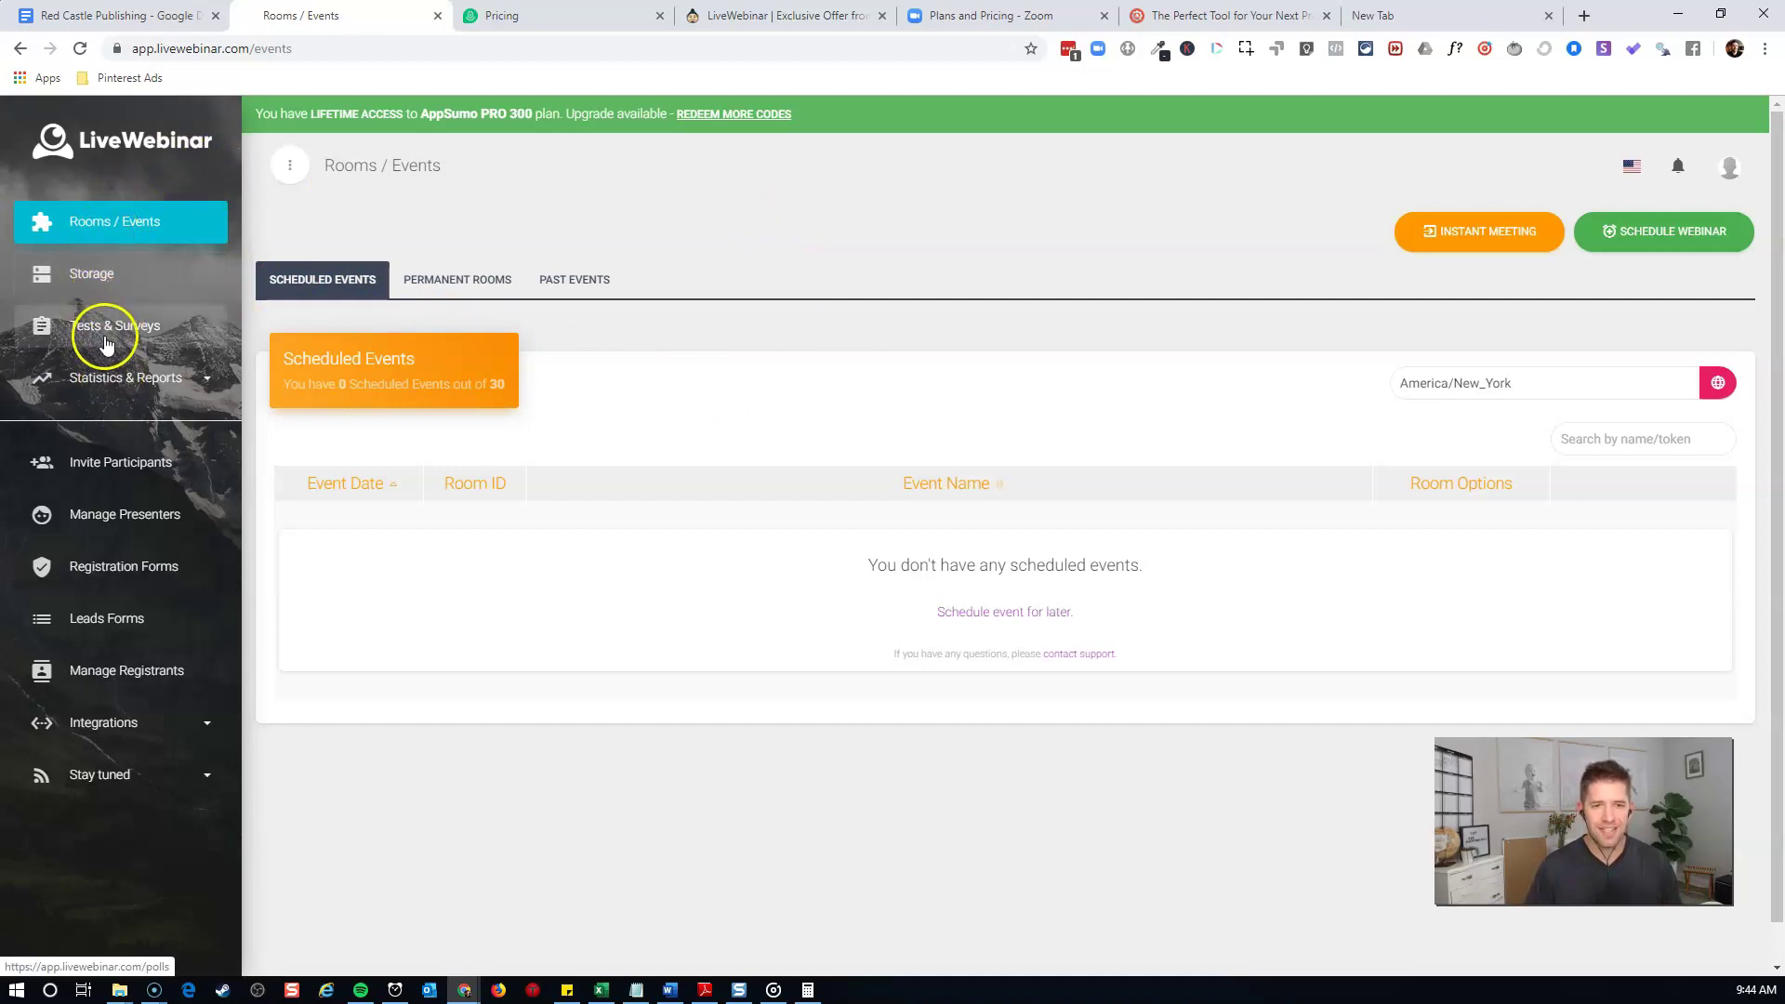
left_click(121, 221)
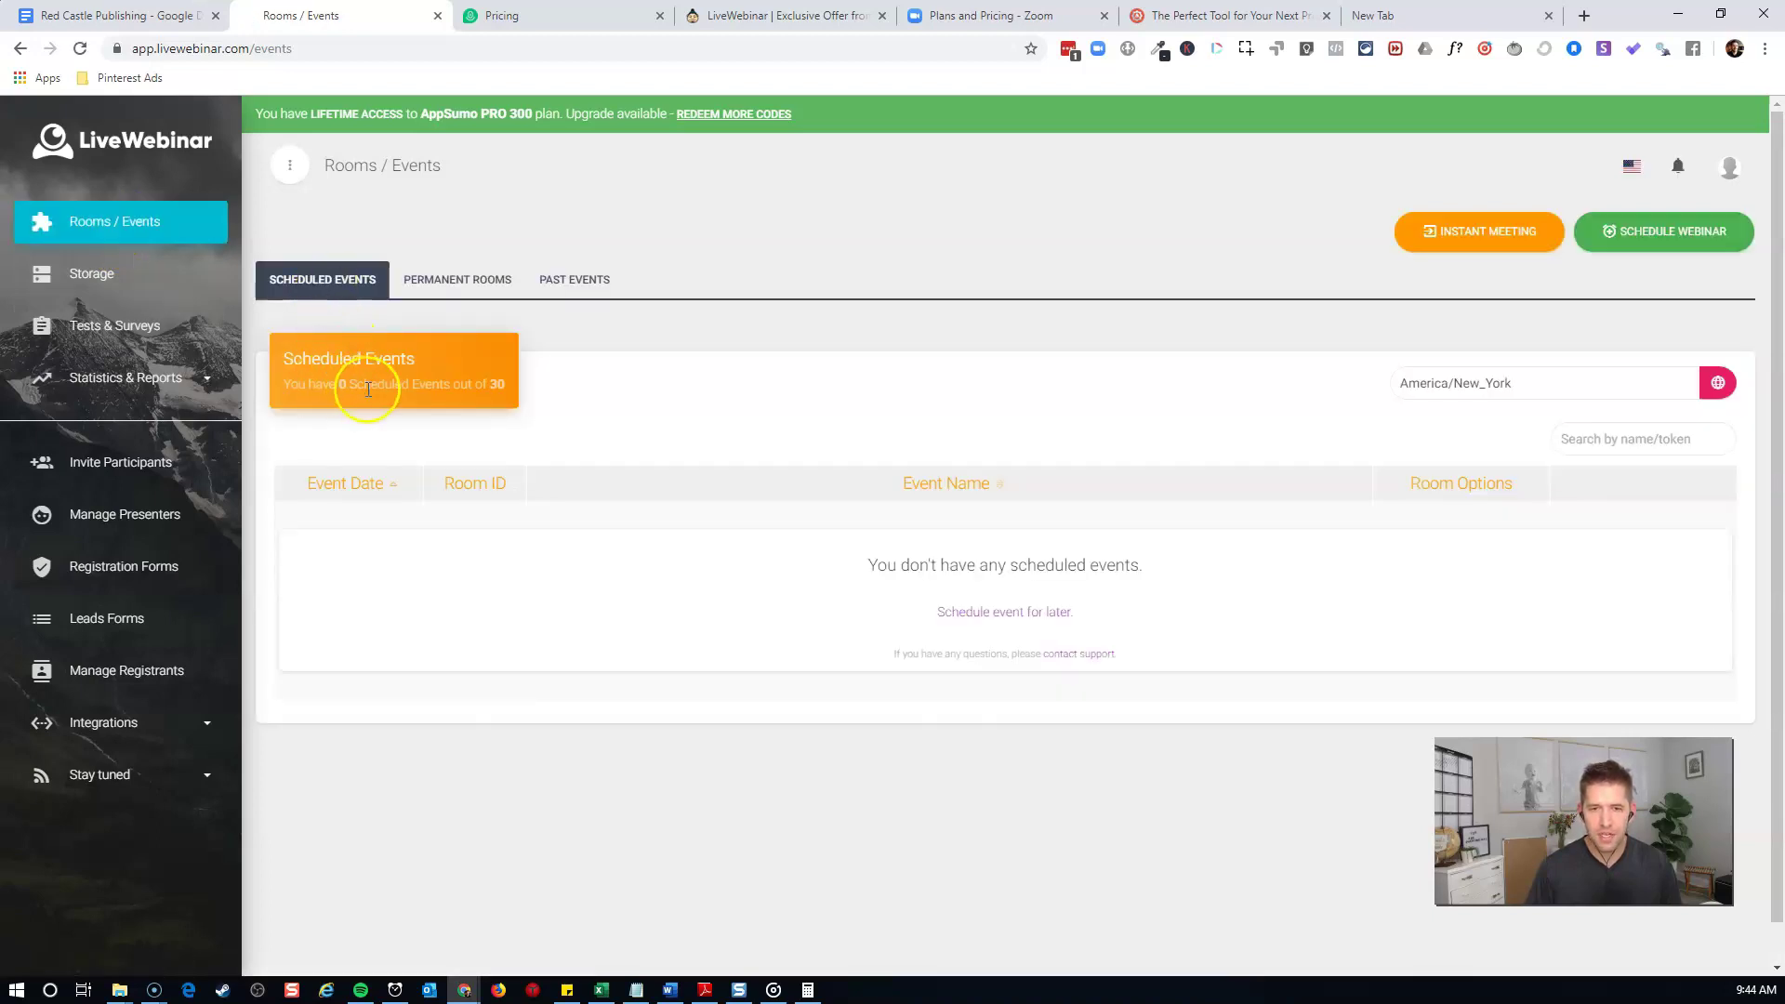
left_click(514, 394)
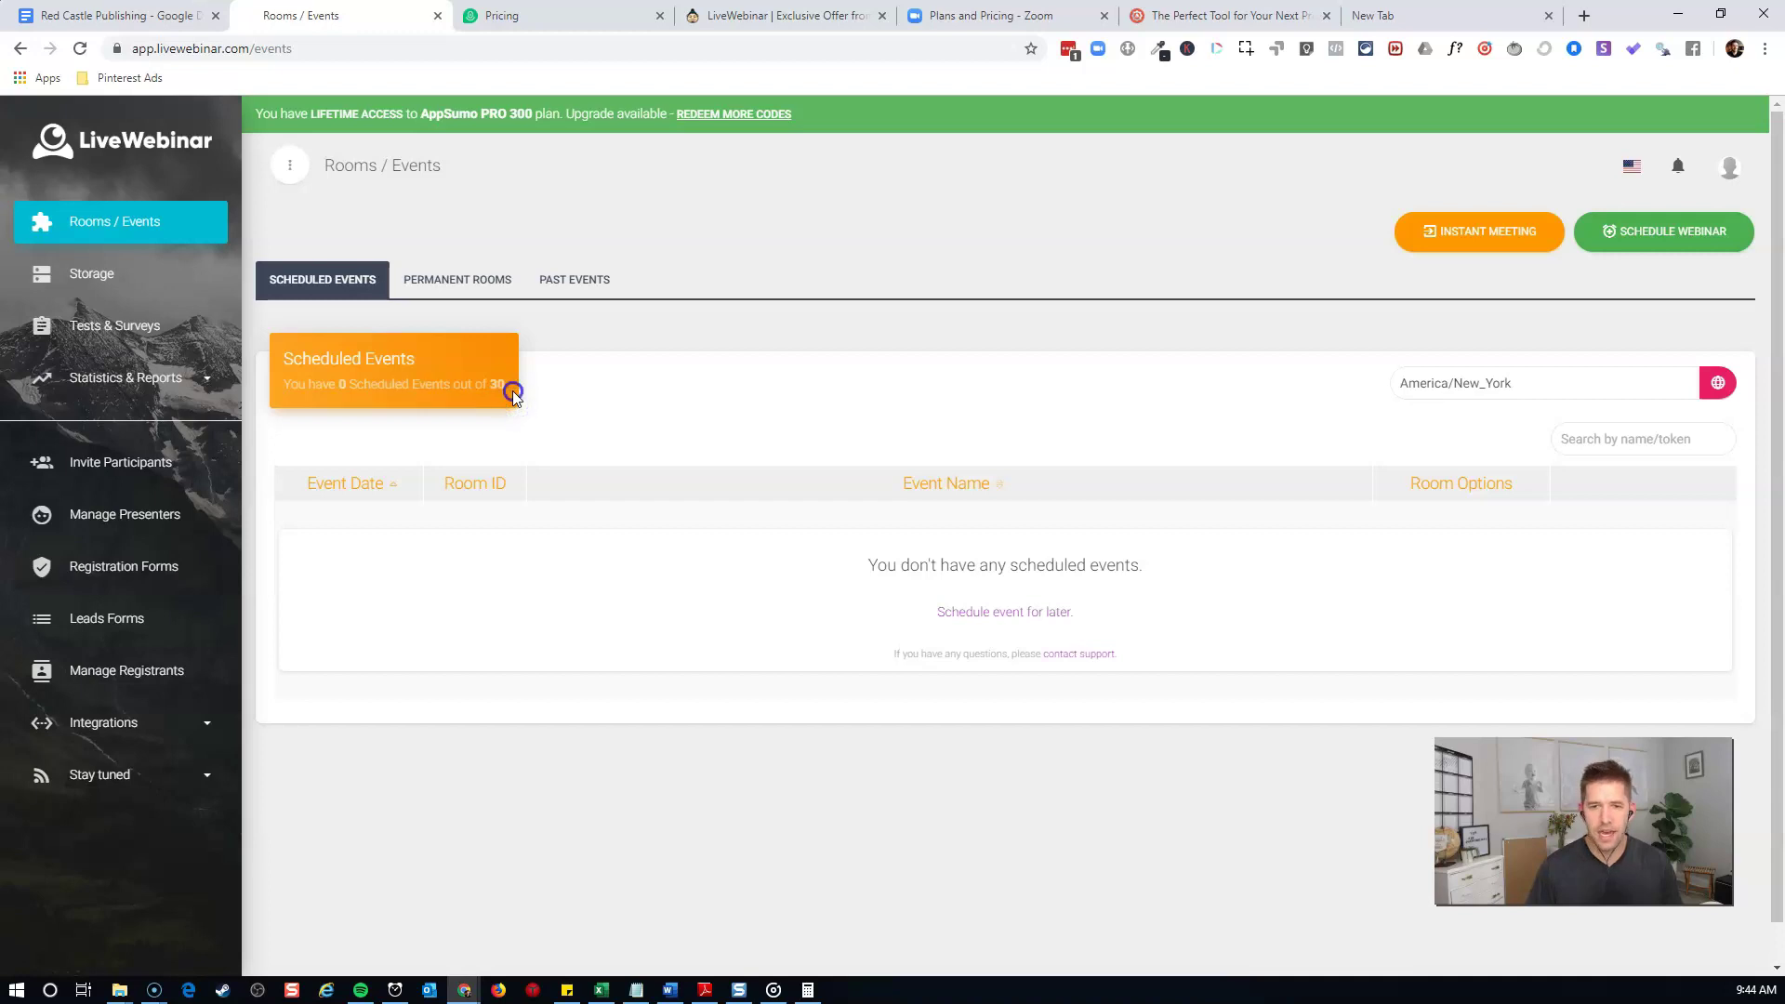
left_click(462, 284)
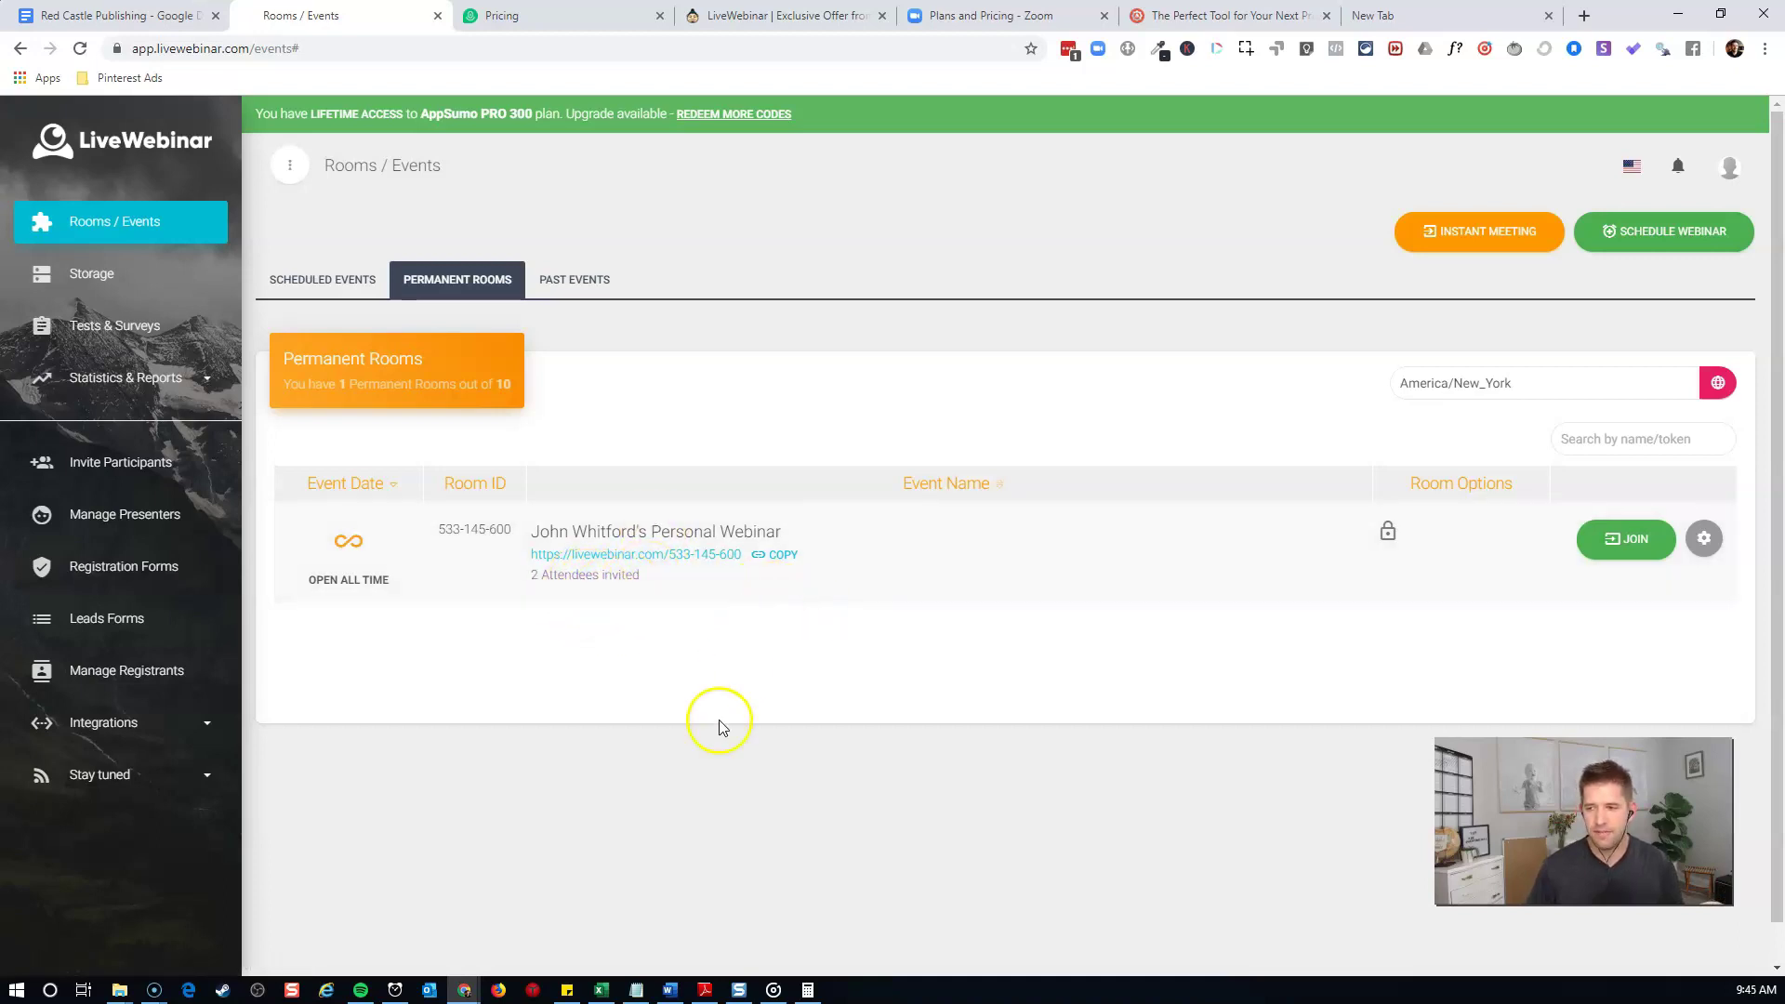
left_click(567, 582)
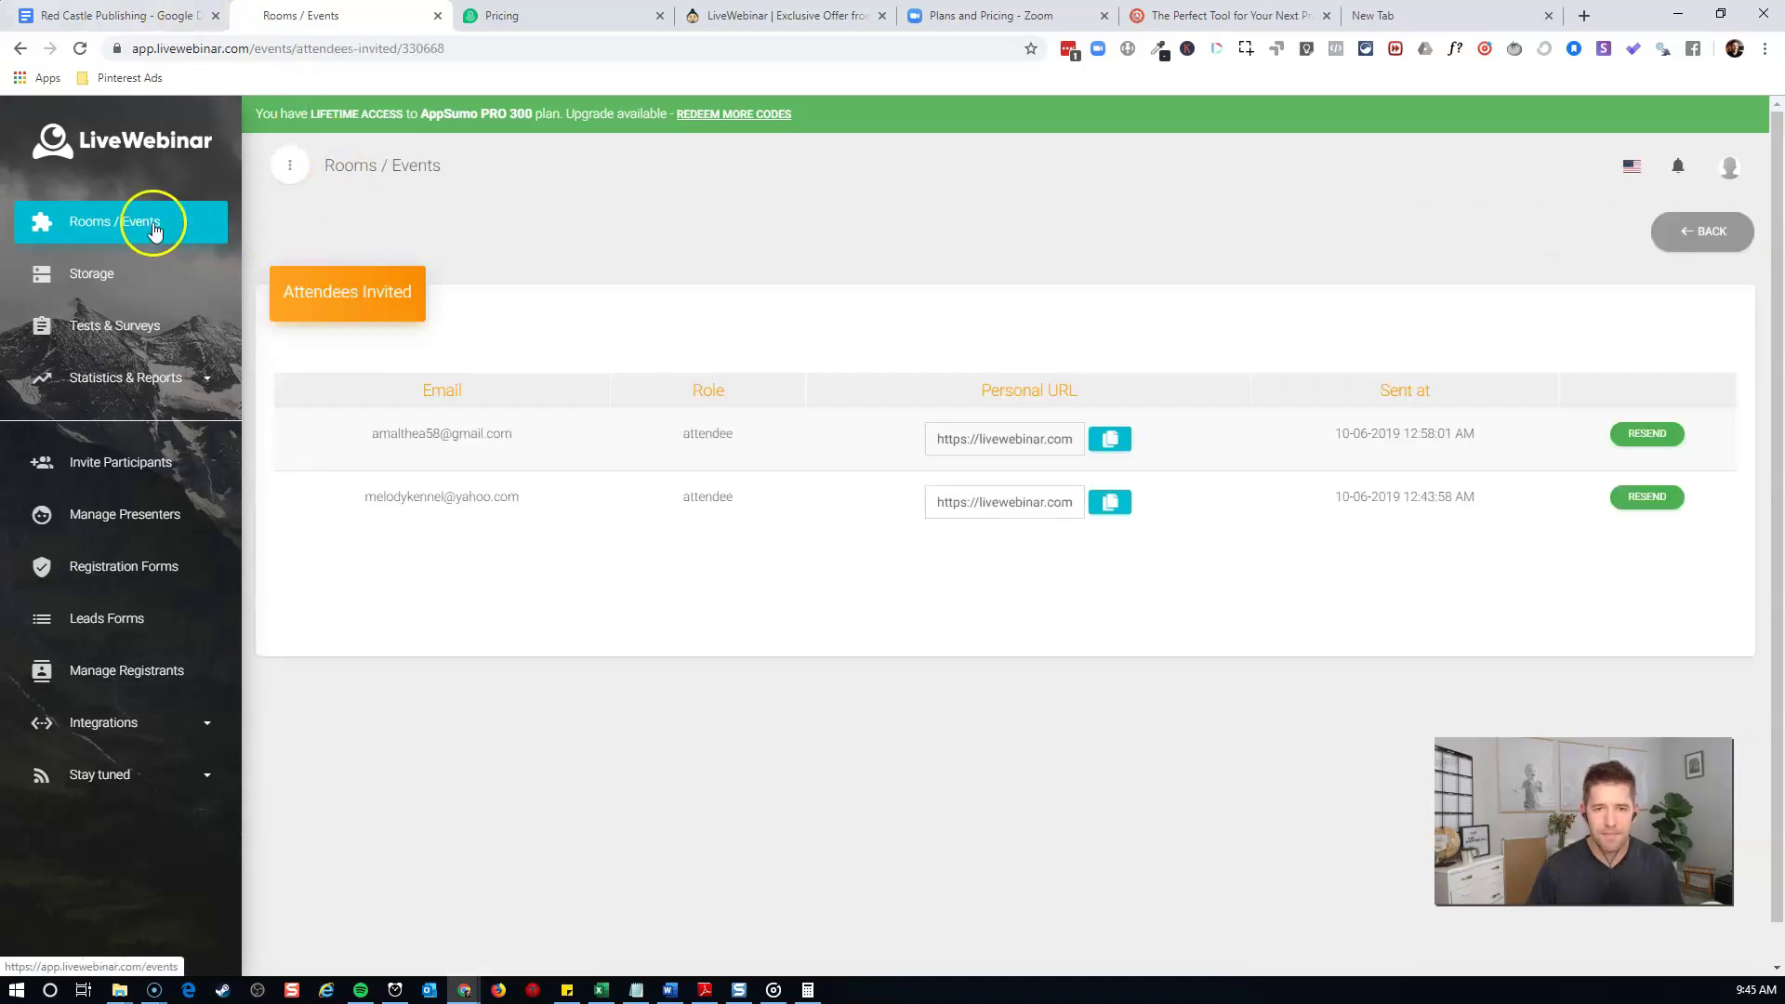
left_click(149, 223)
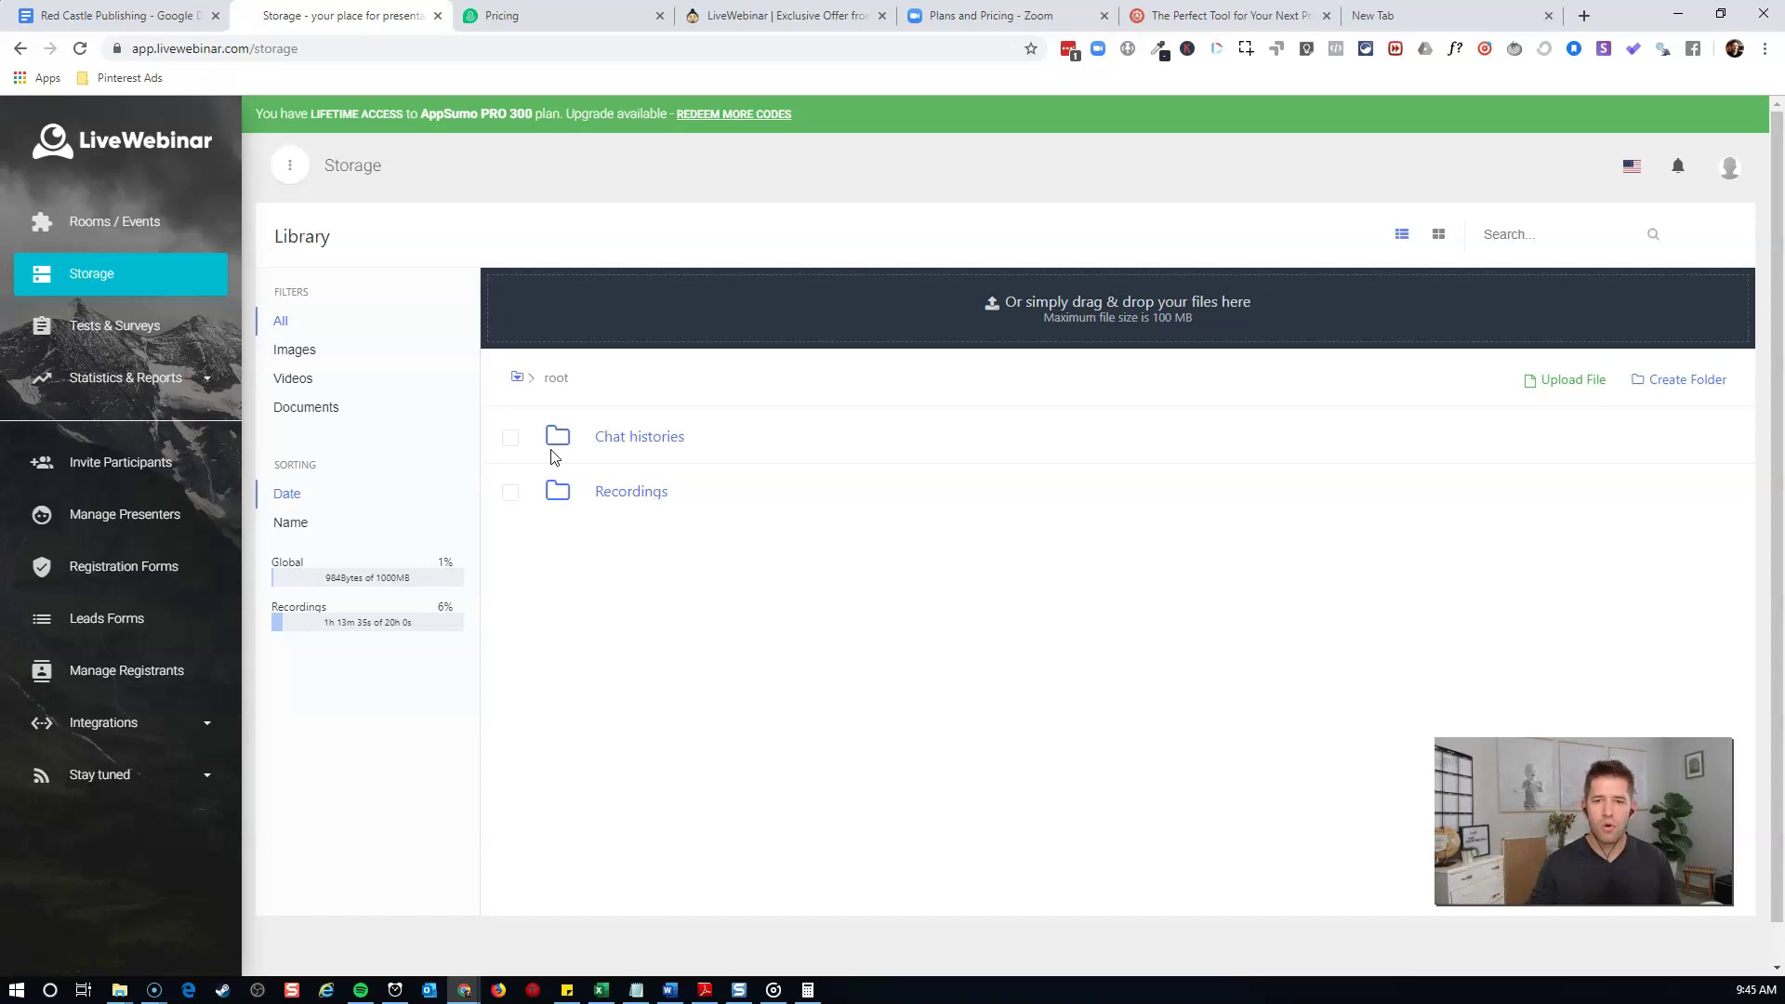
left_click(625, 491)
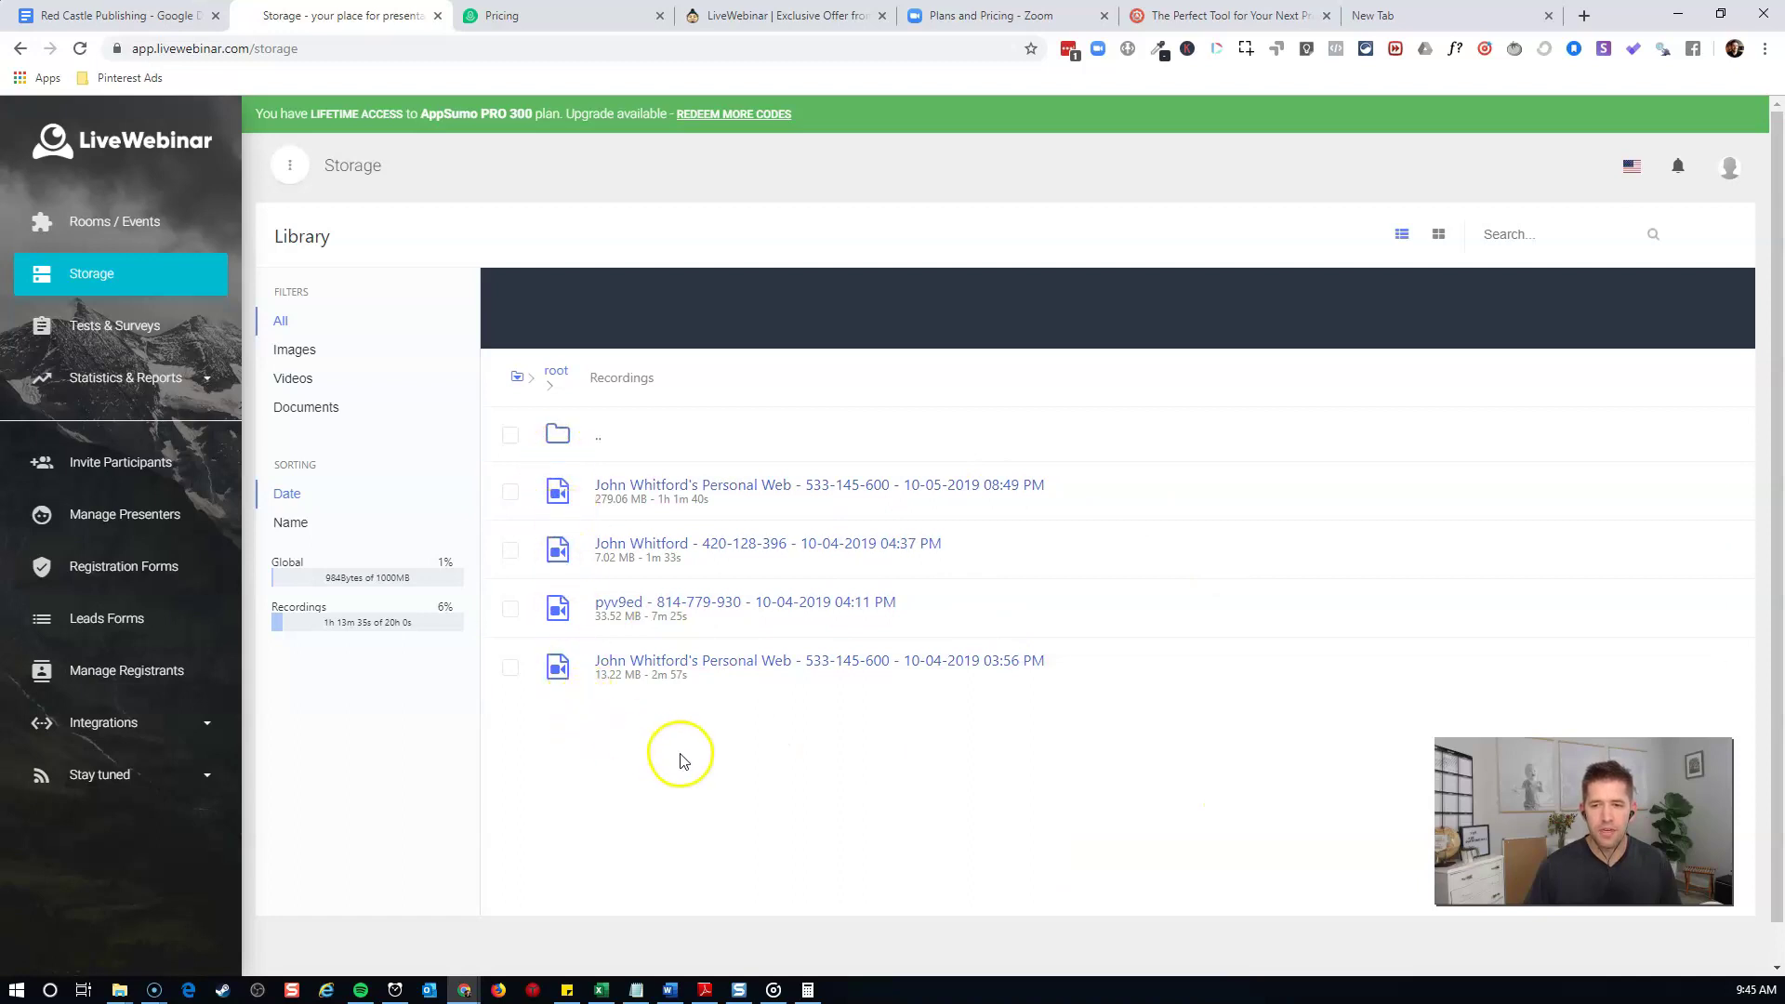
left_click(752, 668)
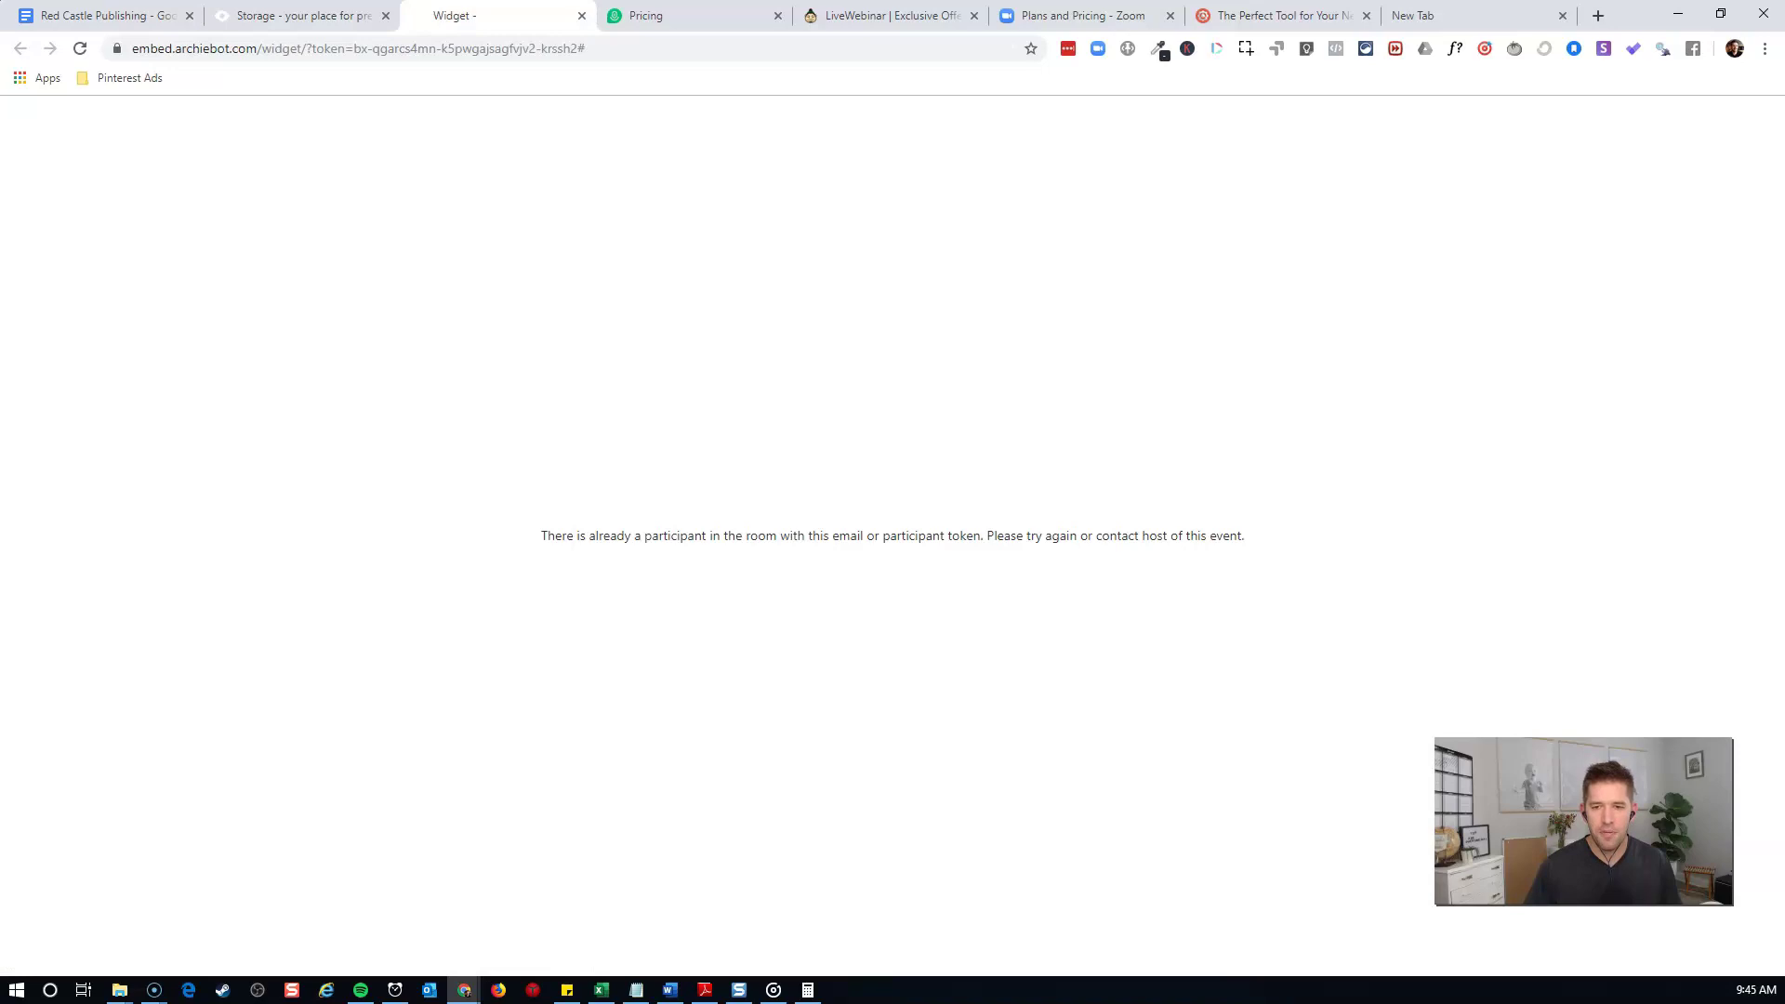
key("ctrl+w")
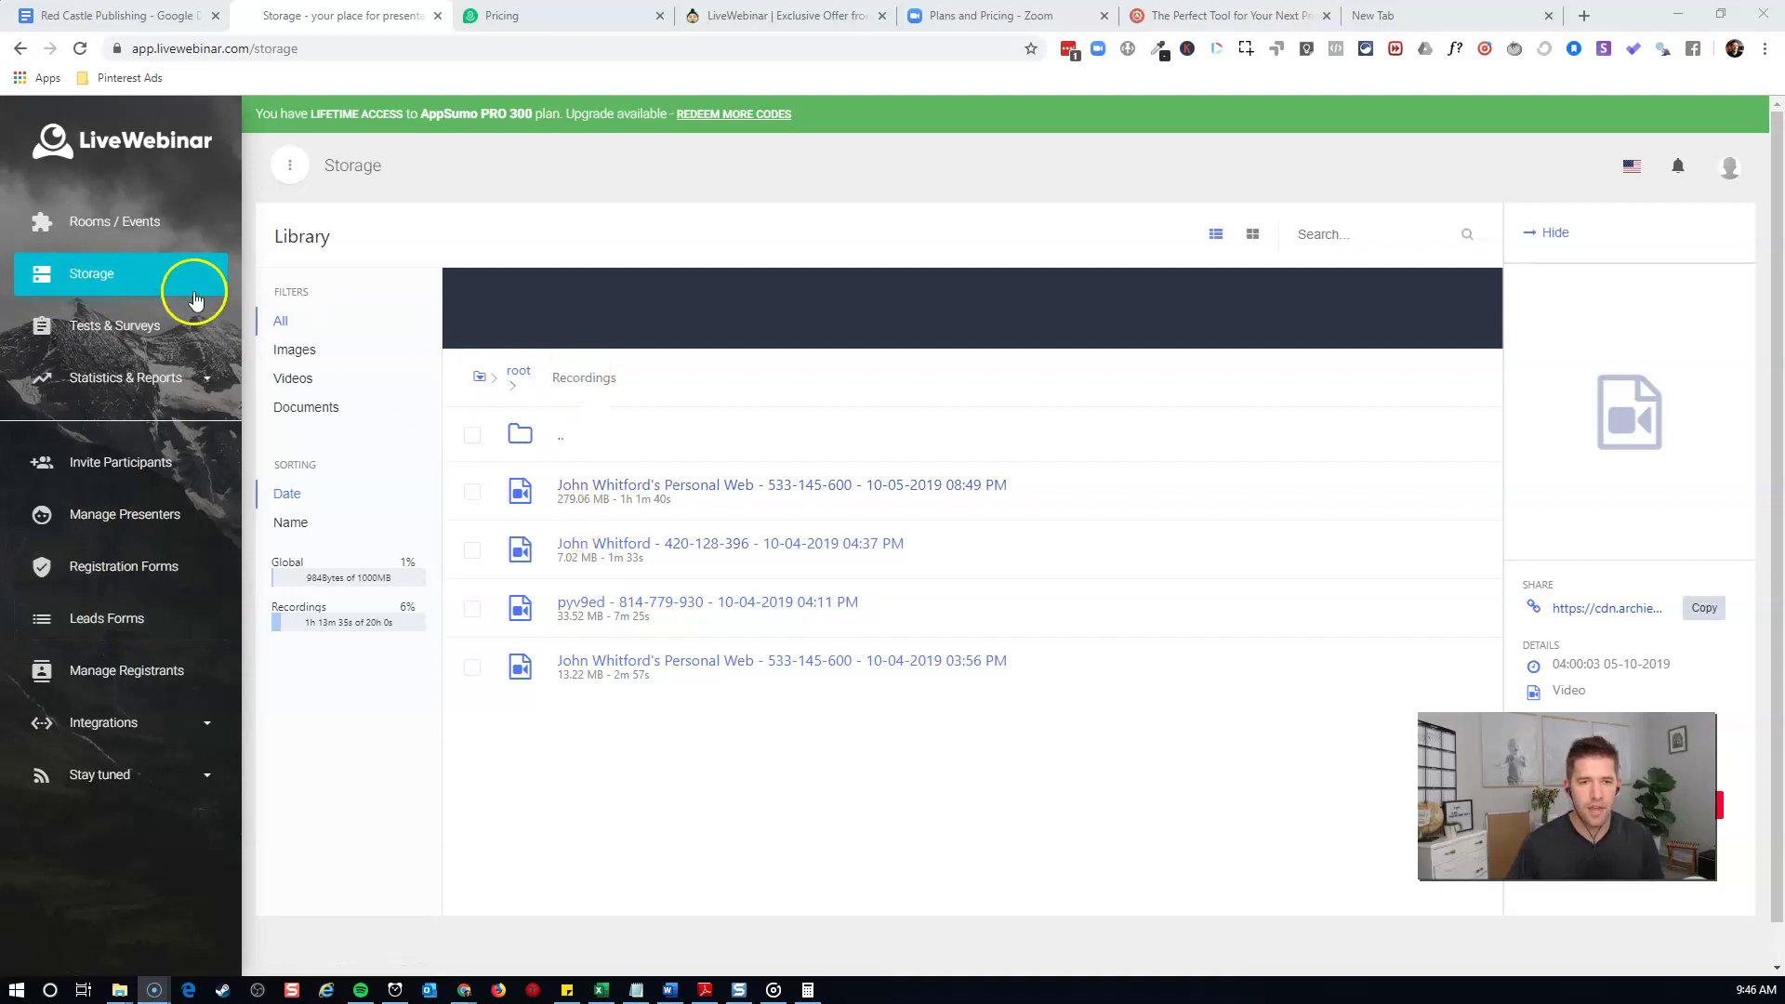
Start scheduling a new webinar and name it "Income Mesh Feedback"
left_click(146, 223)
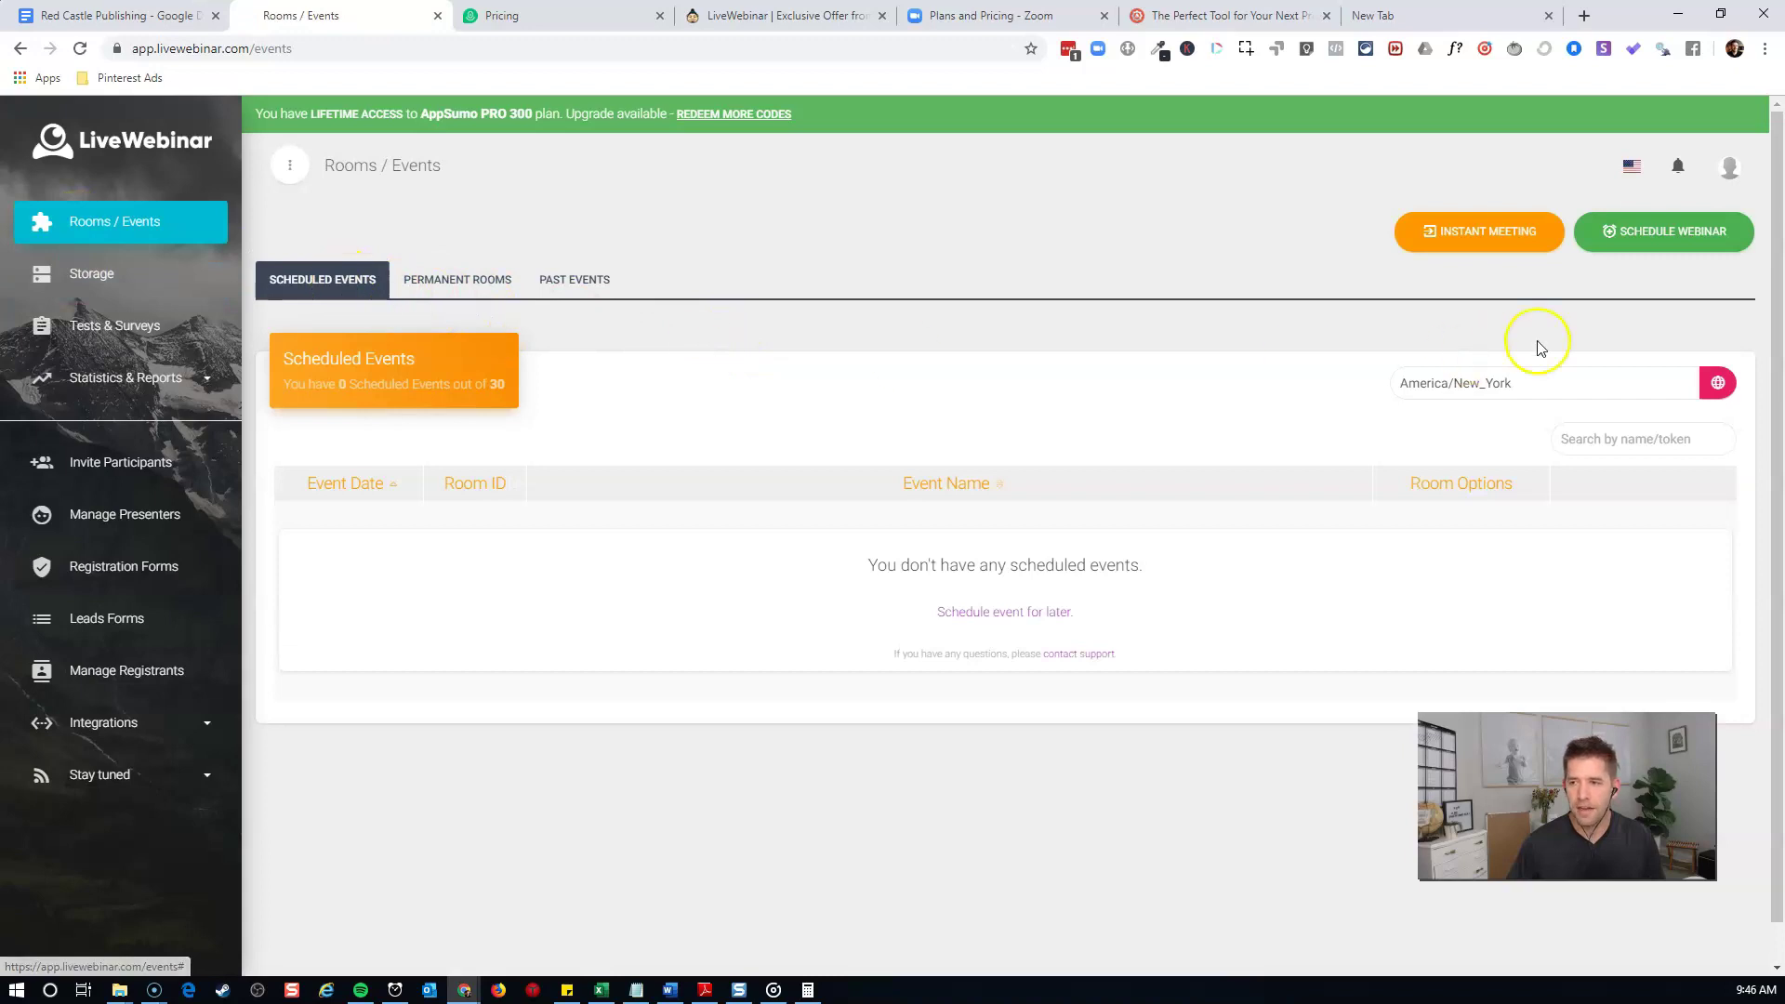
left_click(1683, 244)
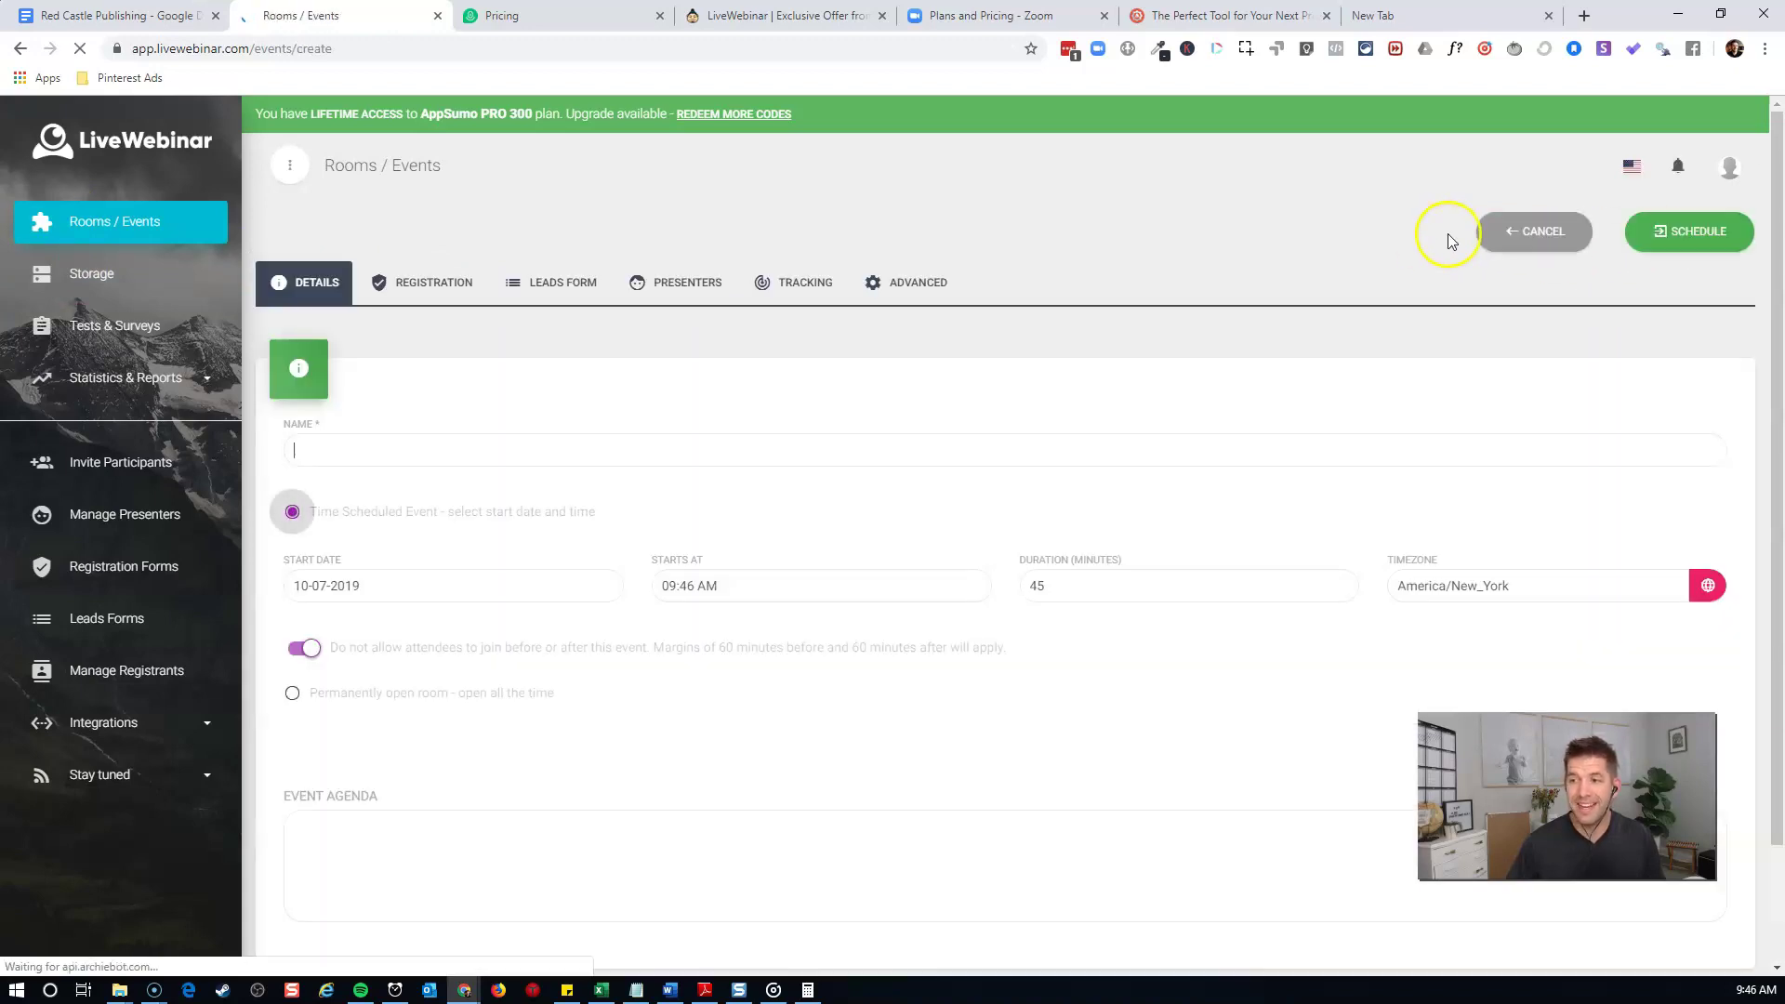
left_click(414, 443)
key("ctrl+a")
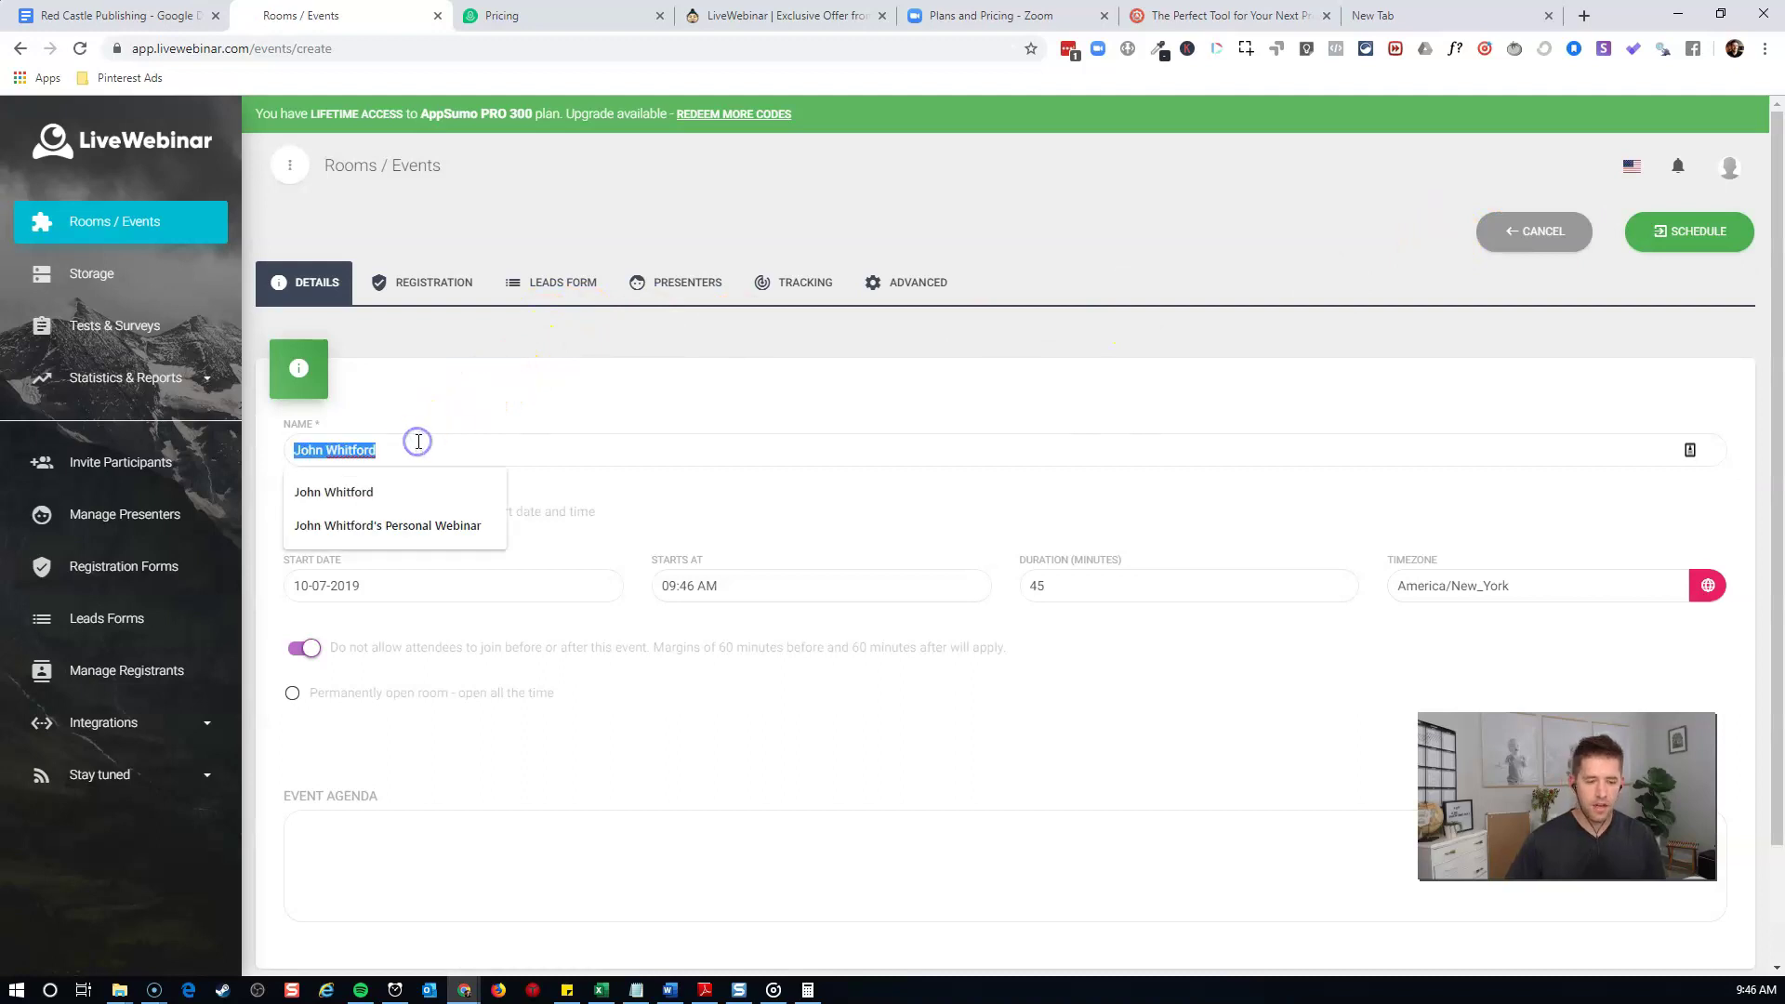
type("Income Mesh Feedback")
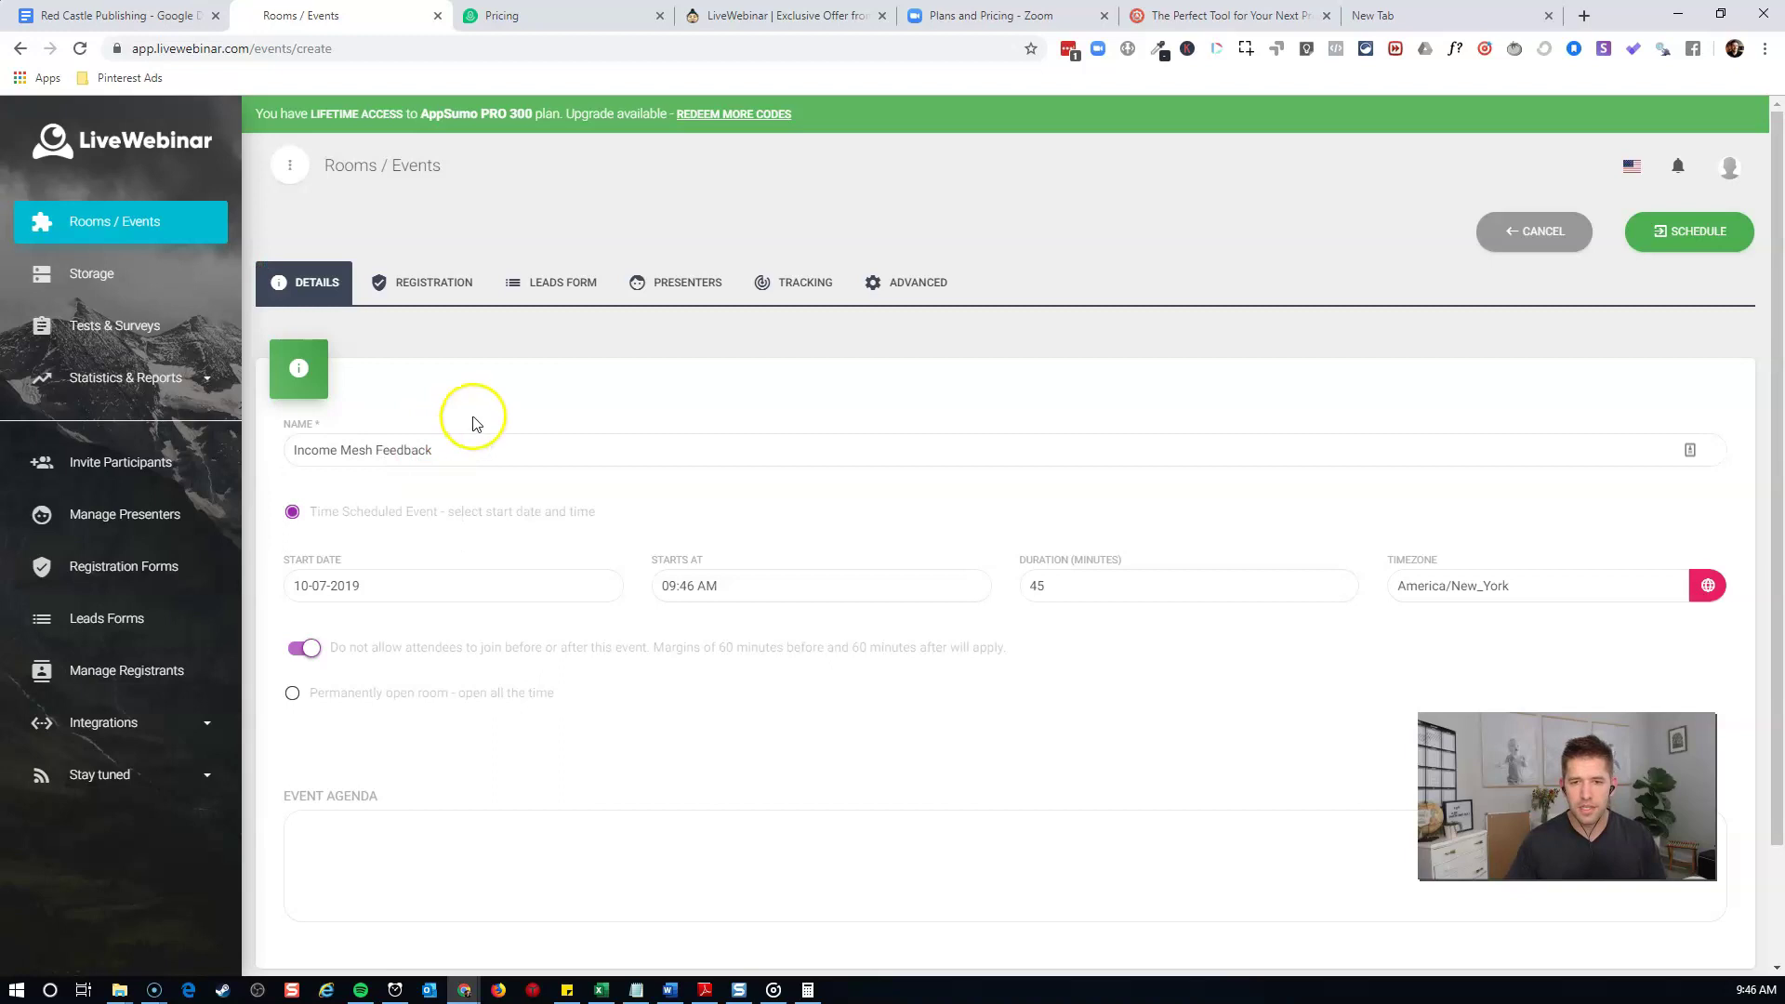
Set the webinar to start on 10-10-2019 at 10:00 AM with a duration of 60 minutes
left_click(365, 582)
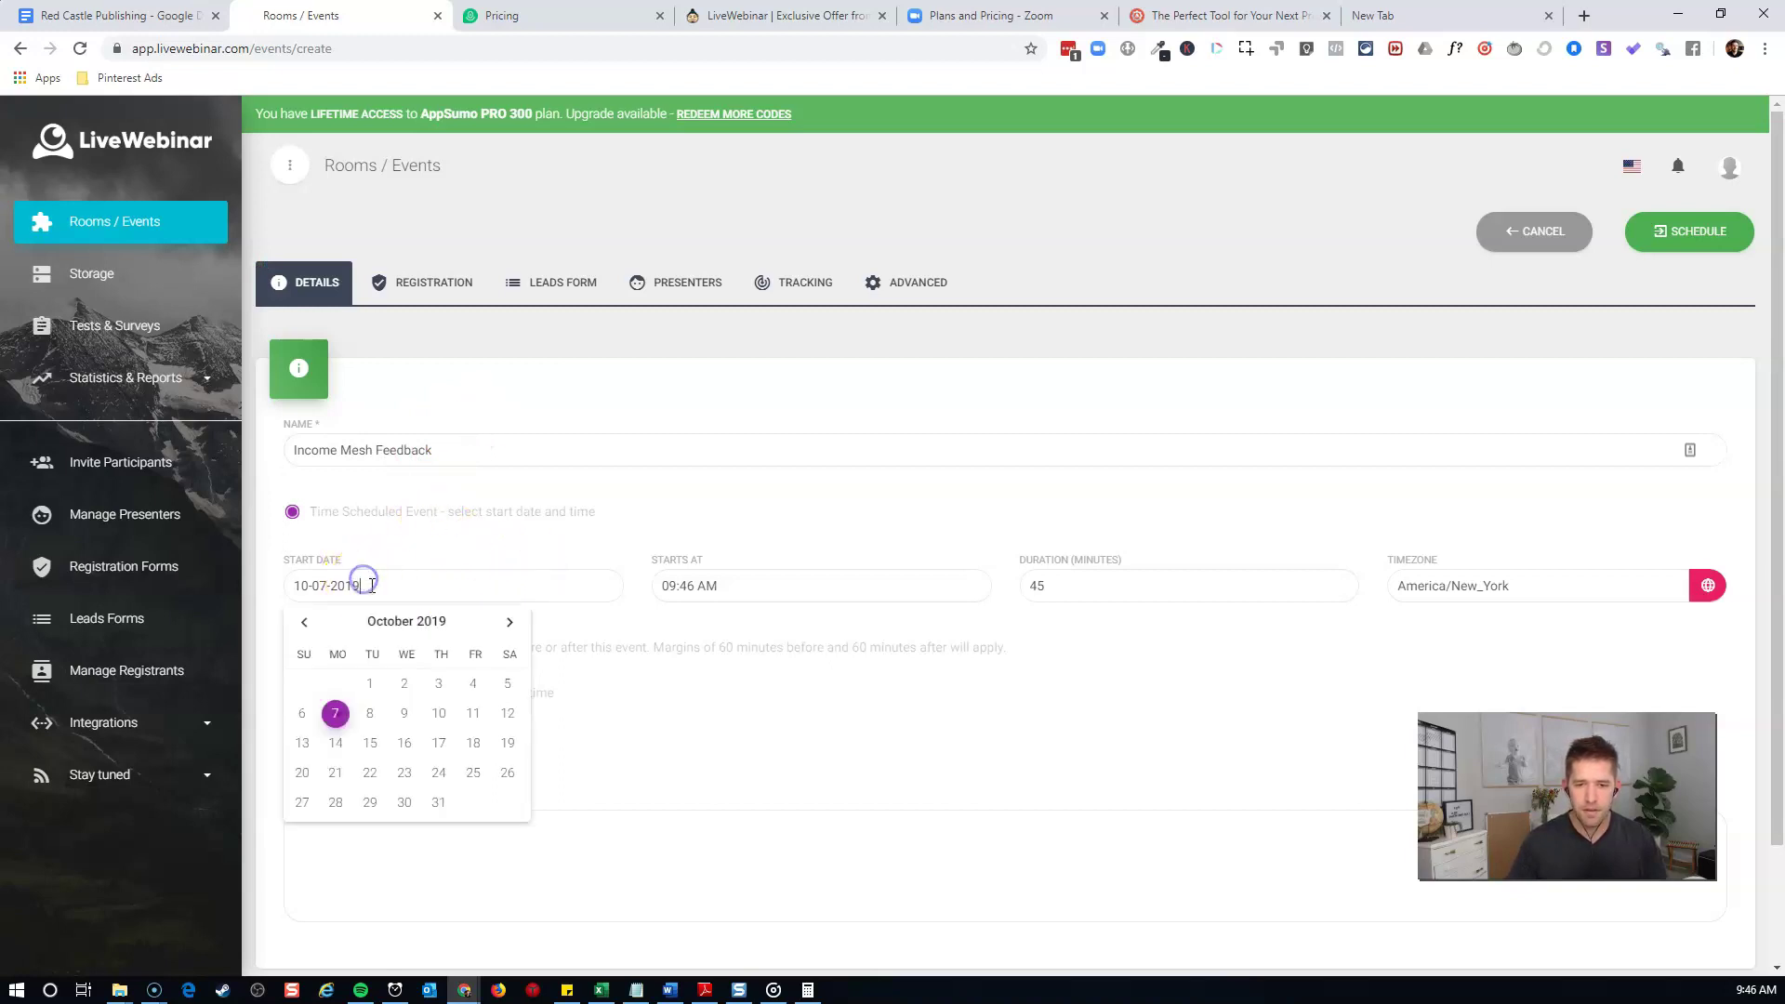
left_click(443, 716)
left_click(759, 585)
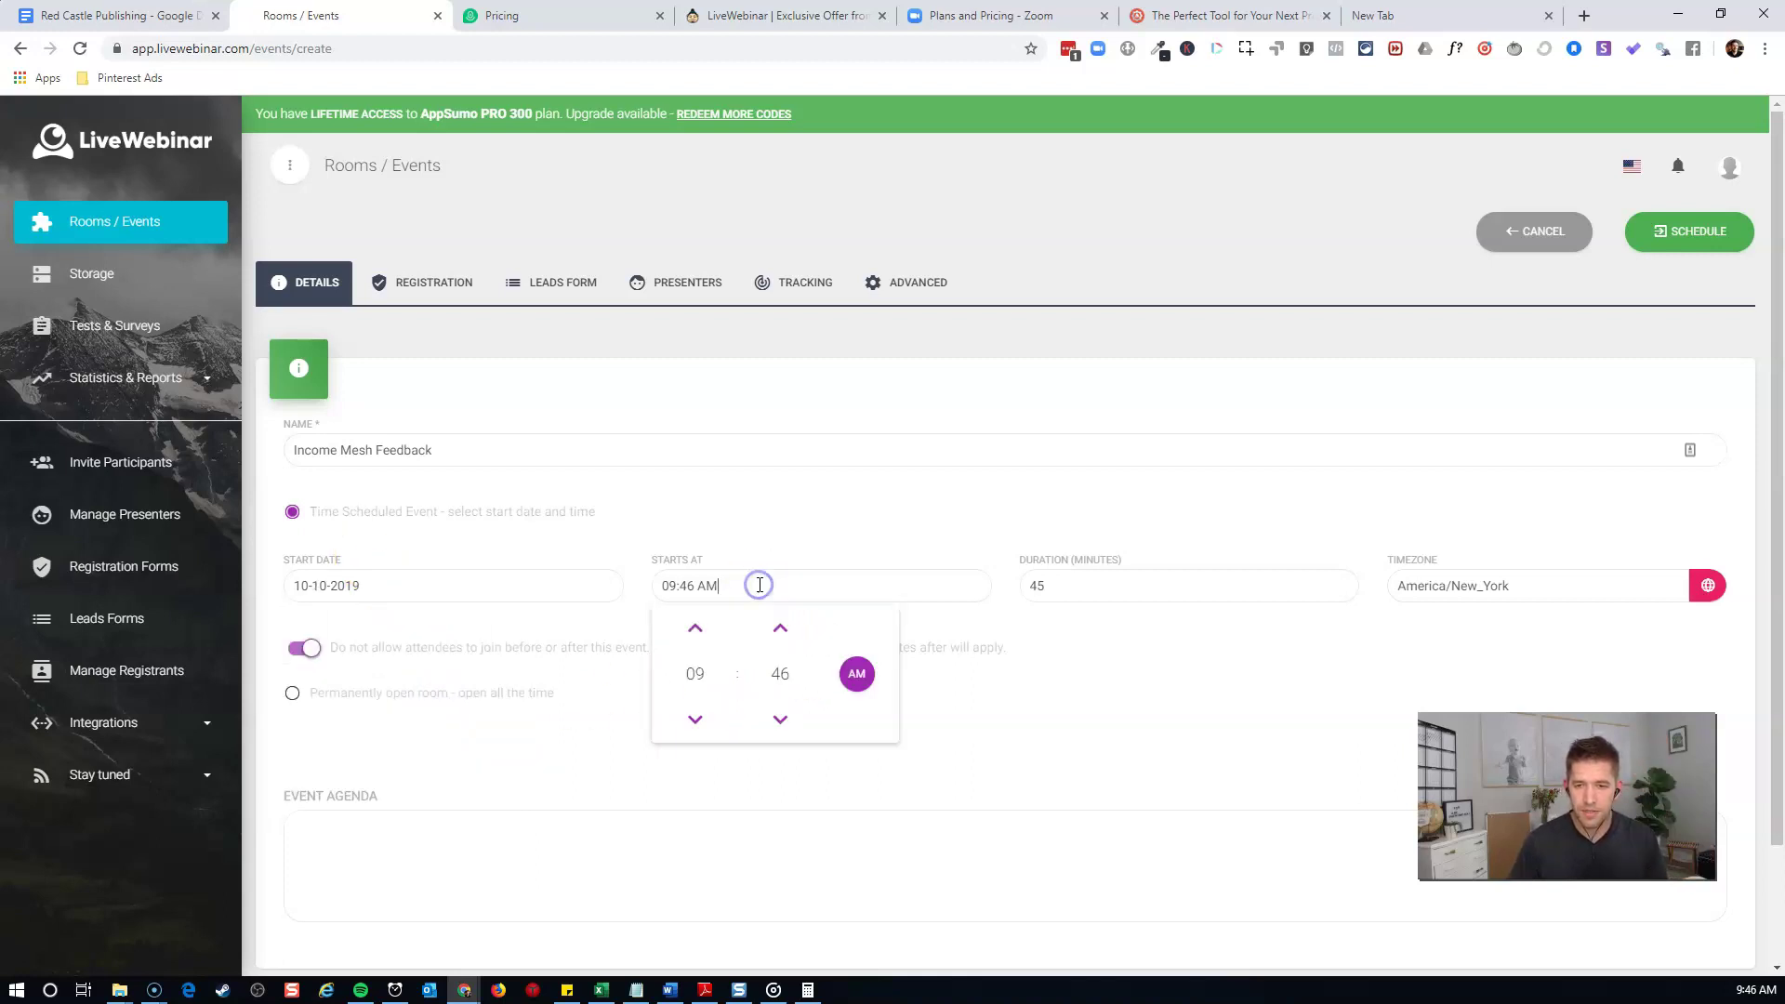
left_click(698, 629)
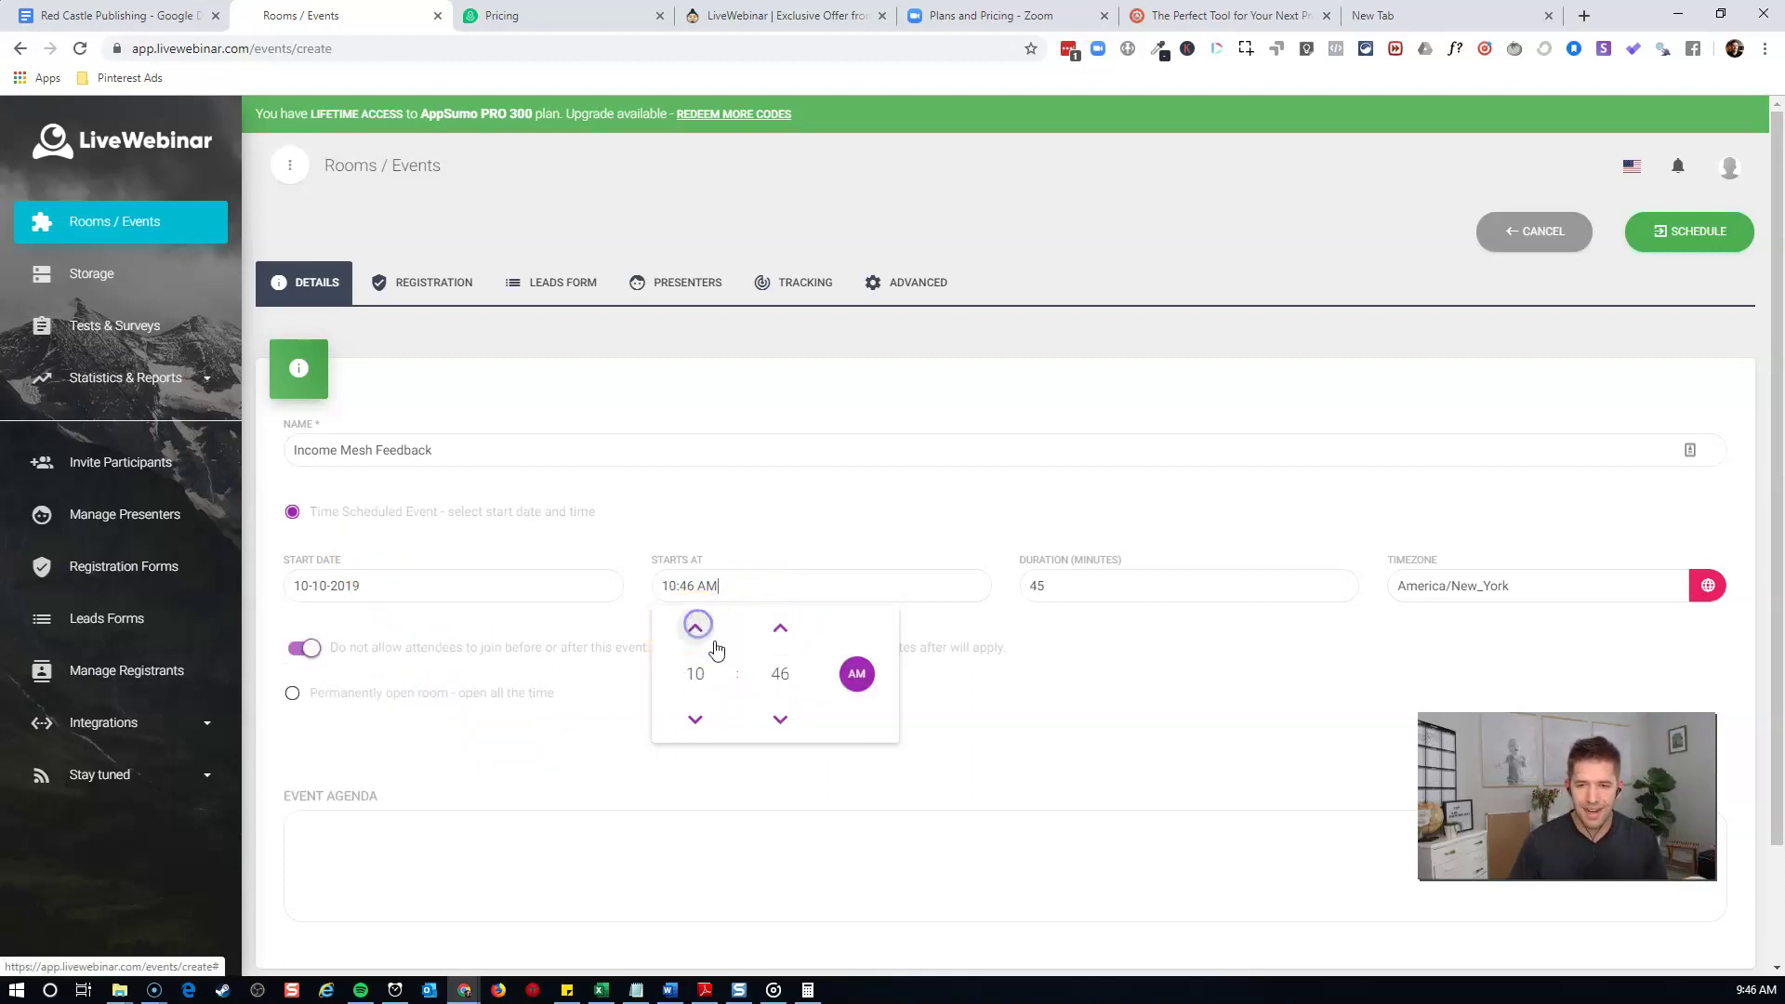
left_click(783, 676)
left_click(807, 685)
left_click(1069, 584)
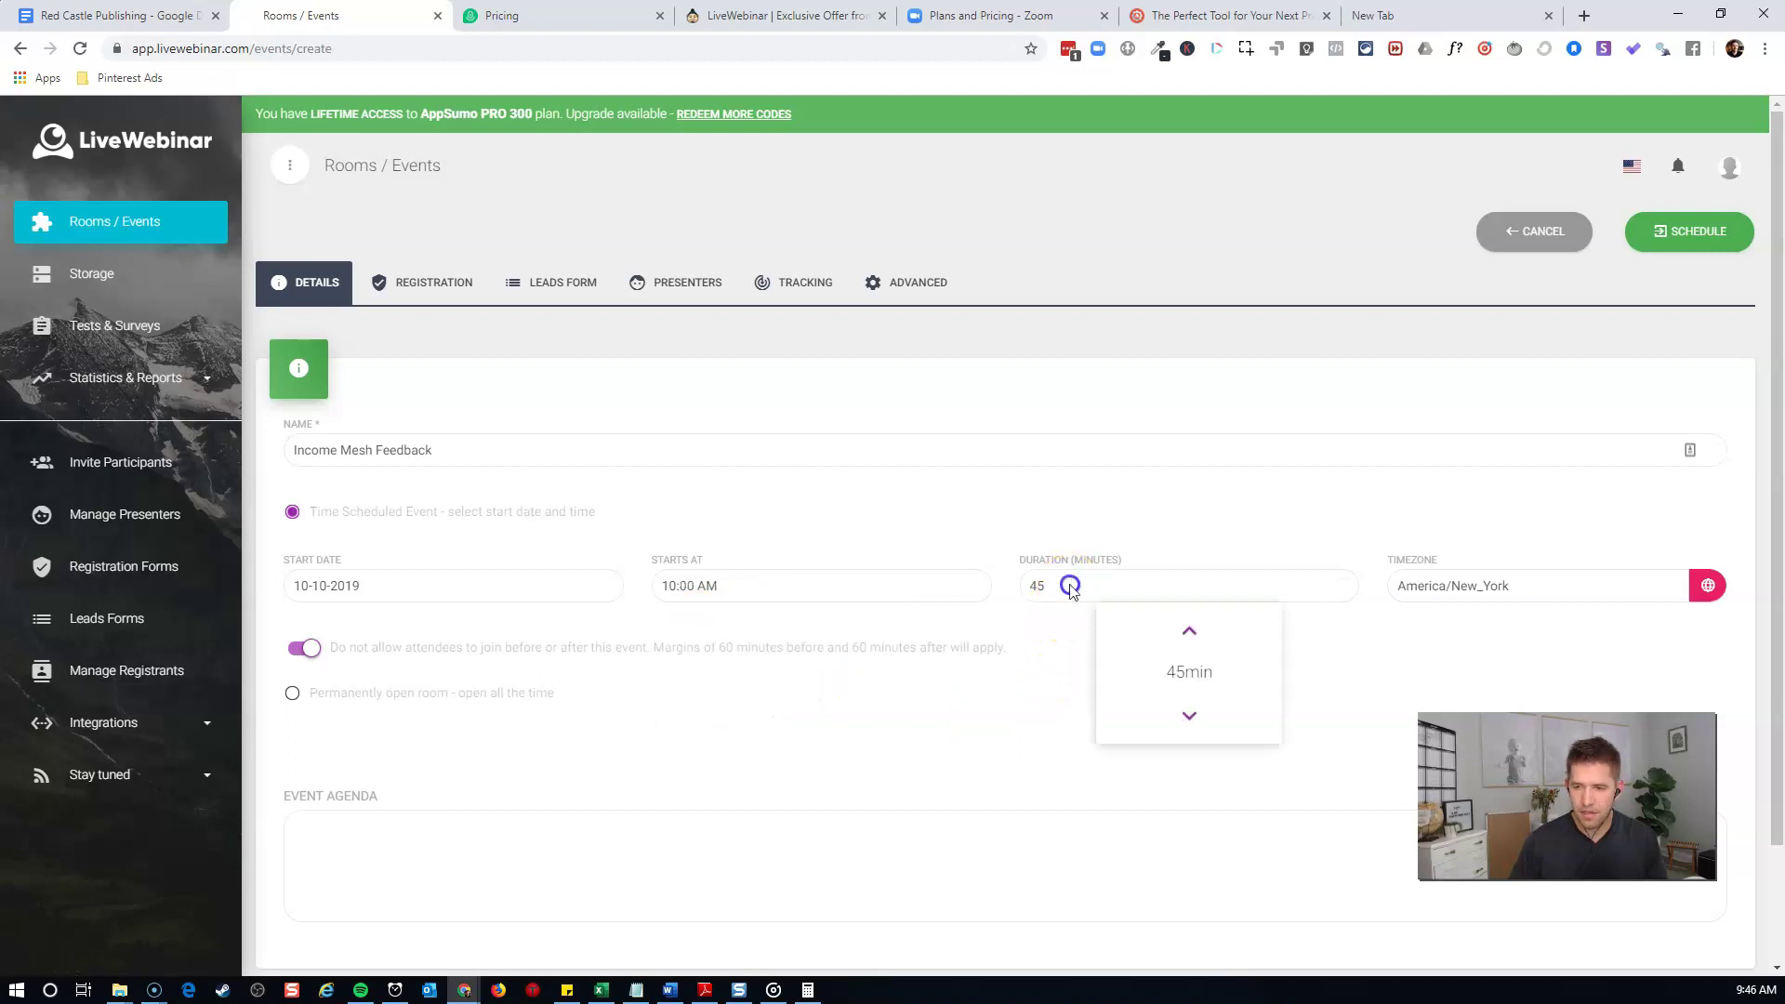
left_click(1178, 627)
left_click(1499, 598)
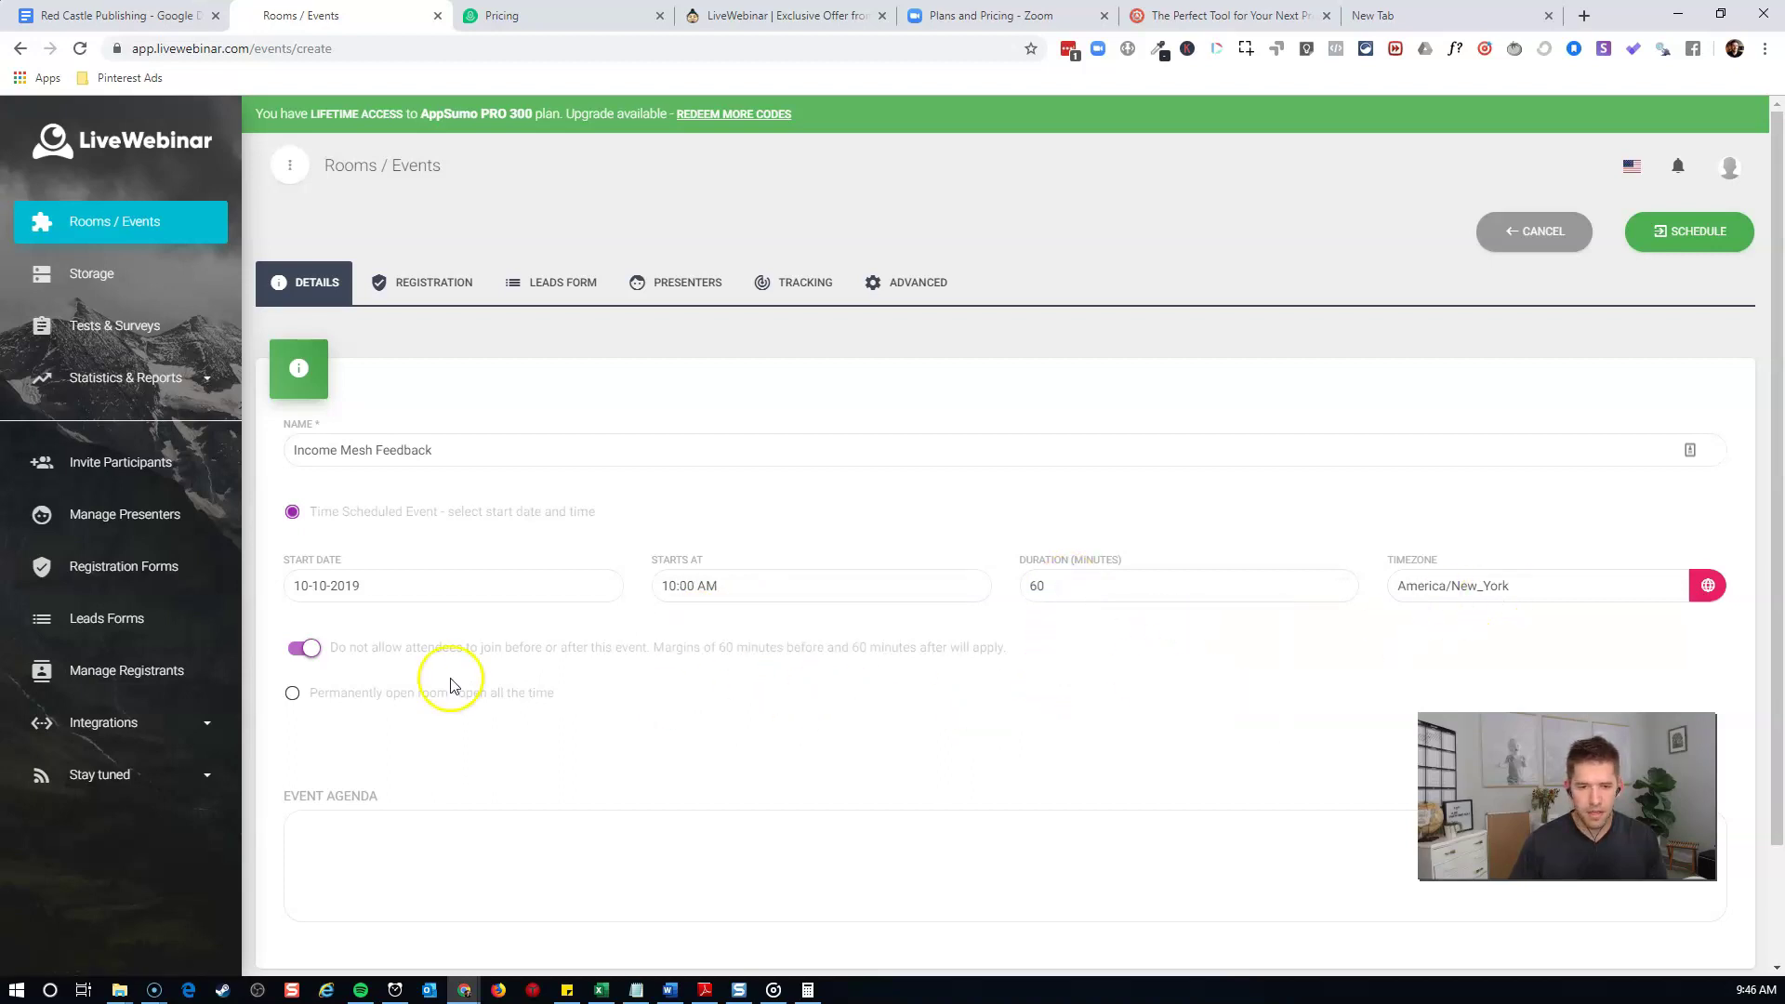
Try making the event a permanently open room and return it to a time scheduled event
left_click(302, 651)
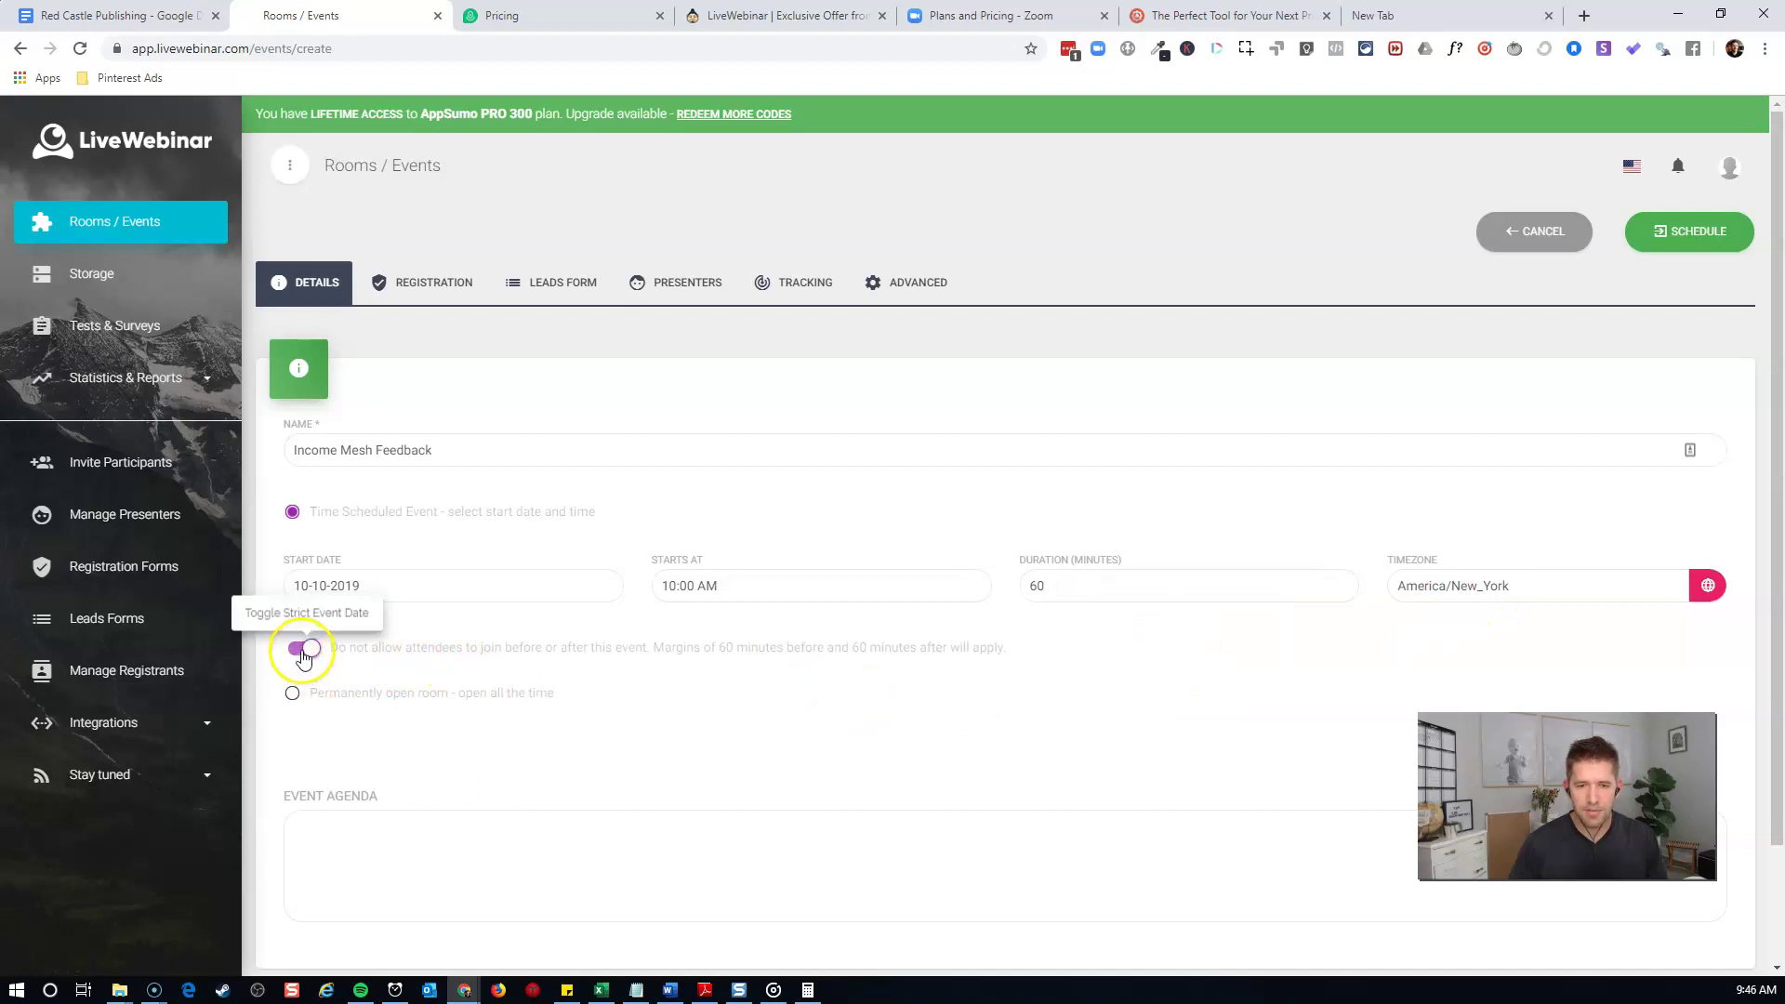
left_click(292, 693)
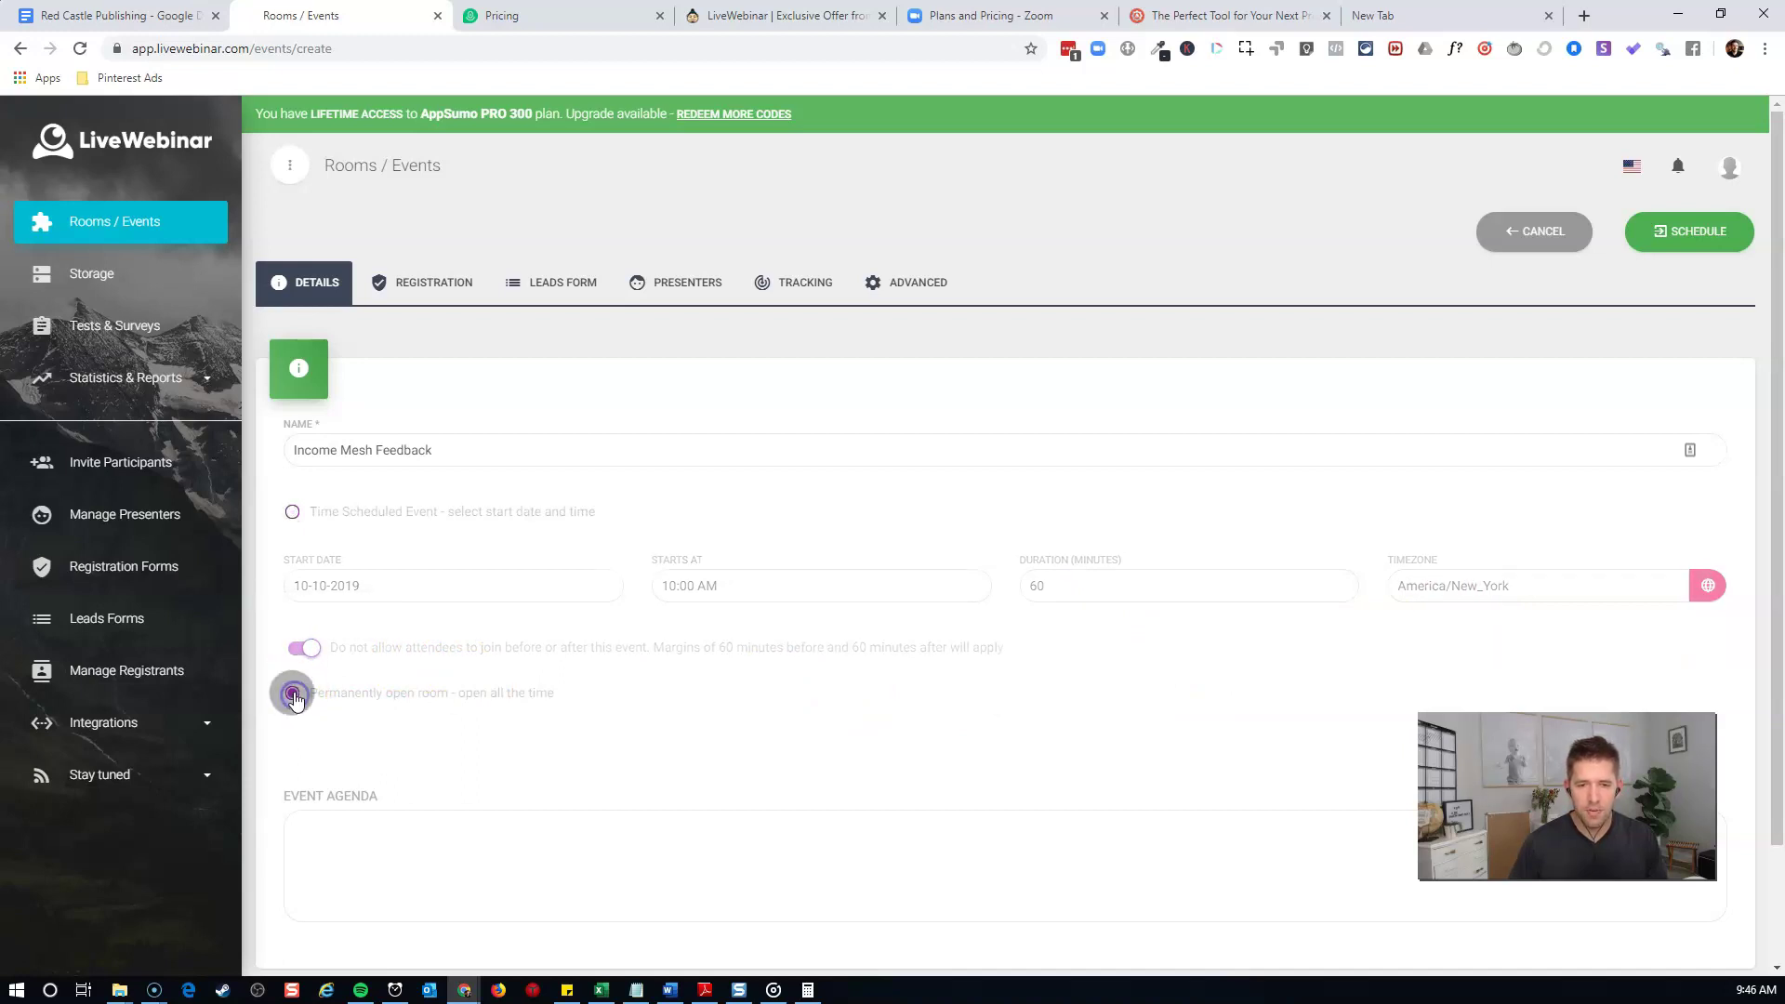
left_click(293, 511)
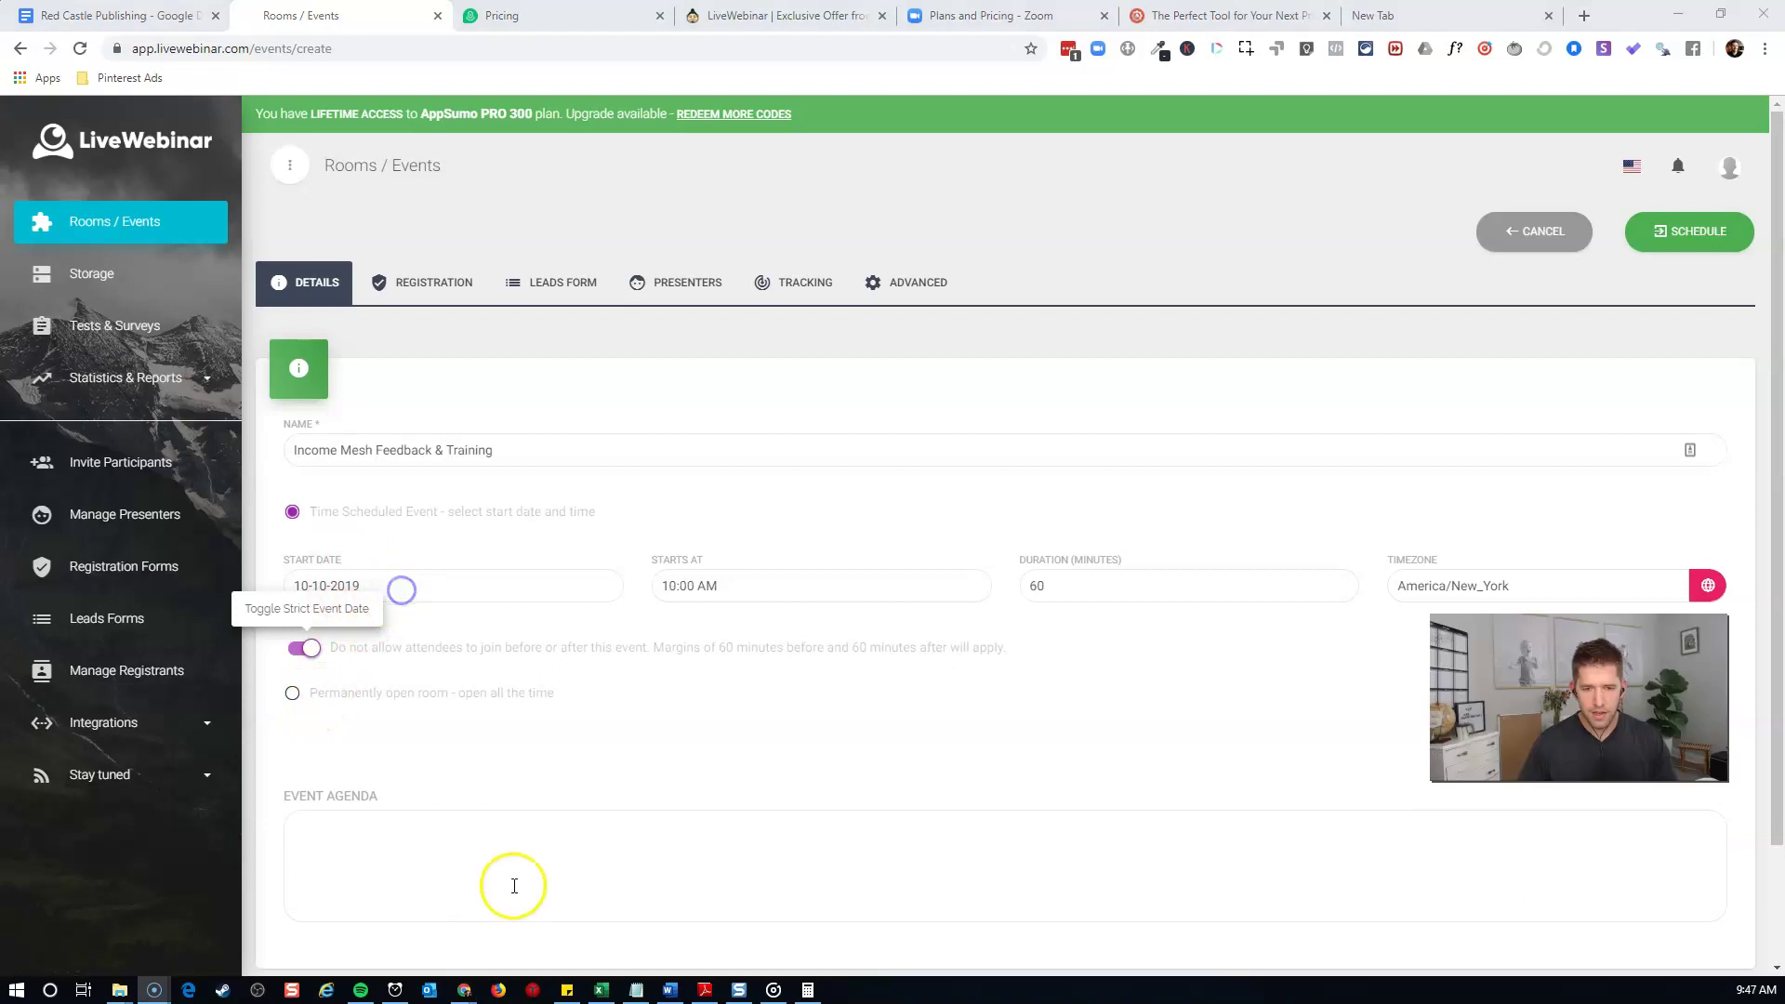
Schedule the Income Mesh Feedback & Training webinar with an agenda thanking attendees for feedback and announcing a rapid-fire Q&A on their submitted questions
left_click(429, 856)
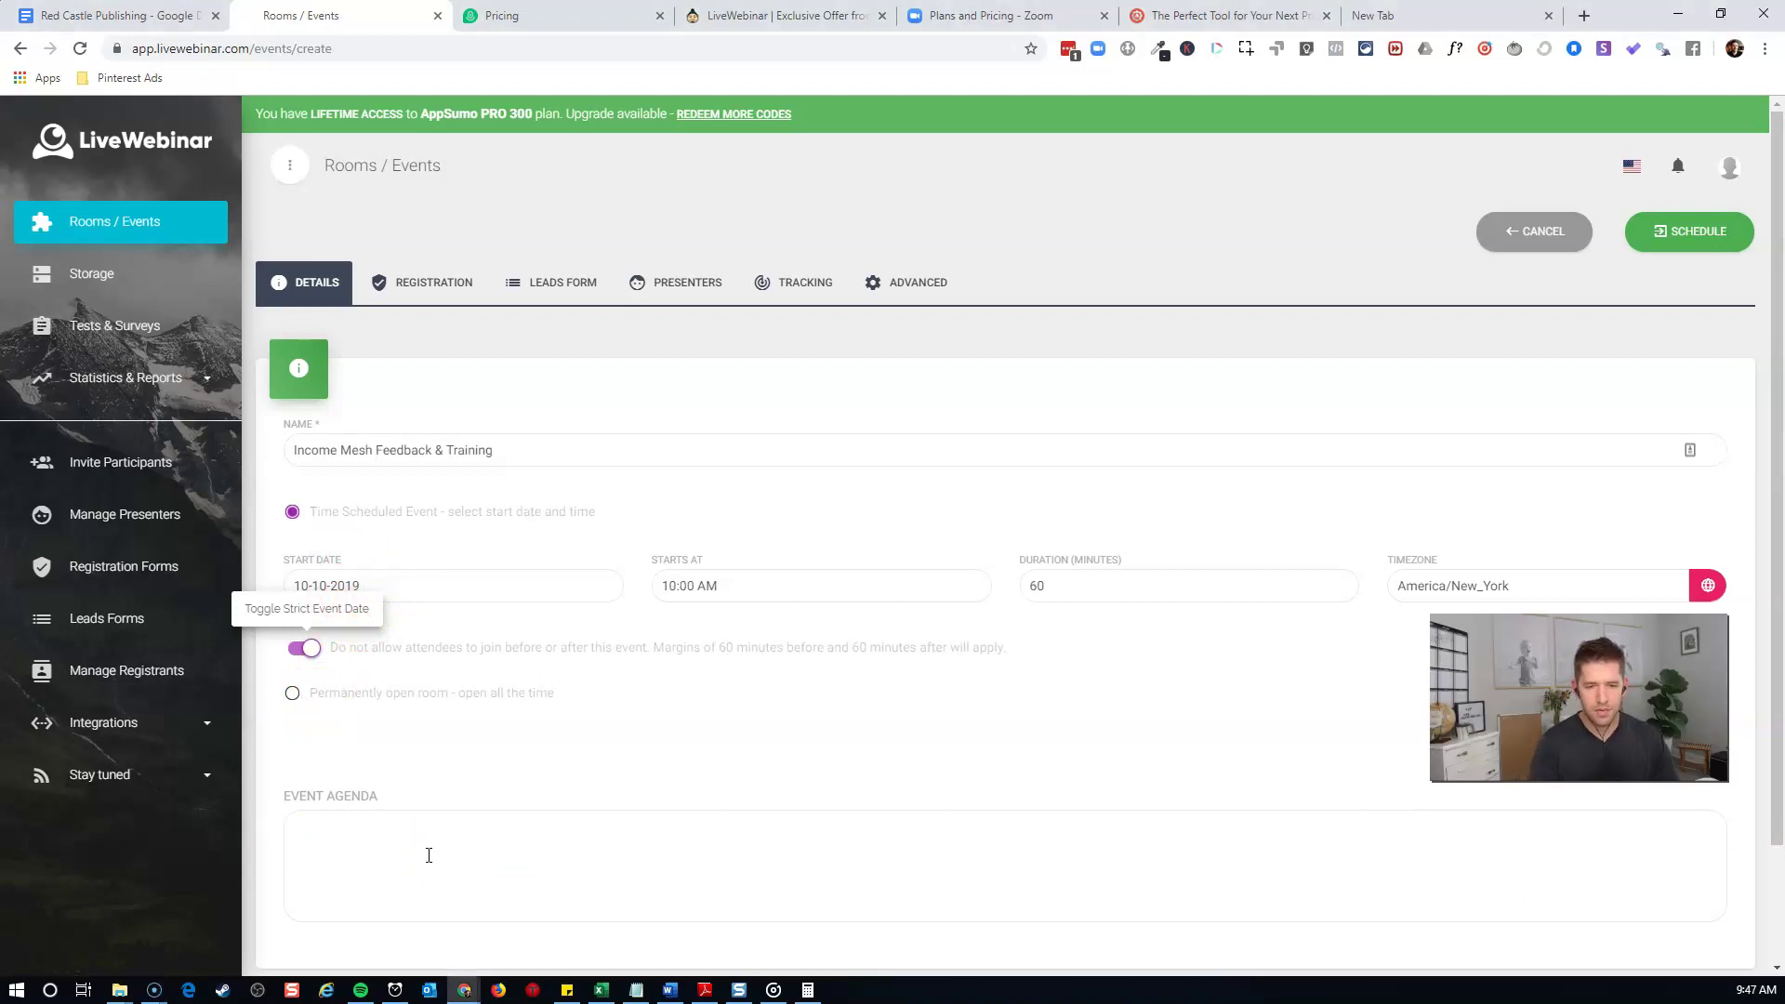
type("Thanks for submitting feedback! This session is going to be a rapid-fire Q&A to help answer many of the questions that you submitted on your feedback forms!")
scroll(678, 778, "down", 2)
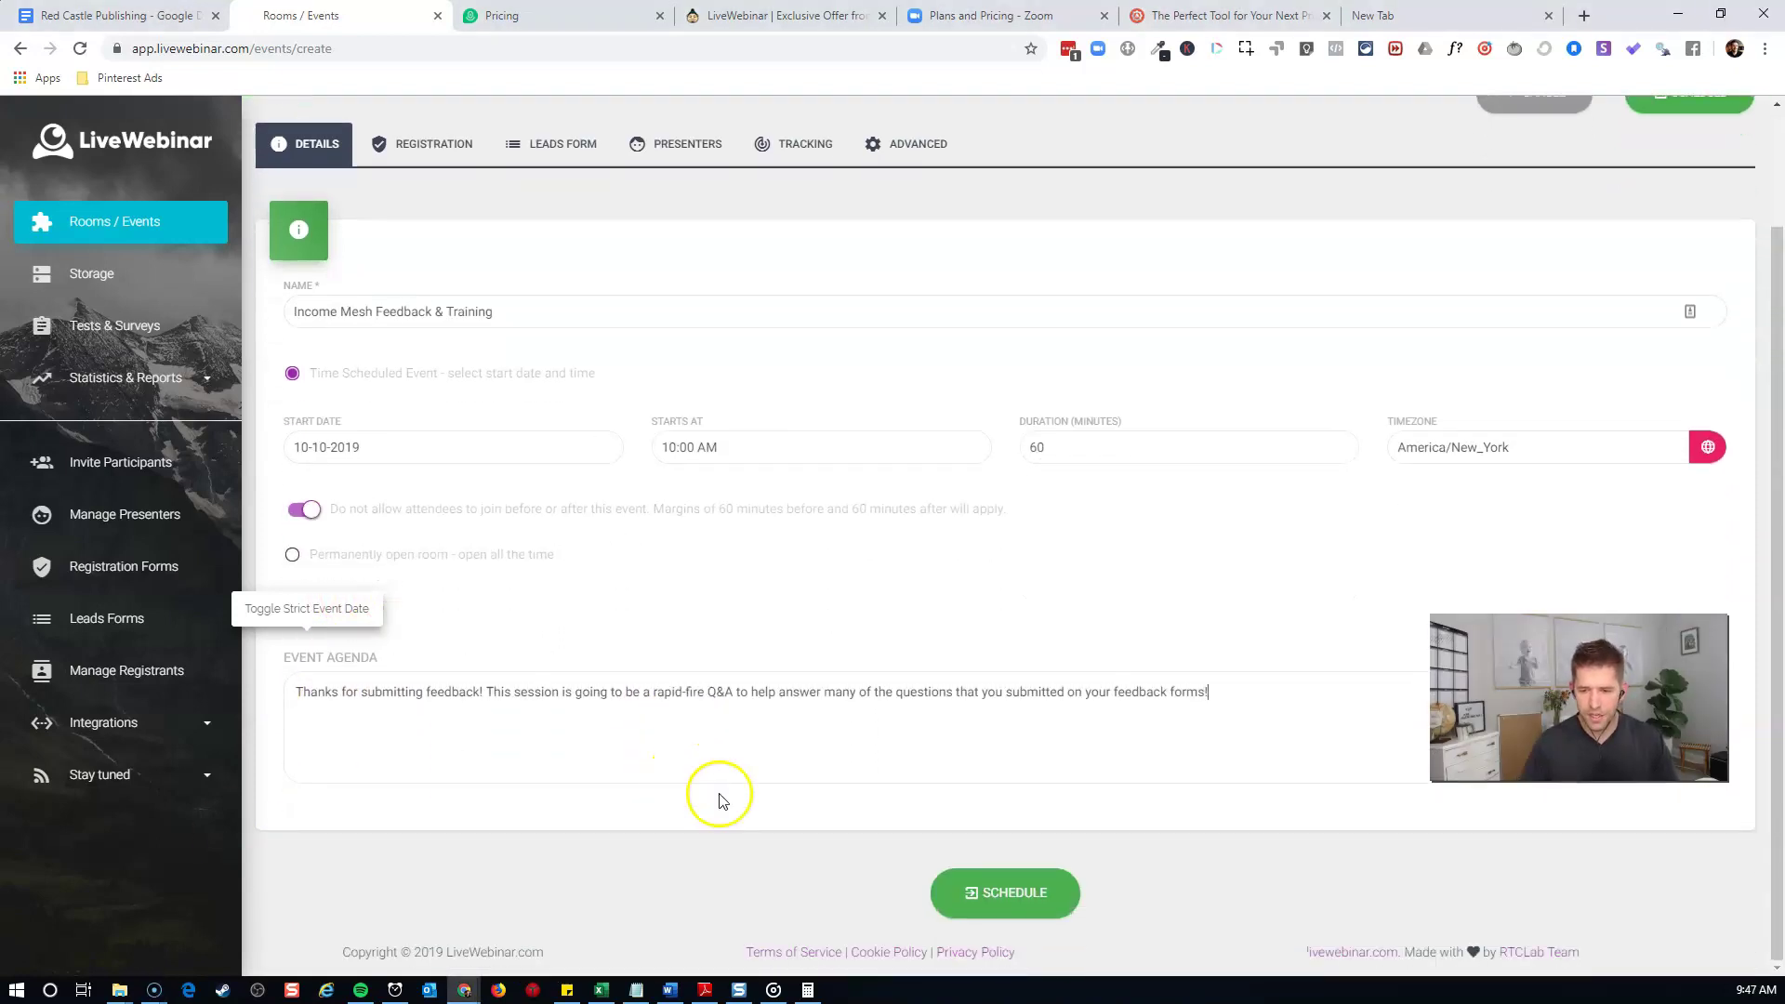
left_click(1049, 901)
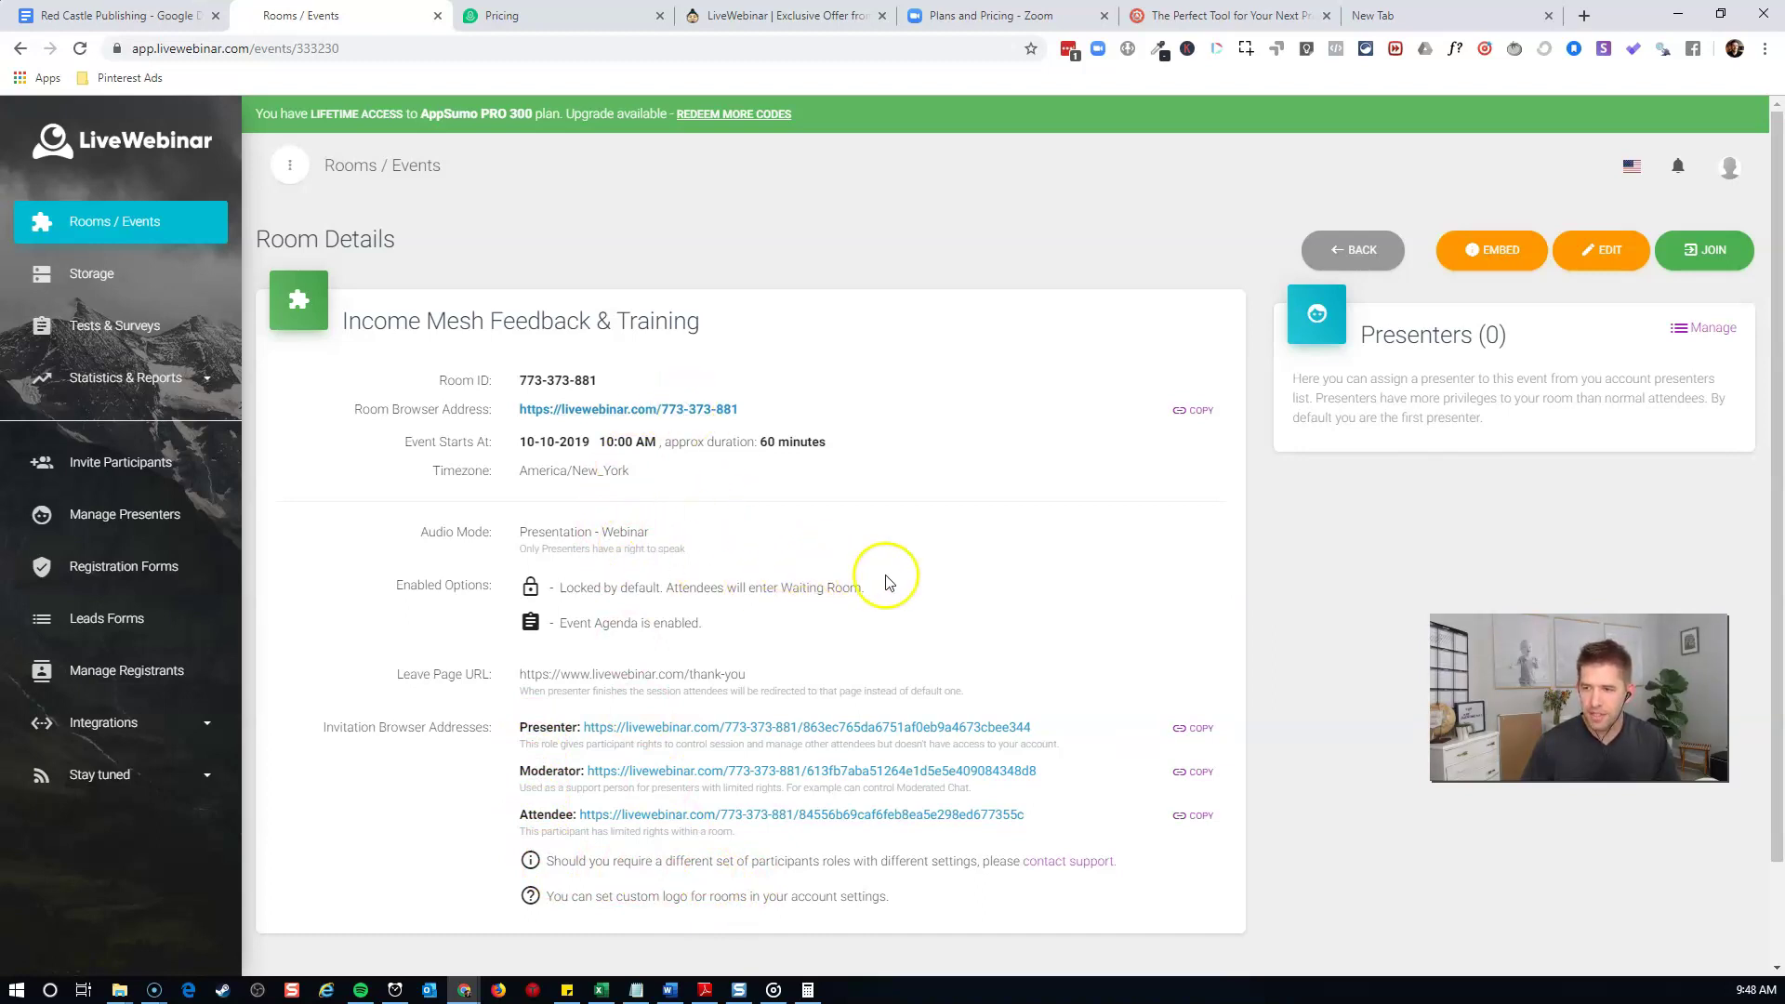
Open the Income Mesh Feedback & Training event for editing and go to its registration settings
left_click(1611, 253)
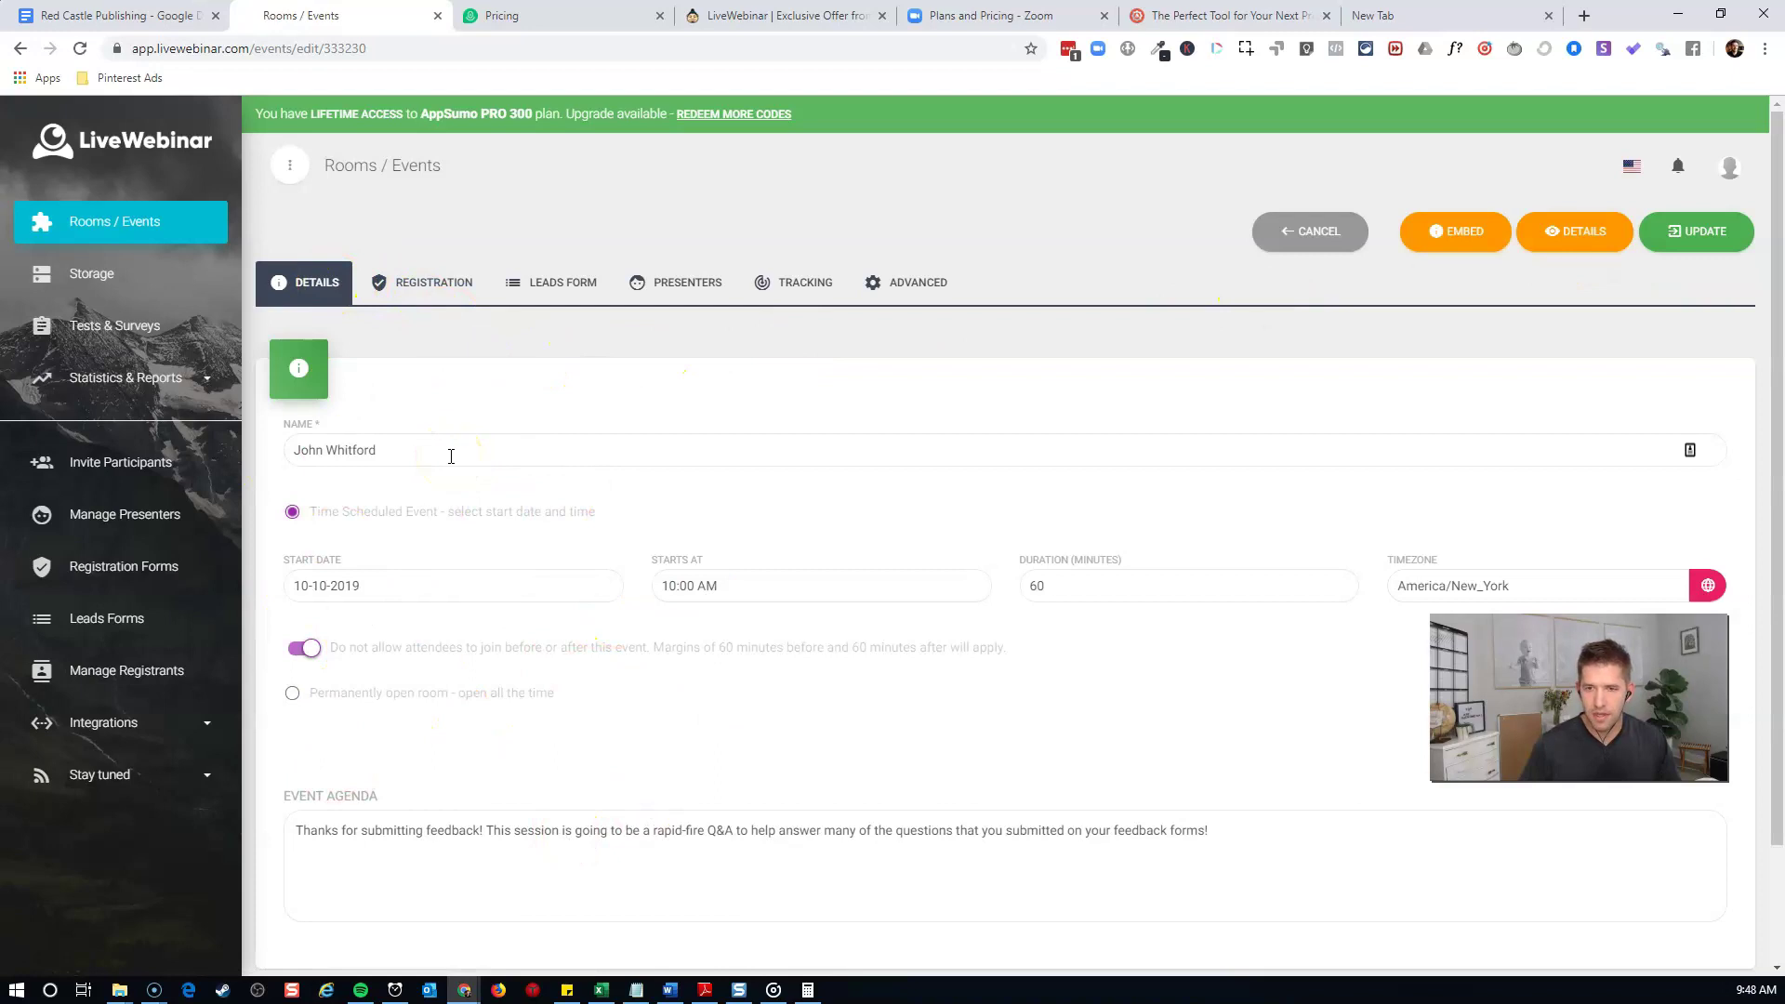
left_click(441, 290)
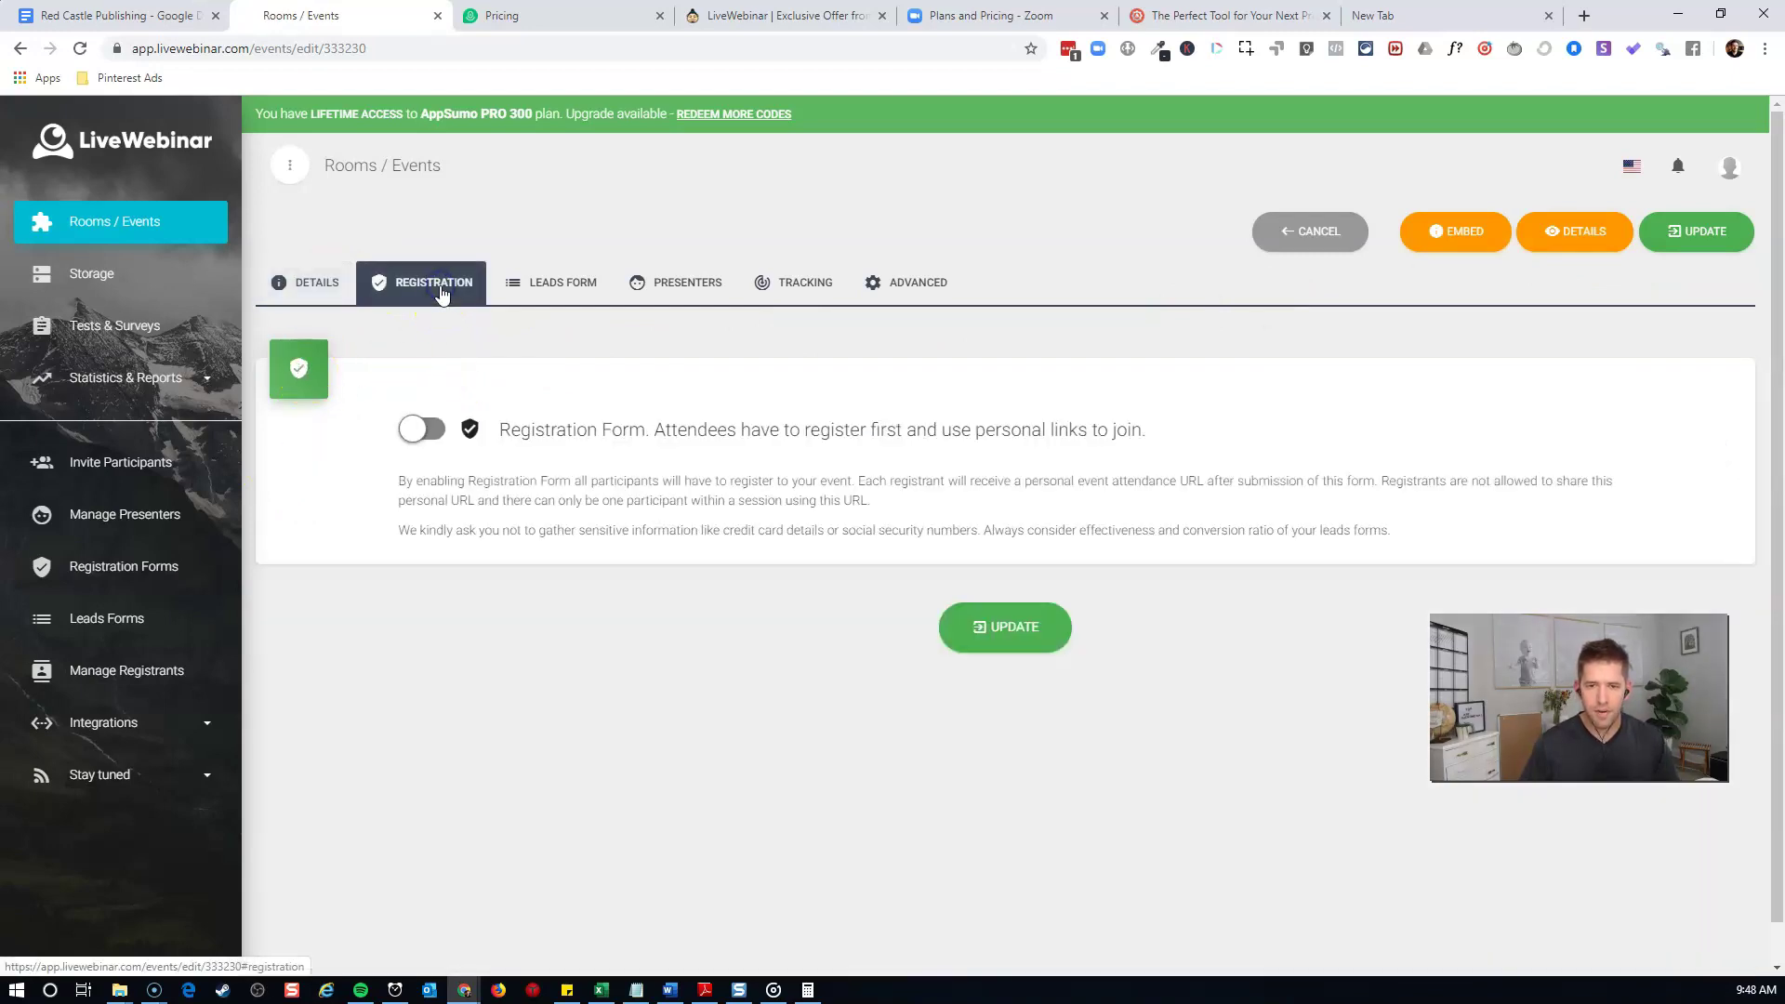
Try requiring attendees to register, check the saved registration forms and choose to design a new registration form
left_click(421, 430)
left_click(755, 615)
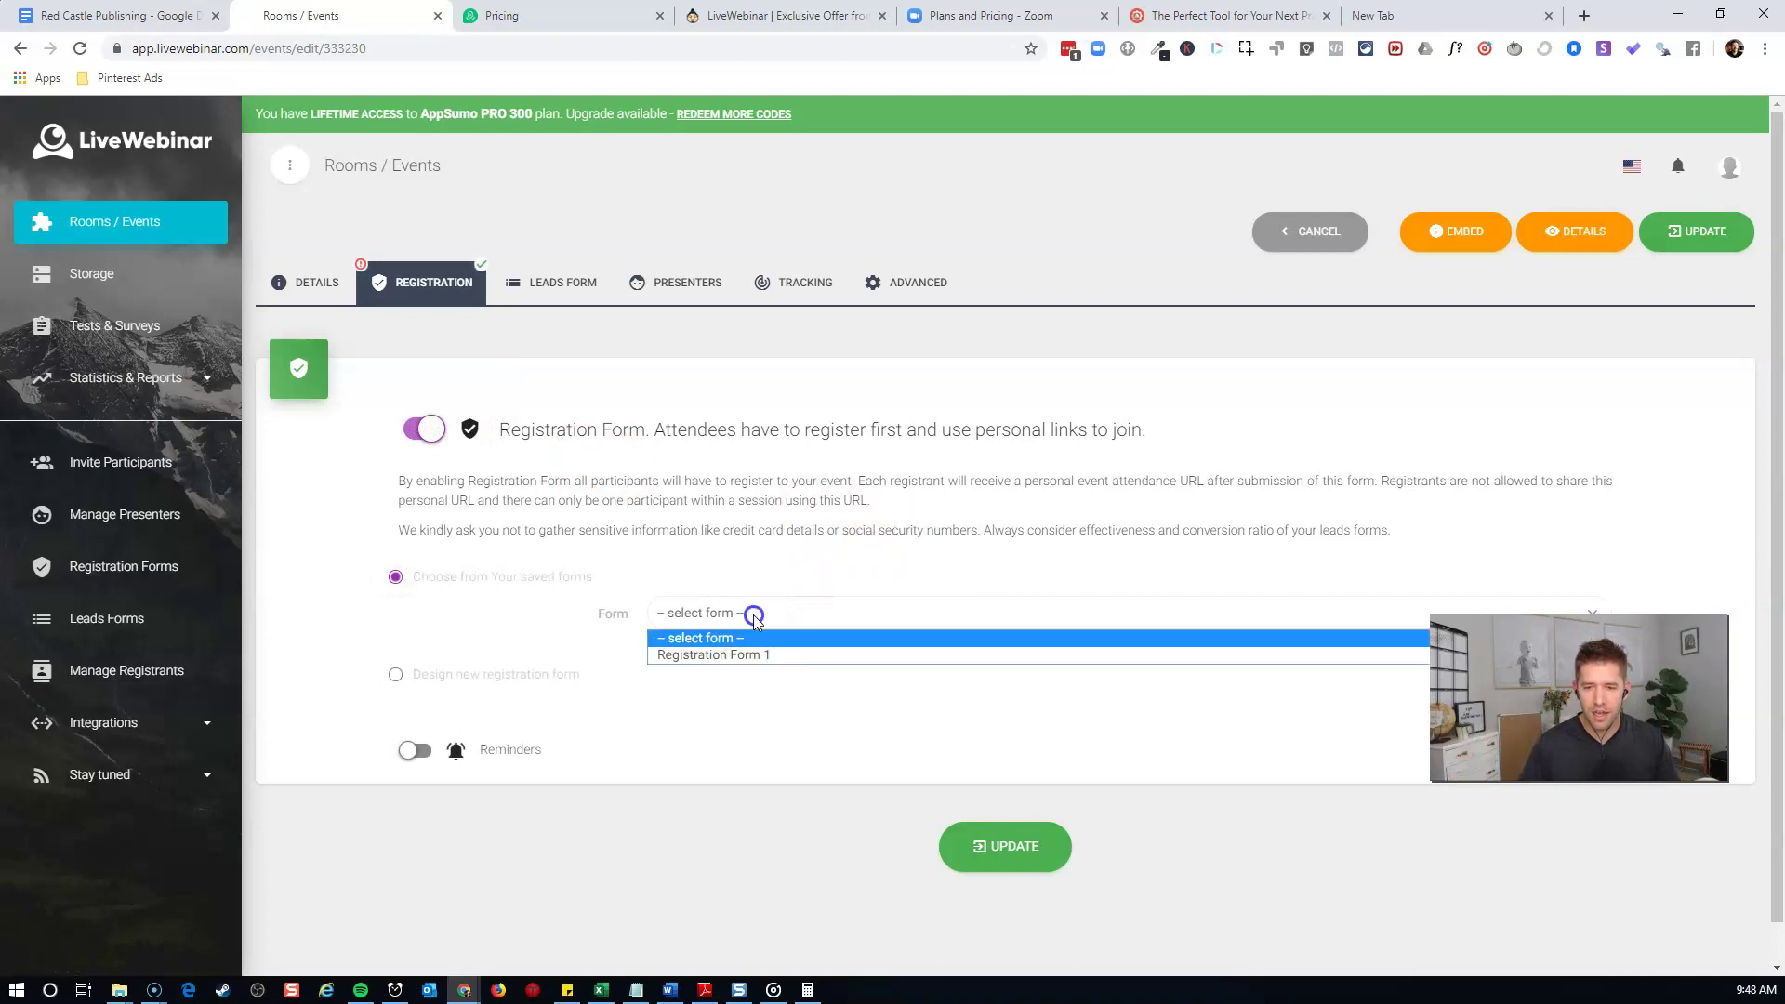
left_click(742, 613)
left_click(398, 675)
scroll(837, 722, "down", 3)
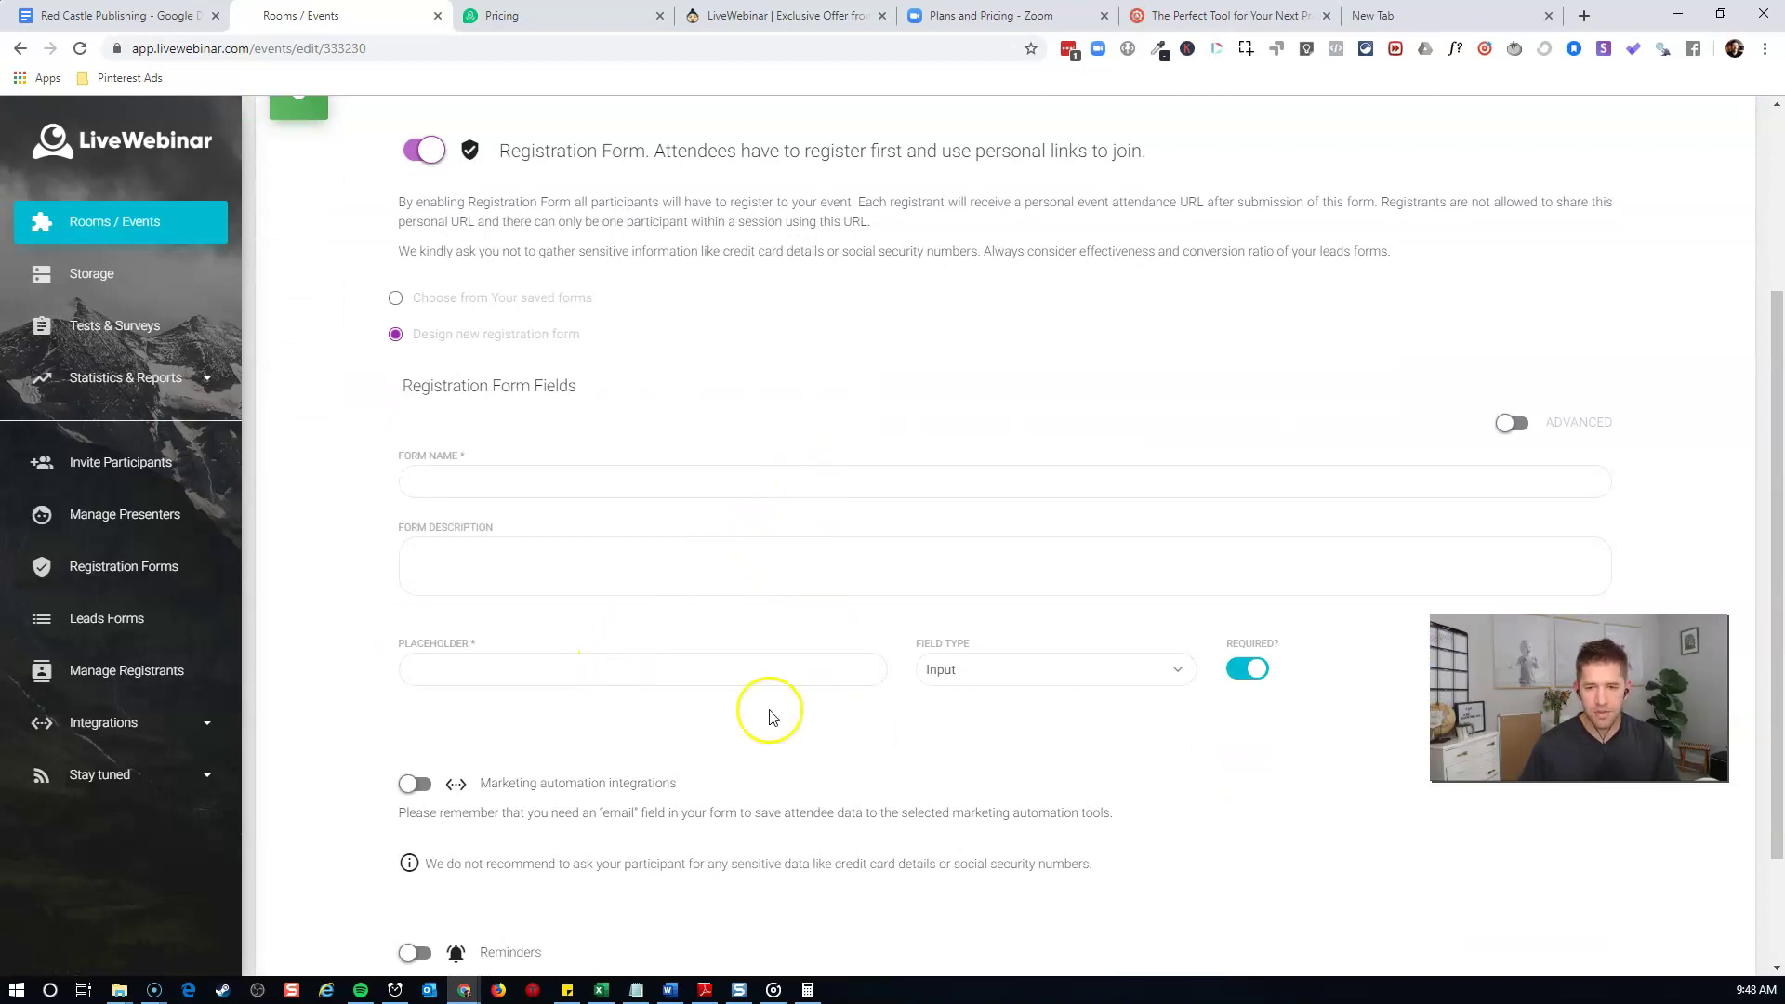
scroll(1065, 730, "down", 2)
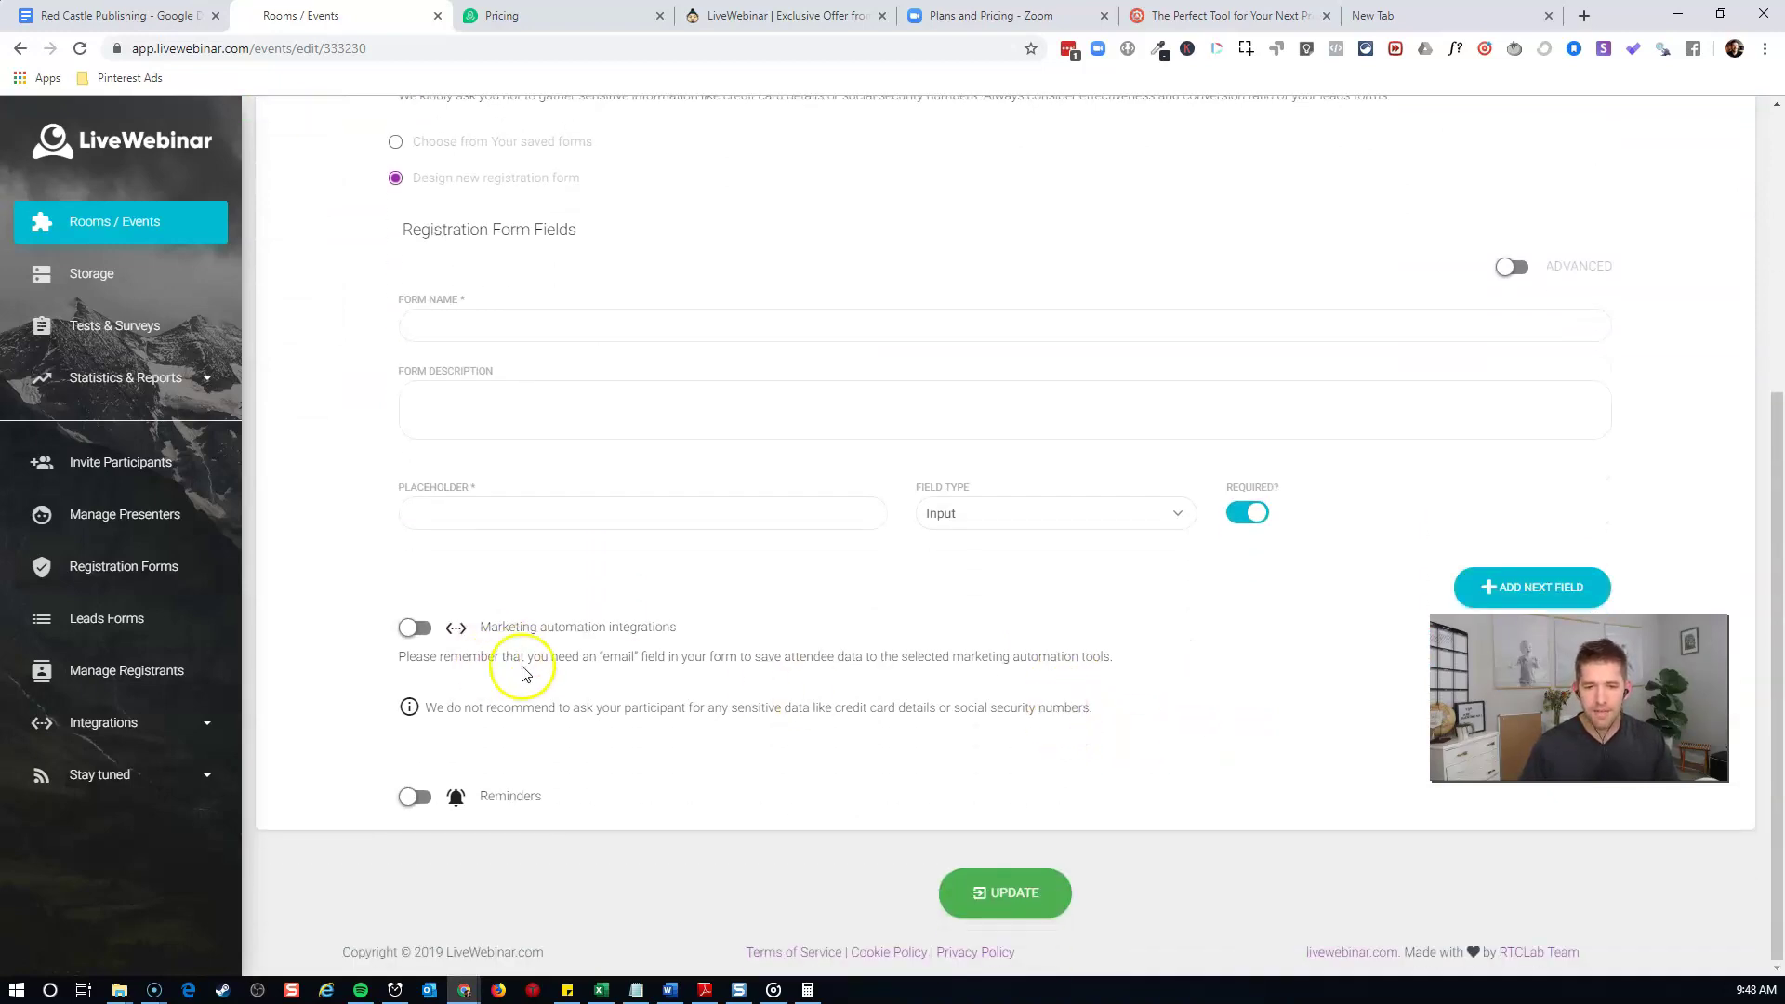
Try turning on marketing automation integrations for the registration form and view the available automation providers
left_click(415, 628)
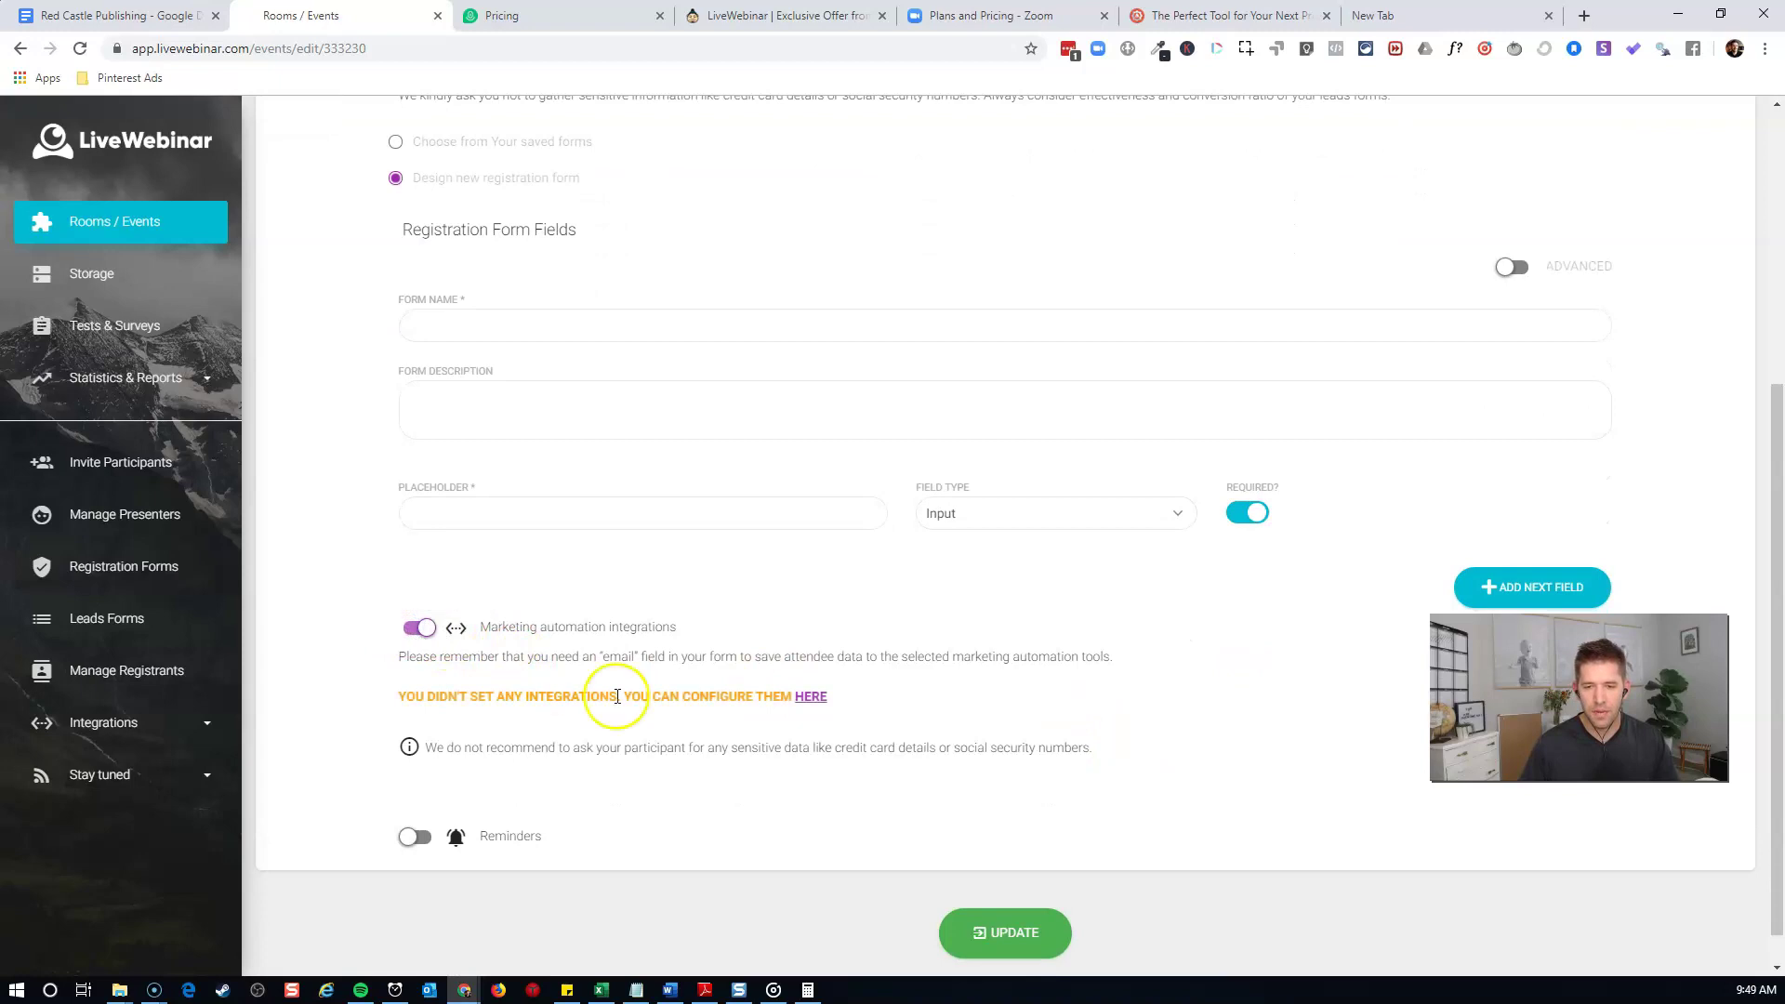
left_click(813, 697)
left_click(493, 15)
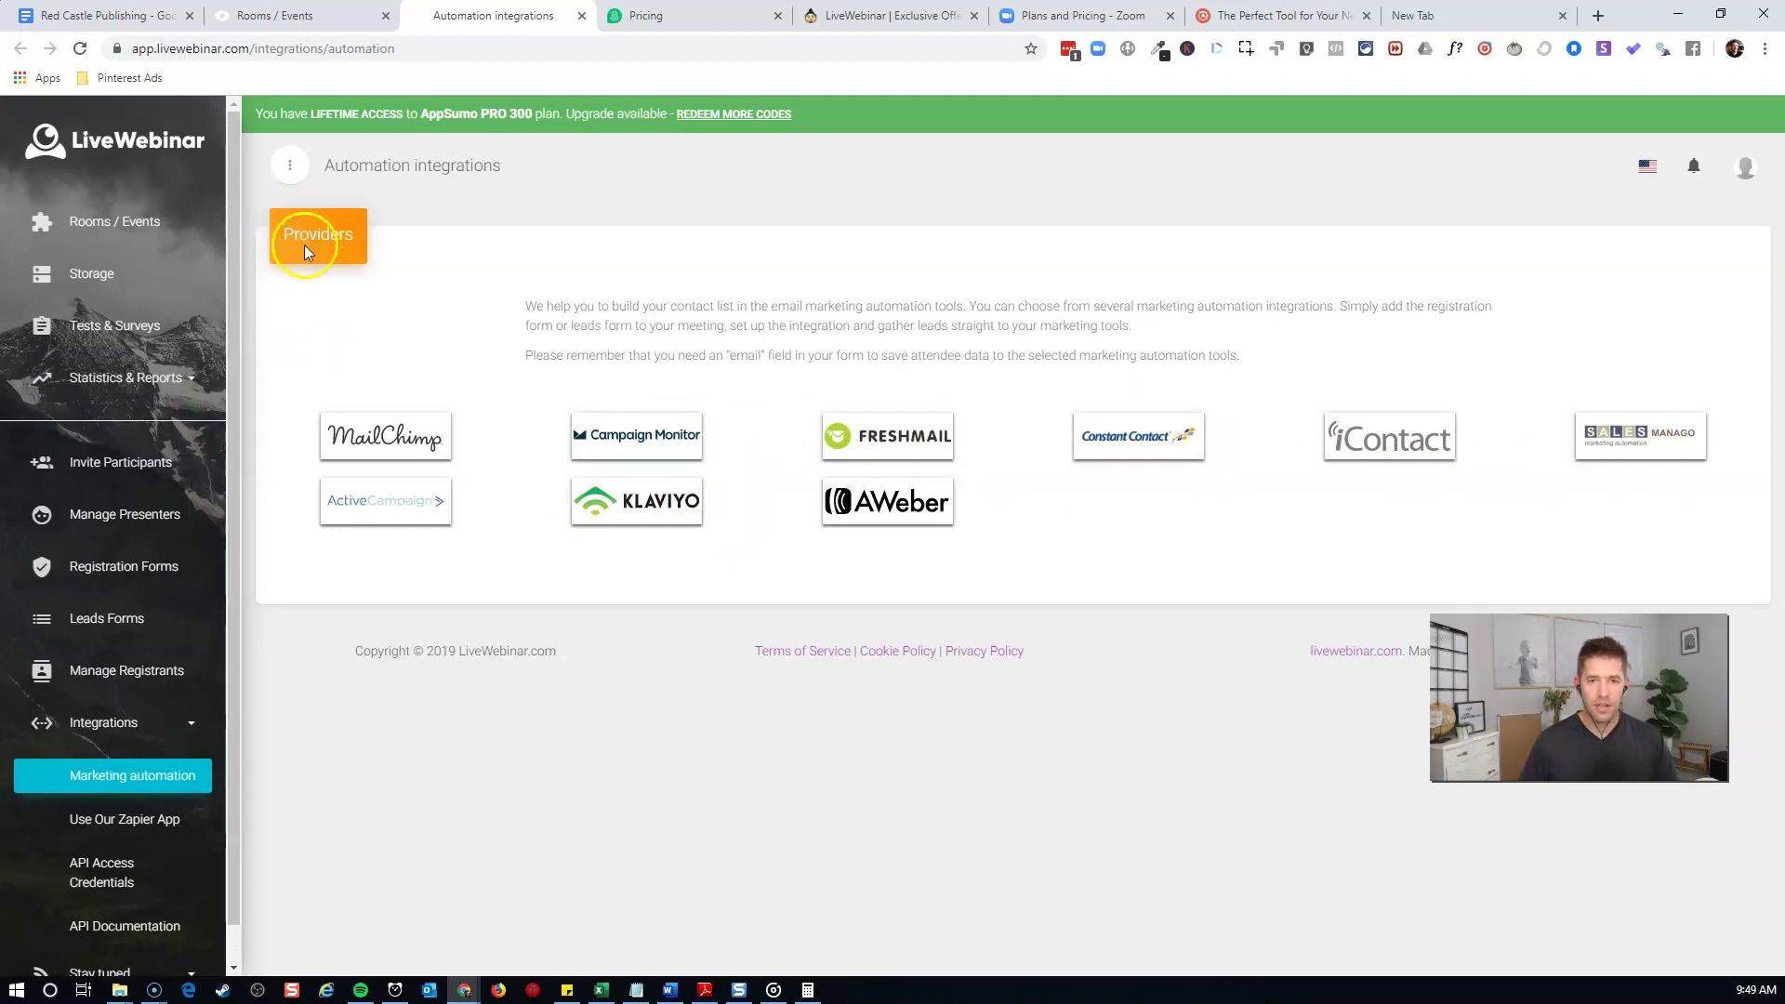
left_click_drag(1525, 683, 1553, 843)
left_click_drag(1455, 783, 1456, 793)
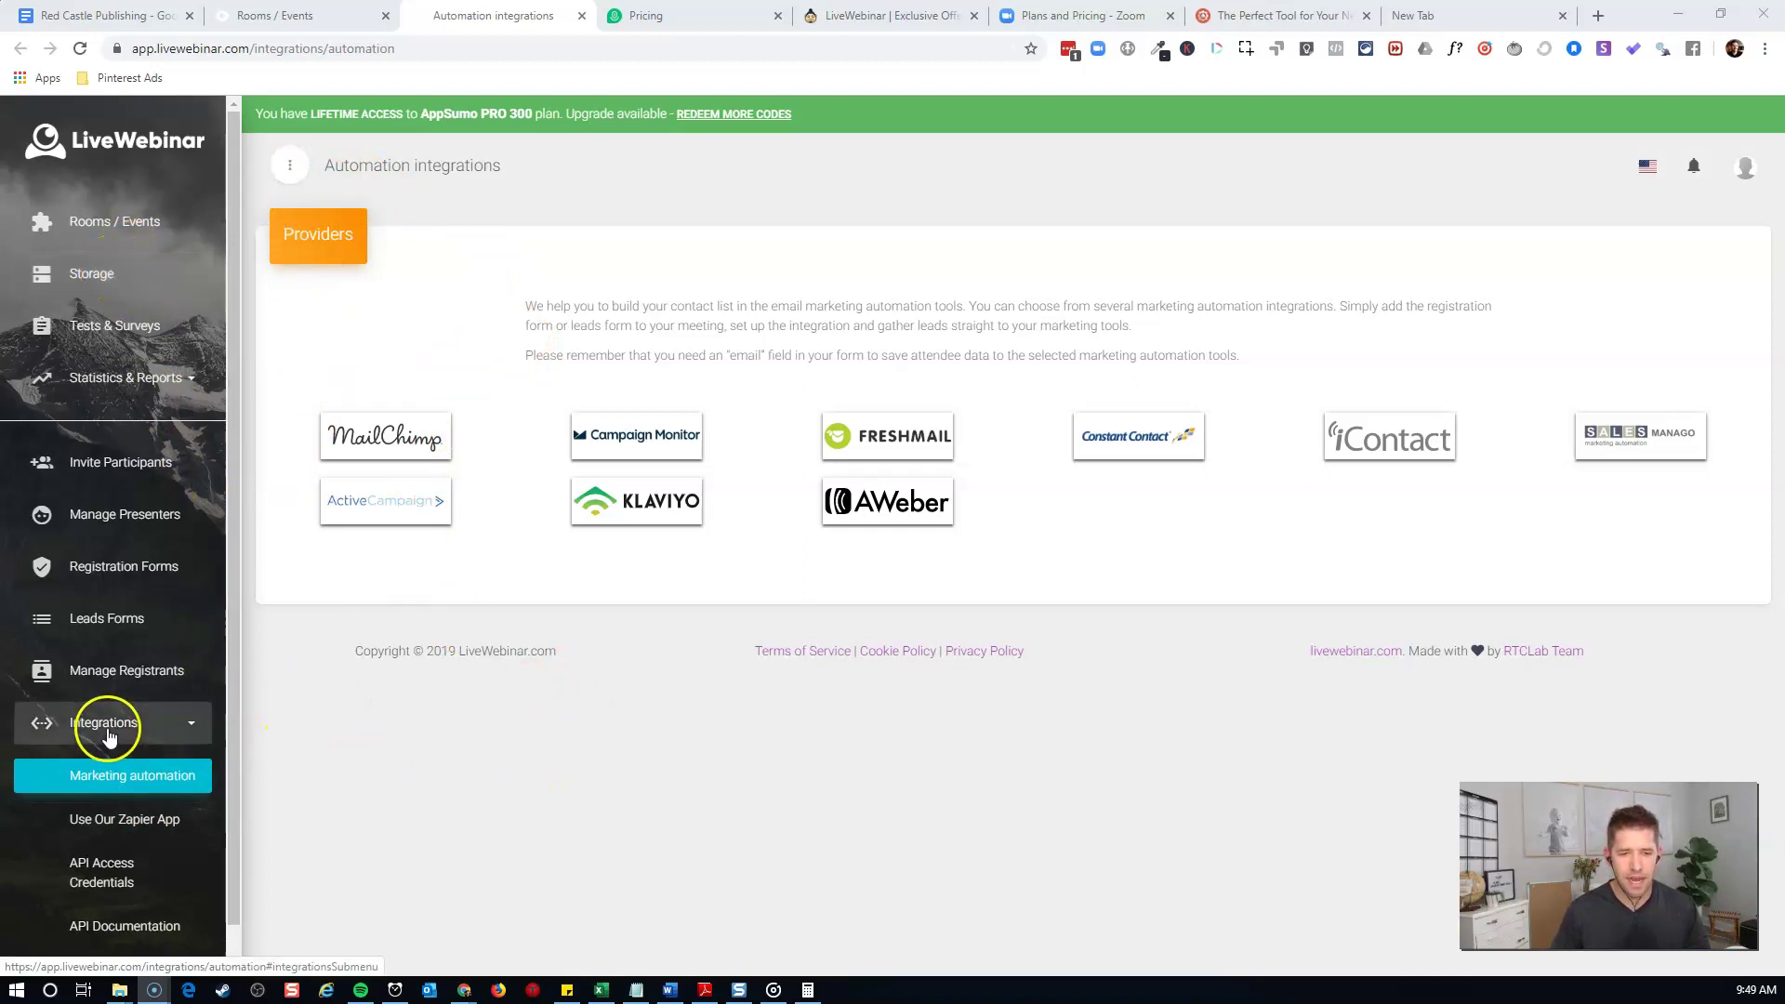
Return to the event being edited and turn off its marketing automation integrations and registration form
left_click(275, 23)
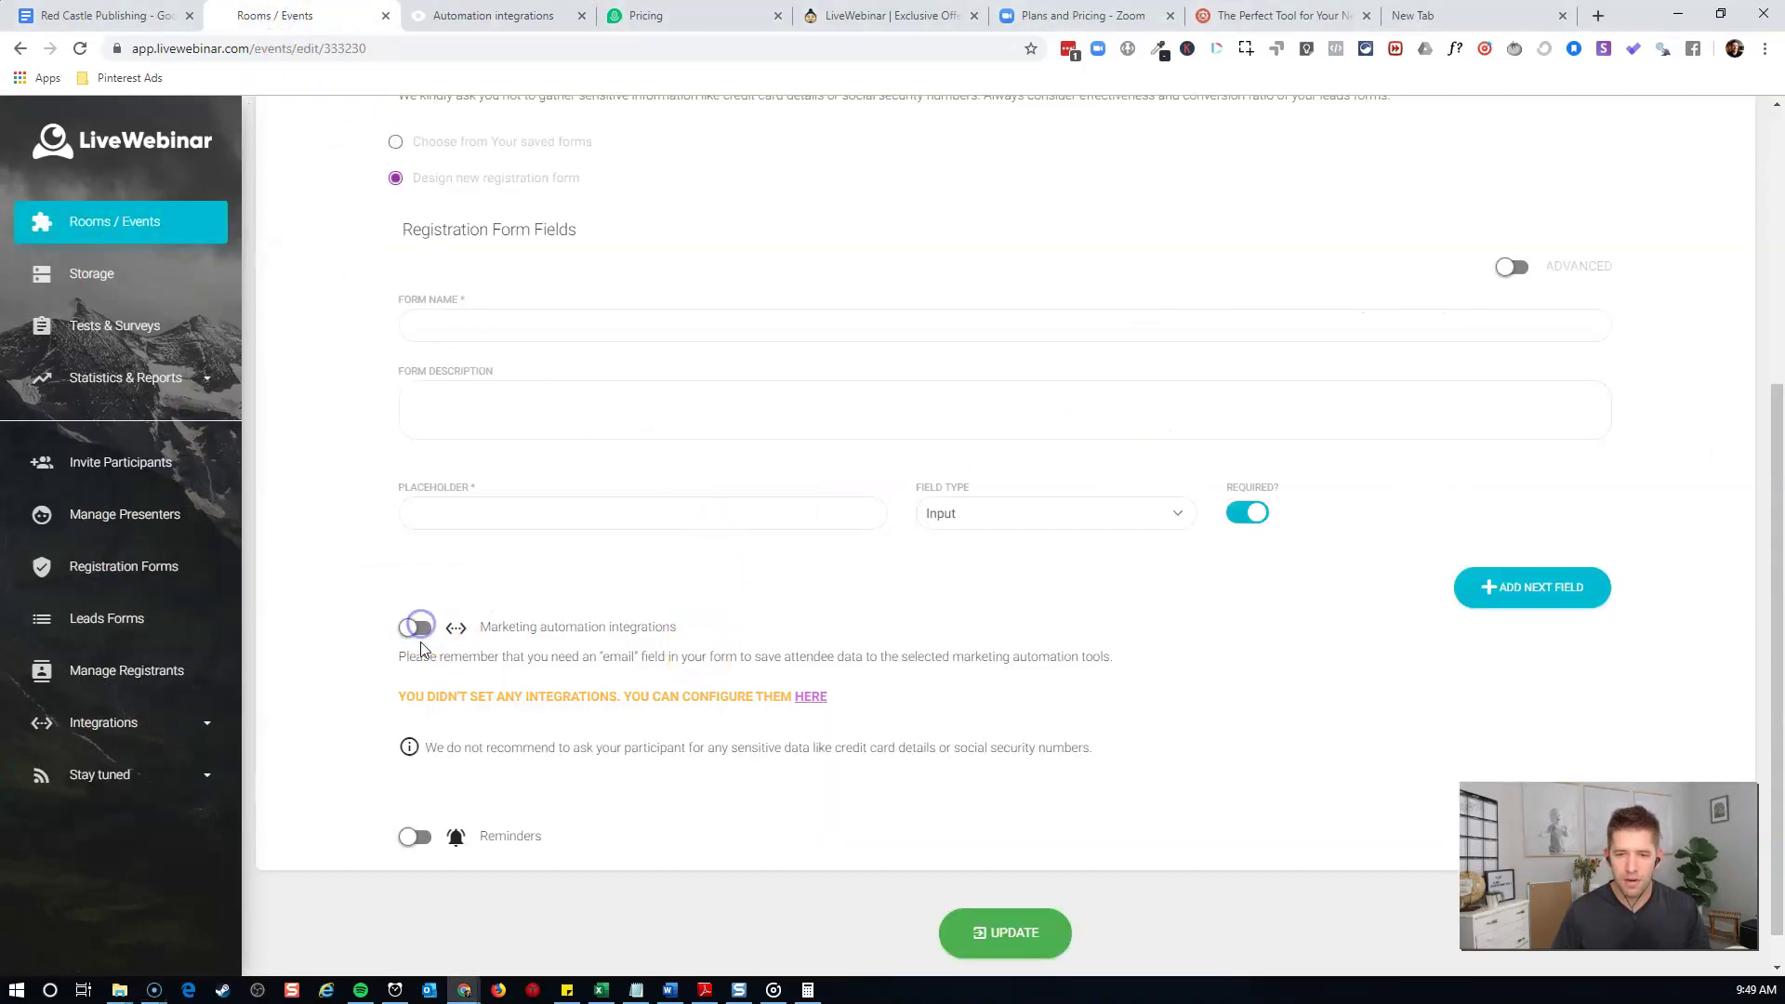
scroll(800, 666, "up", 1)
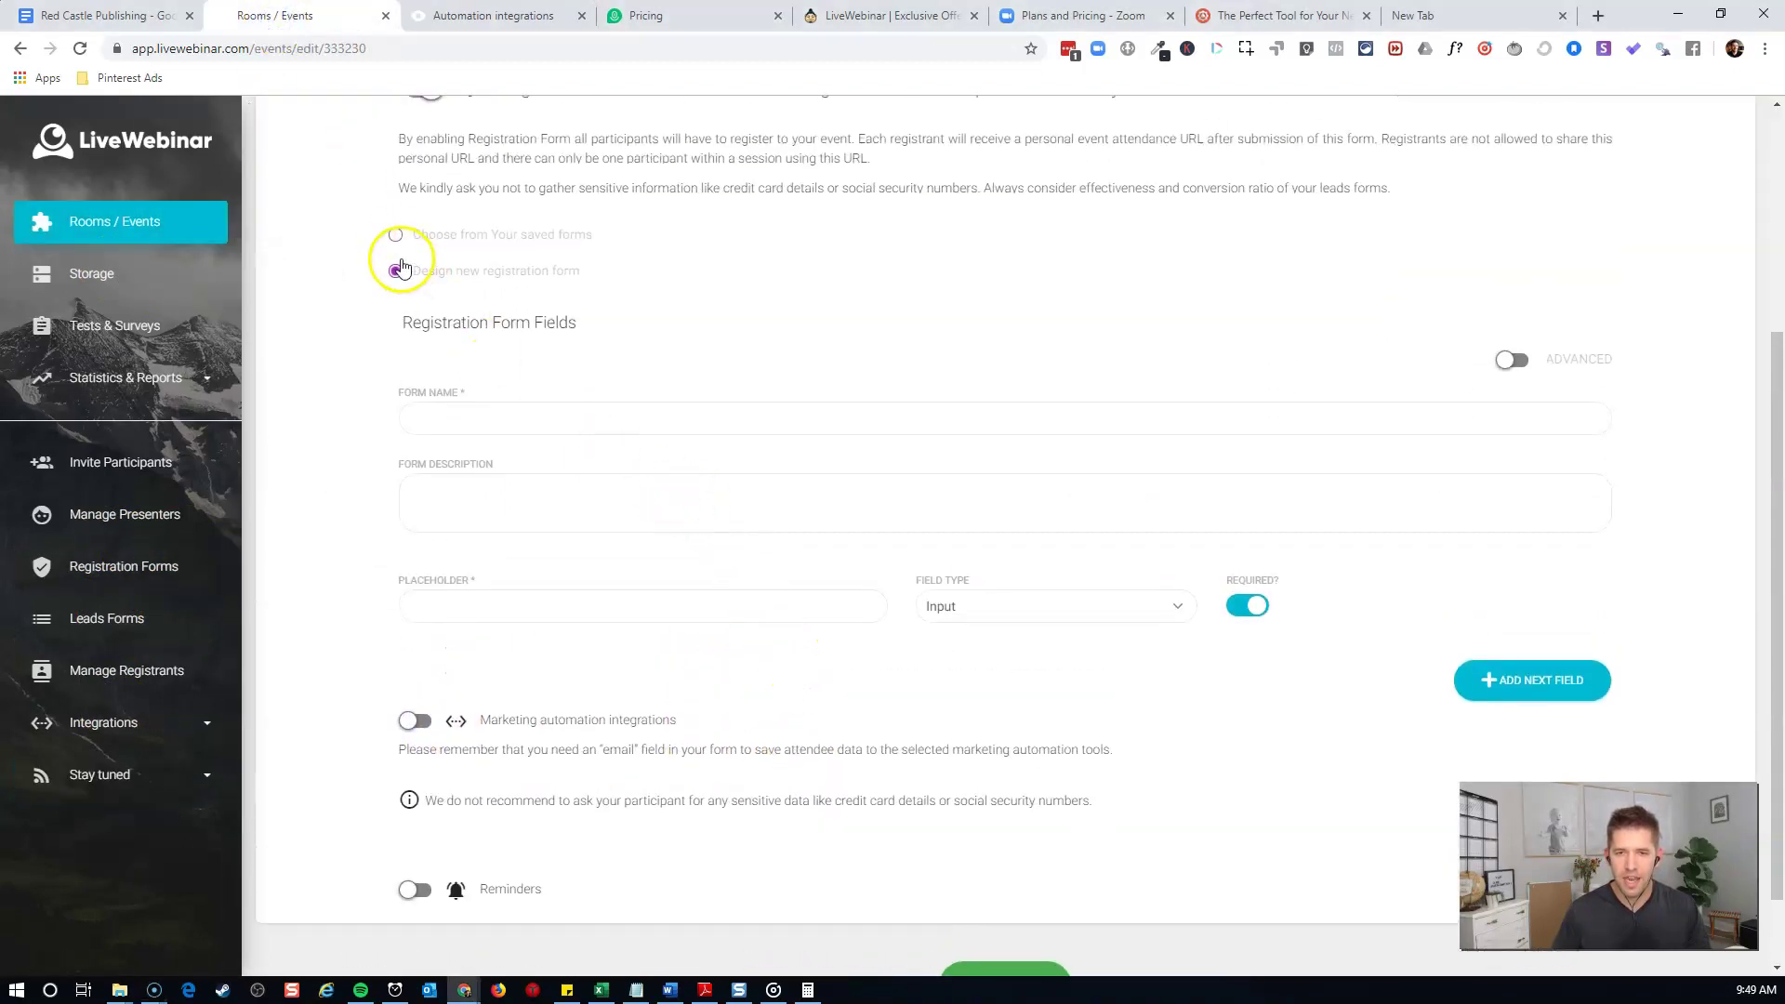
scroll(1069, 418, "up", 2)
left_click(426, 273)
Try enabling the leads form for new attendees, check the saved forms and choose to design a new leads form
left_click(551, 127)
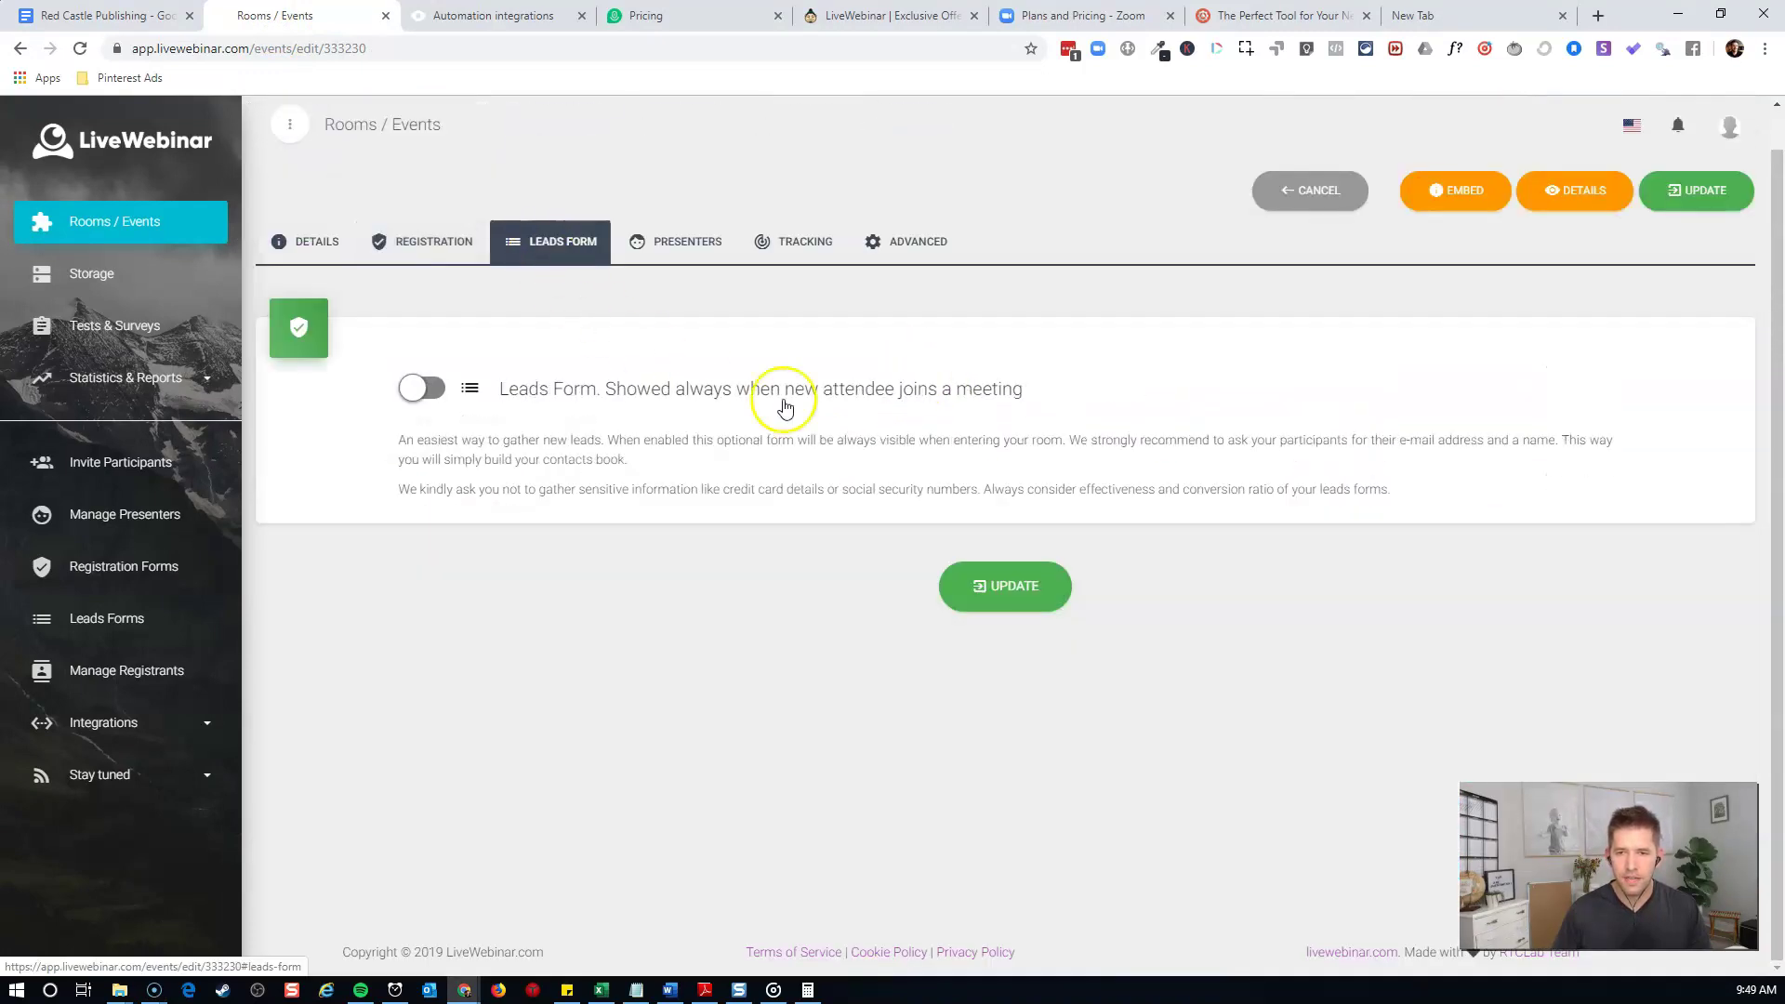
left_click(423, 389)
left_click(789, 571)
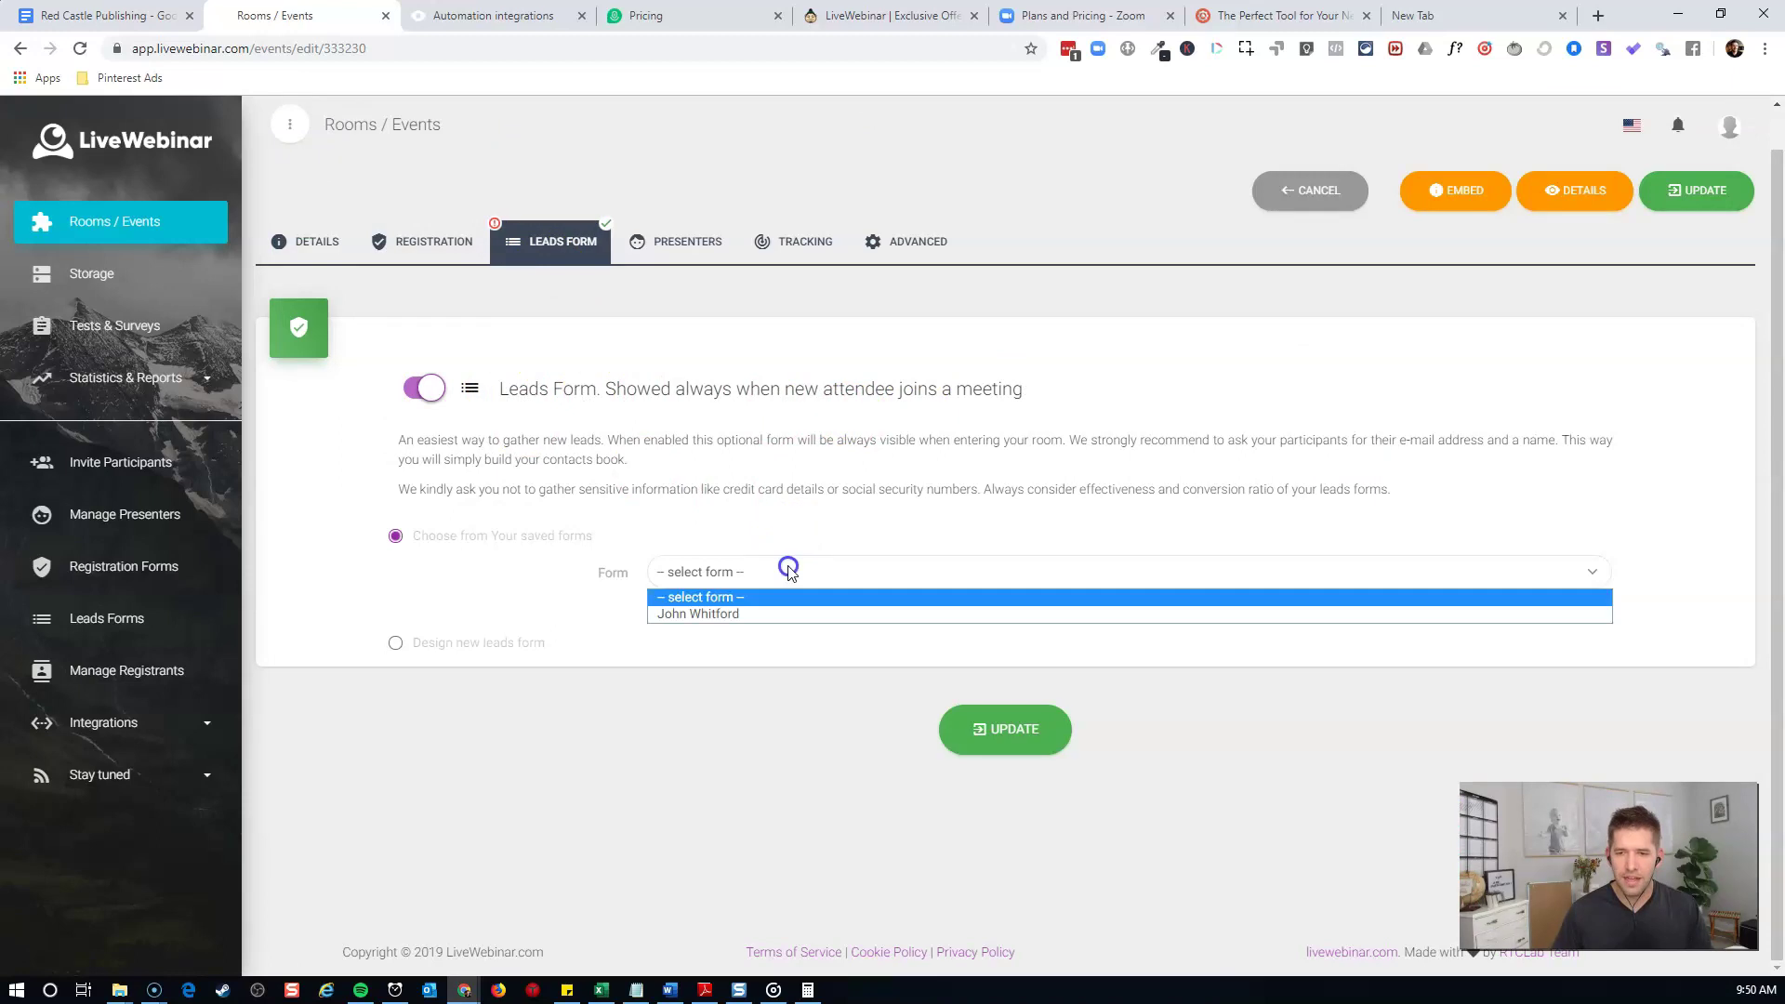
left_click(789, 571)
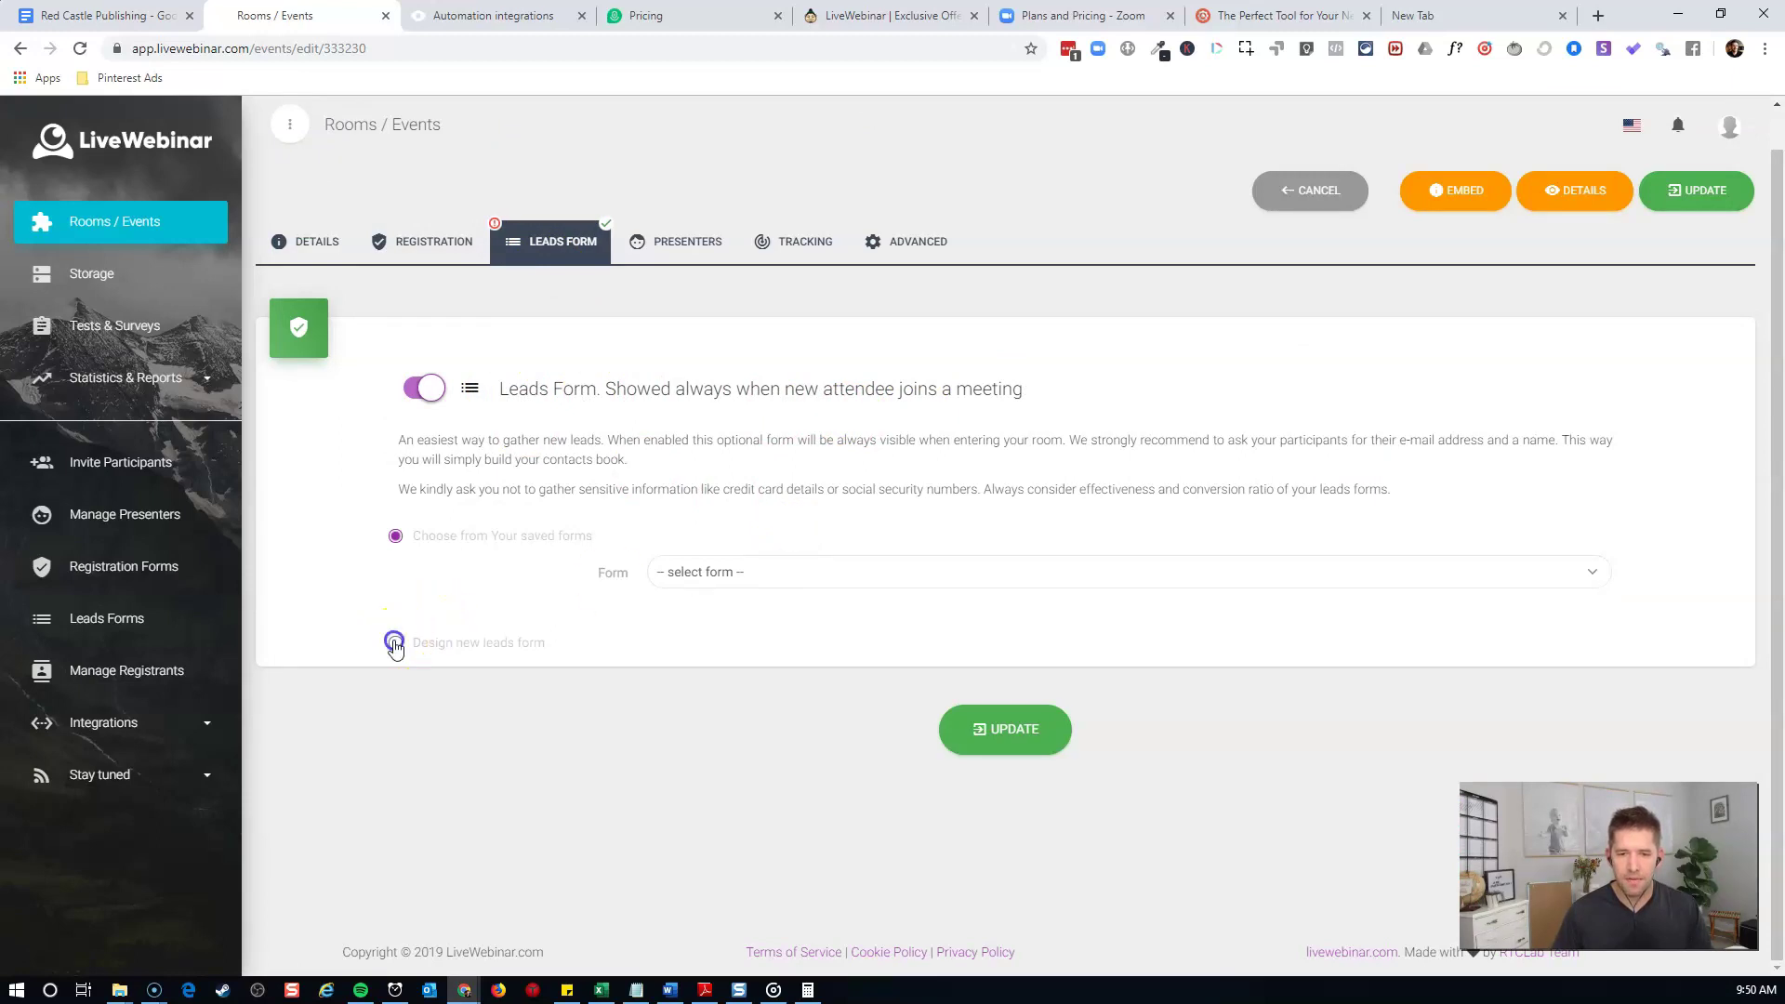
left_click(394, 643)
scroll(809, 619, "down", 1)
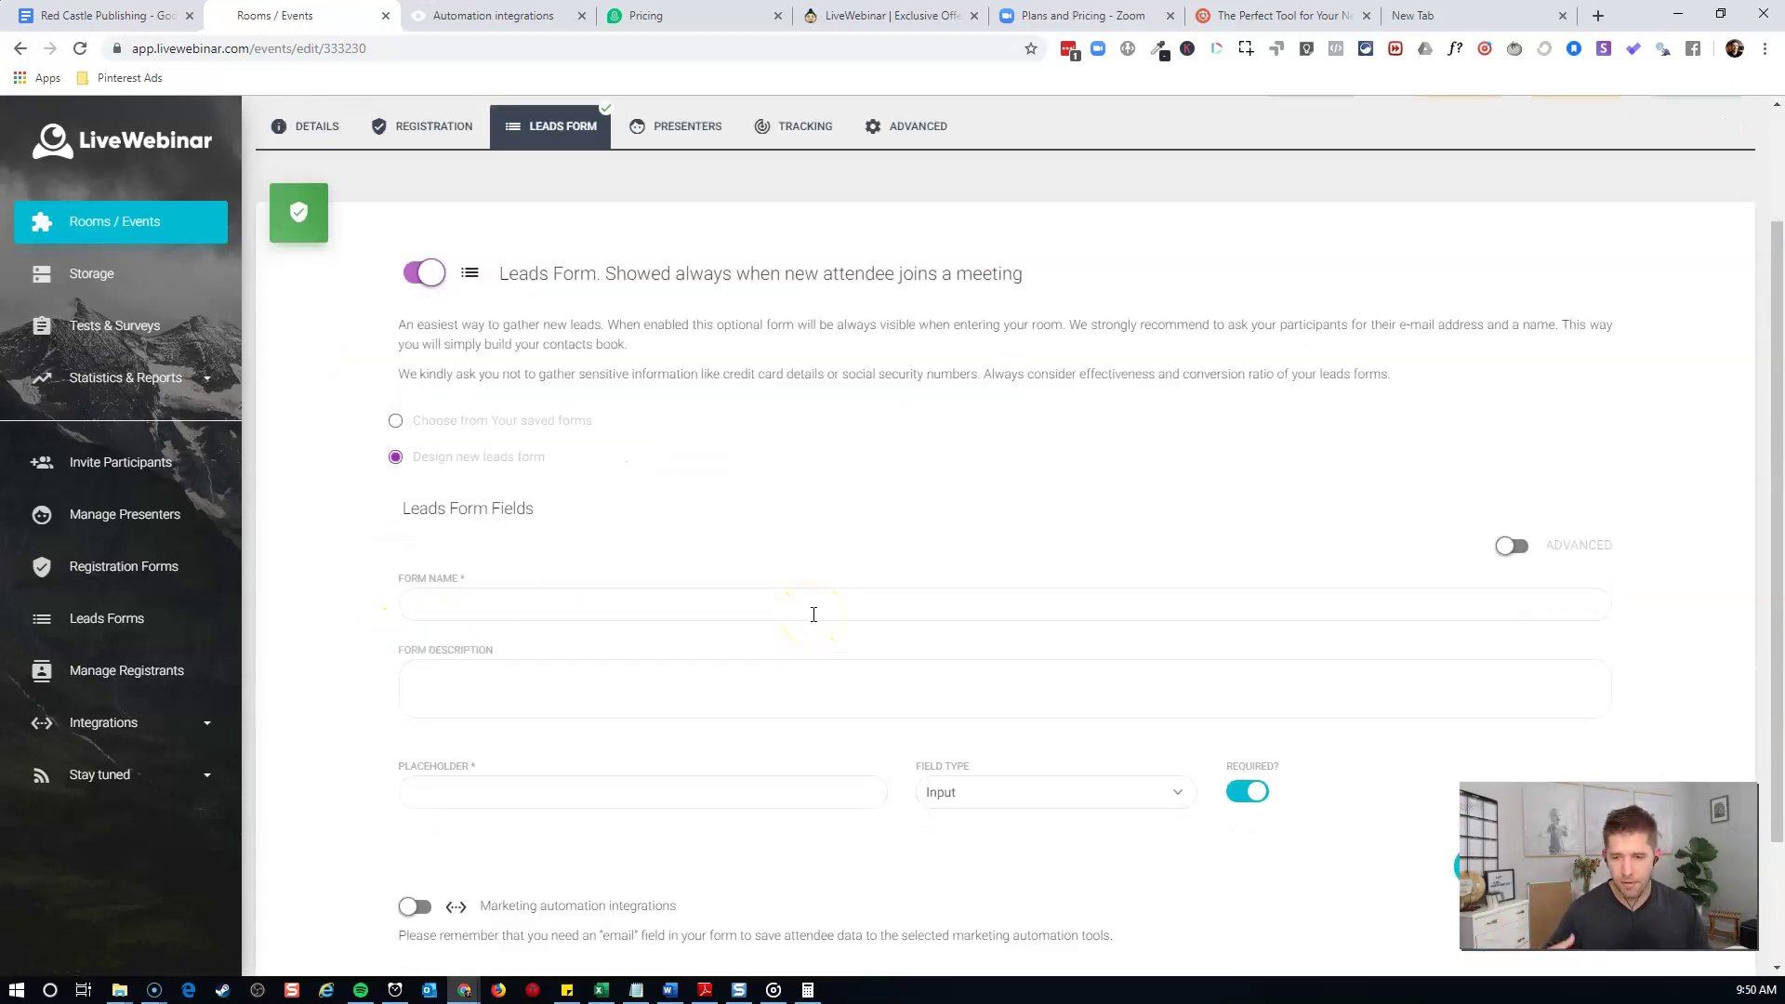
scroll(813, 615, "down", 1)
Check the field type choices for the new leads form and turn the leads form off
left_click(470, 594)
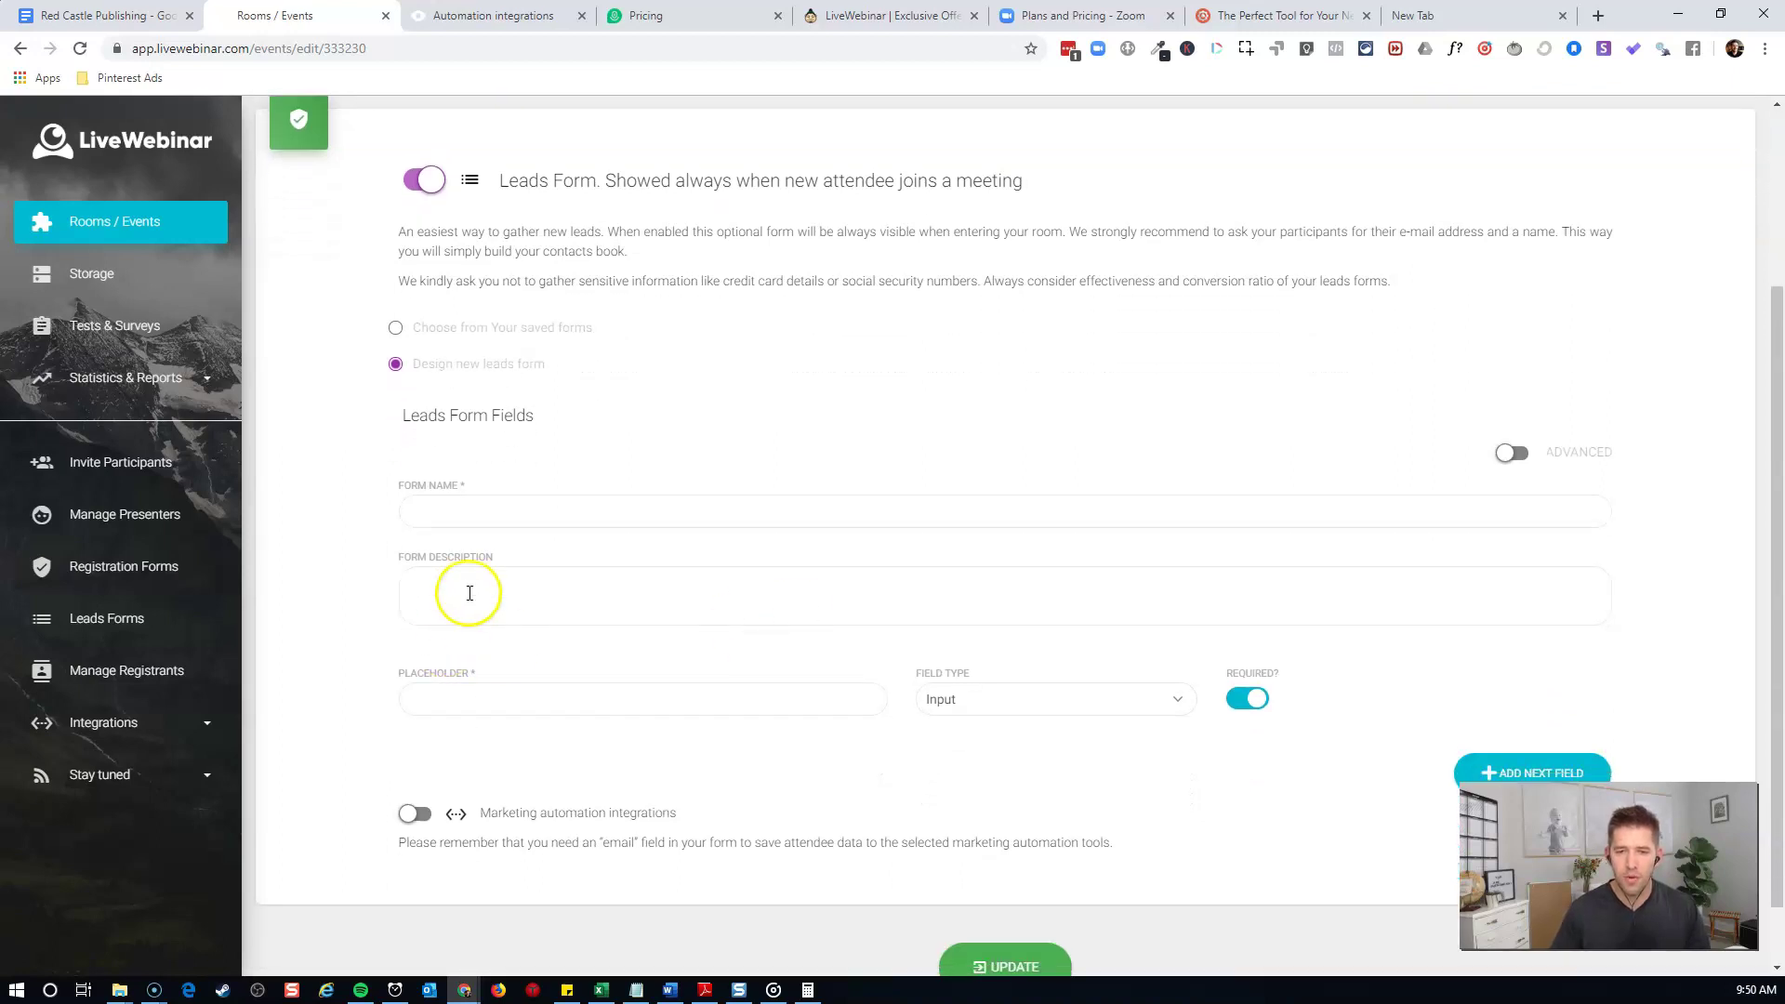
left_click(965, 703)
left_click(922, 735)
scroll(841, 761, "down", 1)
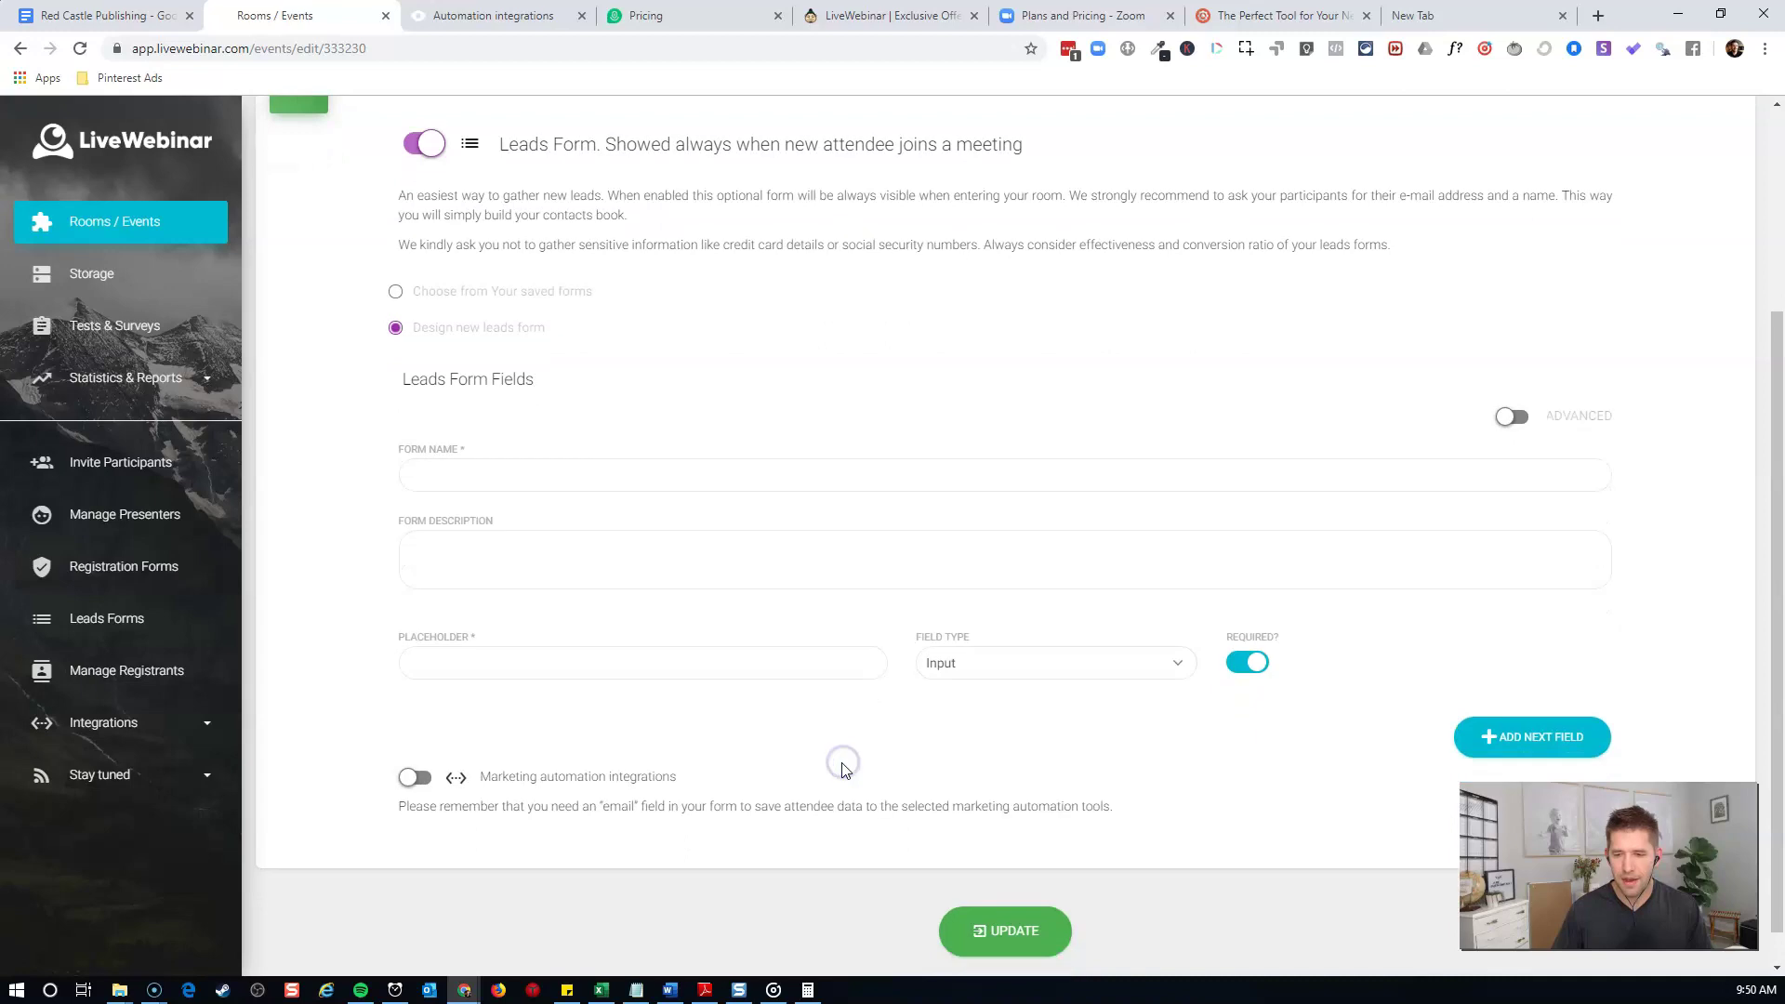
scroll(831, 775, "up", 4)
left_click(422, 429)
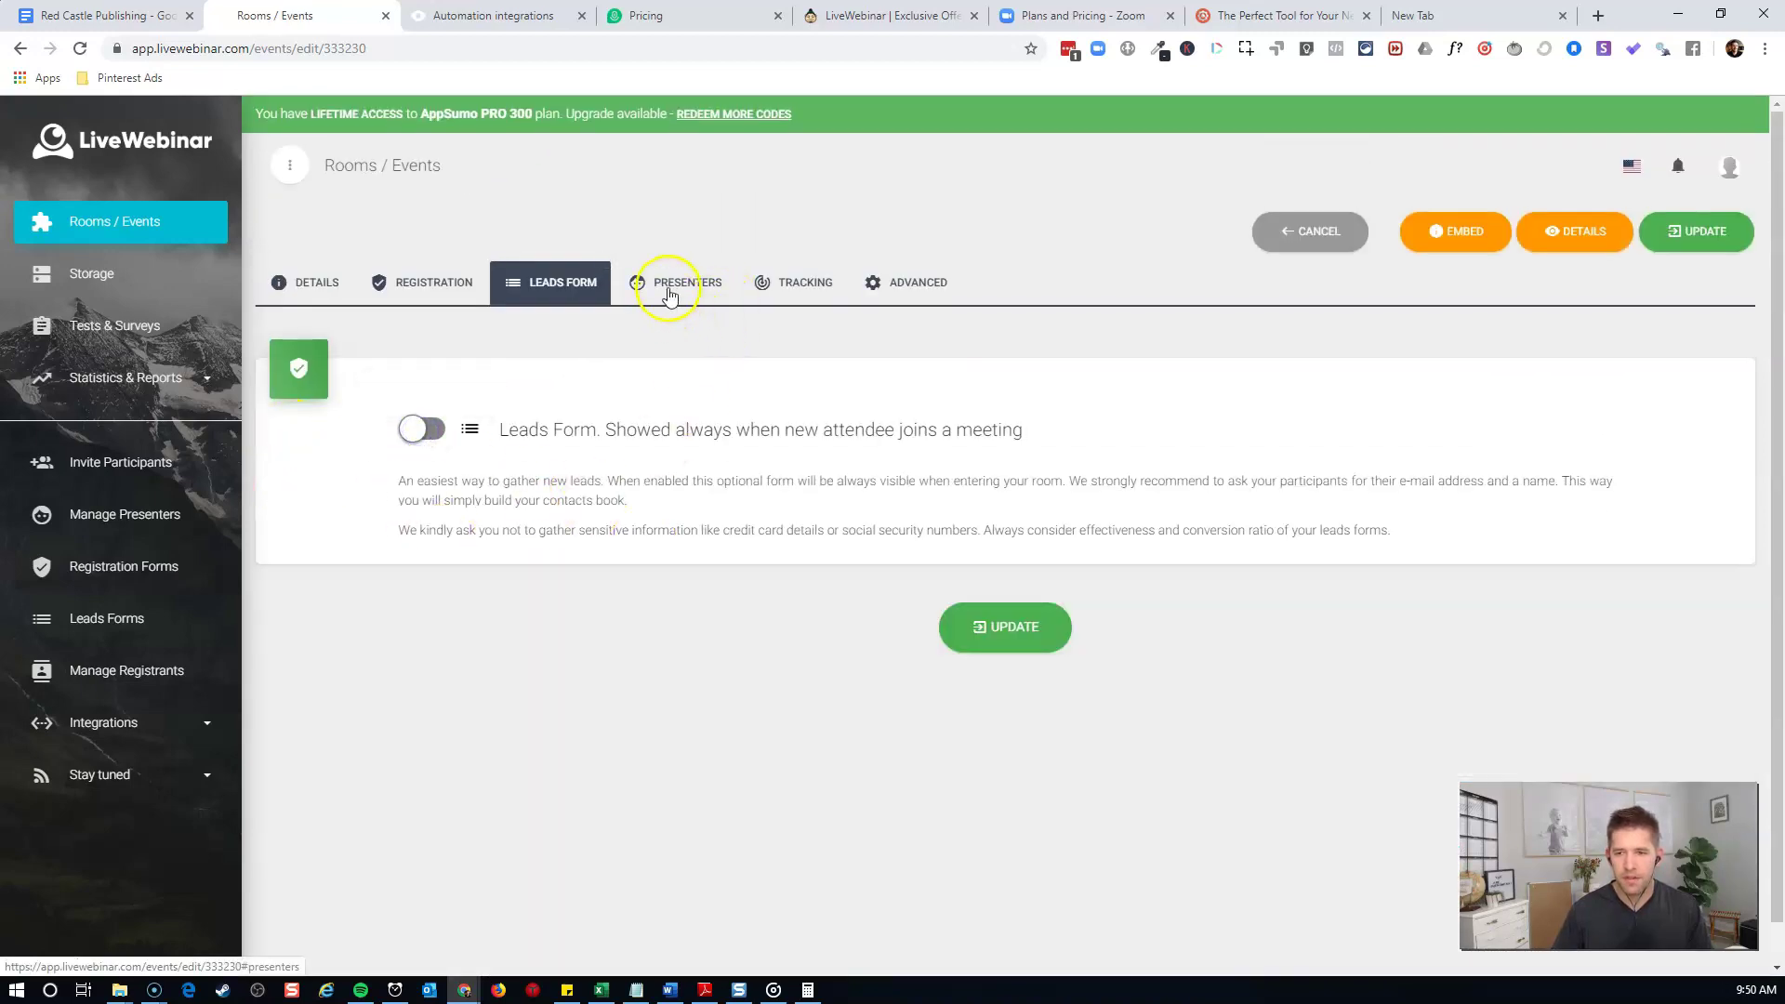
Look at the event's presenter assignment options, try opening presenter management and stay on the event's edit page
left_click(670, 296)
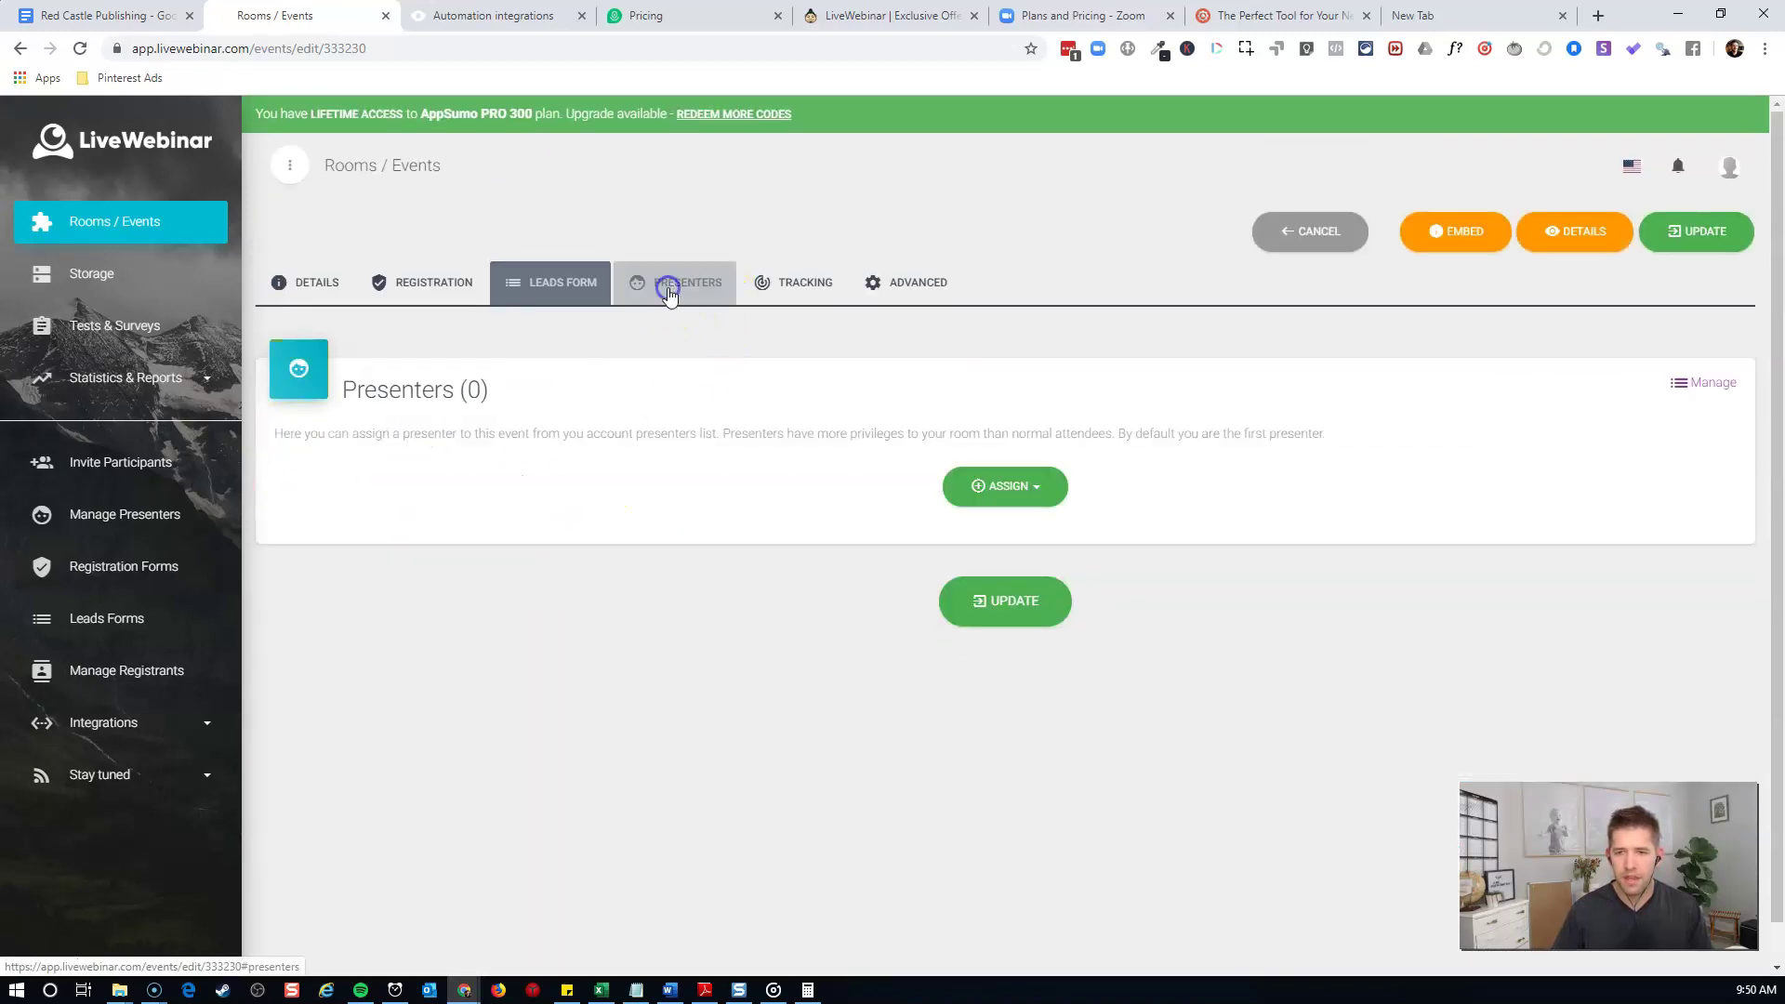
left_click(1023, 501)
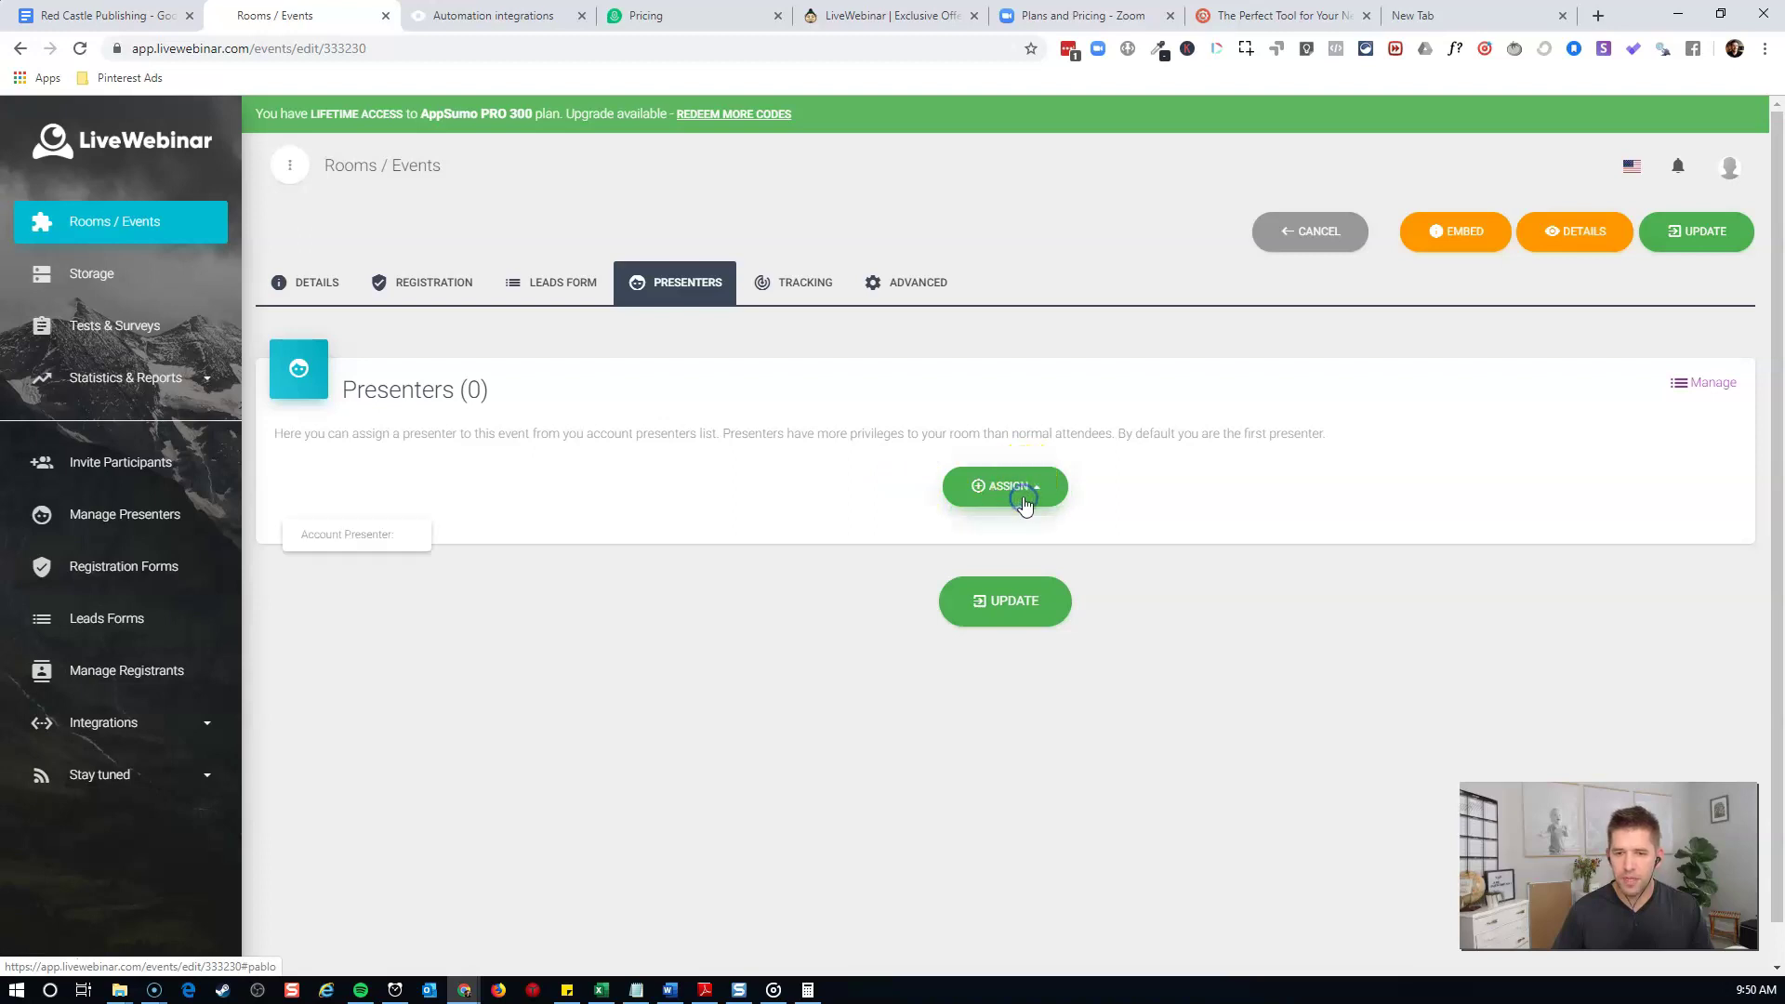
left_click(1702, 382)
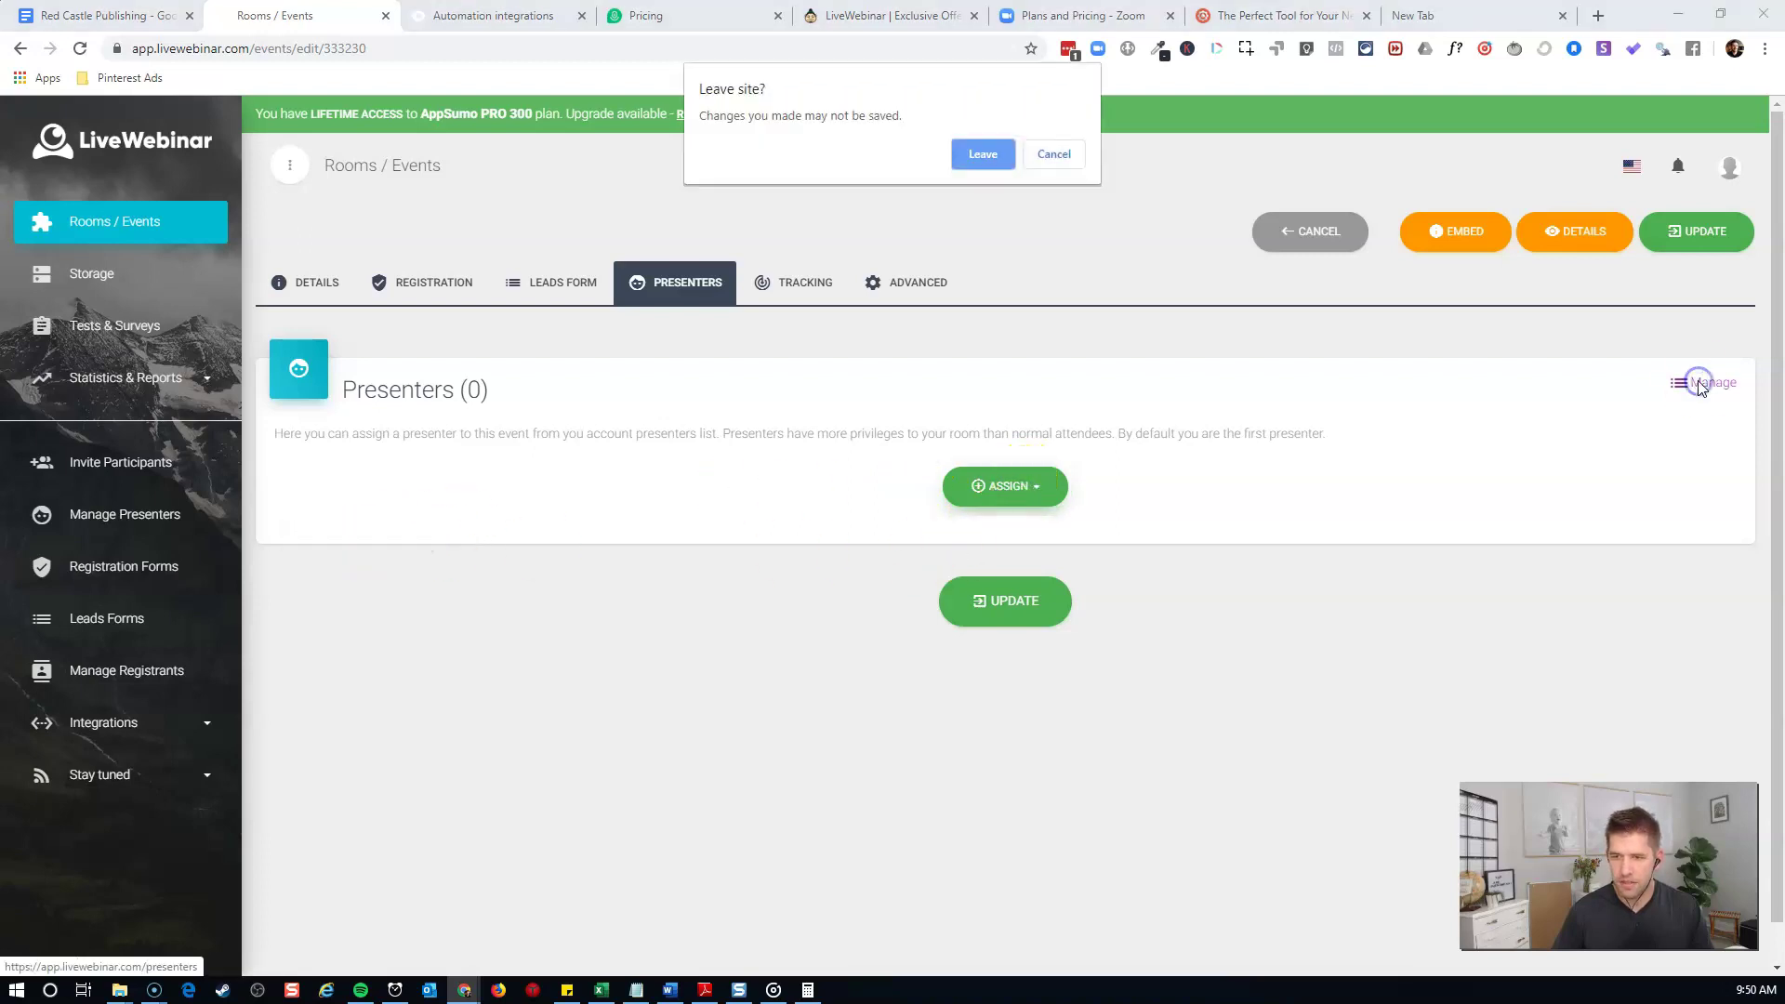
left_click(1055, 155)
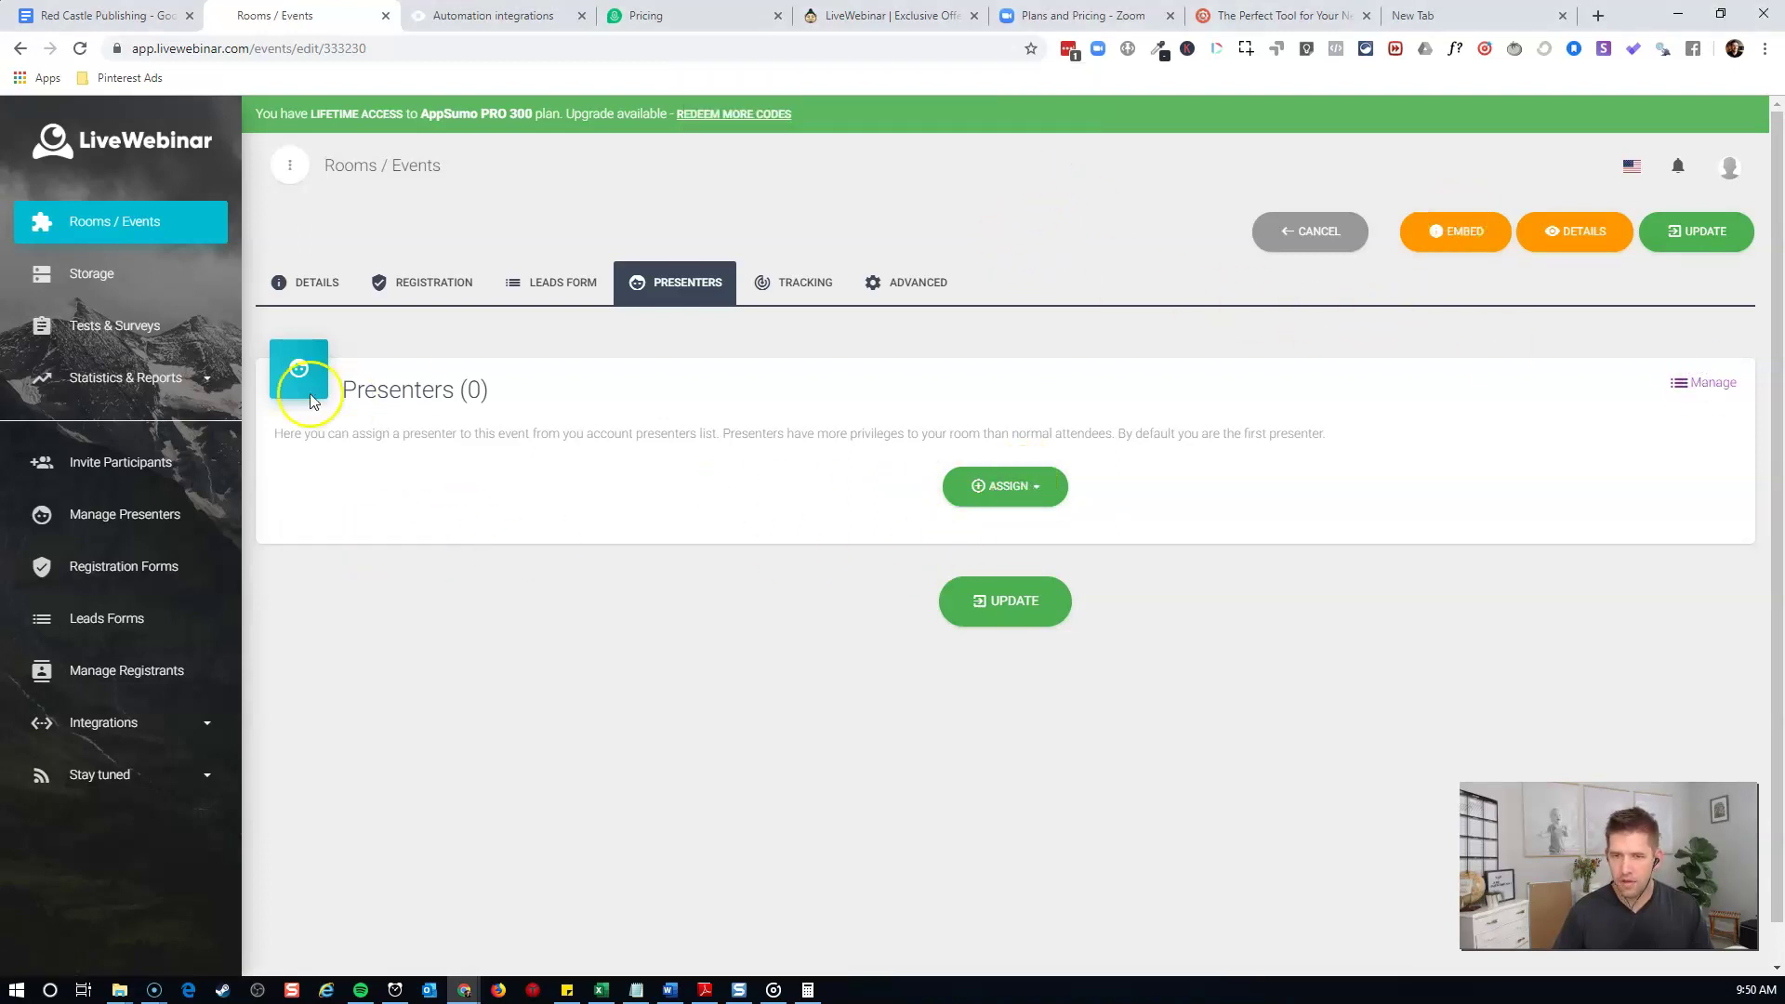
Turn on external tracking codes for the event
left_click(800, 292)
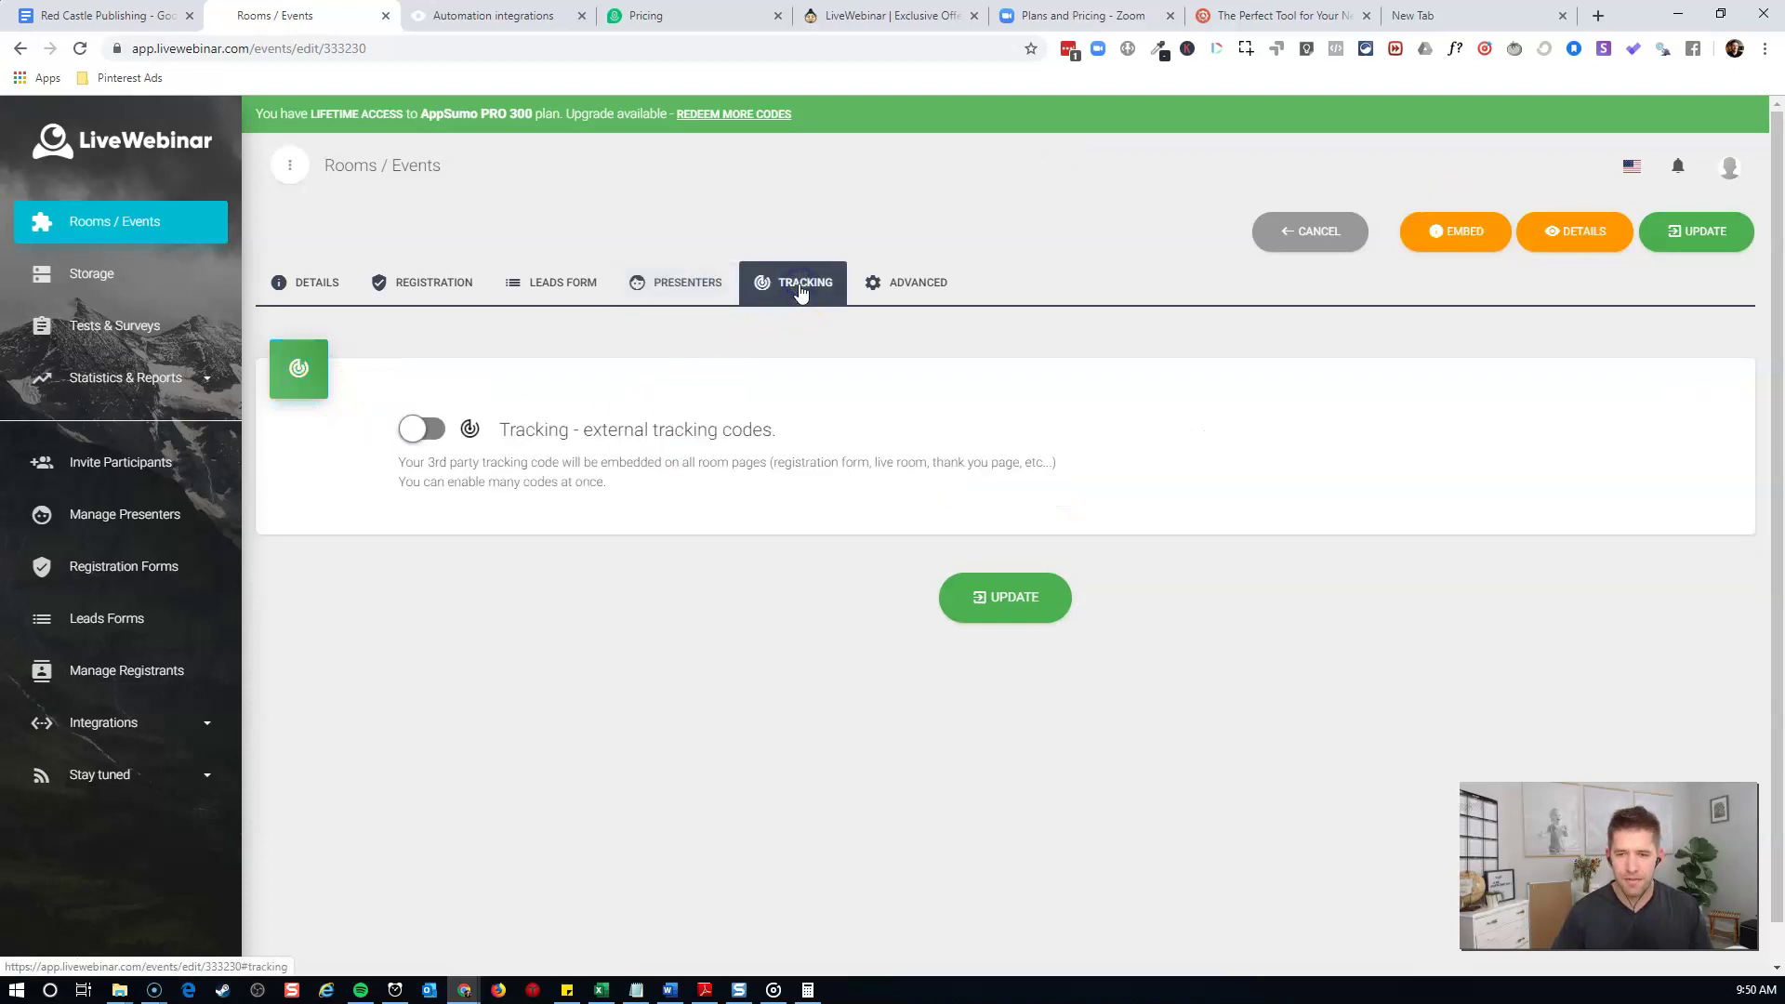
left_click(449, 428)
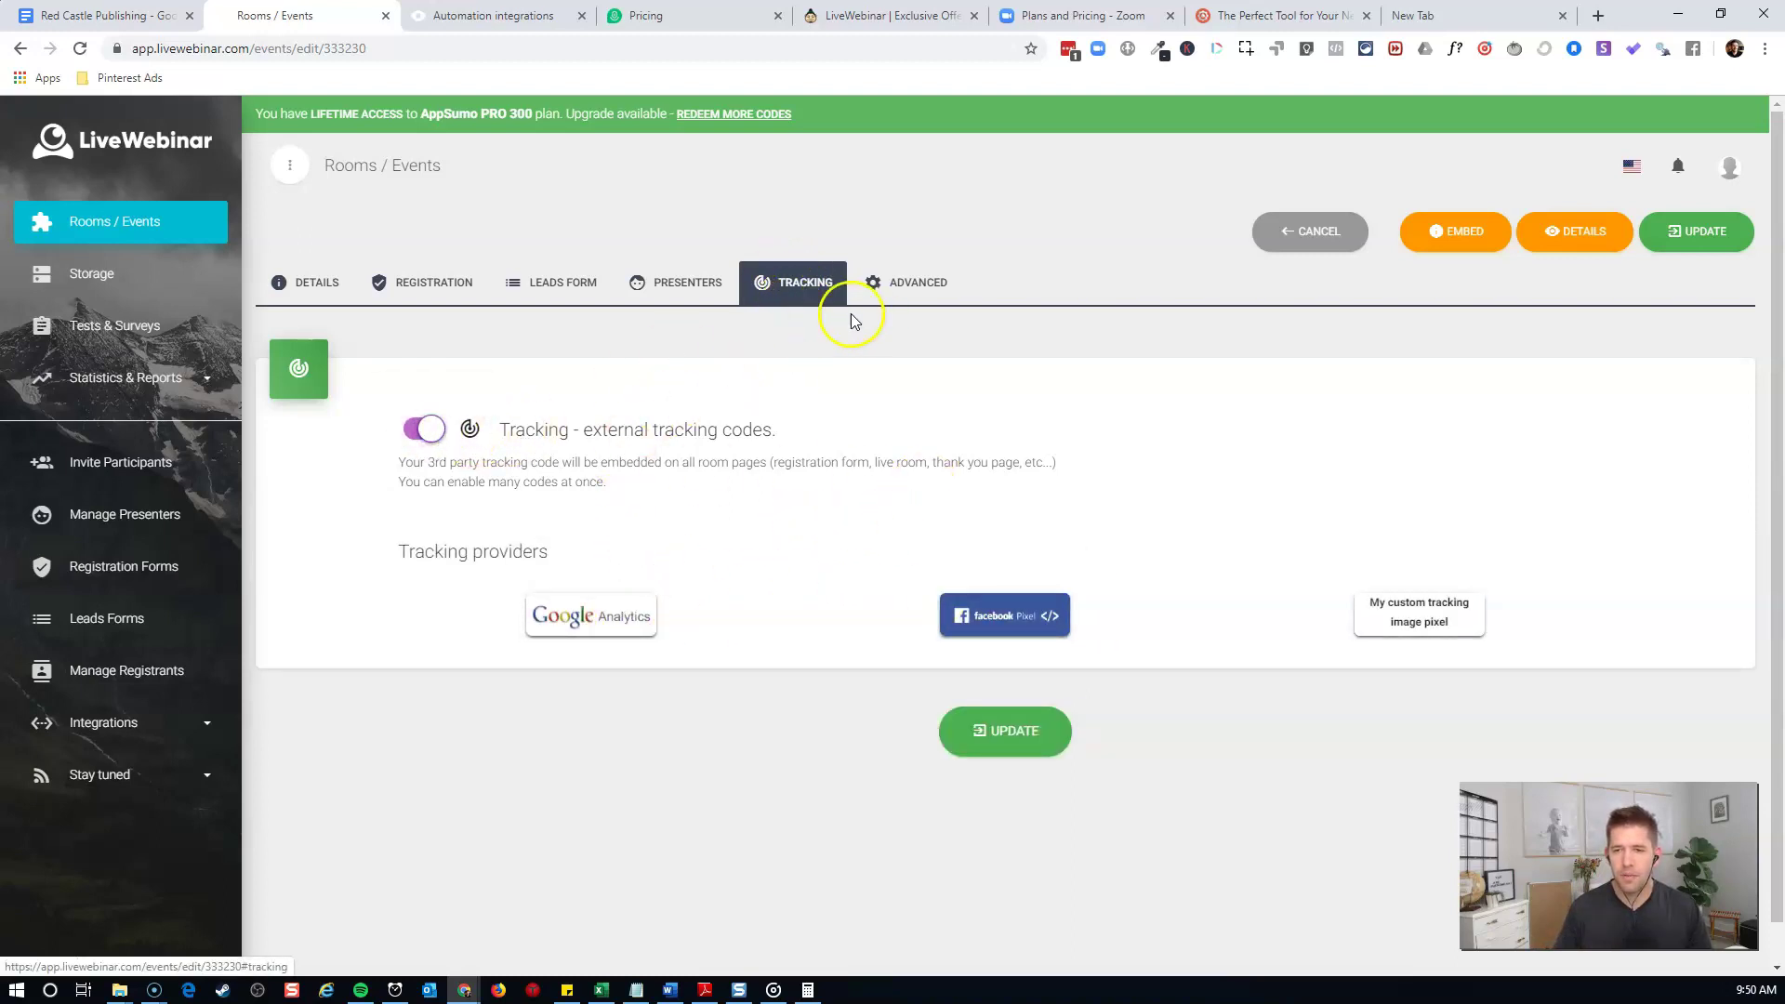
Review the event's advanced settings, trying the thank-you email option on and off and checking the leave page URL
left_click(923, 283)
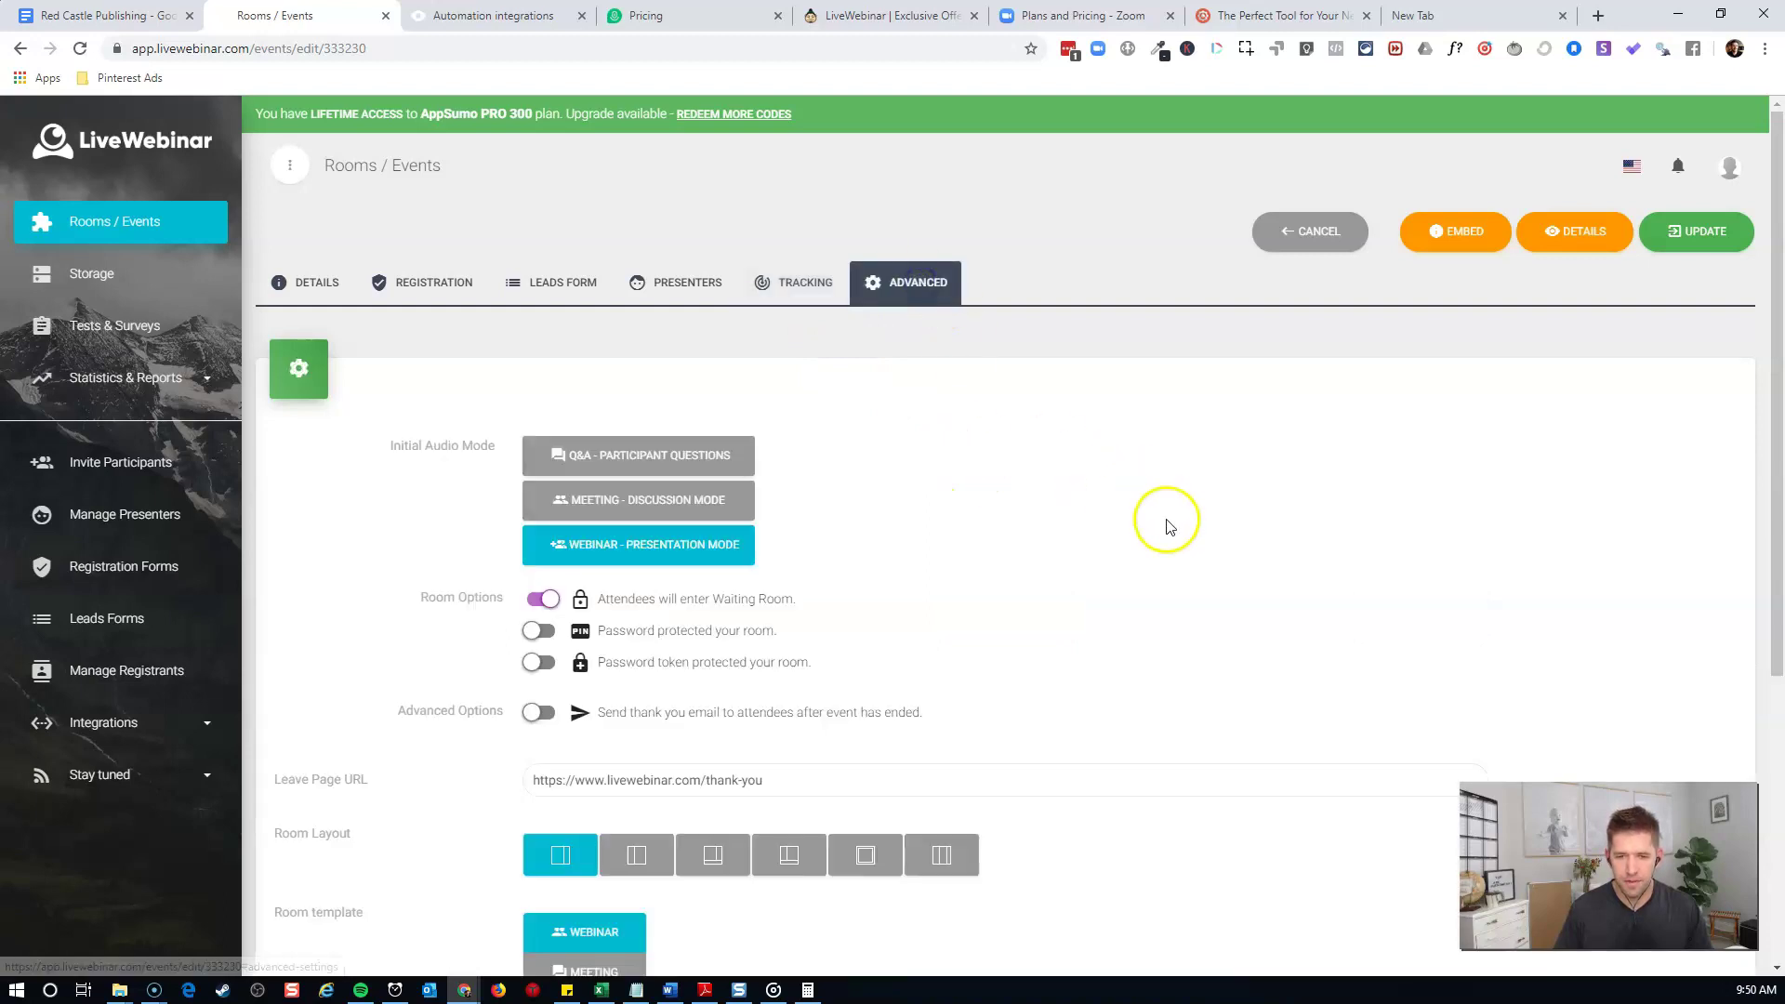
scroll(1167, 526, "down", 1)
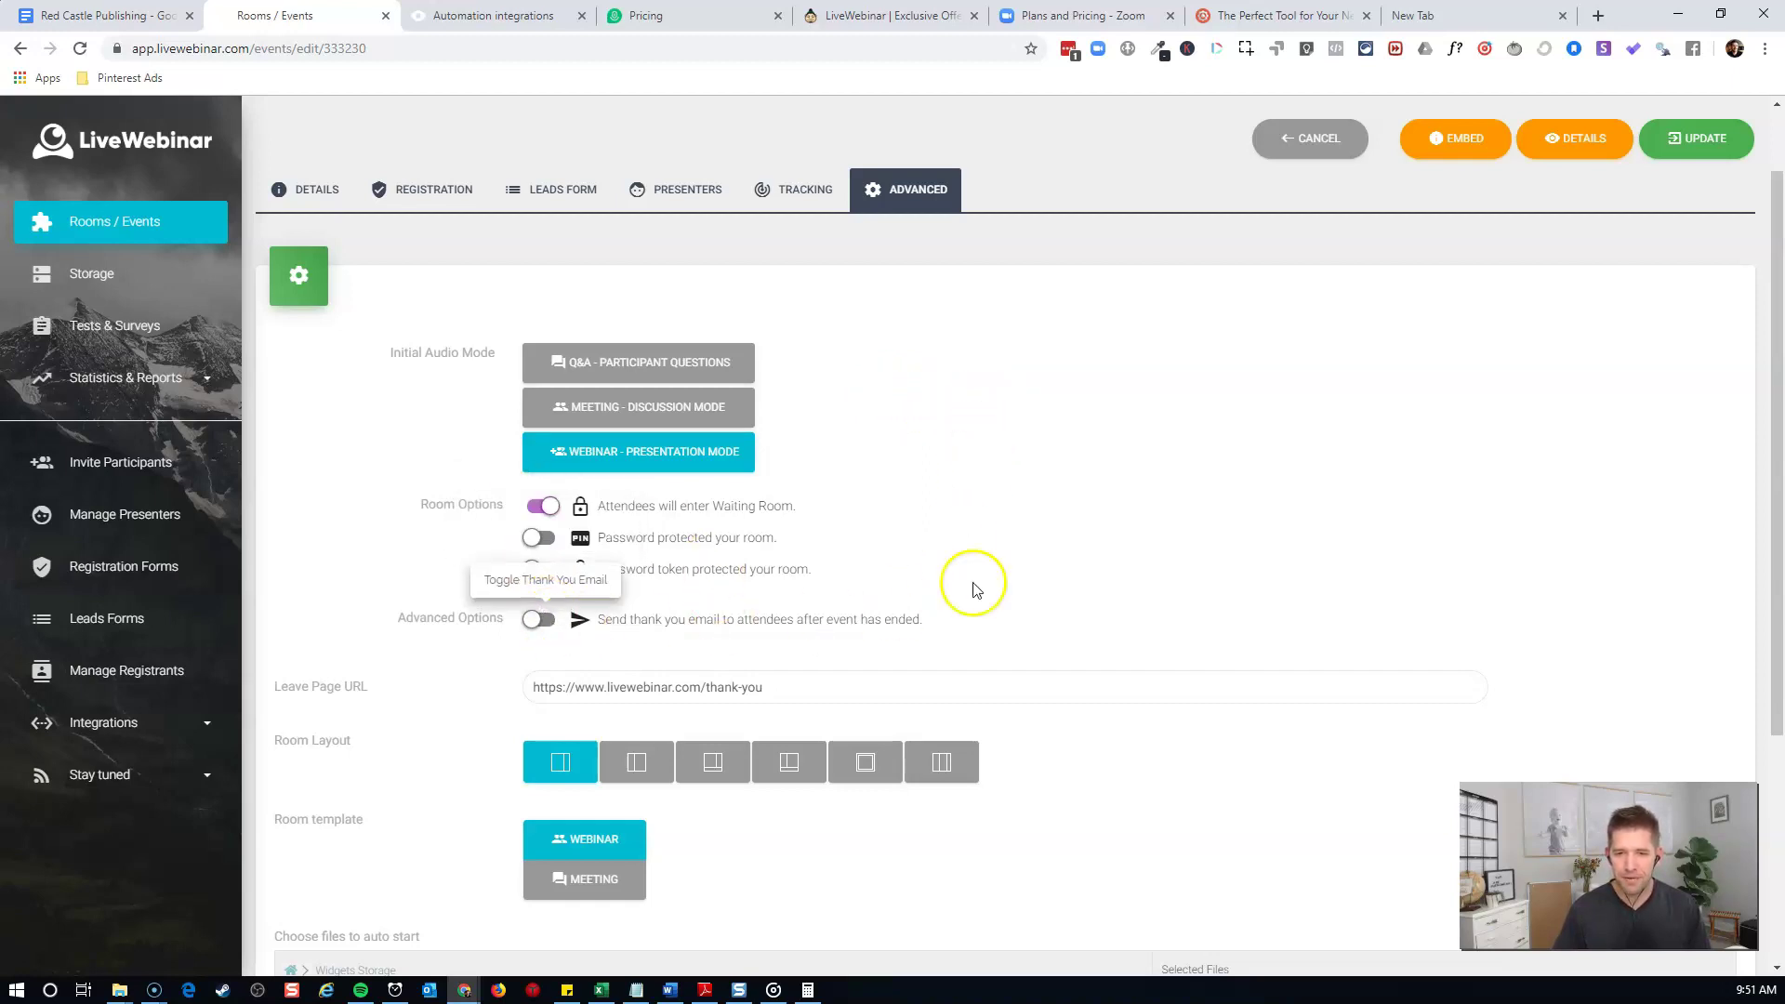
scroll(1199, 517, "down", 1)
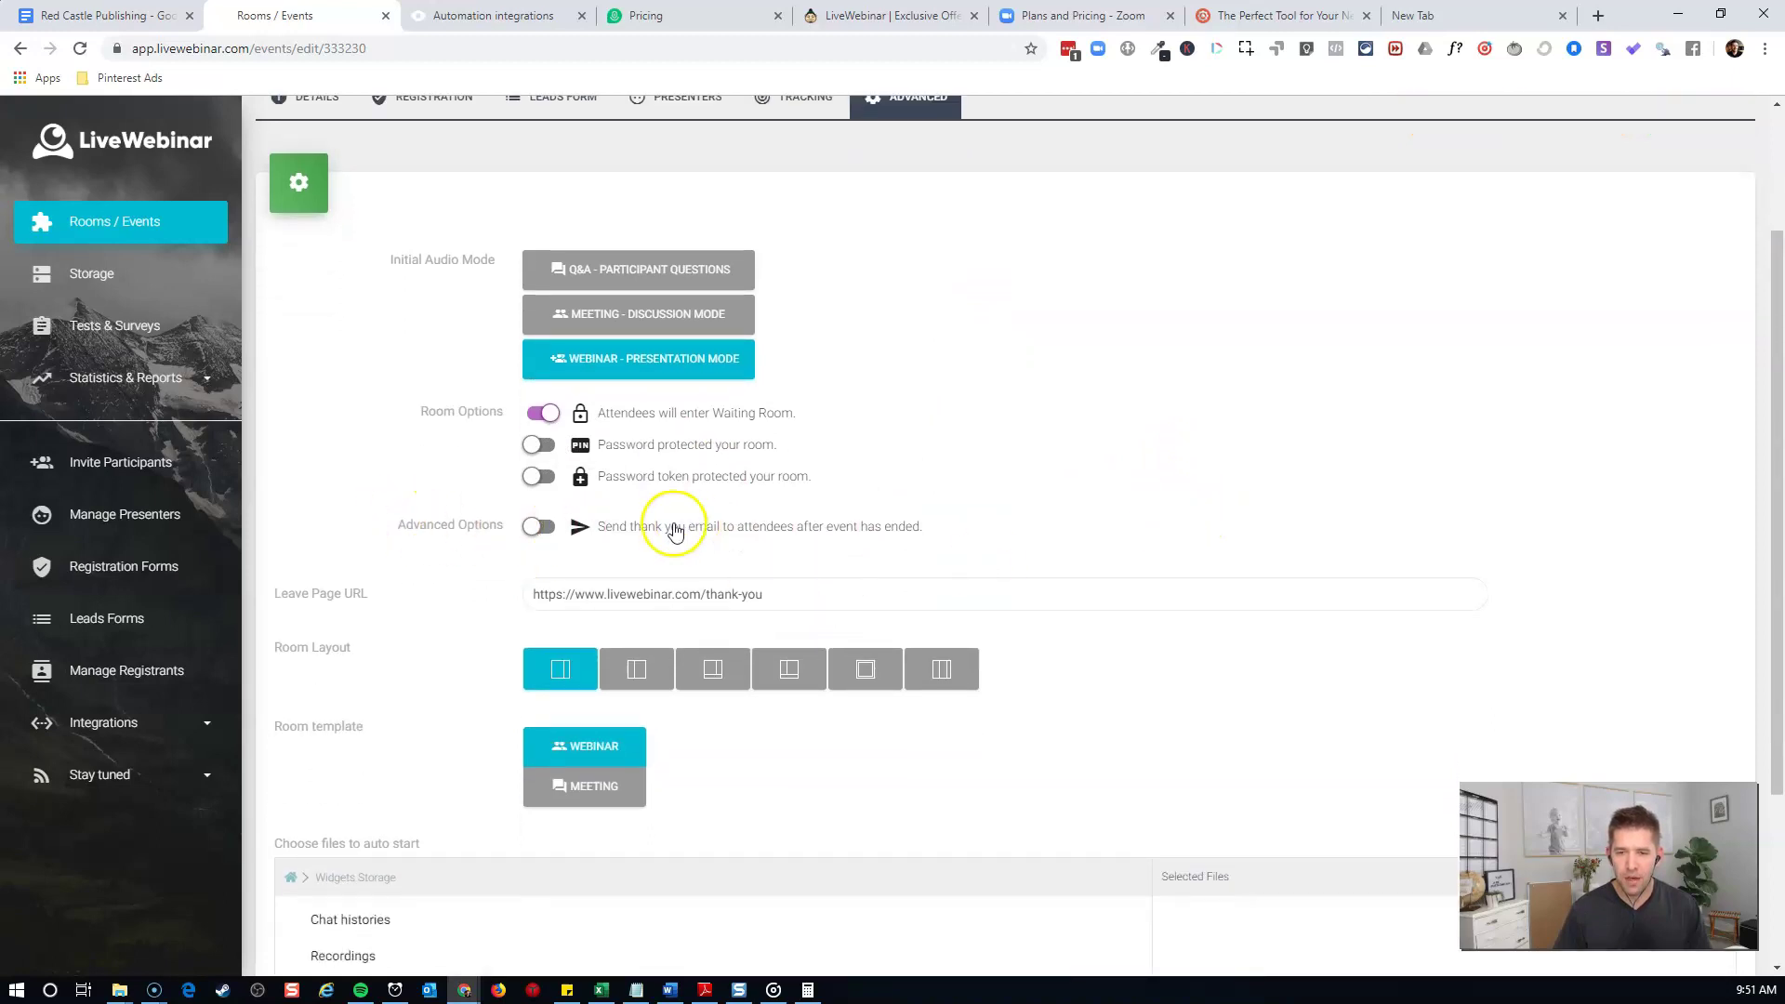
left_click(539, 530)
left_click(538, 531)
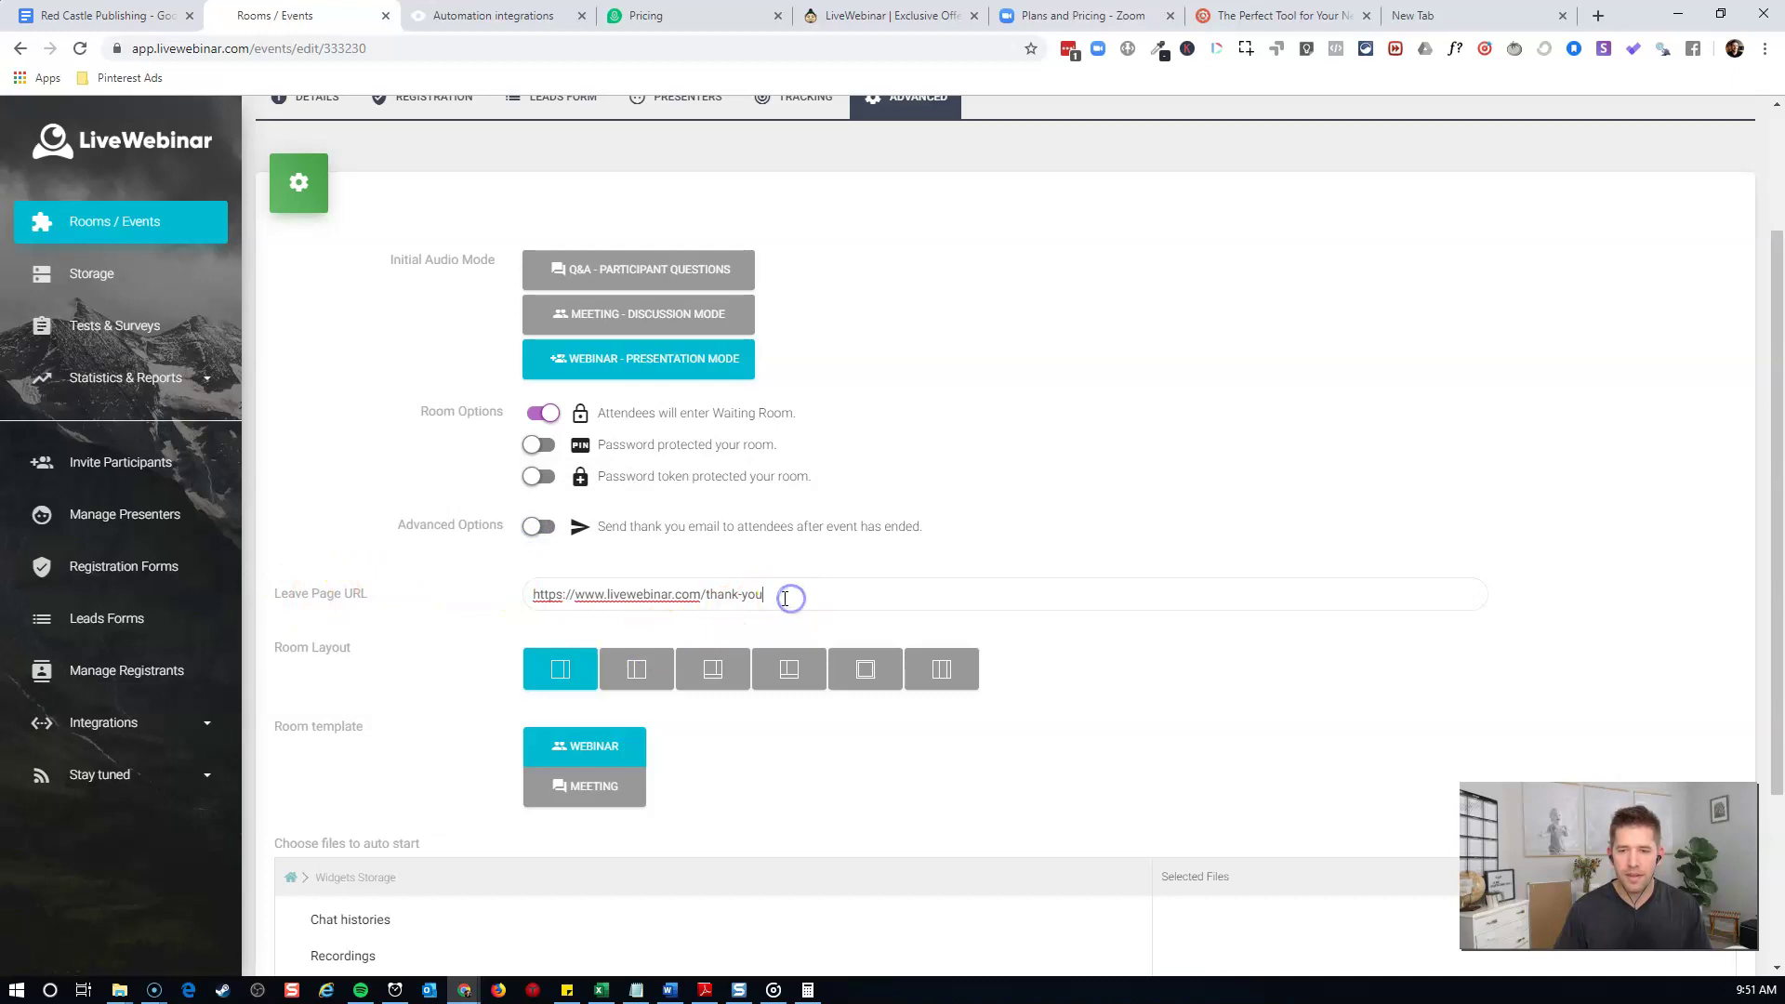
left_click(856, 584)
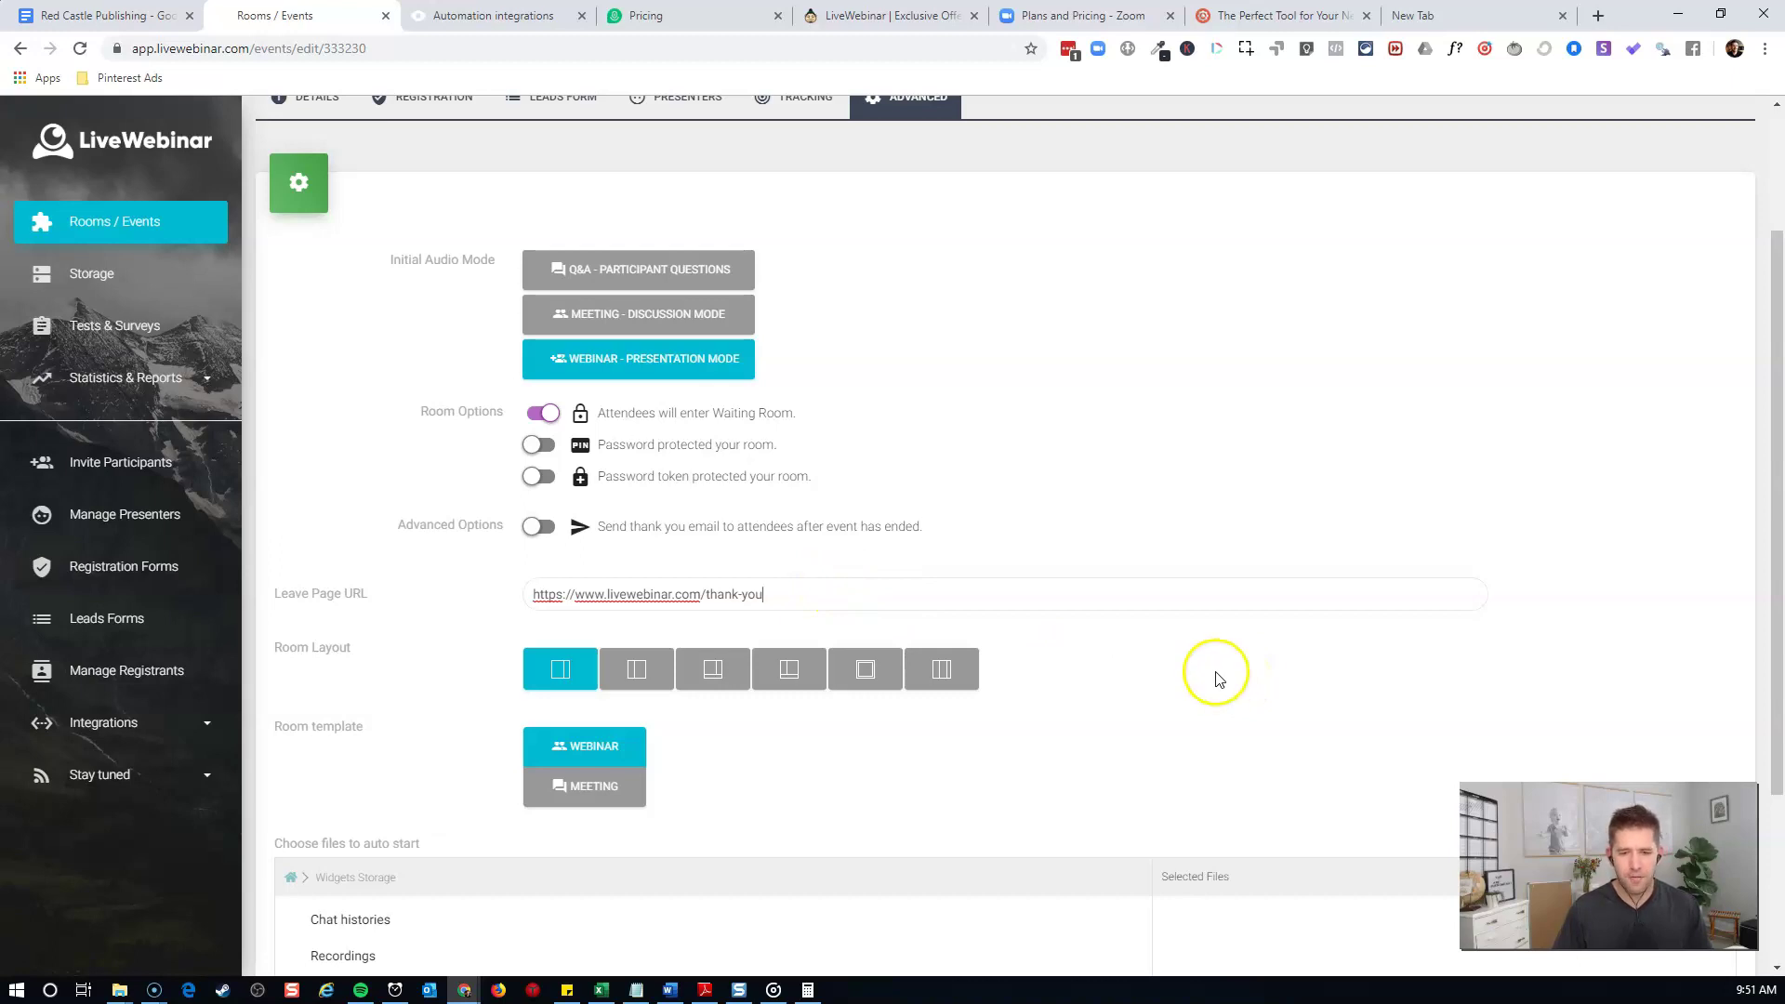
Review the room layout, room template and auto-start file settings, and save the event with Update
scroll(1217, 674, "down", 1)
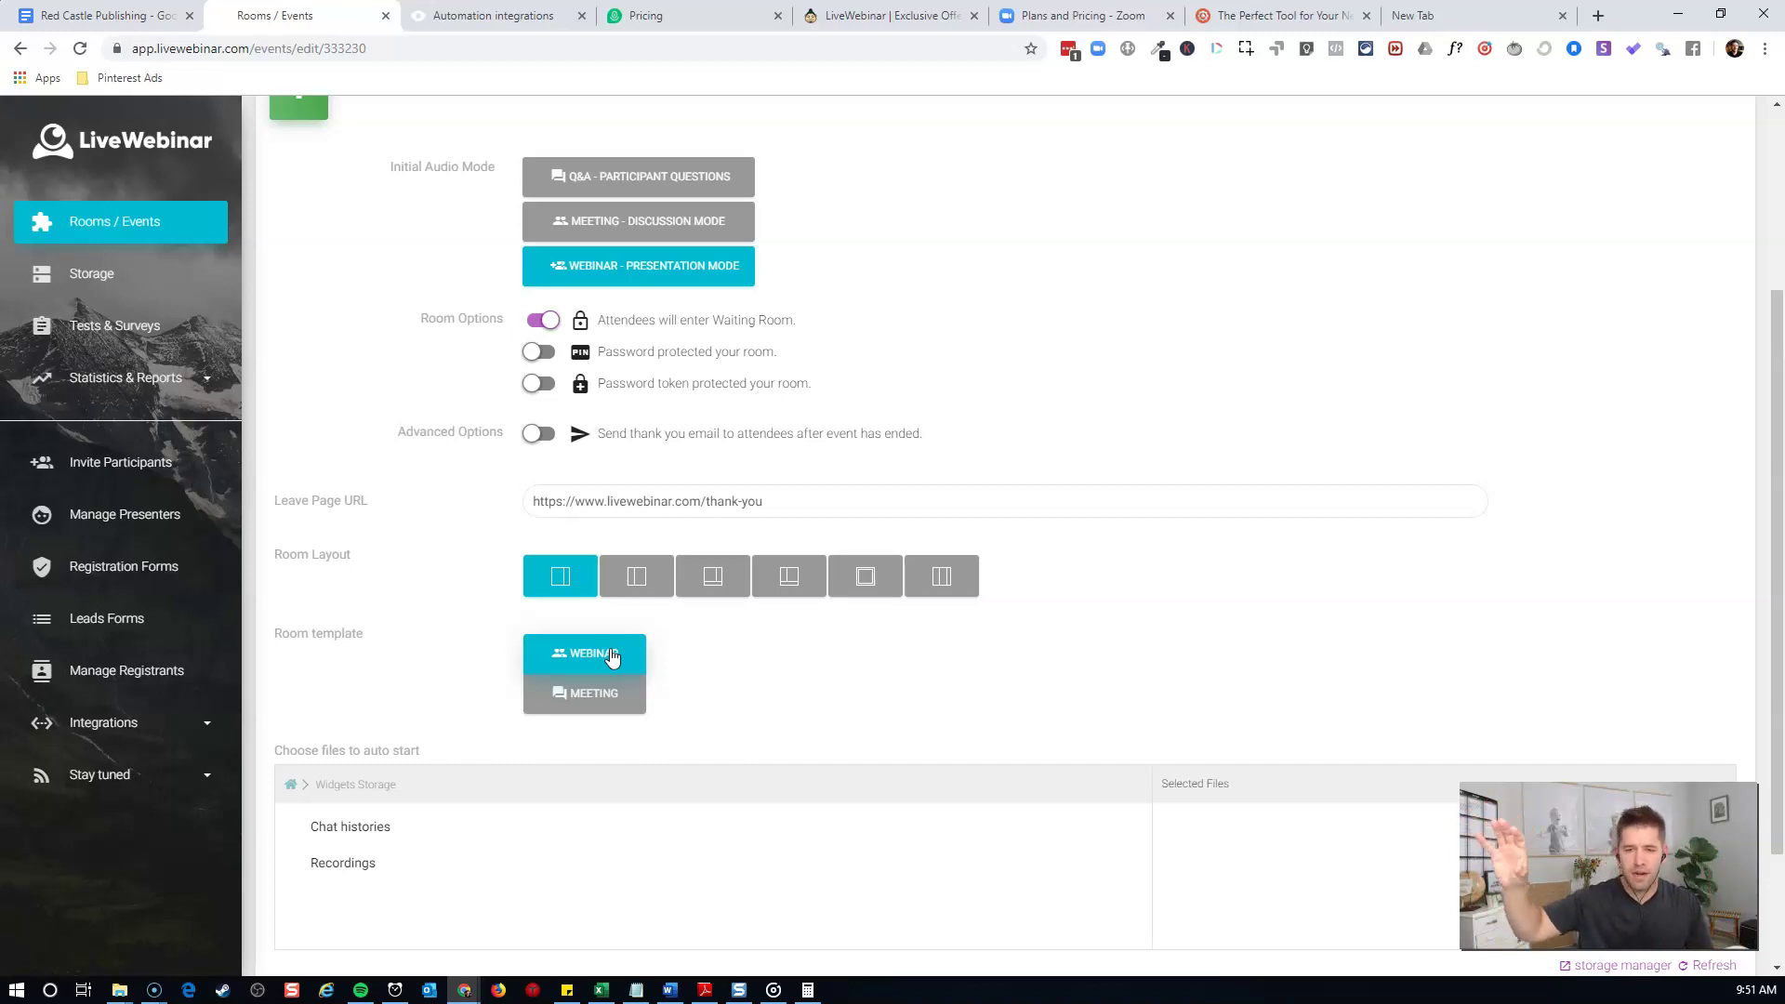
scroll(849, 665, "down", 3)
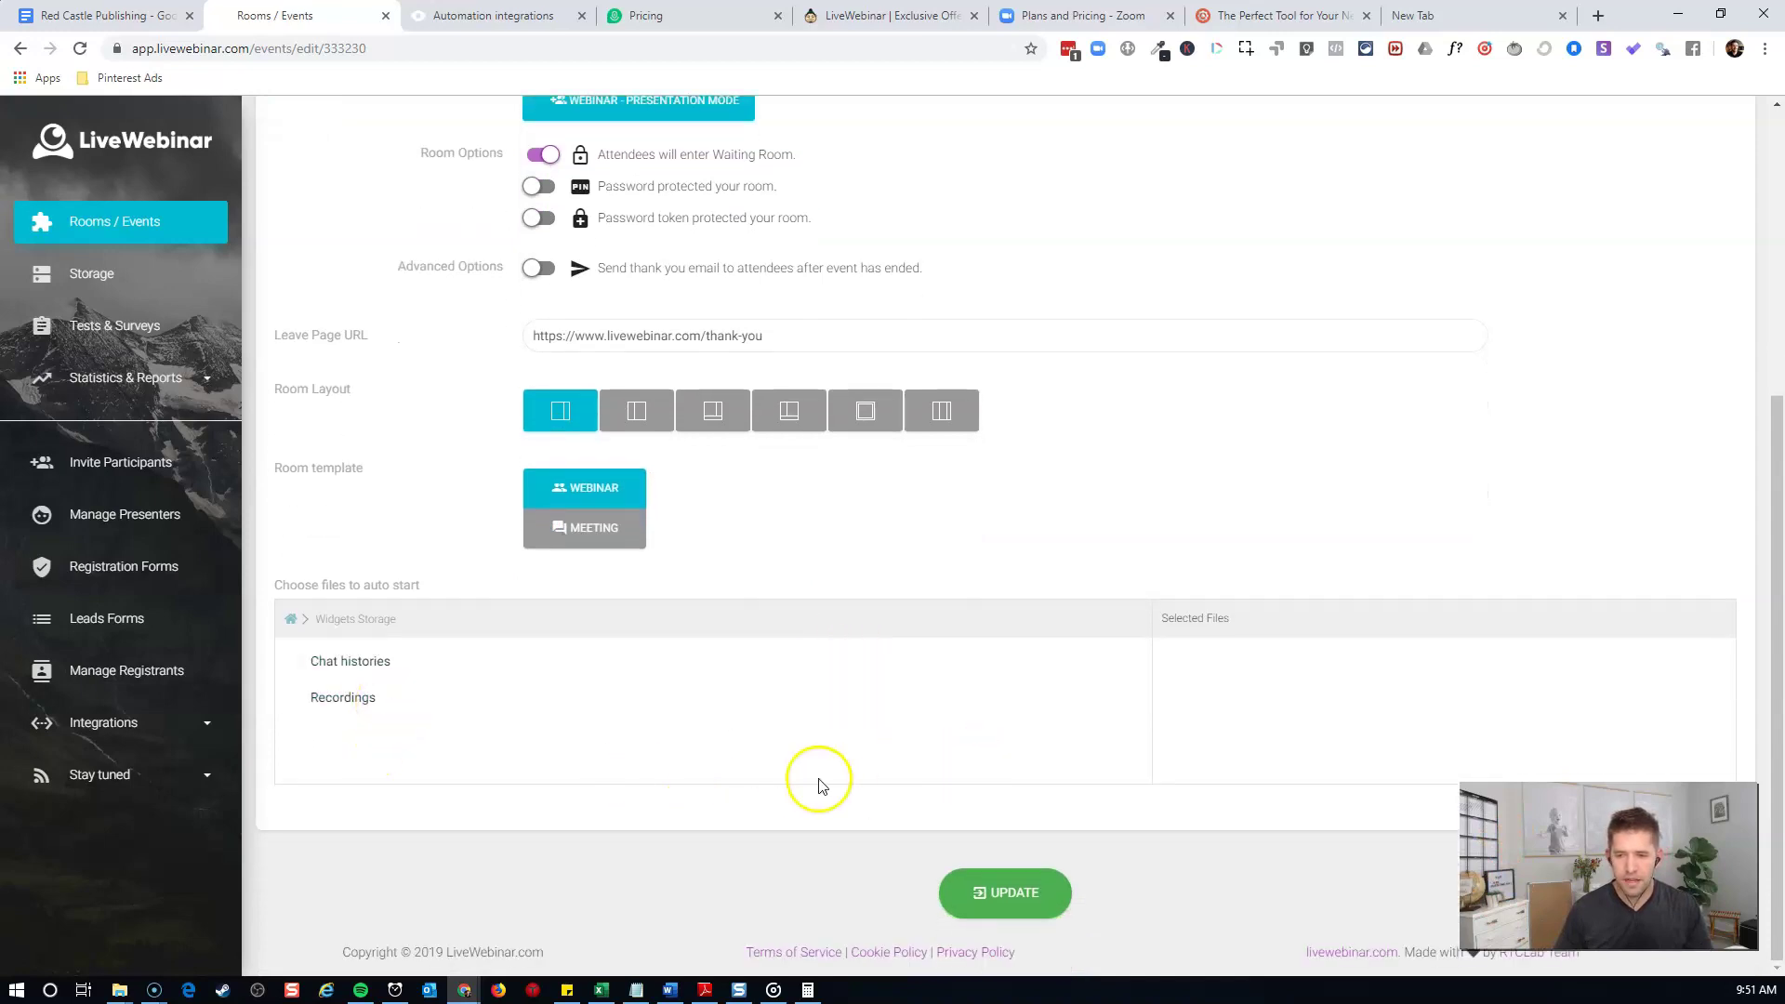
scroll(865, 849, "up", 5)
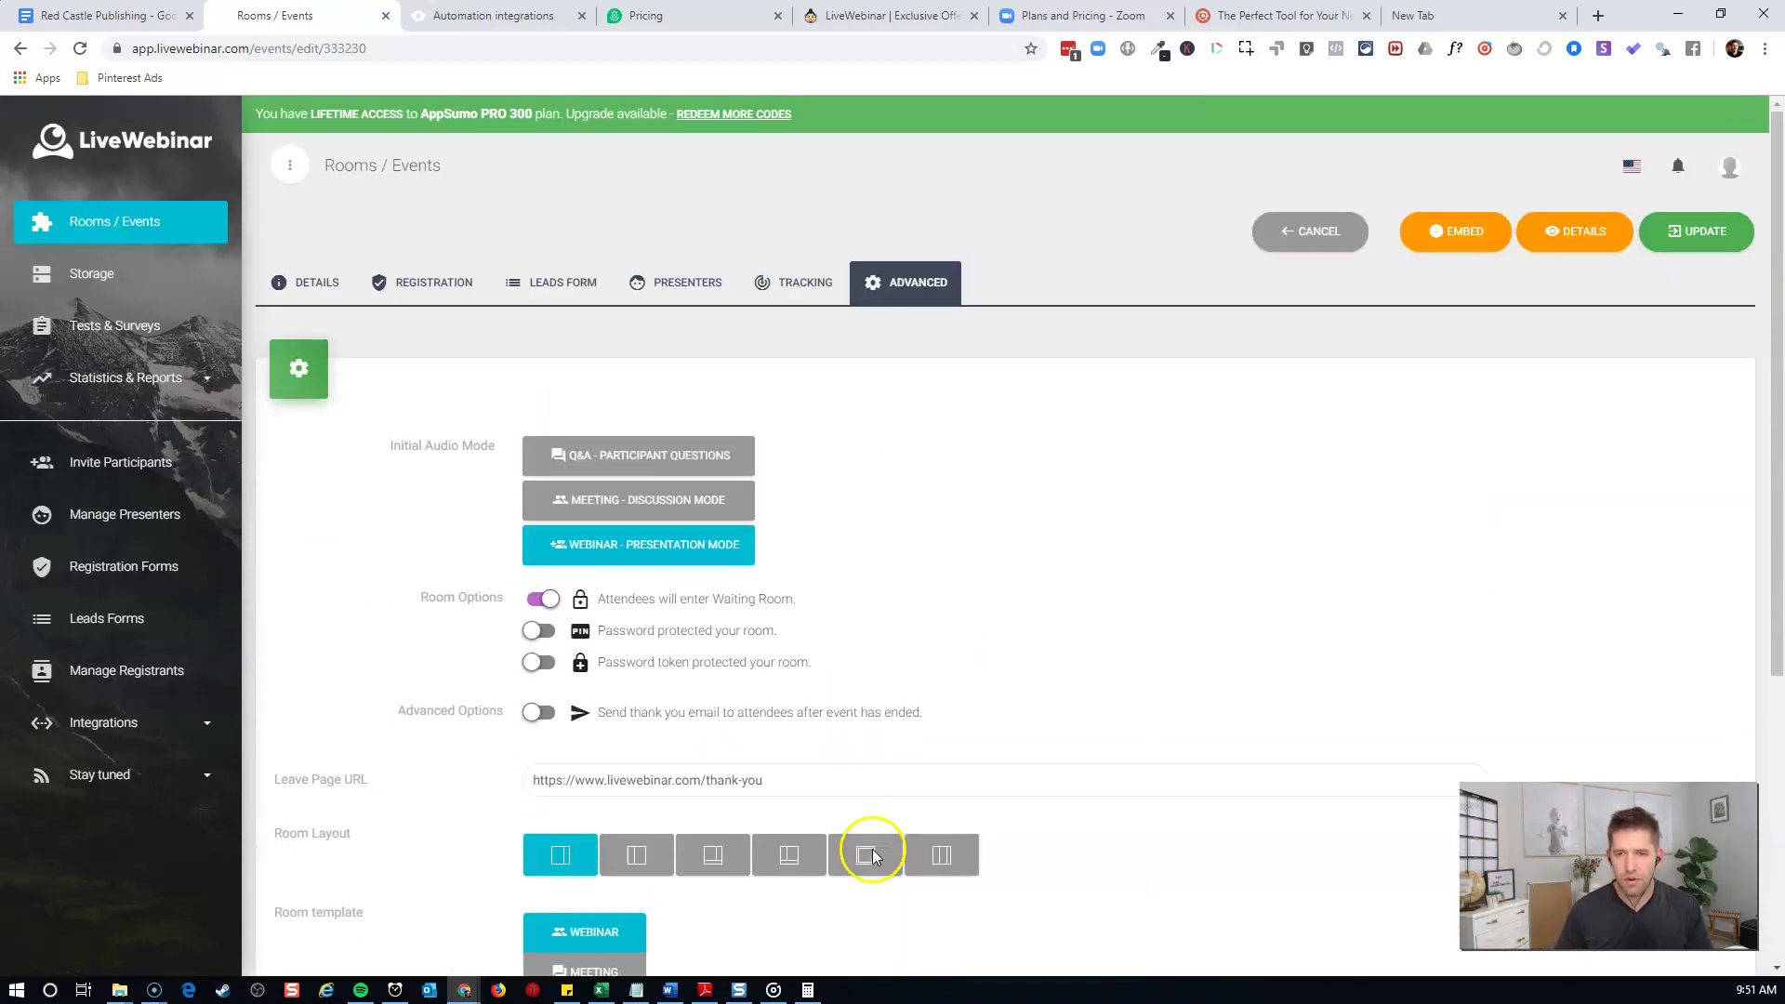
scroll(1166, 719, "down", 5)
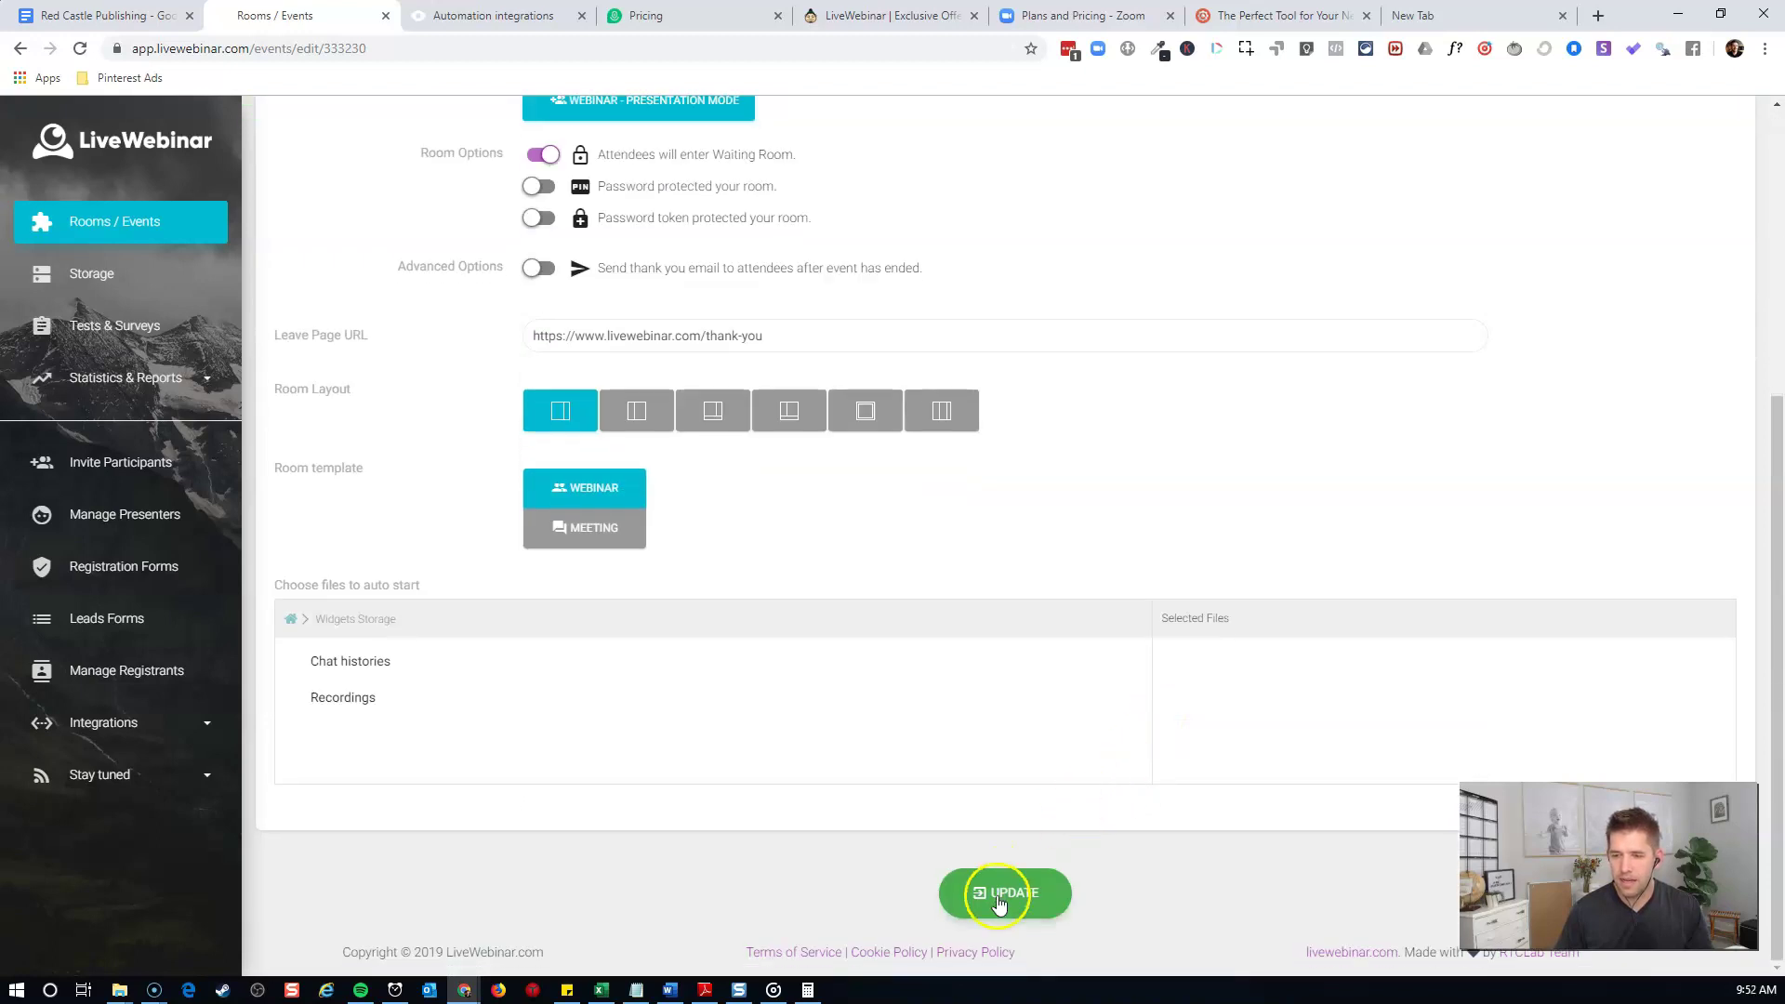
left_click(959, 889)
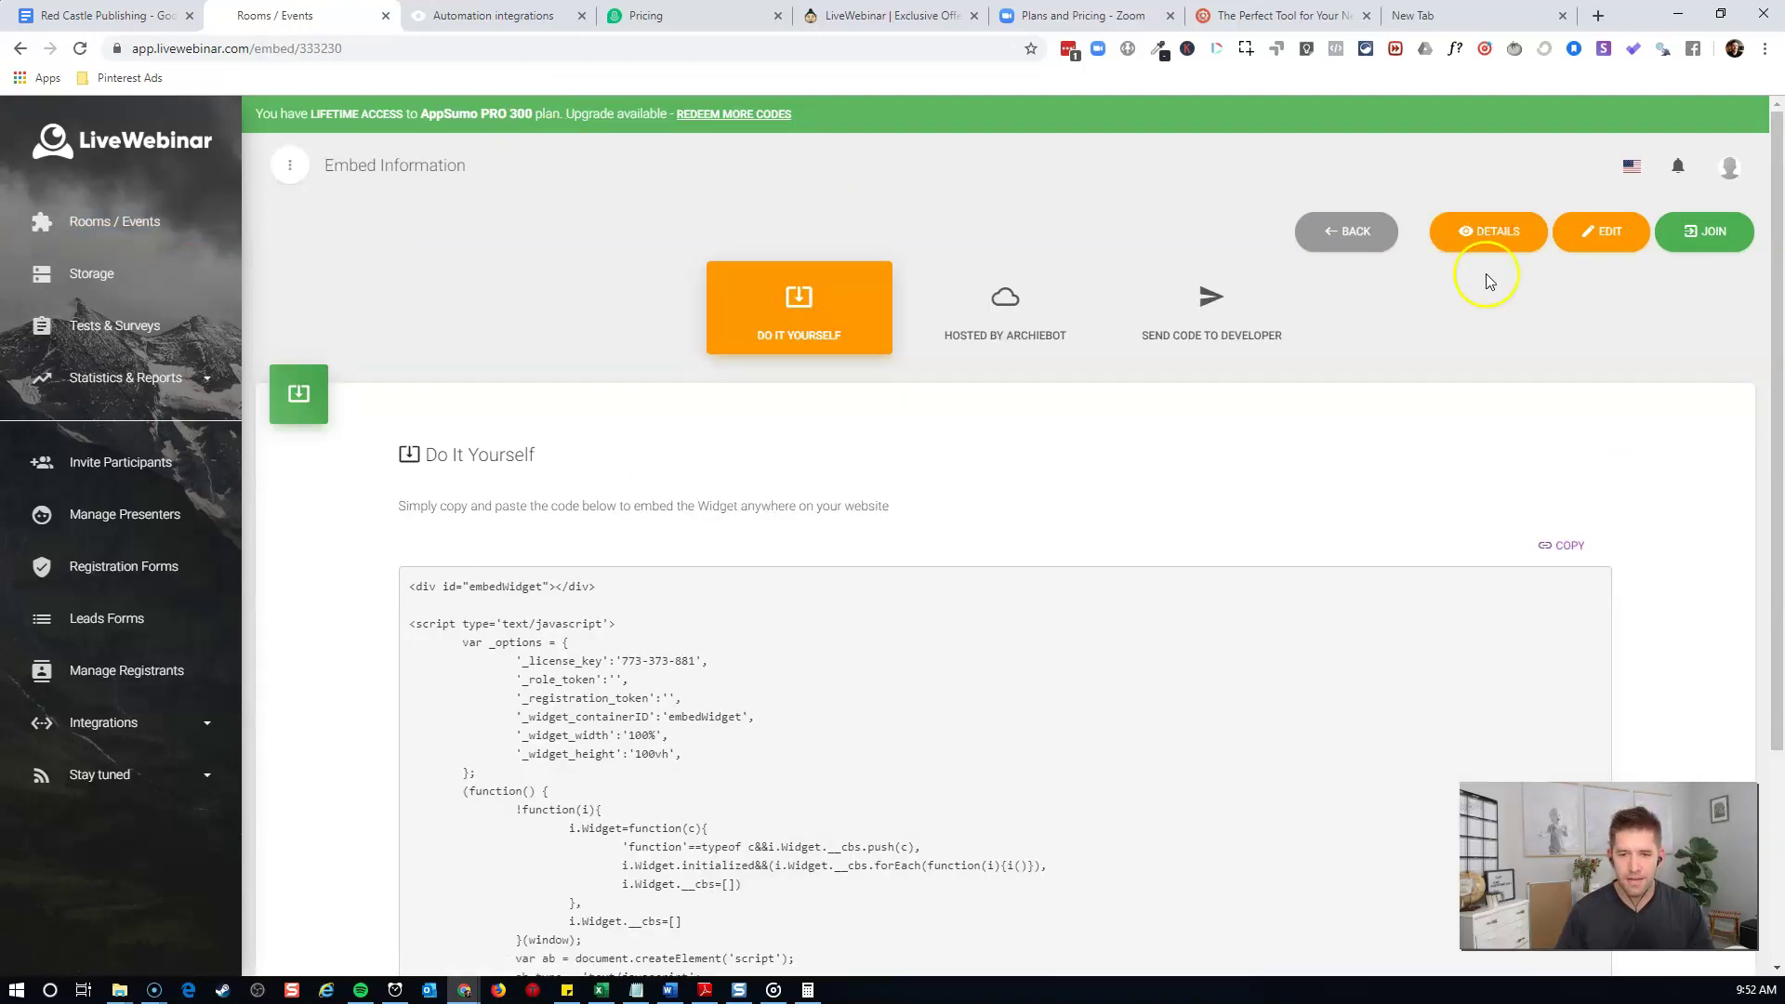
Examine the event's do-it-yourself embed code and go back to the automation integrations page
scroll(1113, 483, "down", 3)
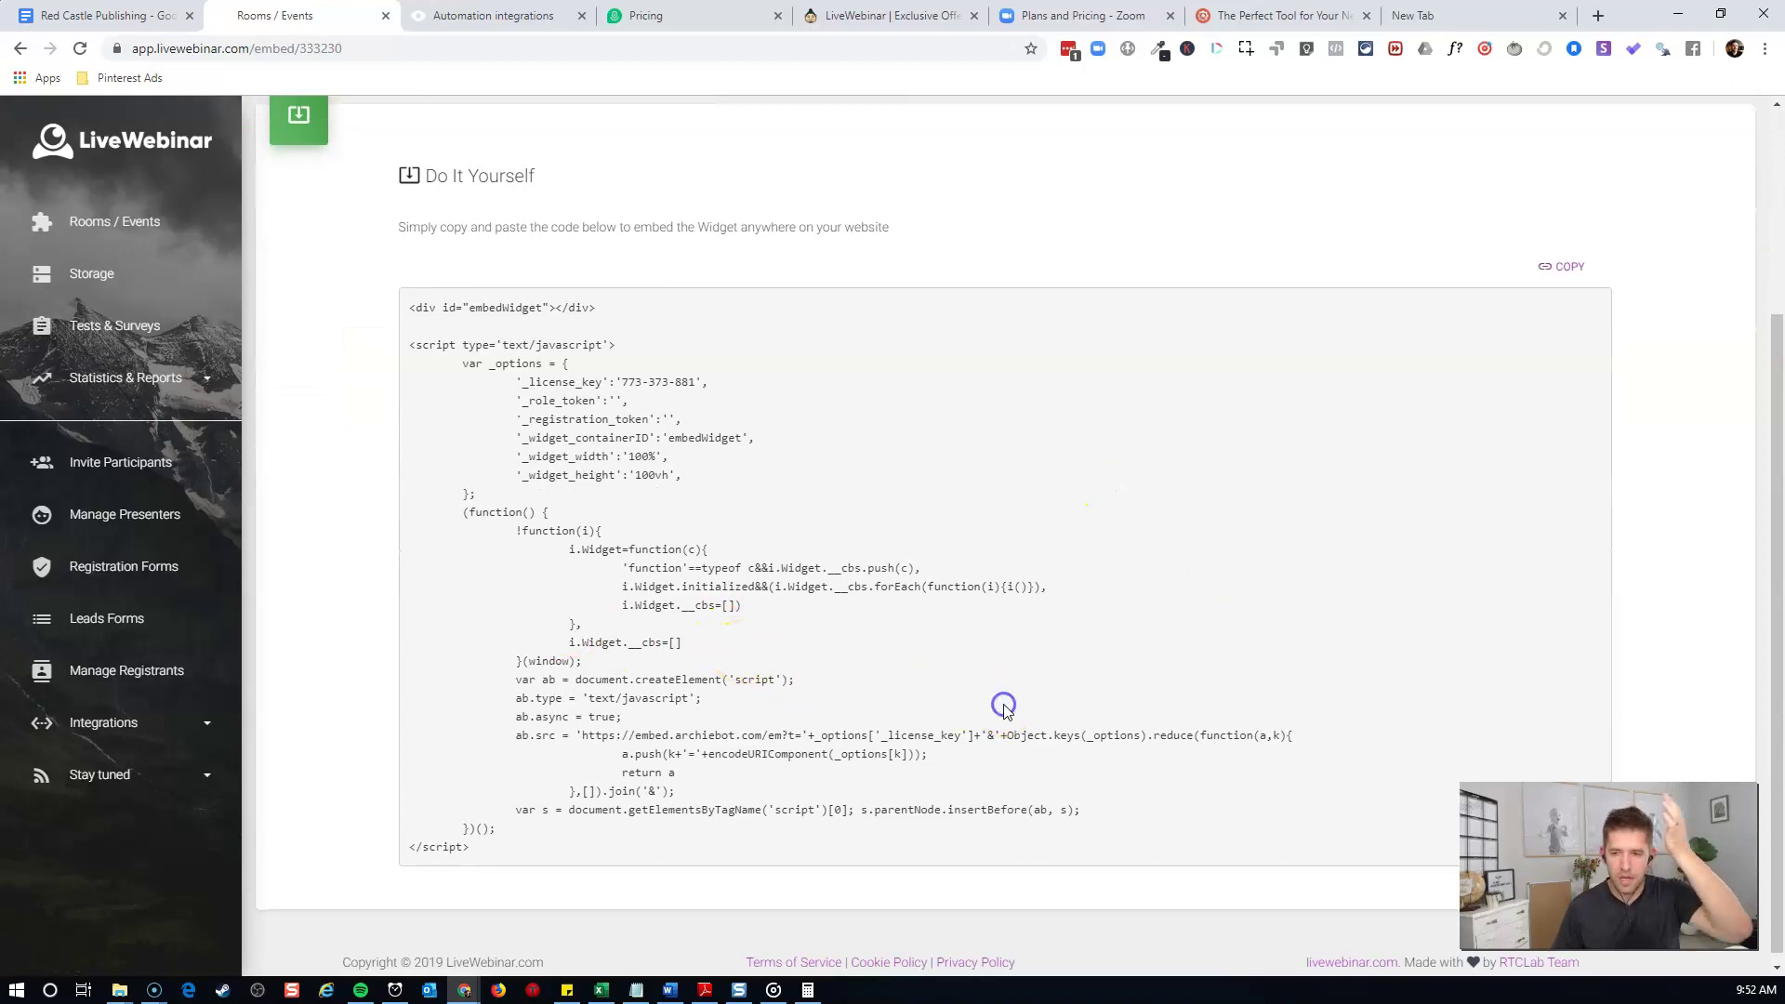
left_click(484, 16)
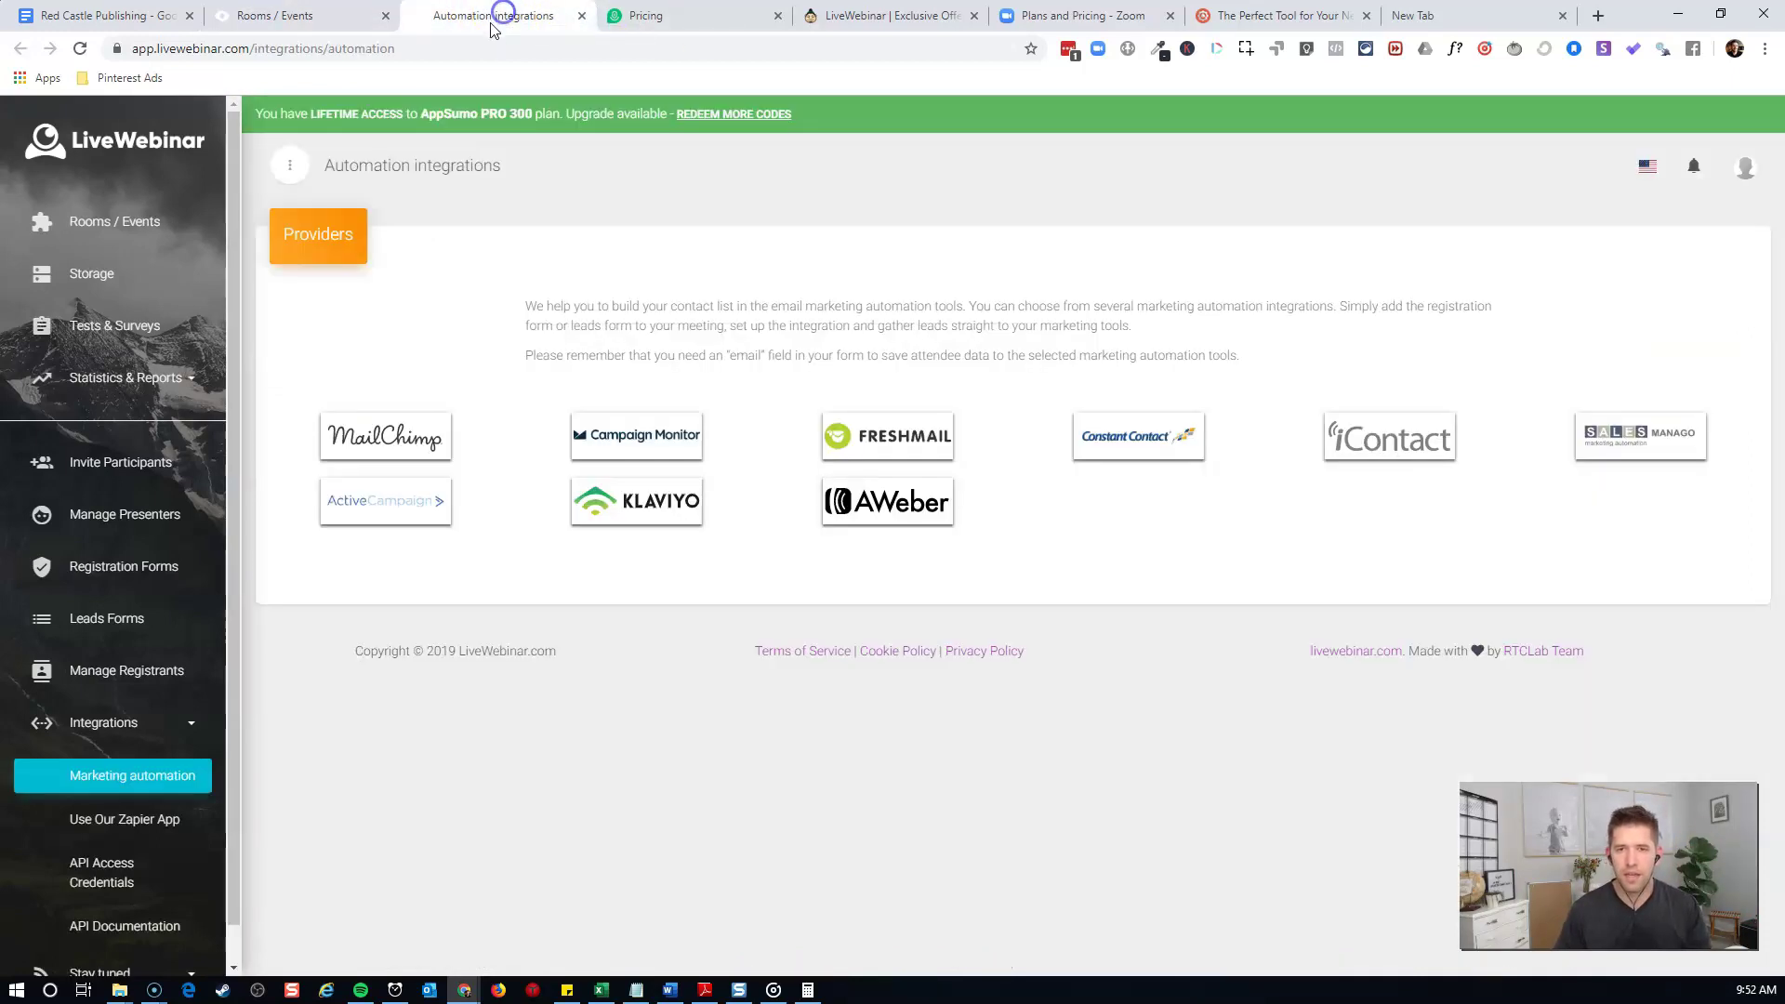
Create a page titled "Example Embed Of Webinar" on the incomemesh.com WordPress site, save the draft and open it in Elementor
left_click(489, 39)
type("income")
key("Return")
left_click(356, 192)
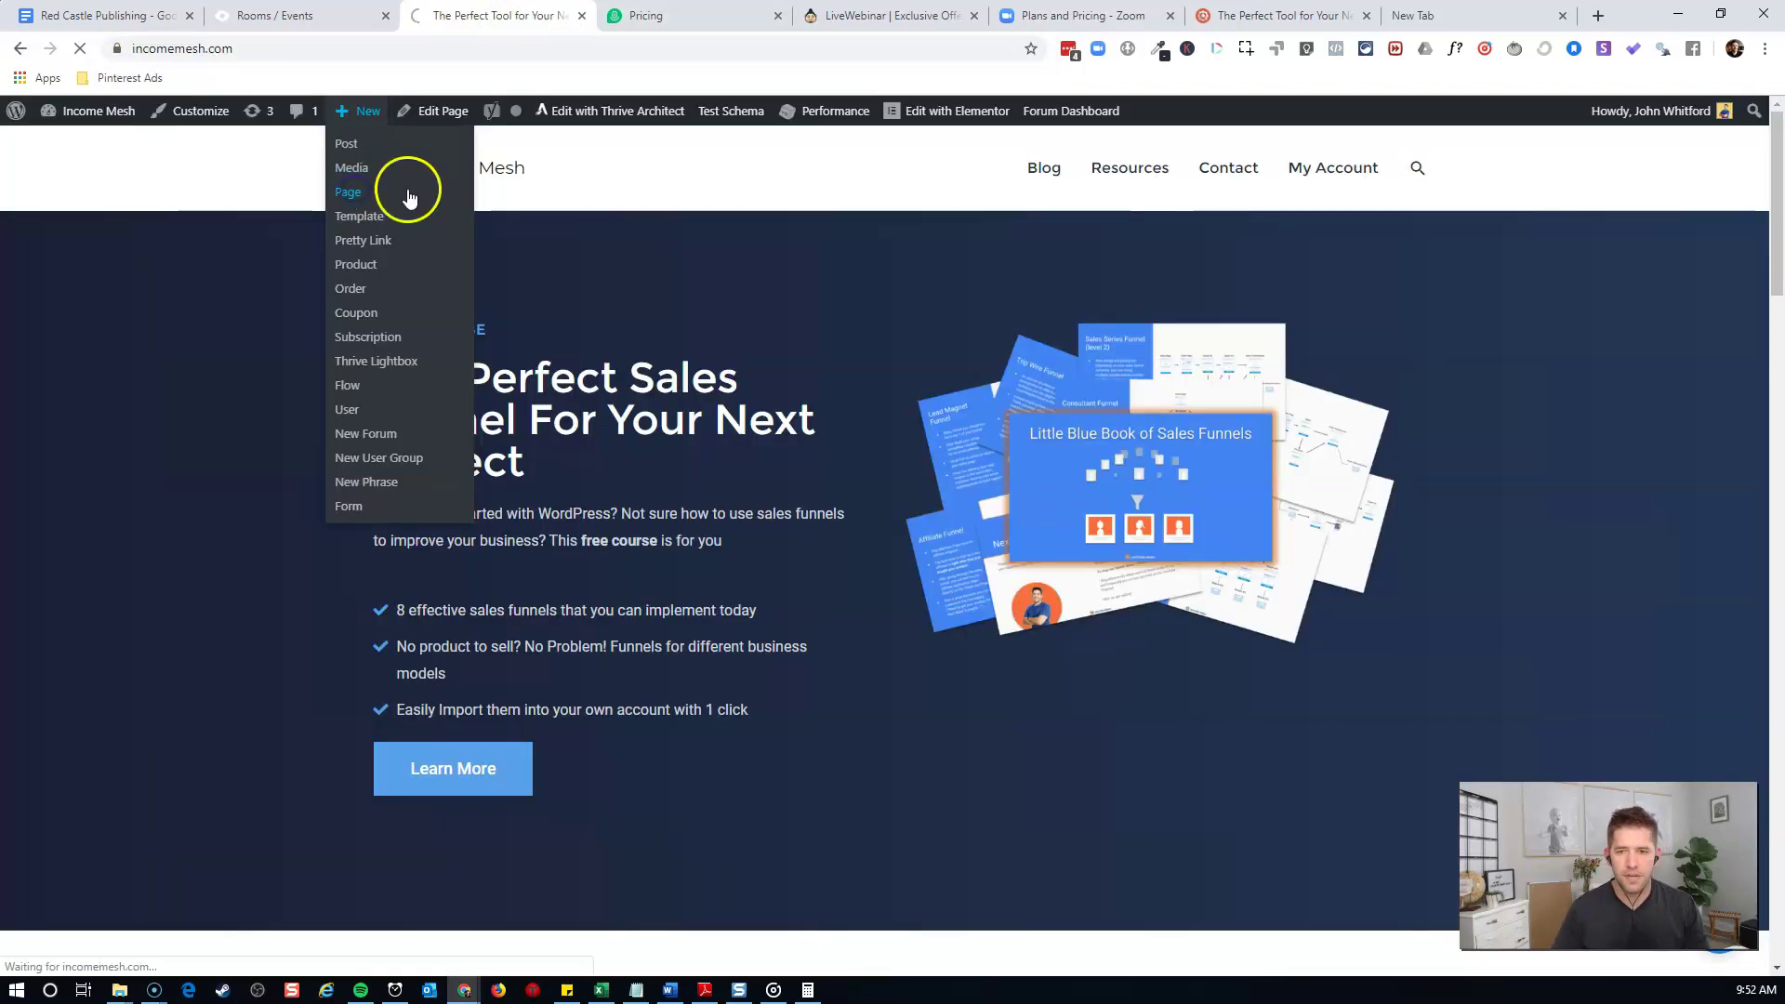
left_click(573, 398)
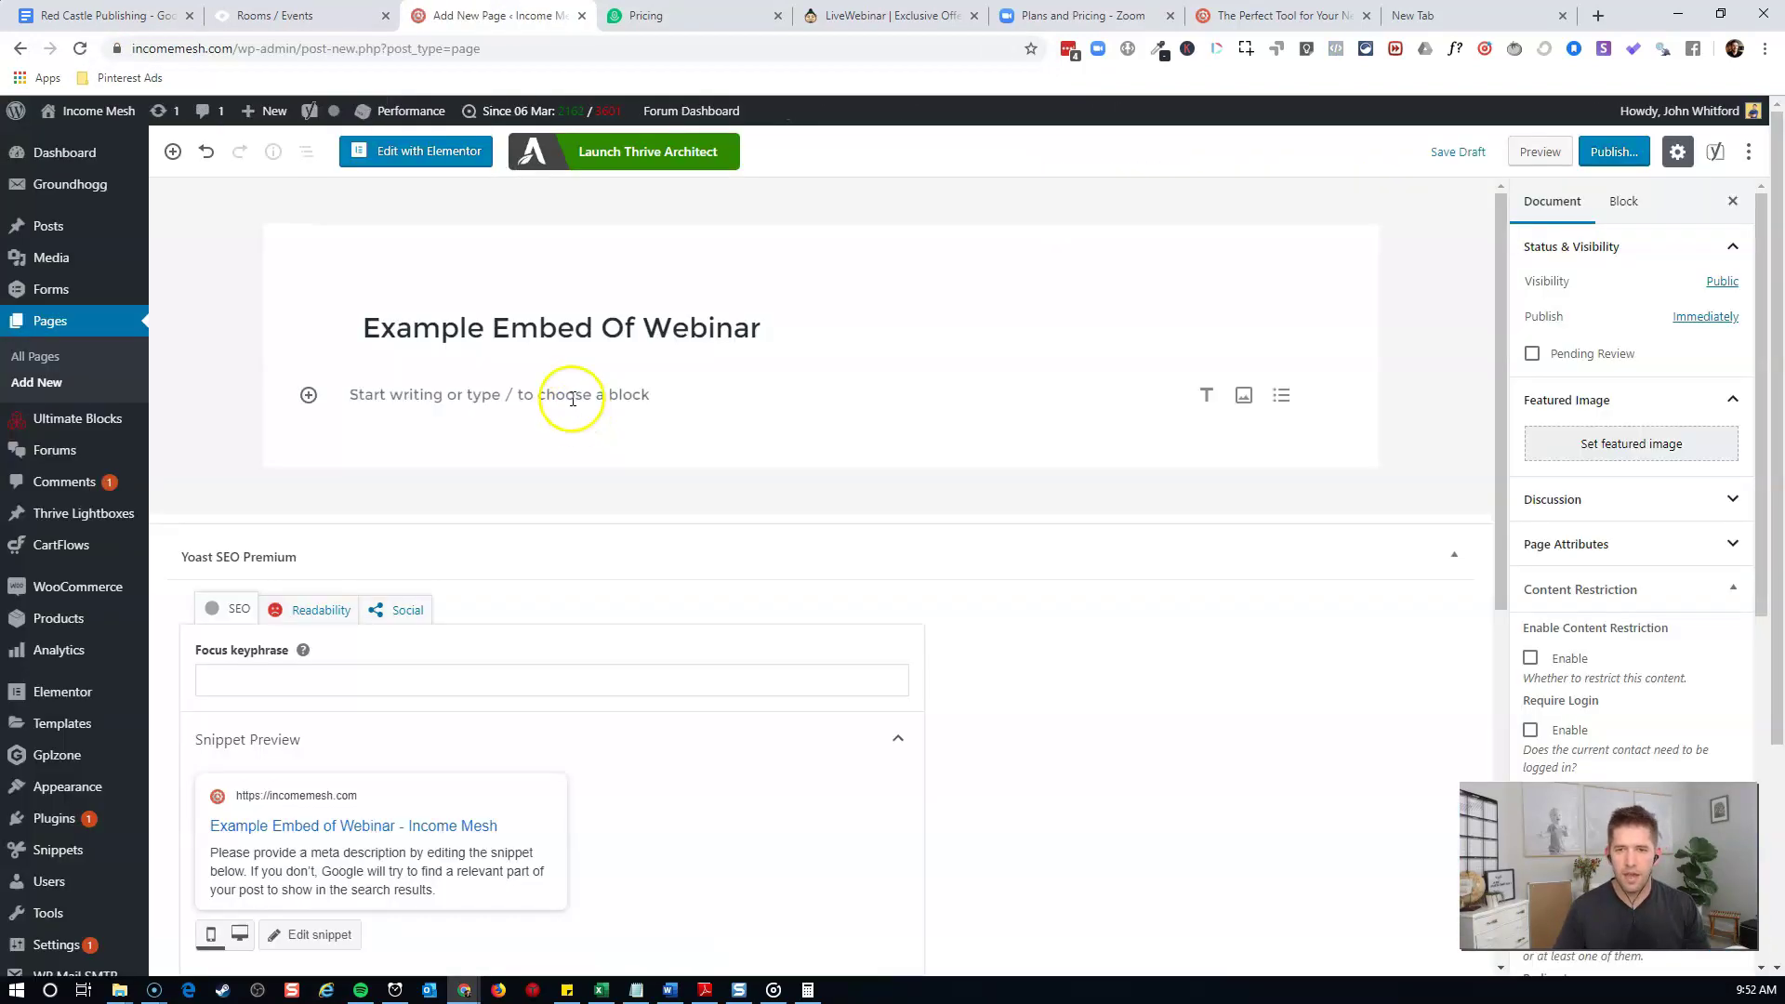
left_click(1474, 151)
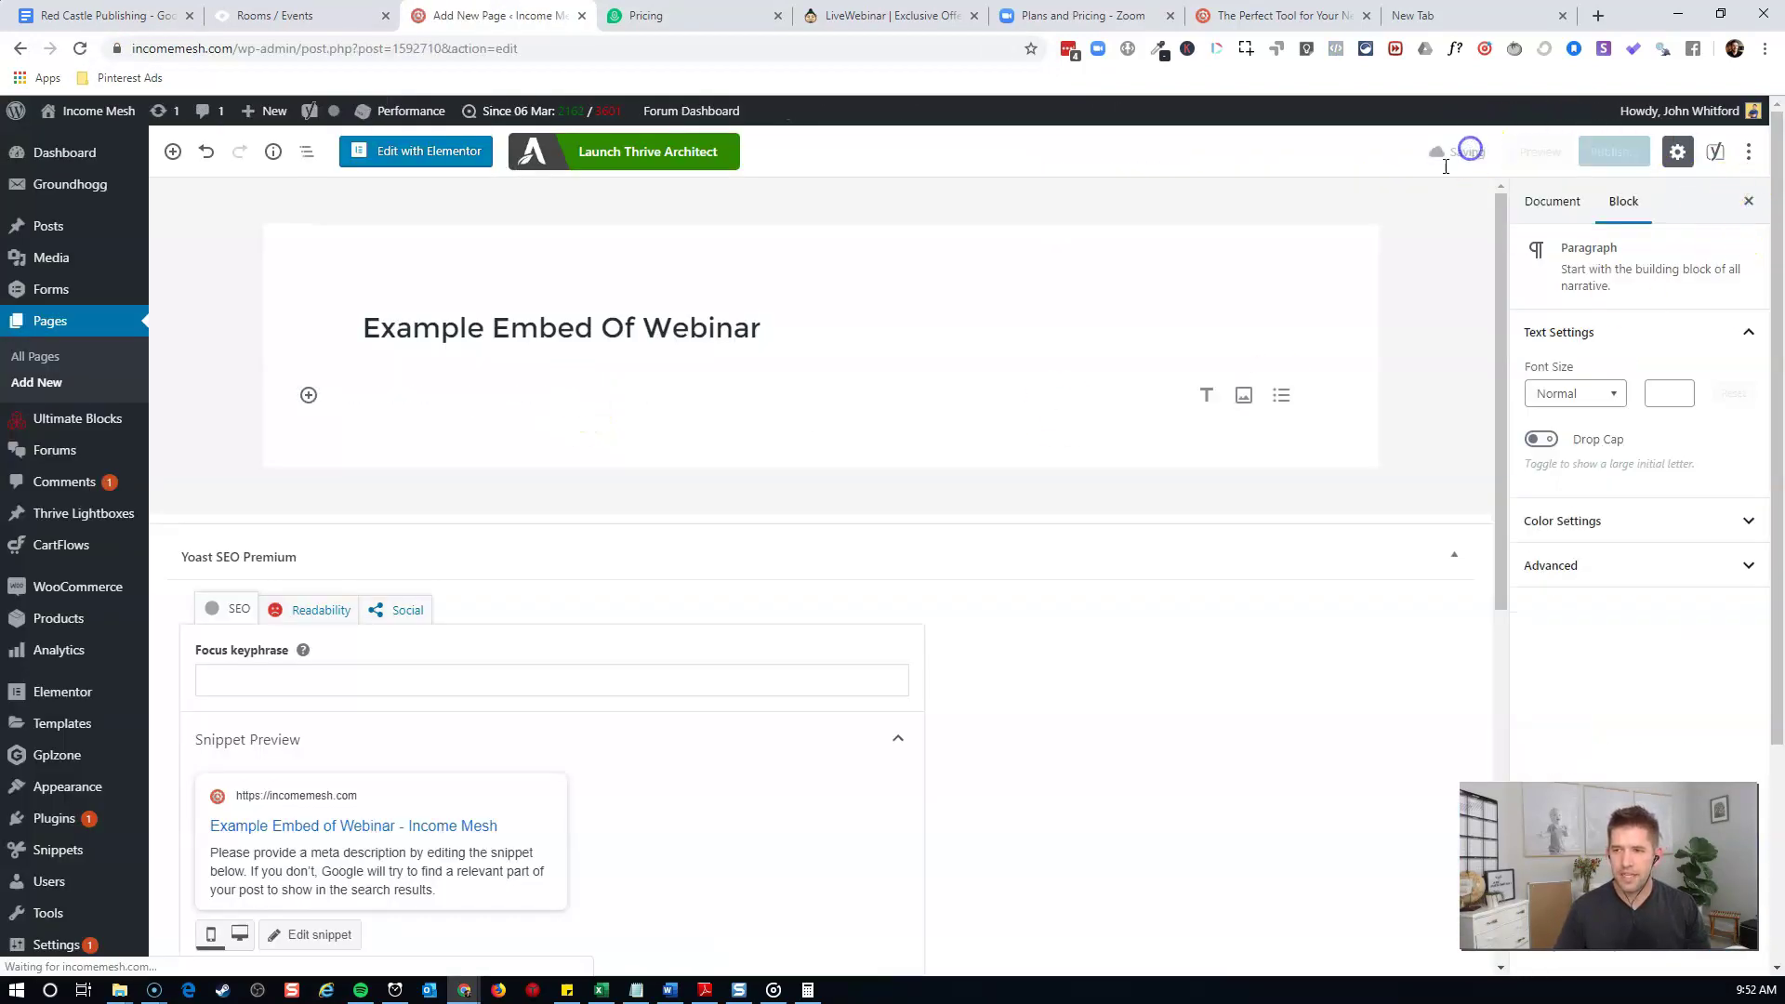
left_click(413, 155)
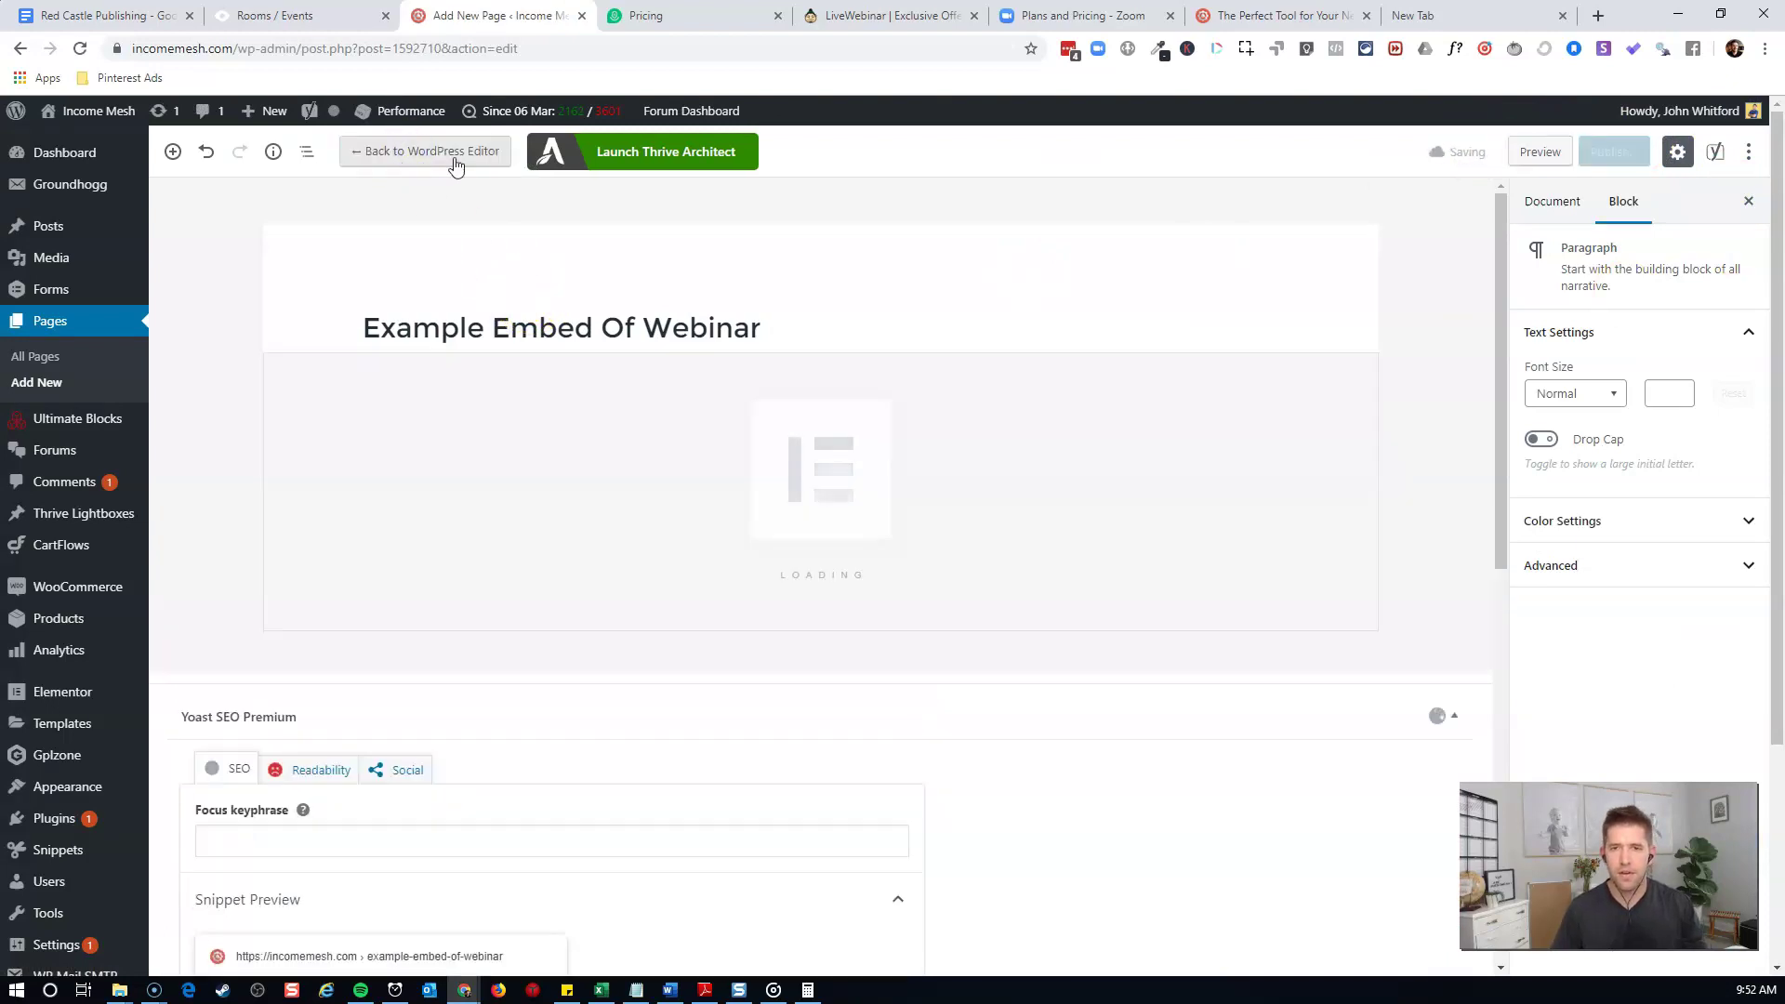
Copy the event's do-it-yourself embed code from LiveWebinar and return to the Elementor page
left_click(291, 18)
left_click(1565, 266)
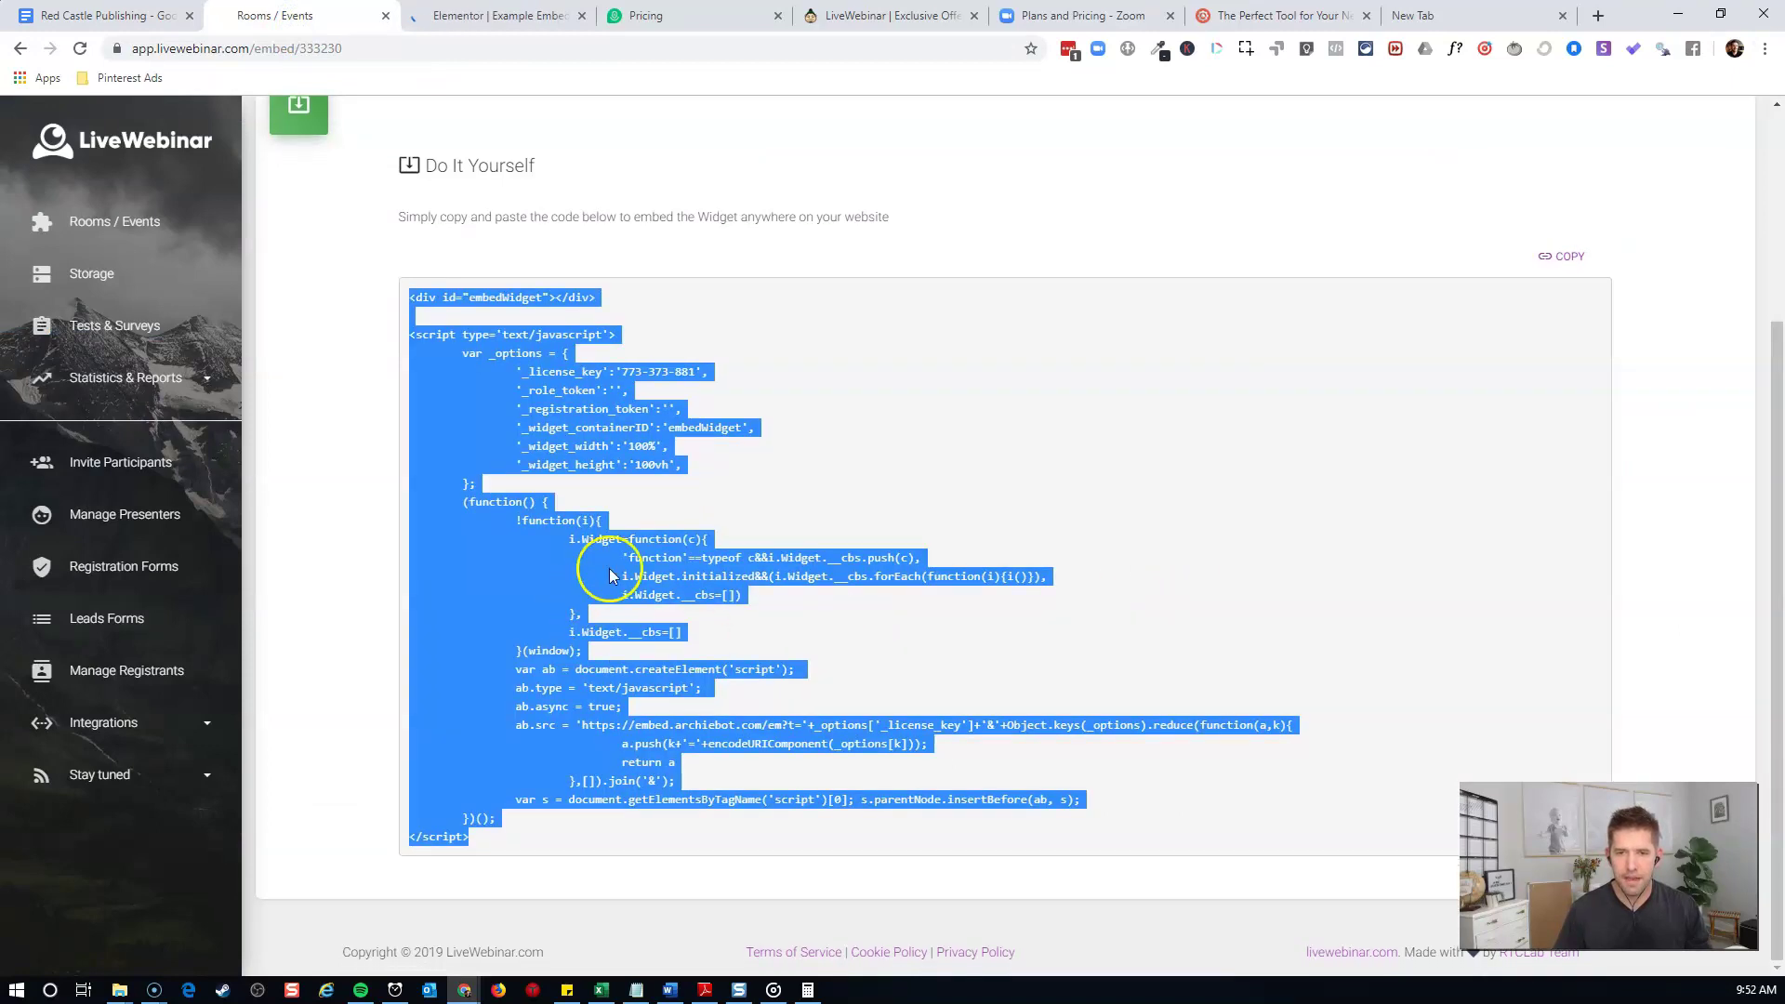
left_click(496, 15)
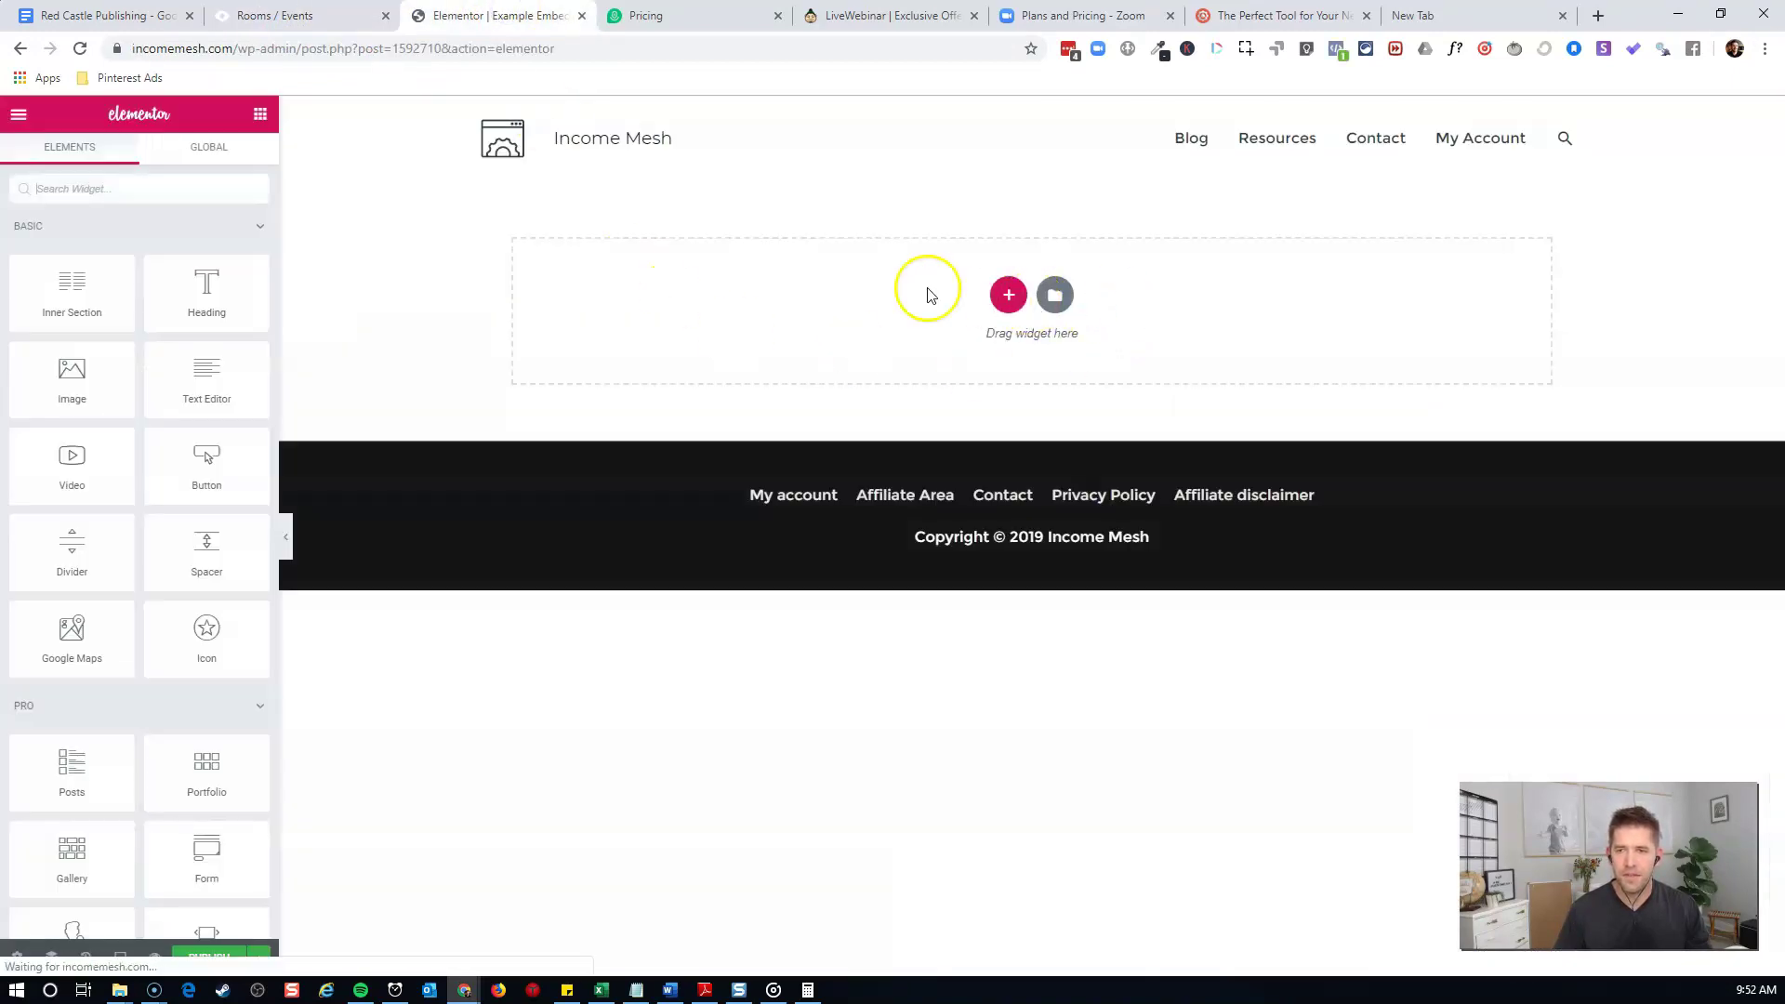
Set the page layout to Elementor Canvas
left_click(13, 958)
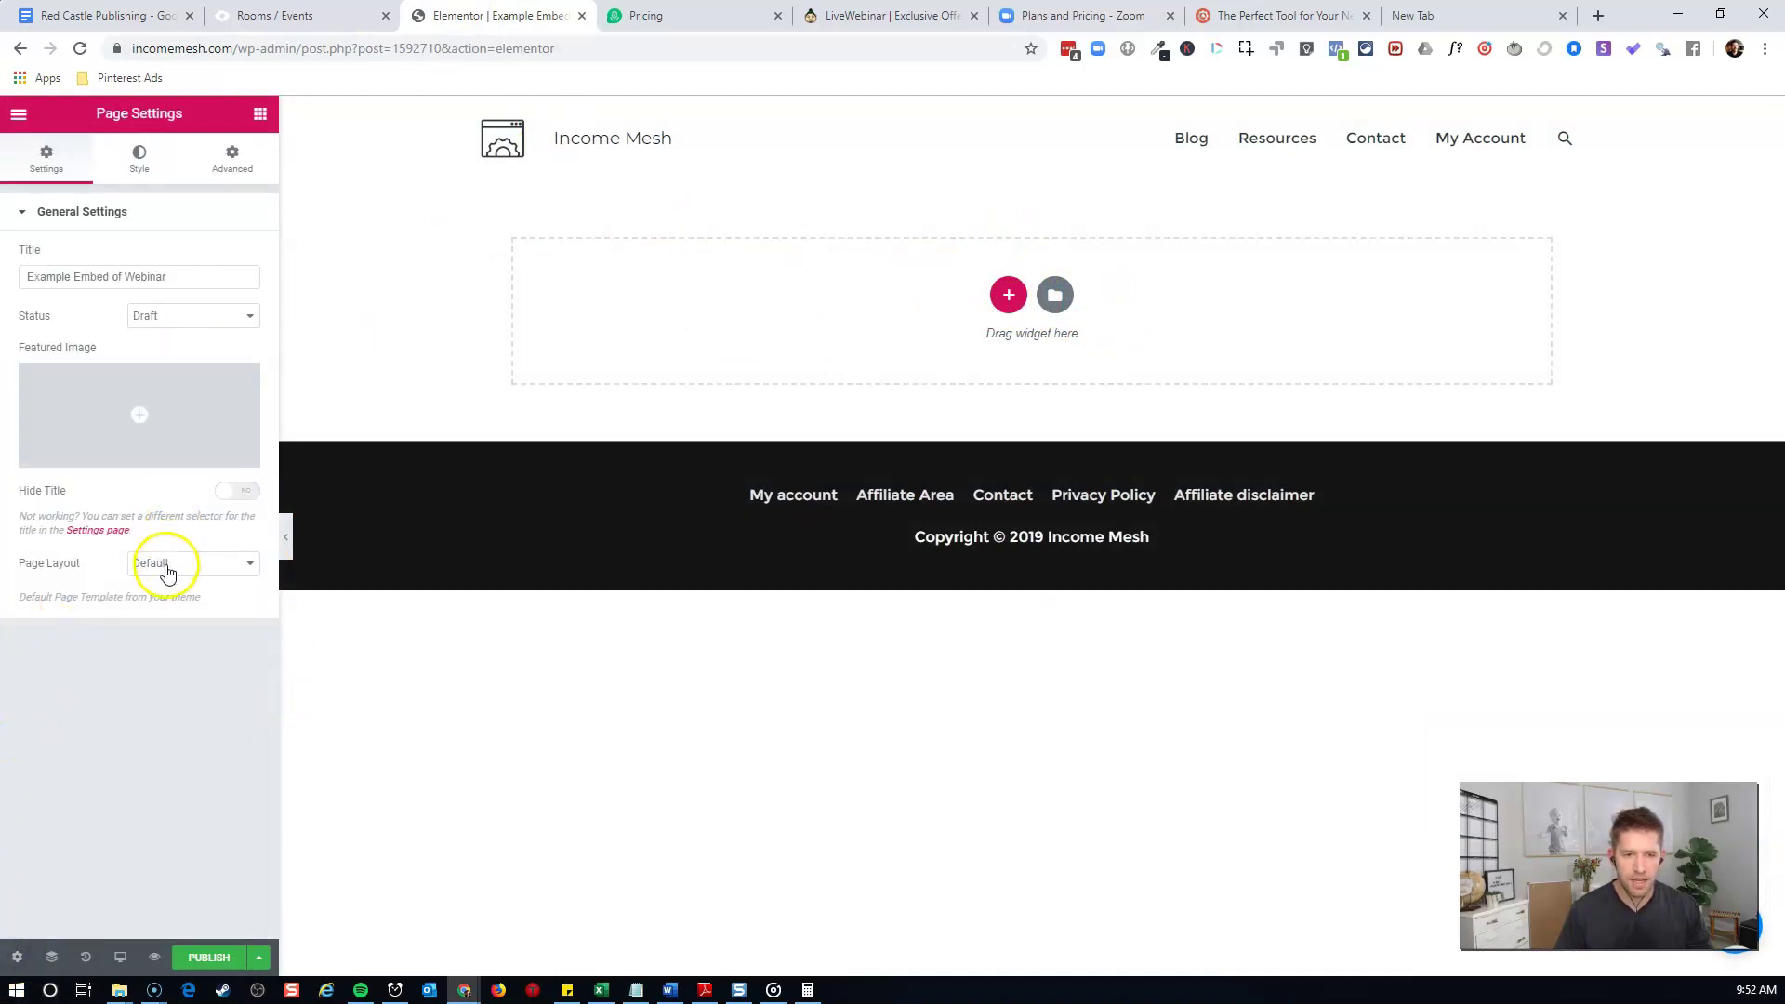
left_click(166, 564)
left_click(169, 598)
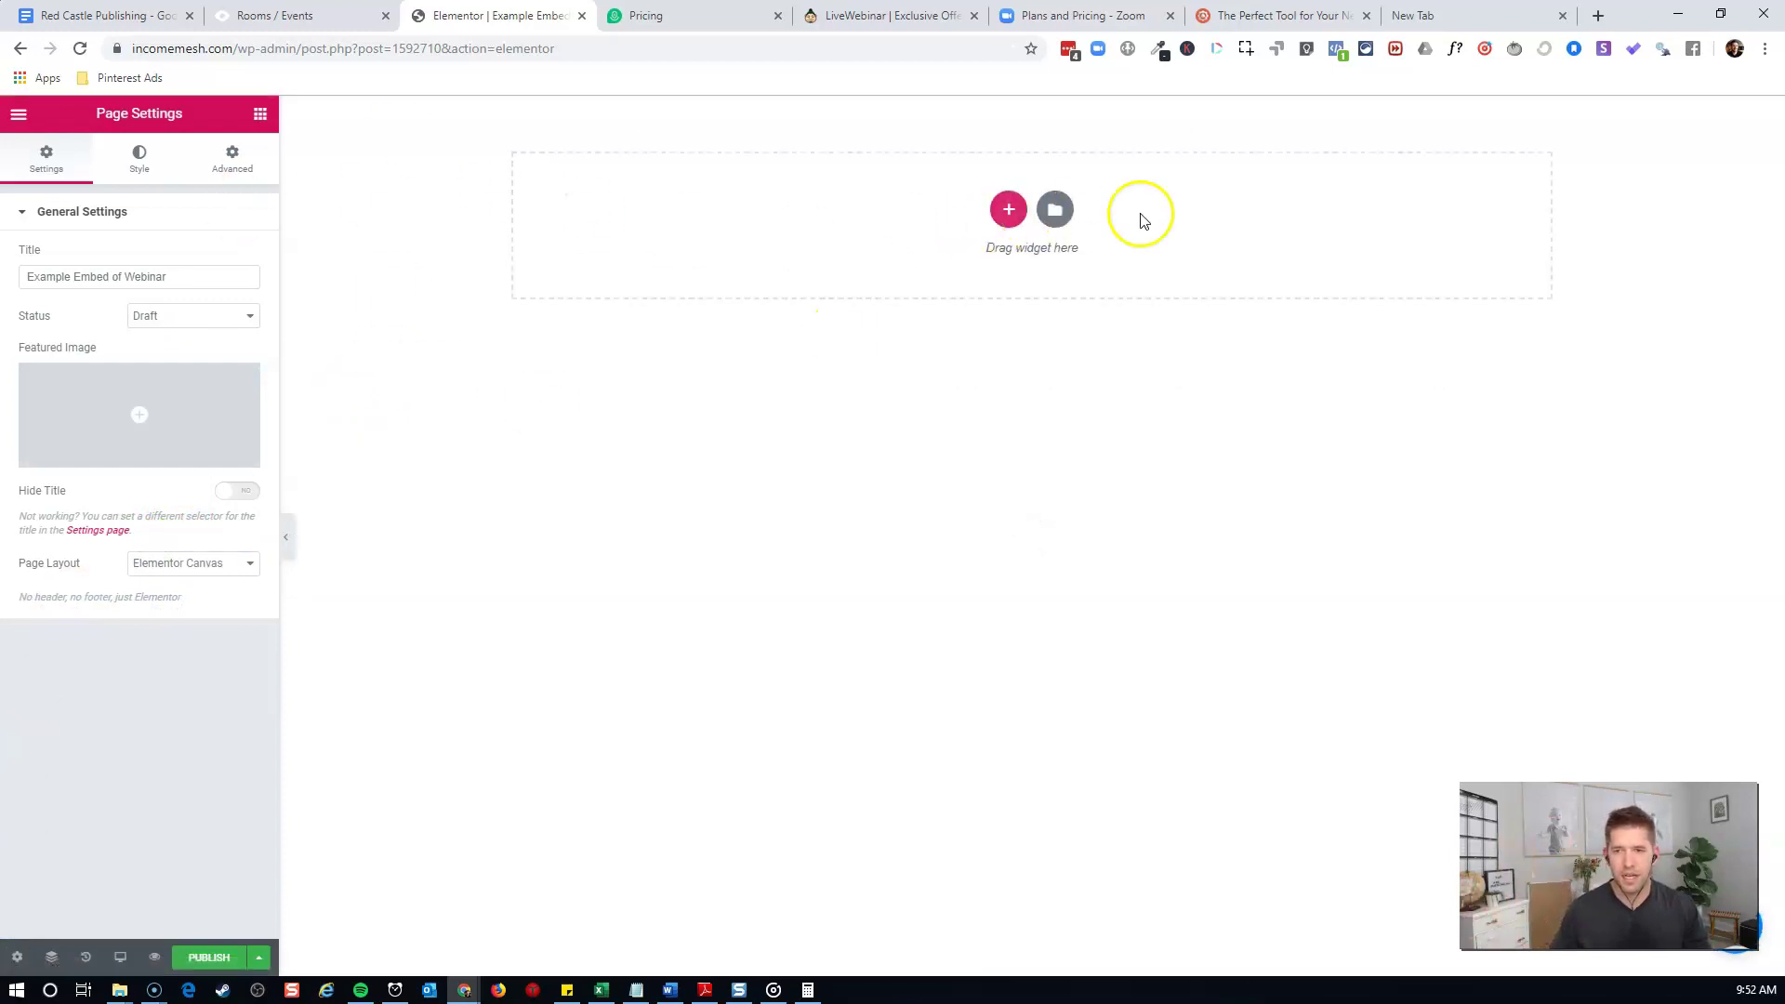
Add an HTML widget to the page and paste the webinar embed code into it
left_click(984, 214)
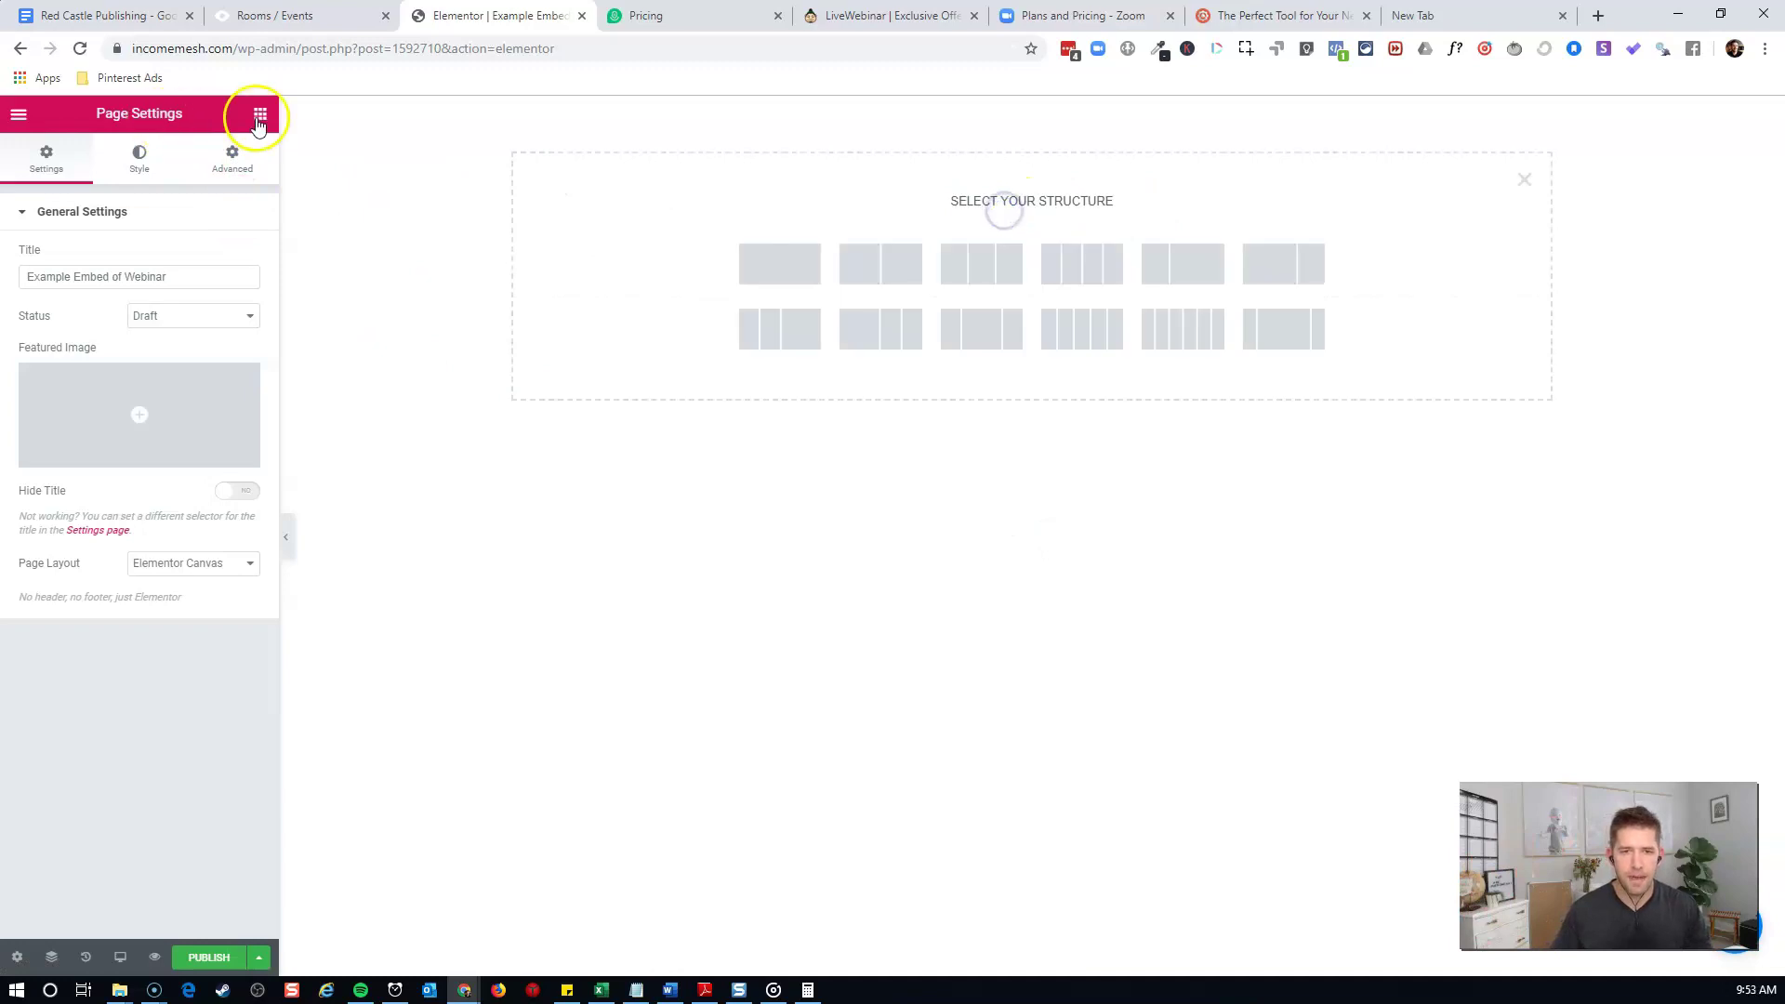
left_click(260, 113)
type("html")
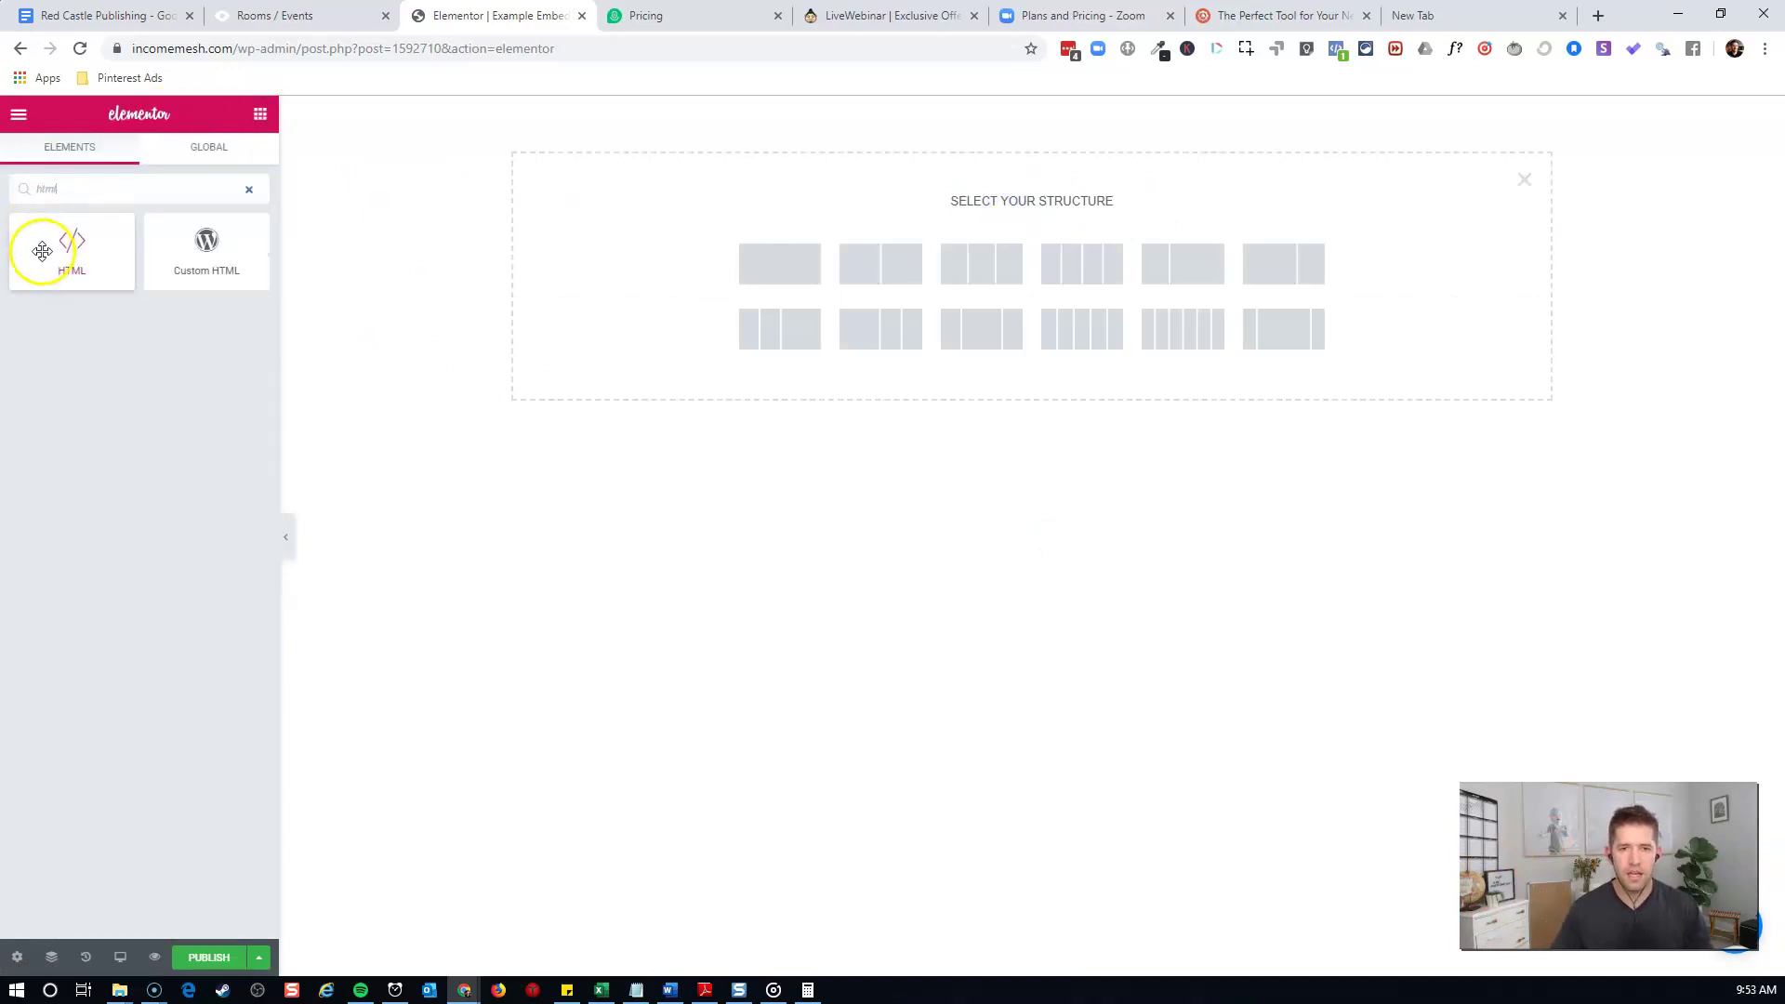
left_click_drag(52, 240, 1156, 299)
key("ctrl+v")
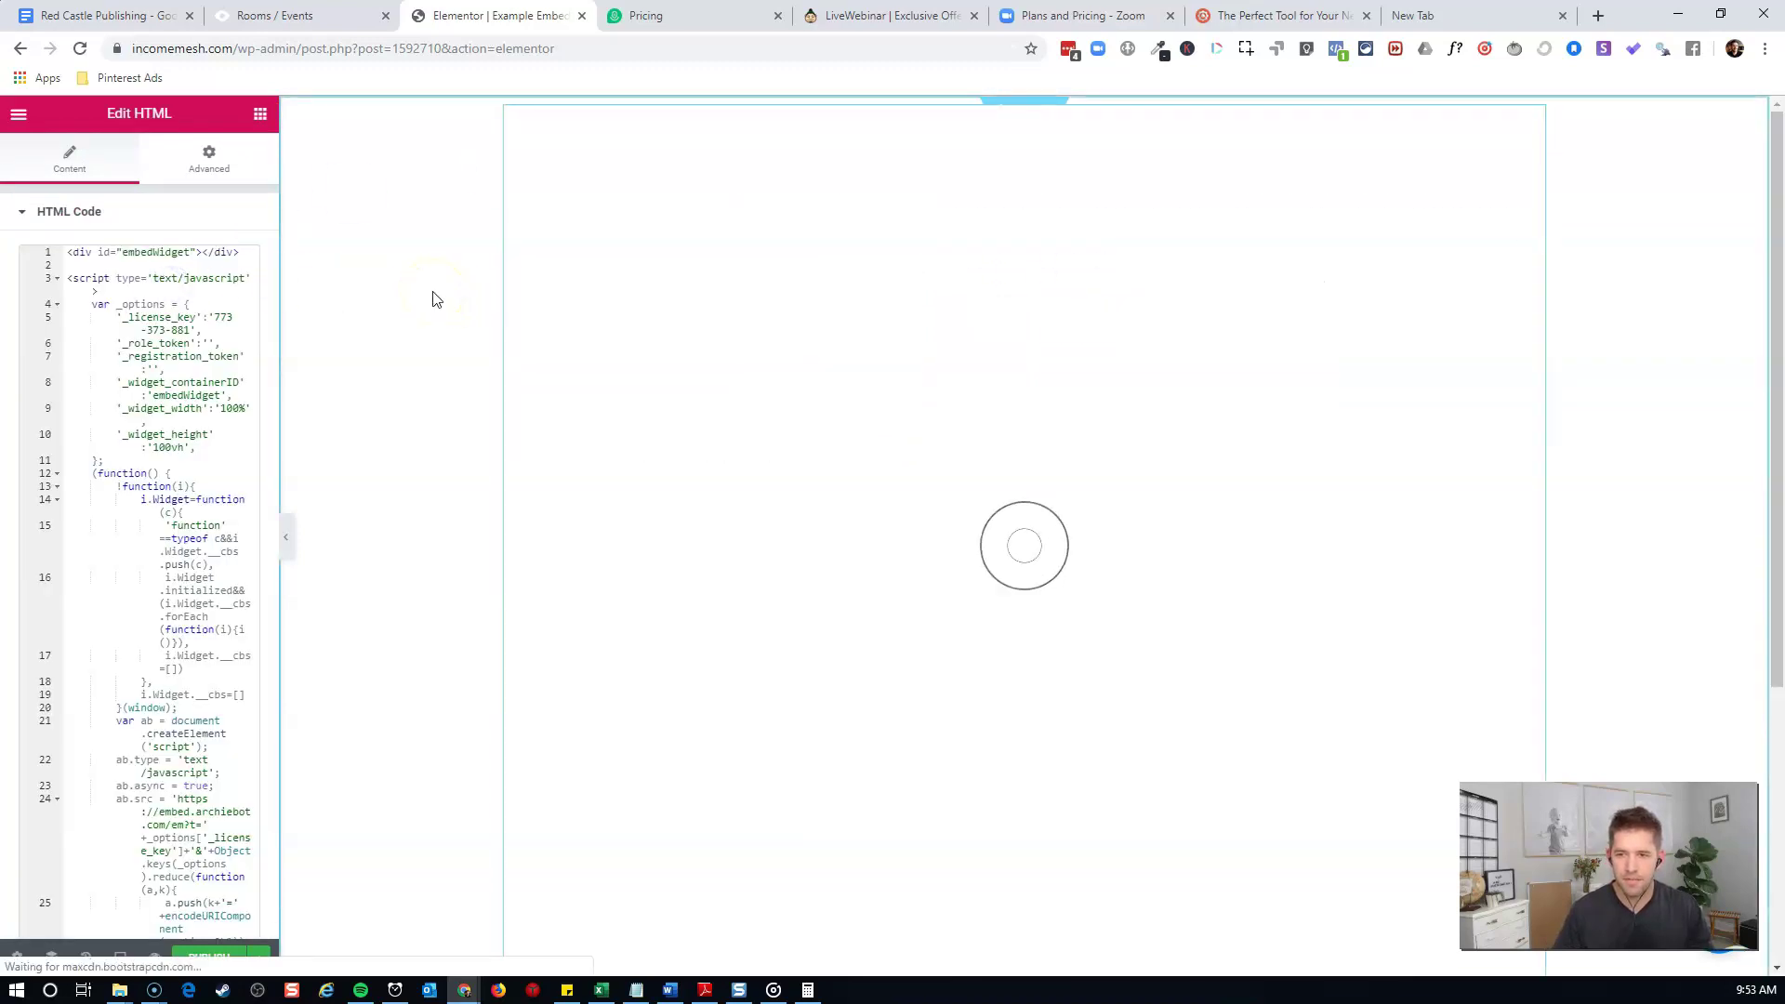
Publish the page with the embedded webinar and view it live
left_click(221, 967)
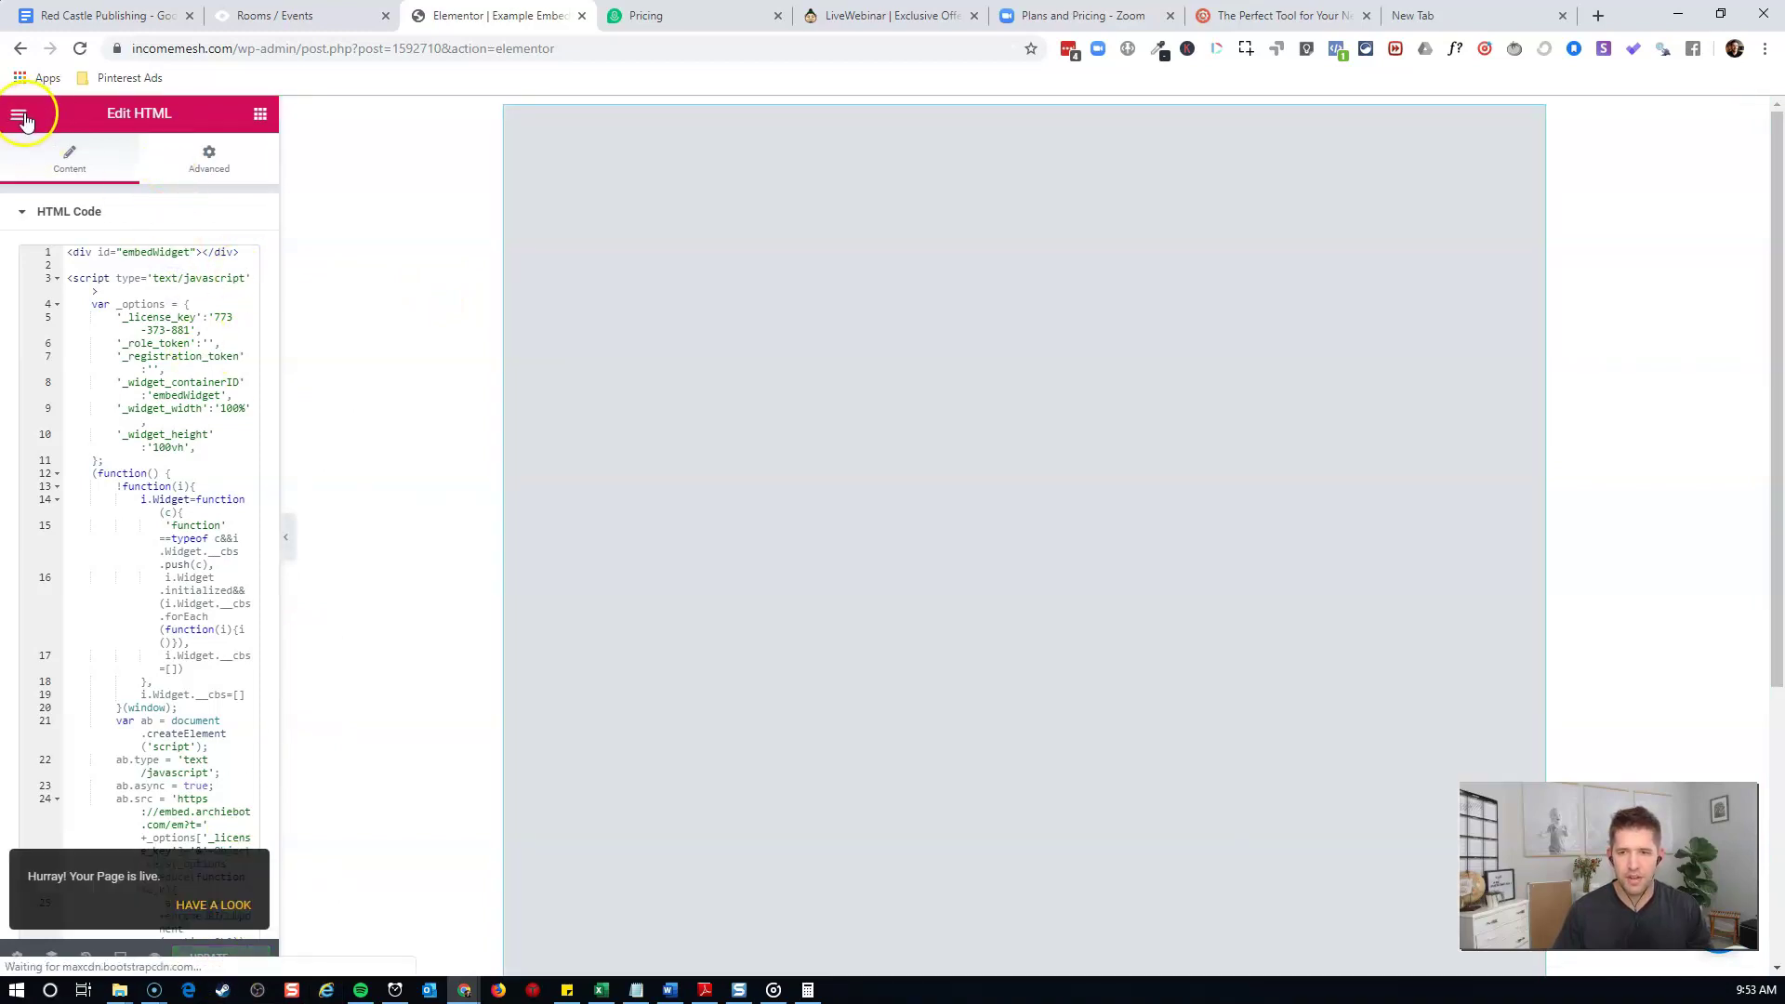
left_click(21, 118)
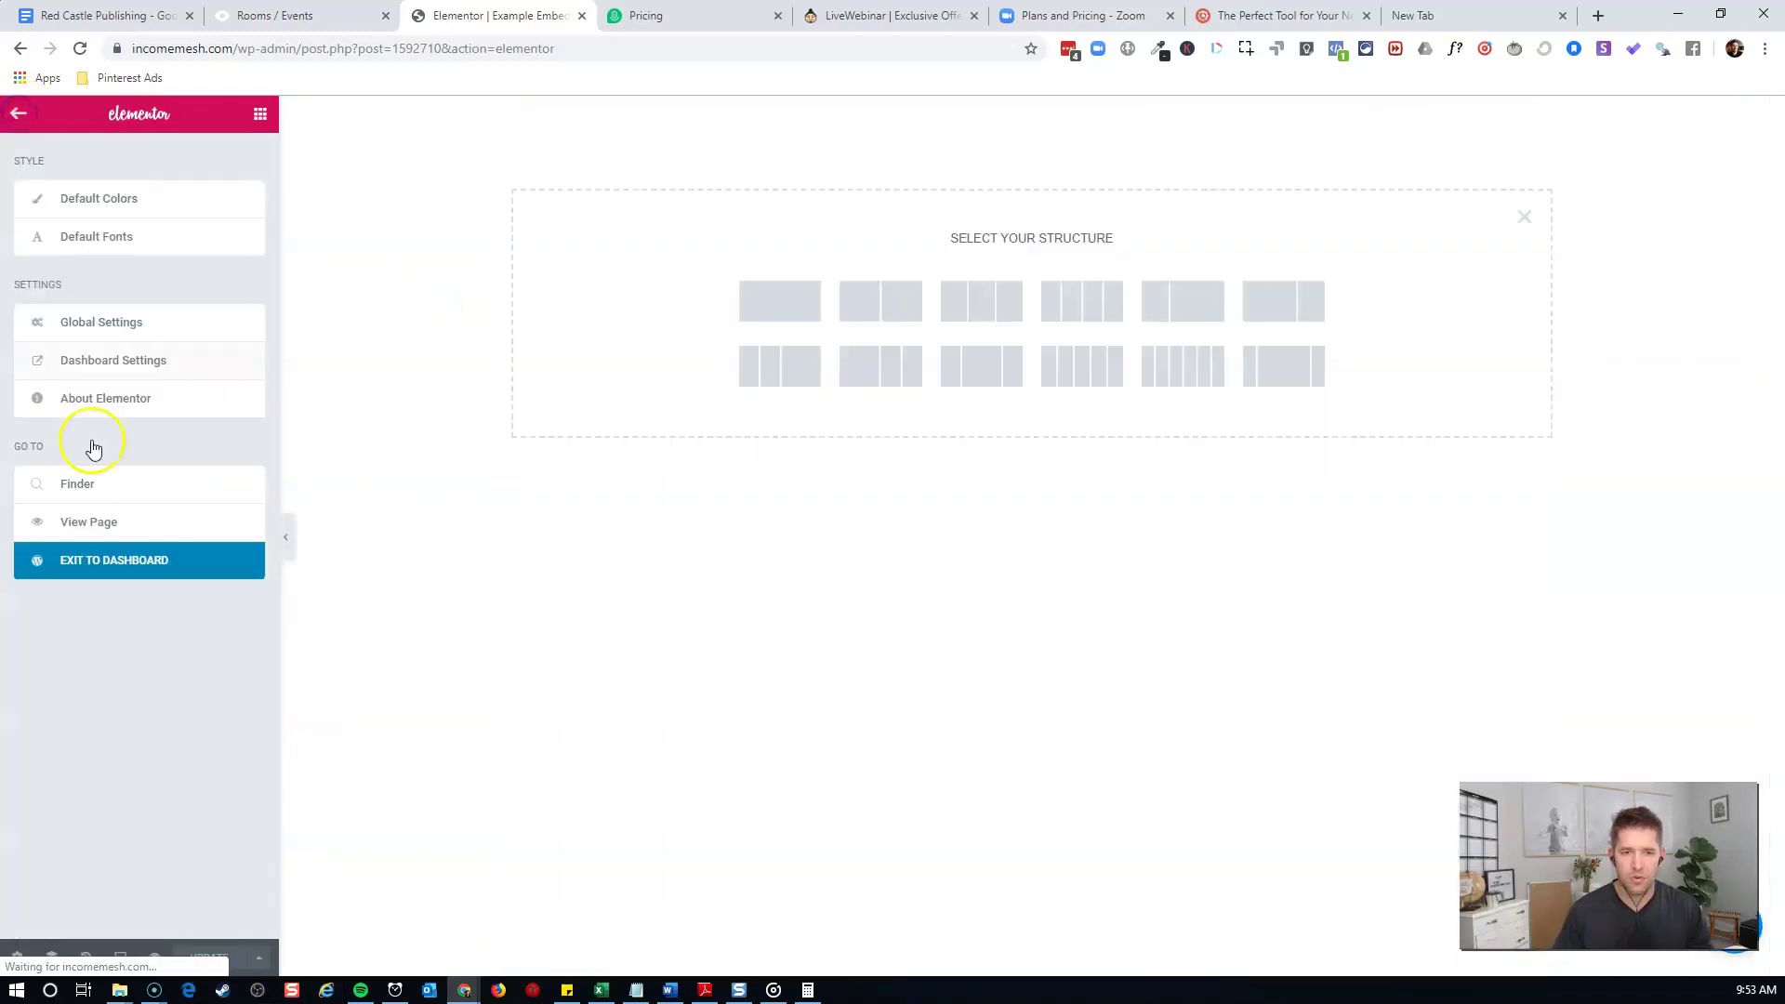
left_click(109, 524)
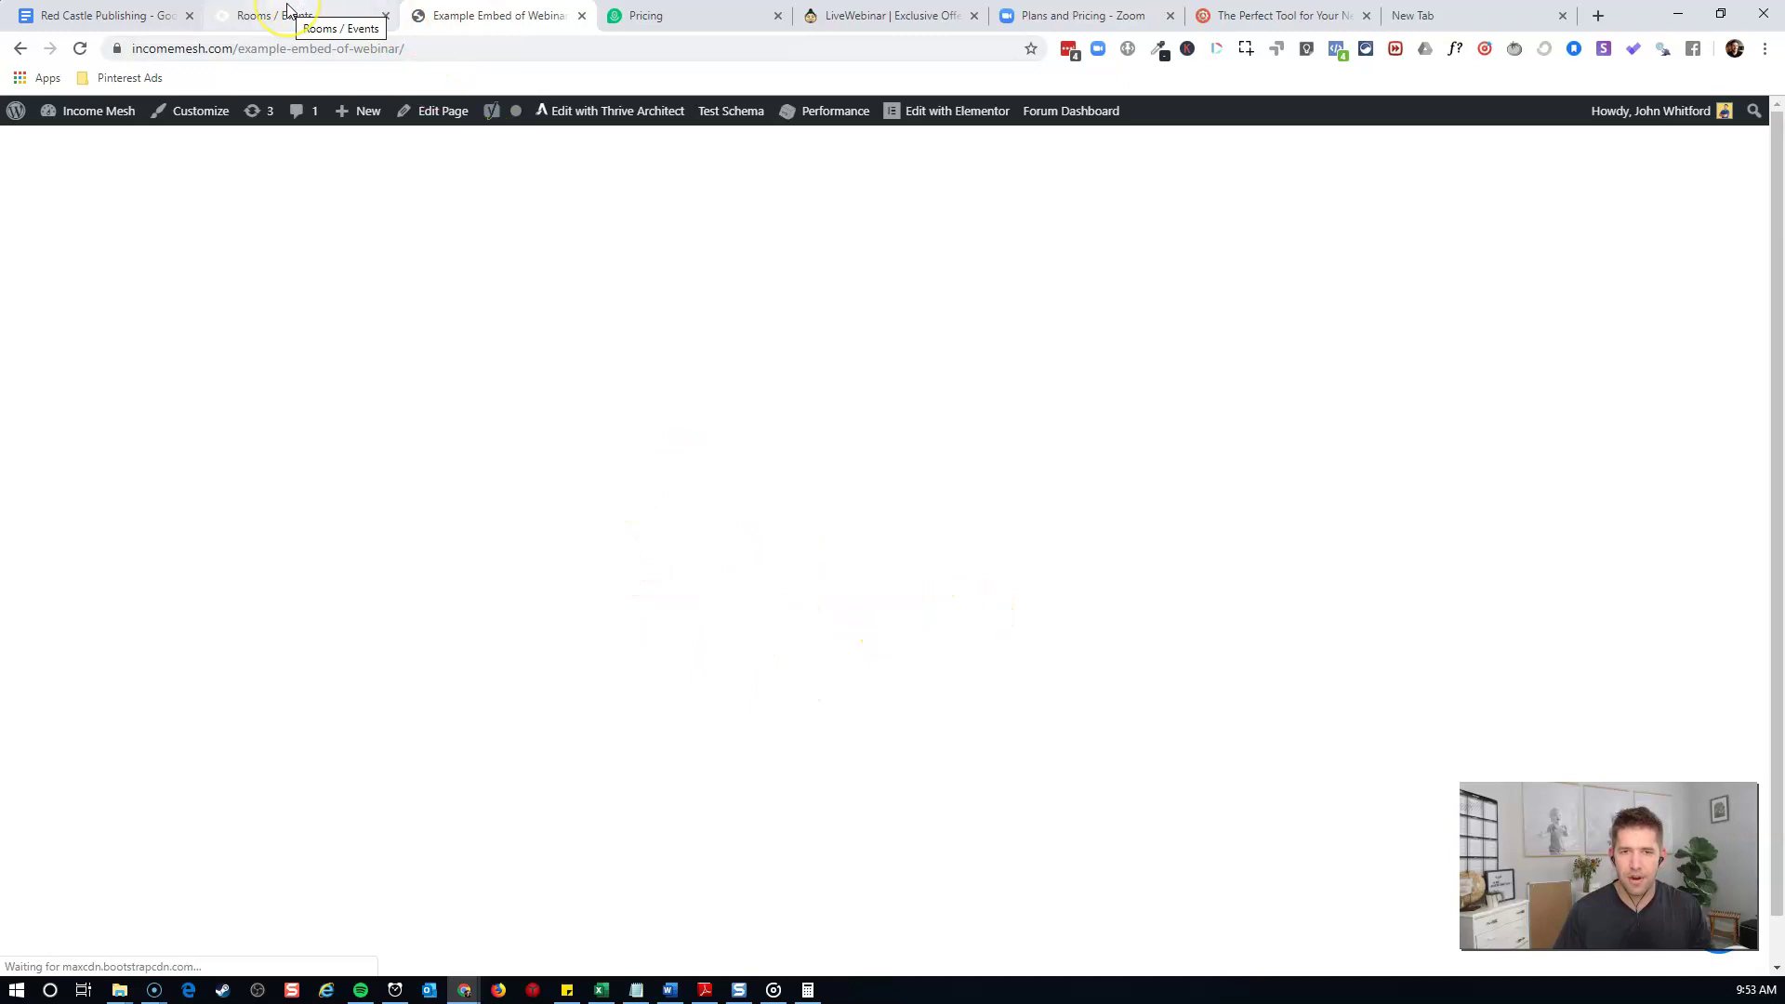
Change the LiveWebinar event to a permanently open room and save the update
left_click(242, 8)
left_click(909, 231)
scroll(912, 231, "up", 3)
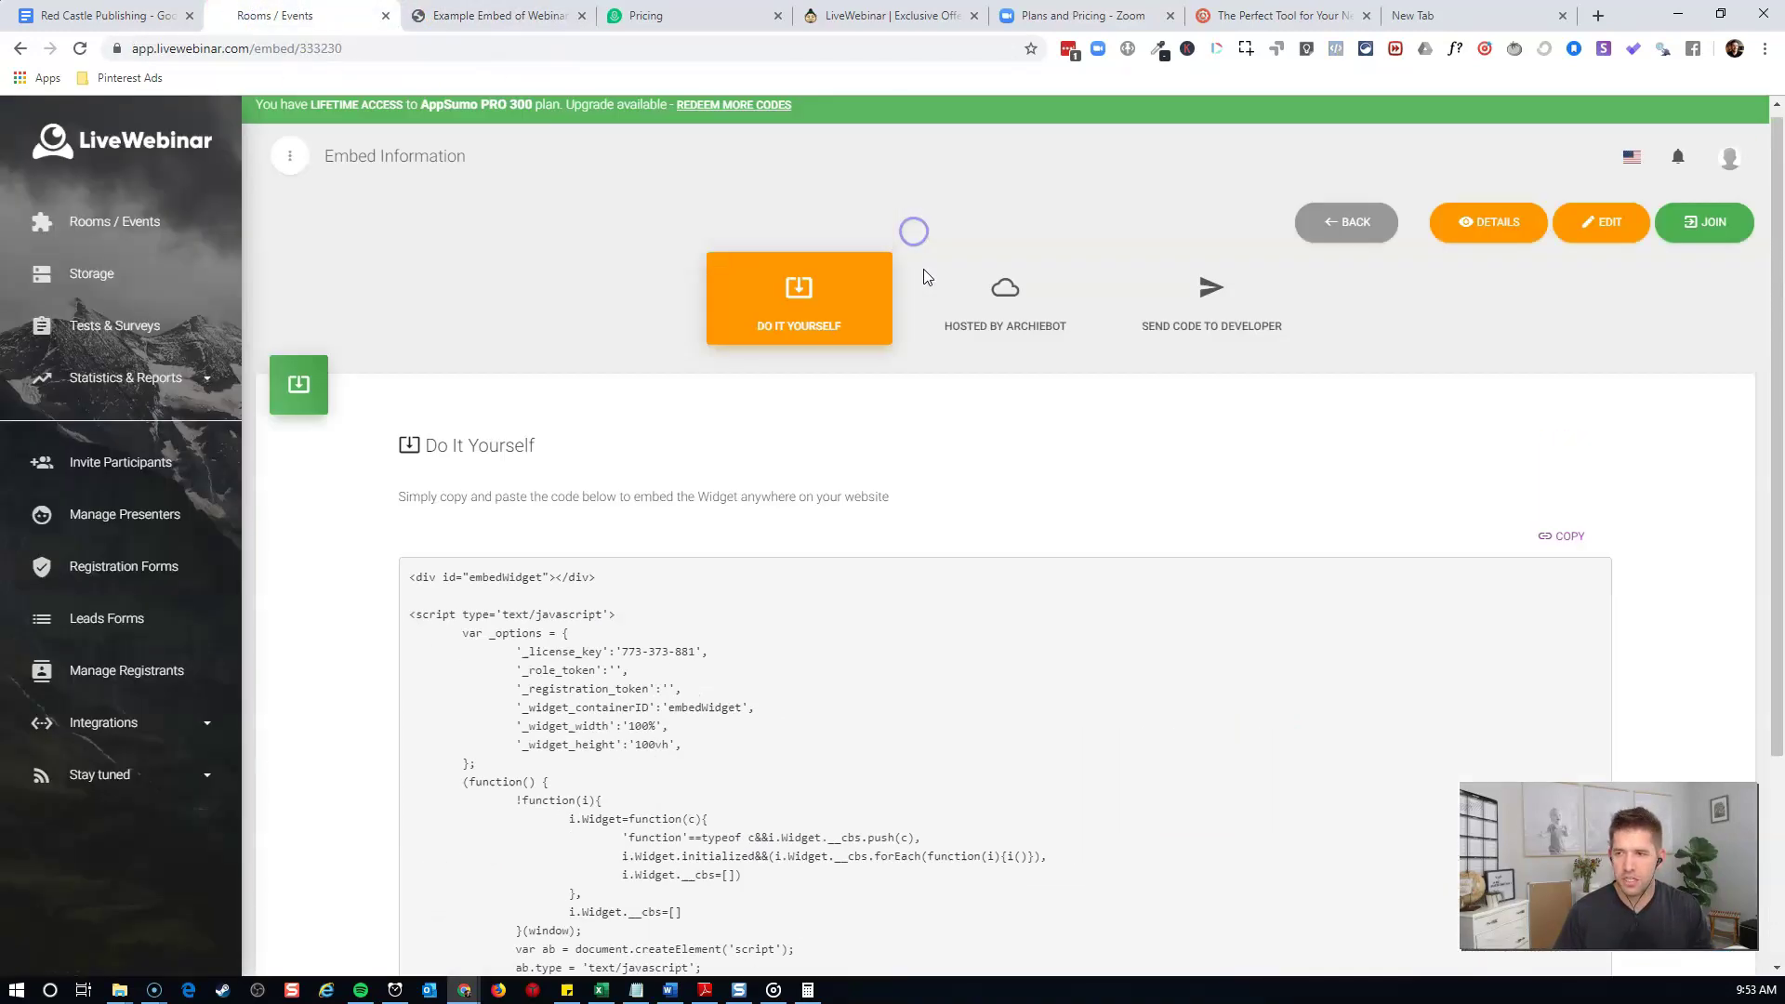
left_click(292, 697)
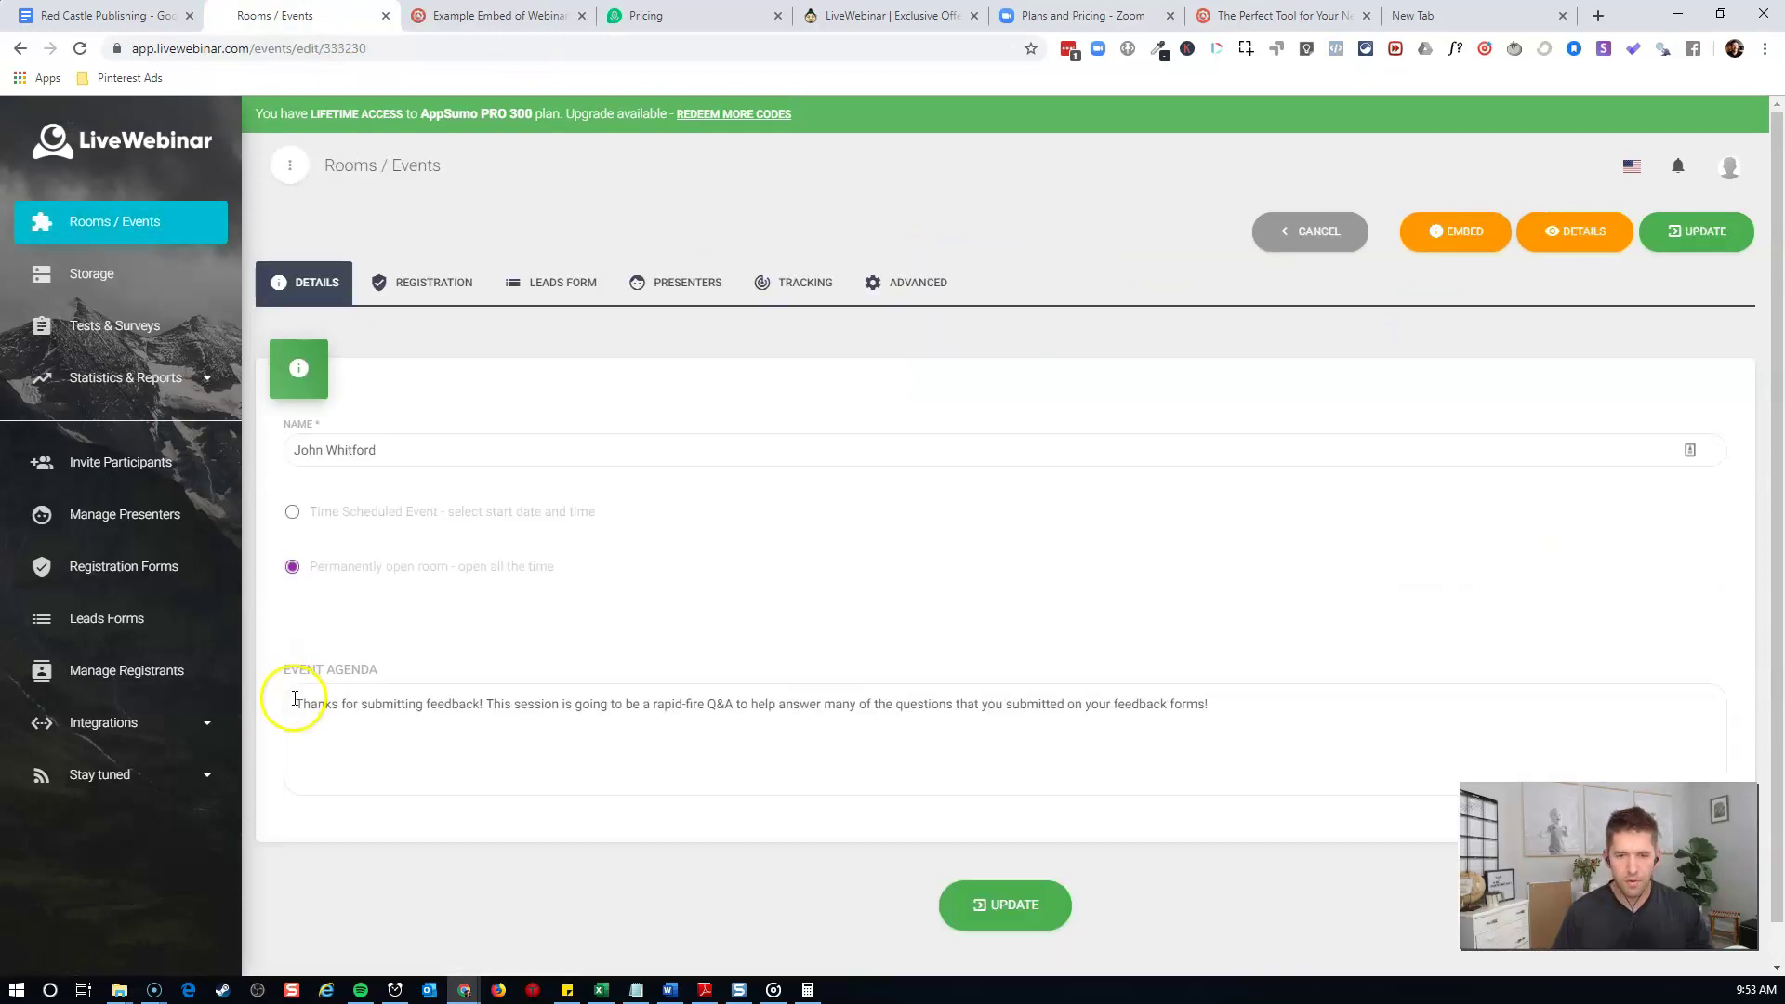
left_click(995, 907)
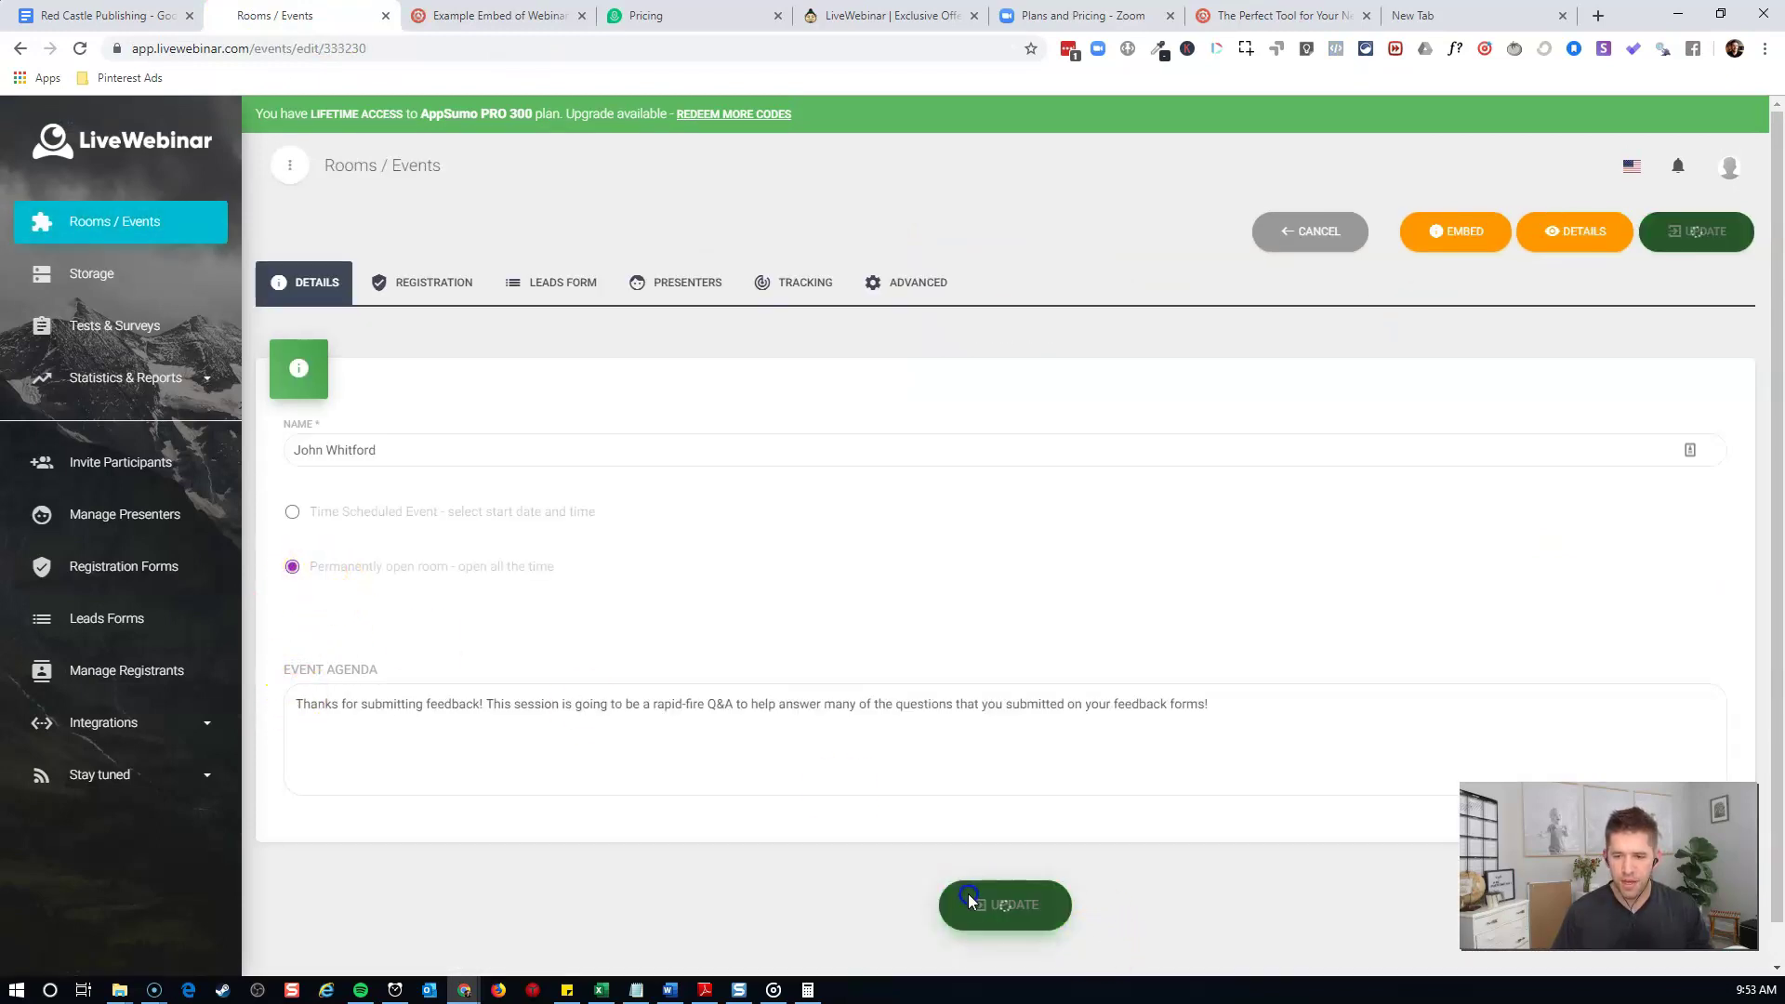
Check the event start date and duration notice on the embedded webinar page, and reload the page
left_click(449, 16)
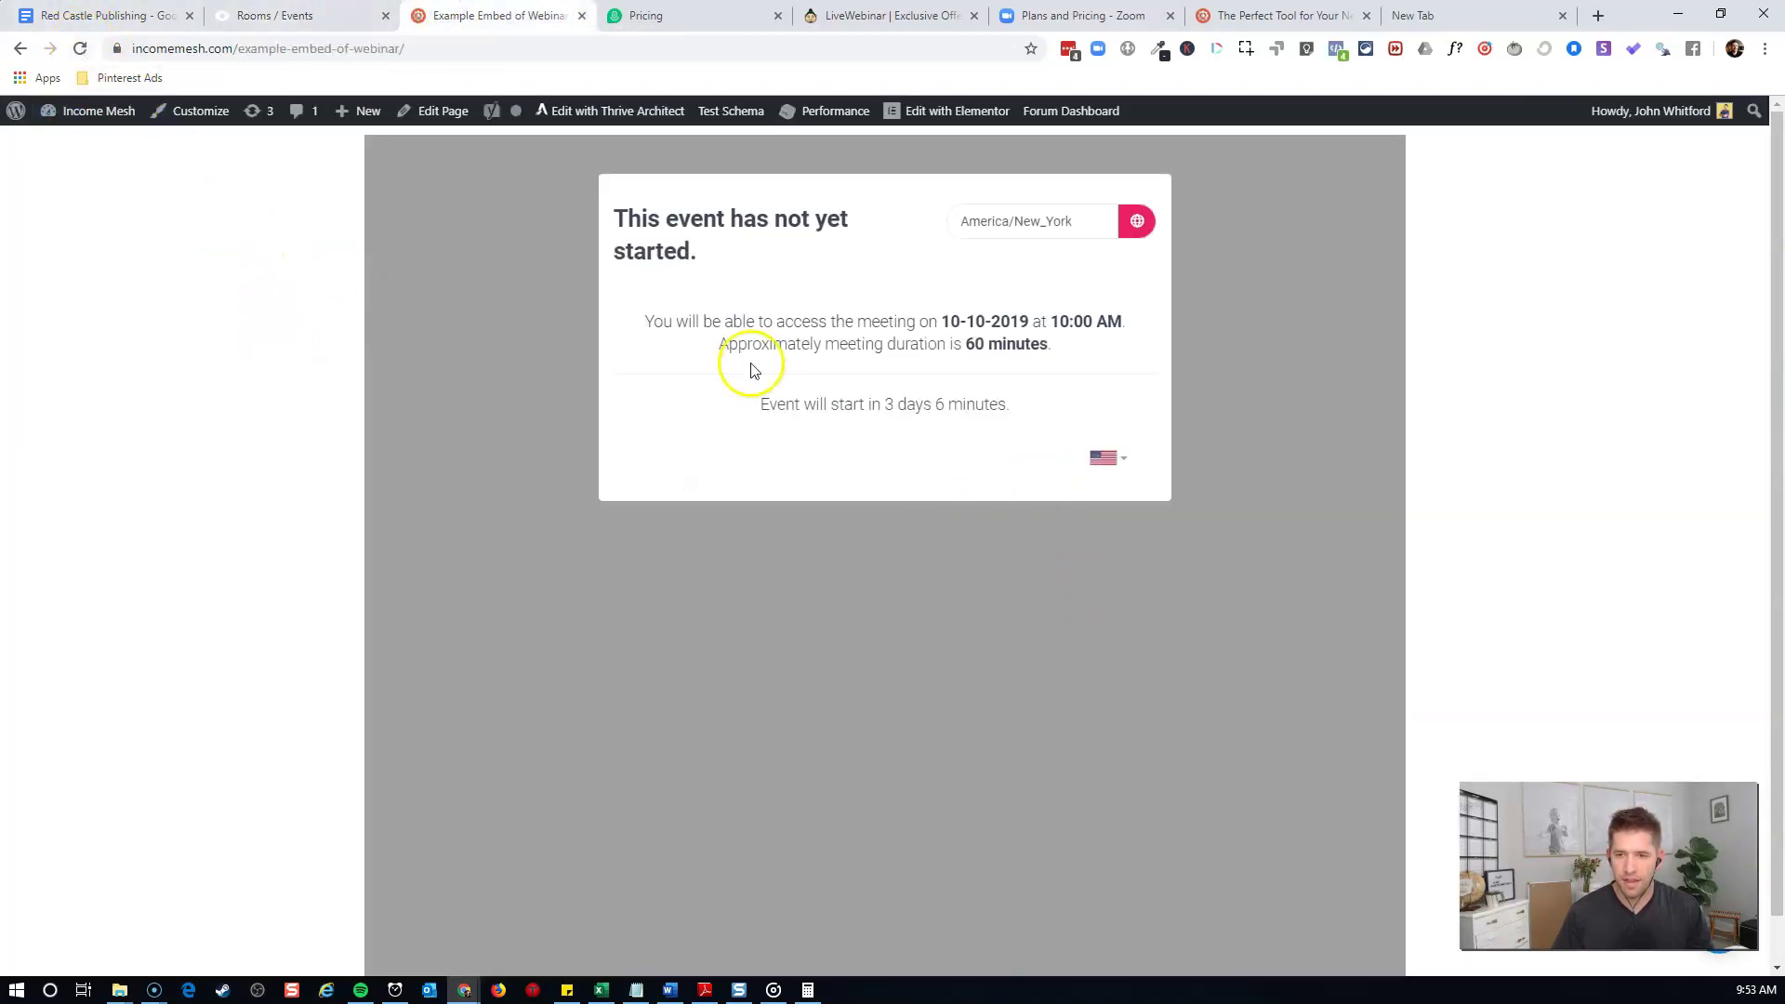
left_click_drag(671, 324, 1064, 351)
left_click(1063, 351)
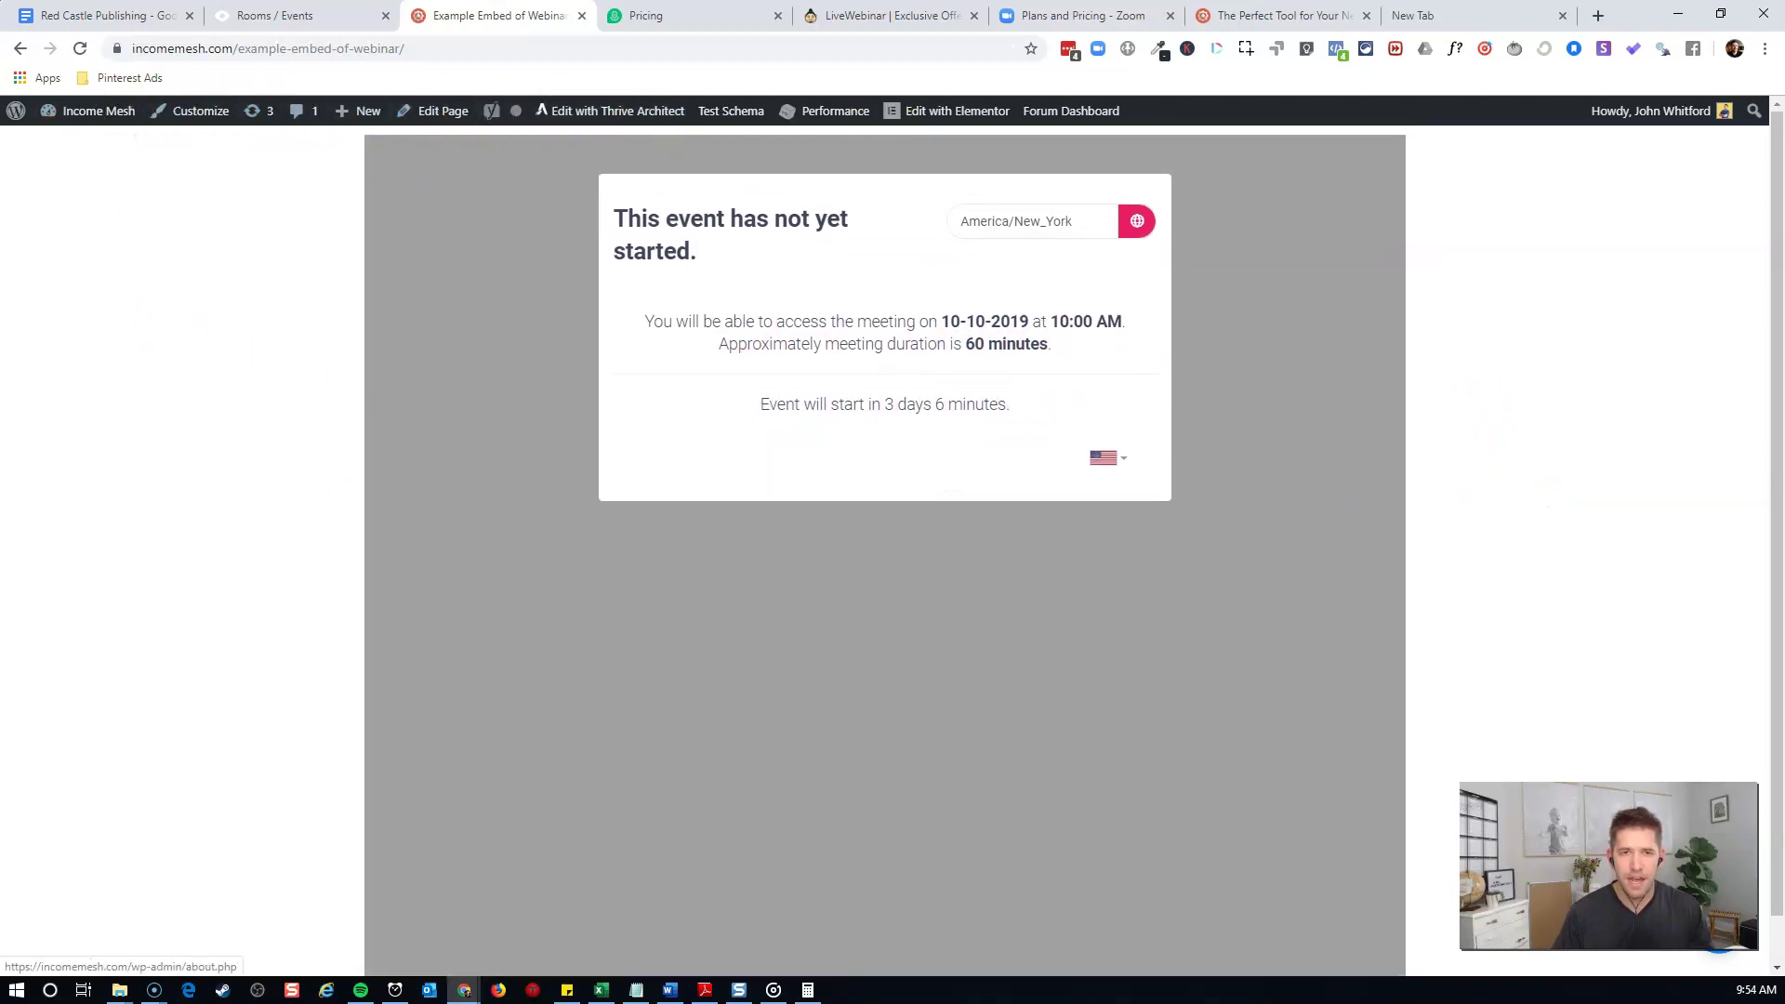
left_click(81, 50)
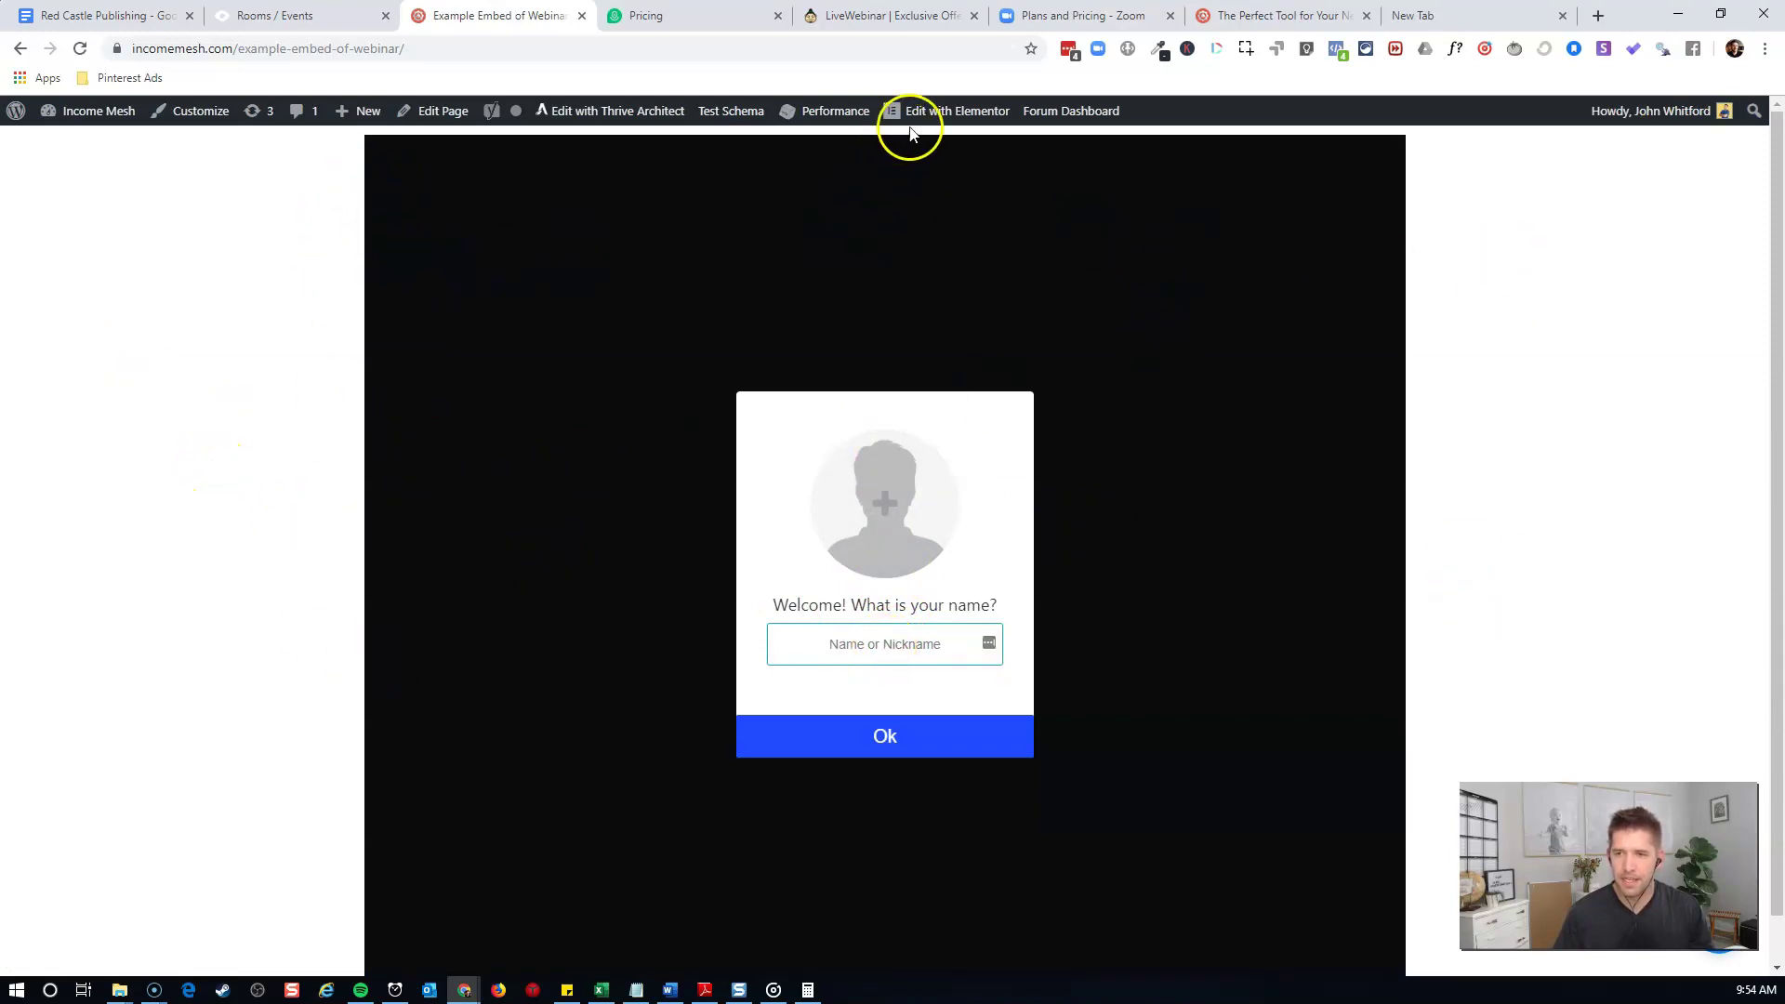
Enter an attendee name in the embedded webinar, join the waiting room and request entry
left_click(882, 644)
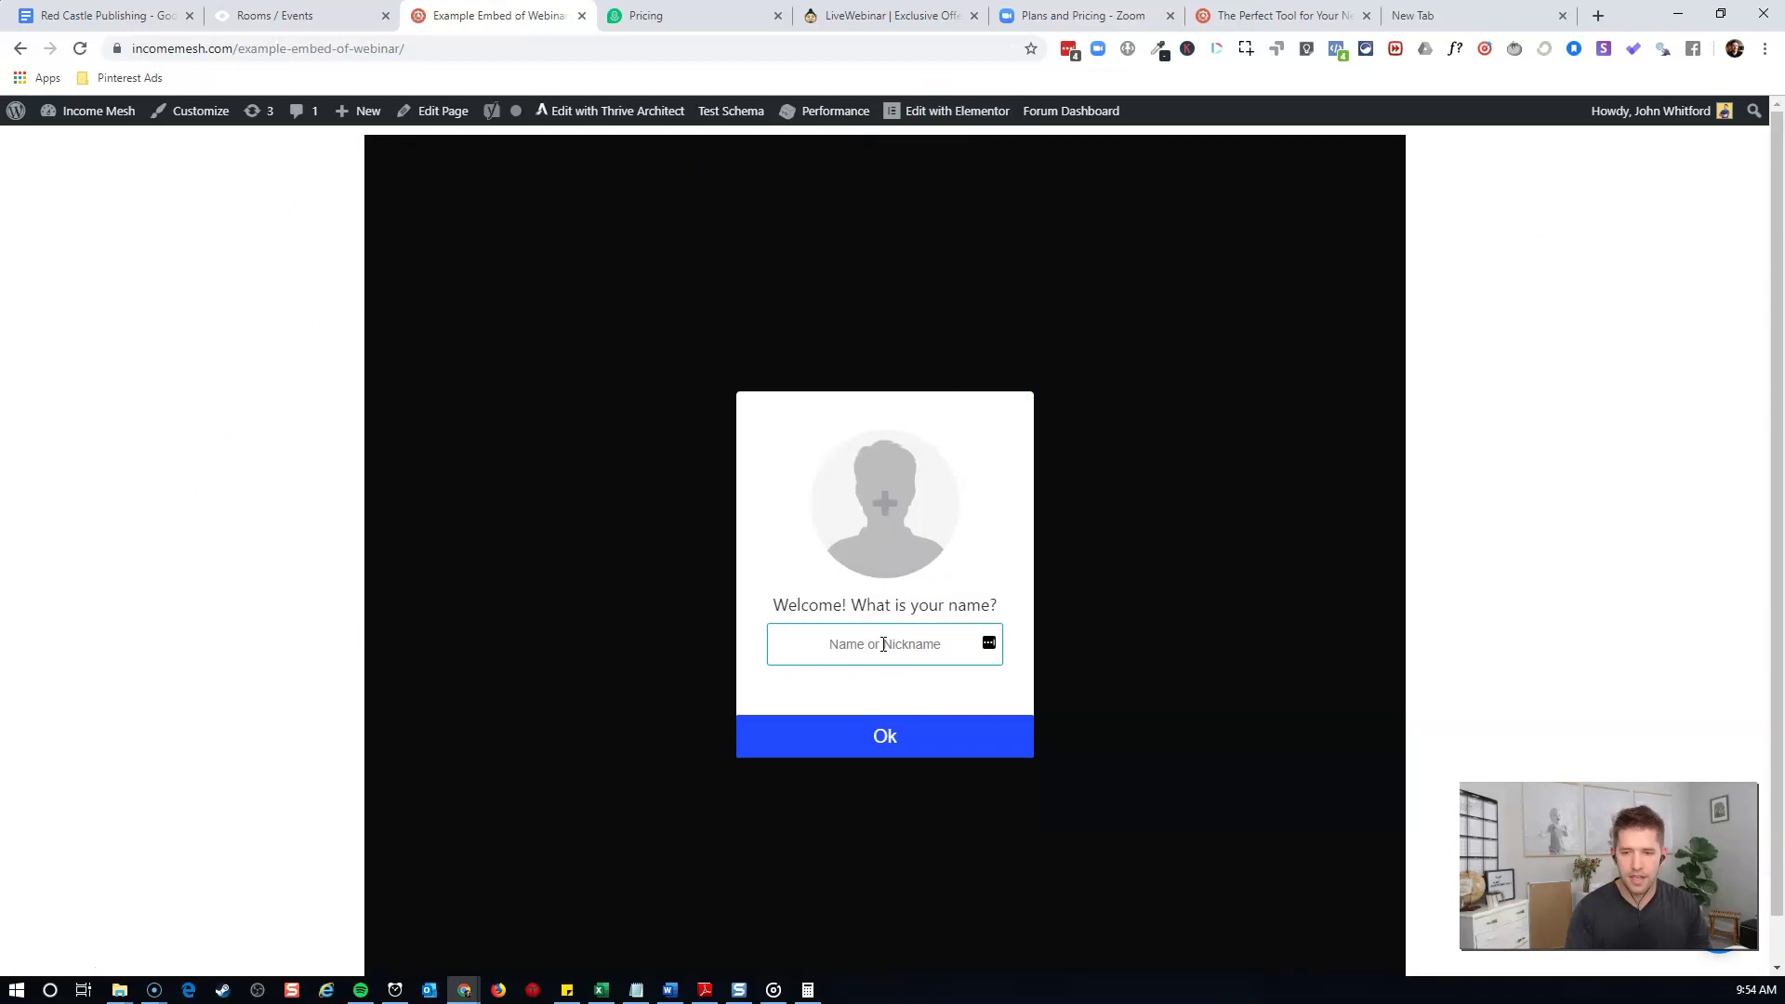
left_click(900, 735)
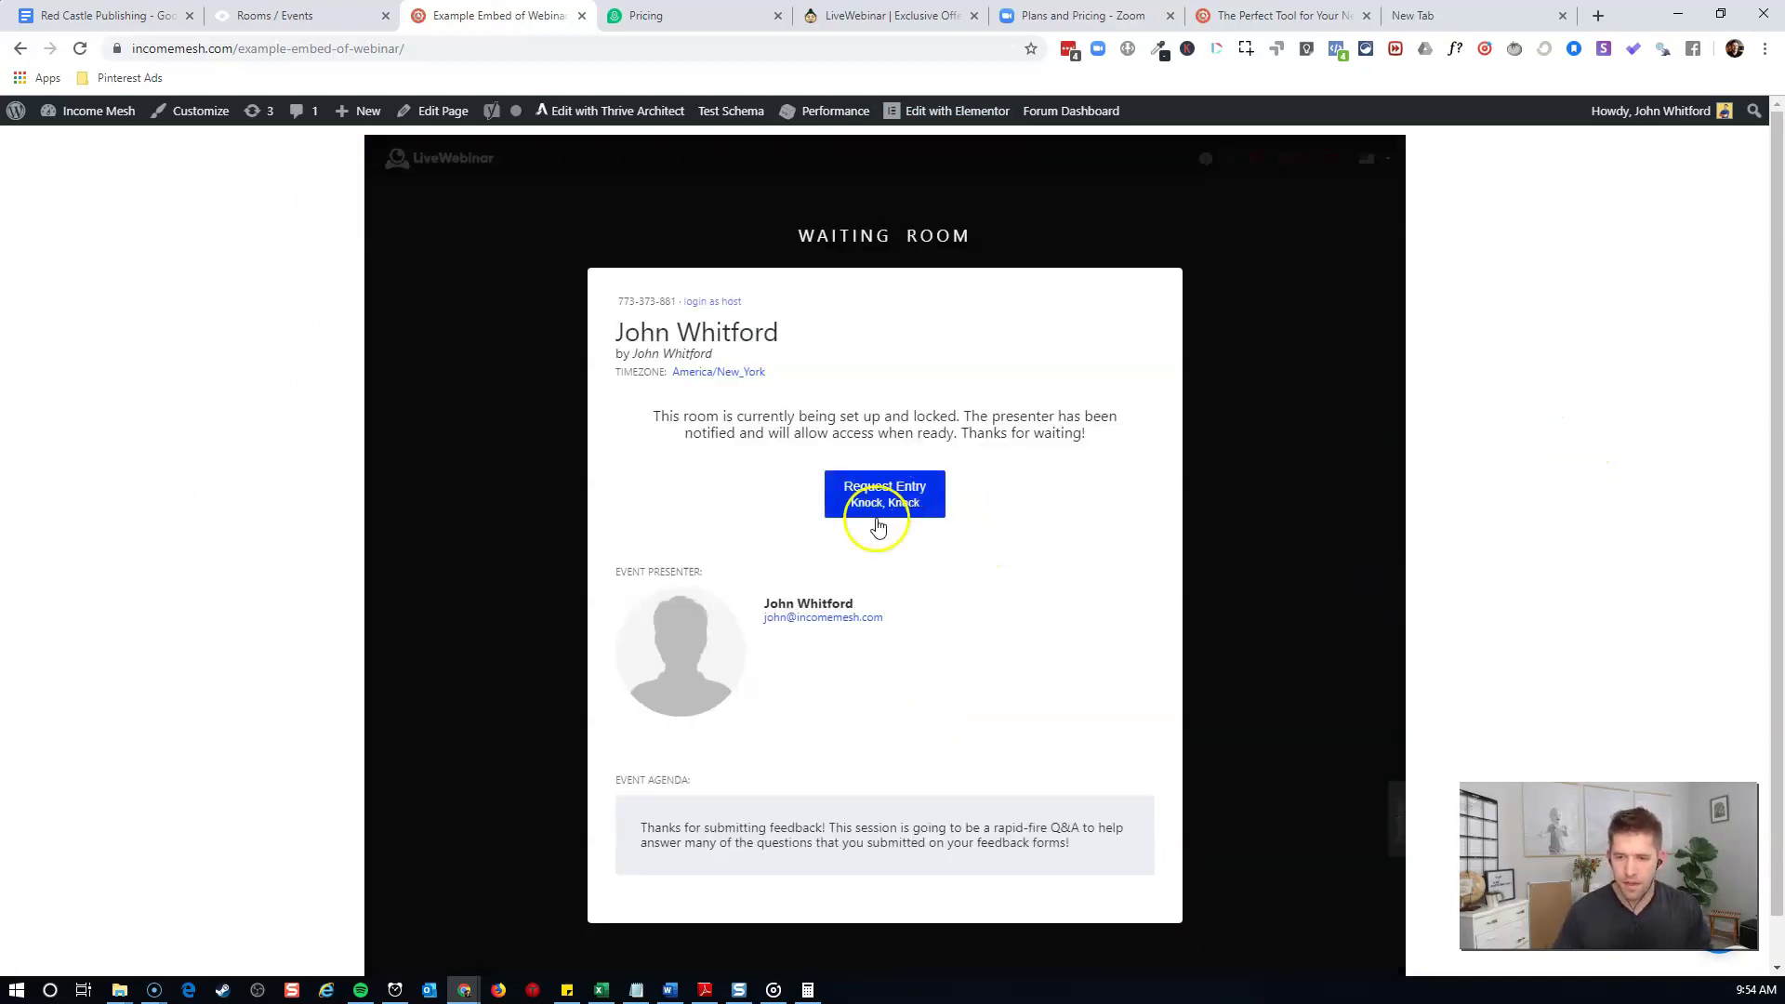
left_click(890, 503)
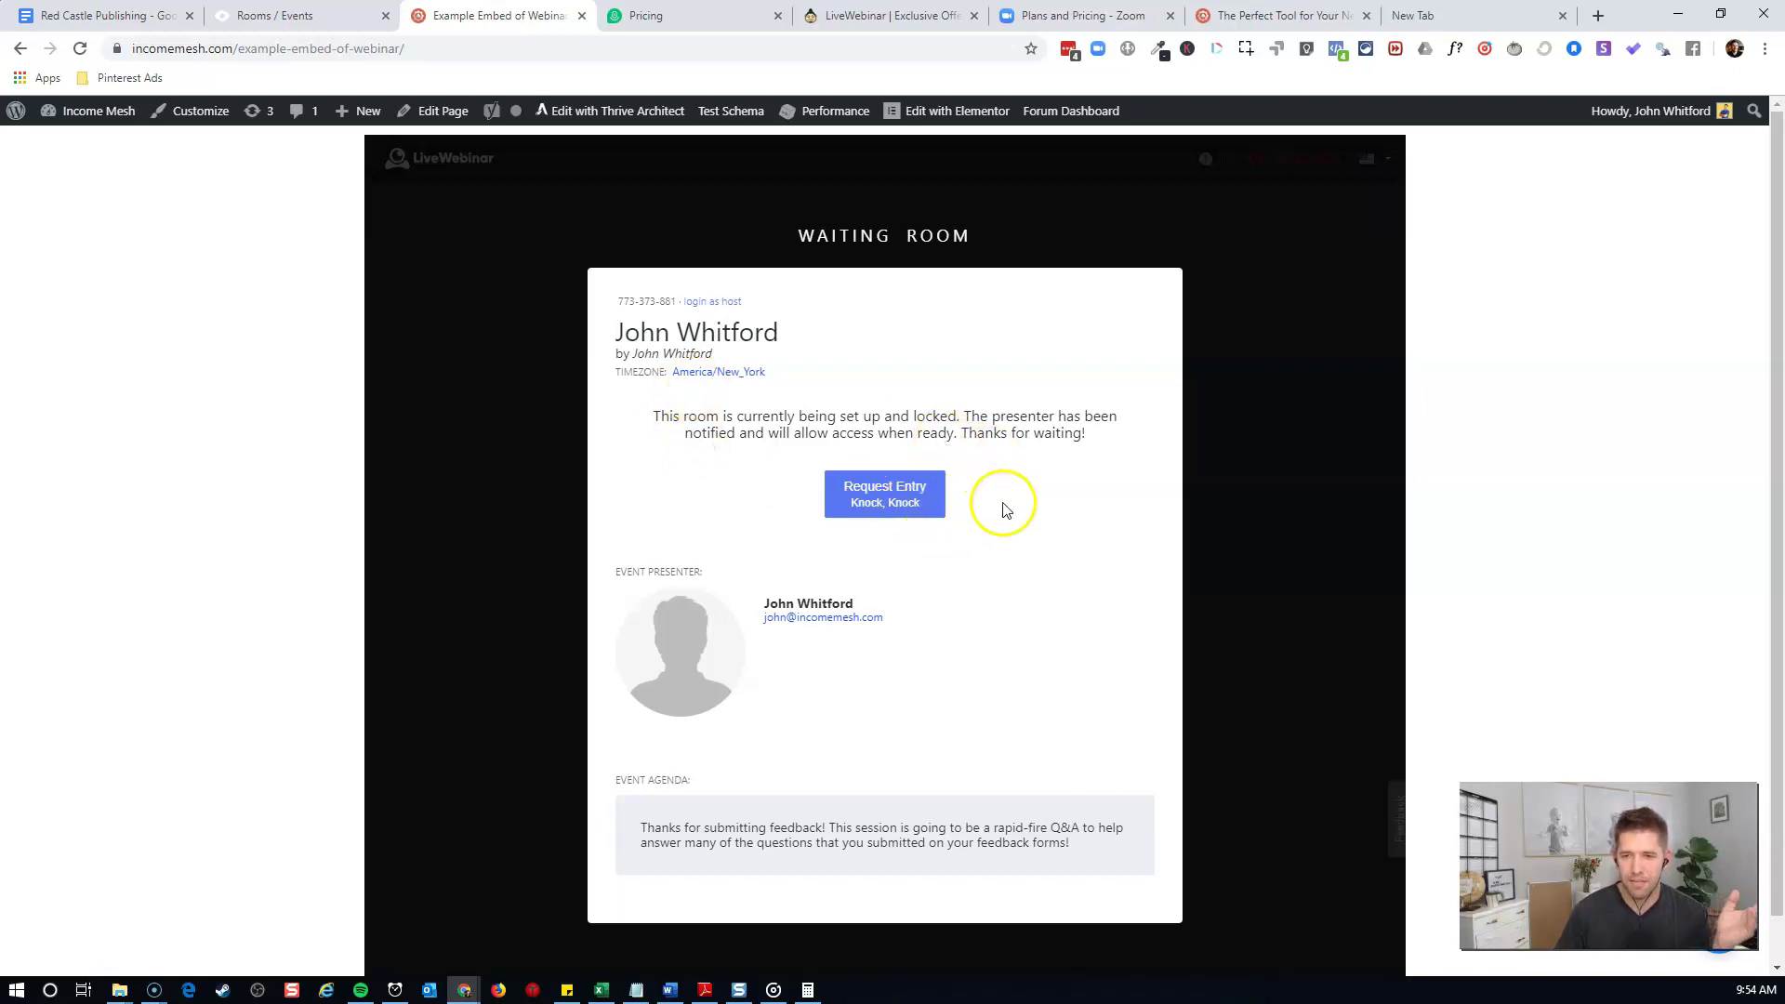
left_click(852, 493)
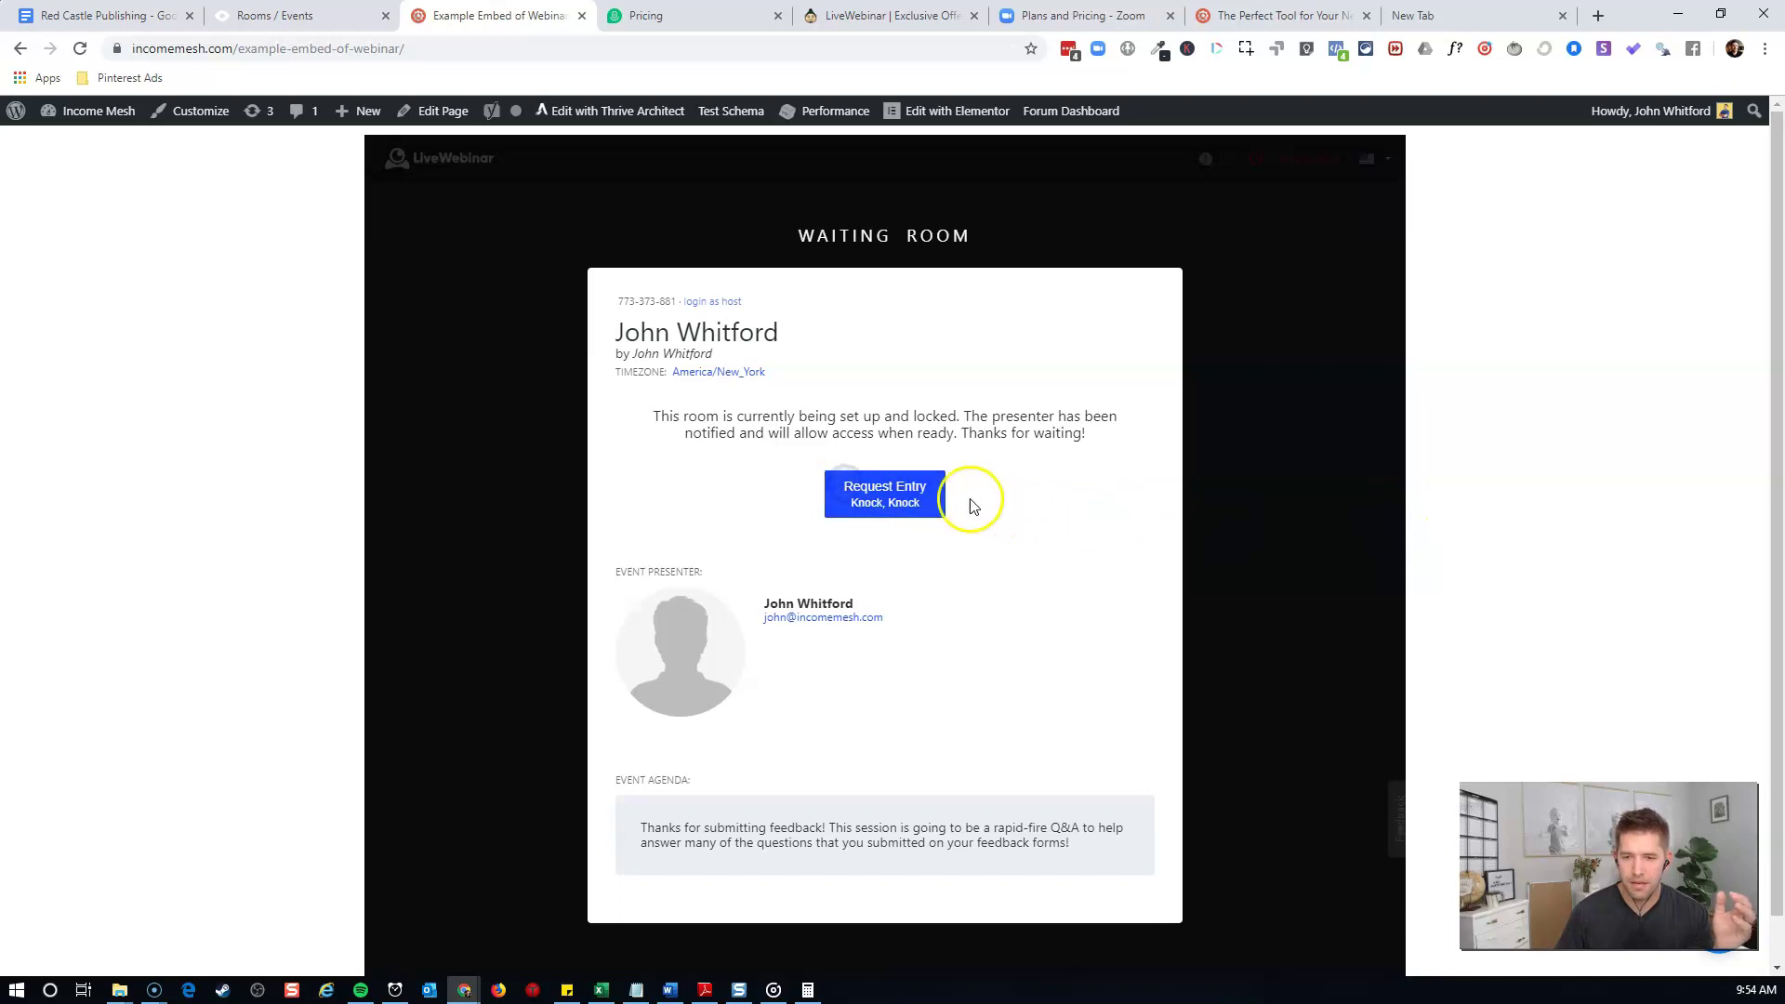
left_click(1478, 450)
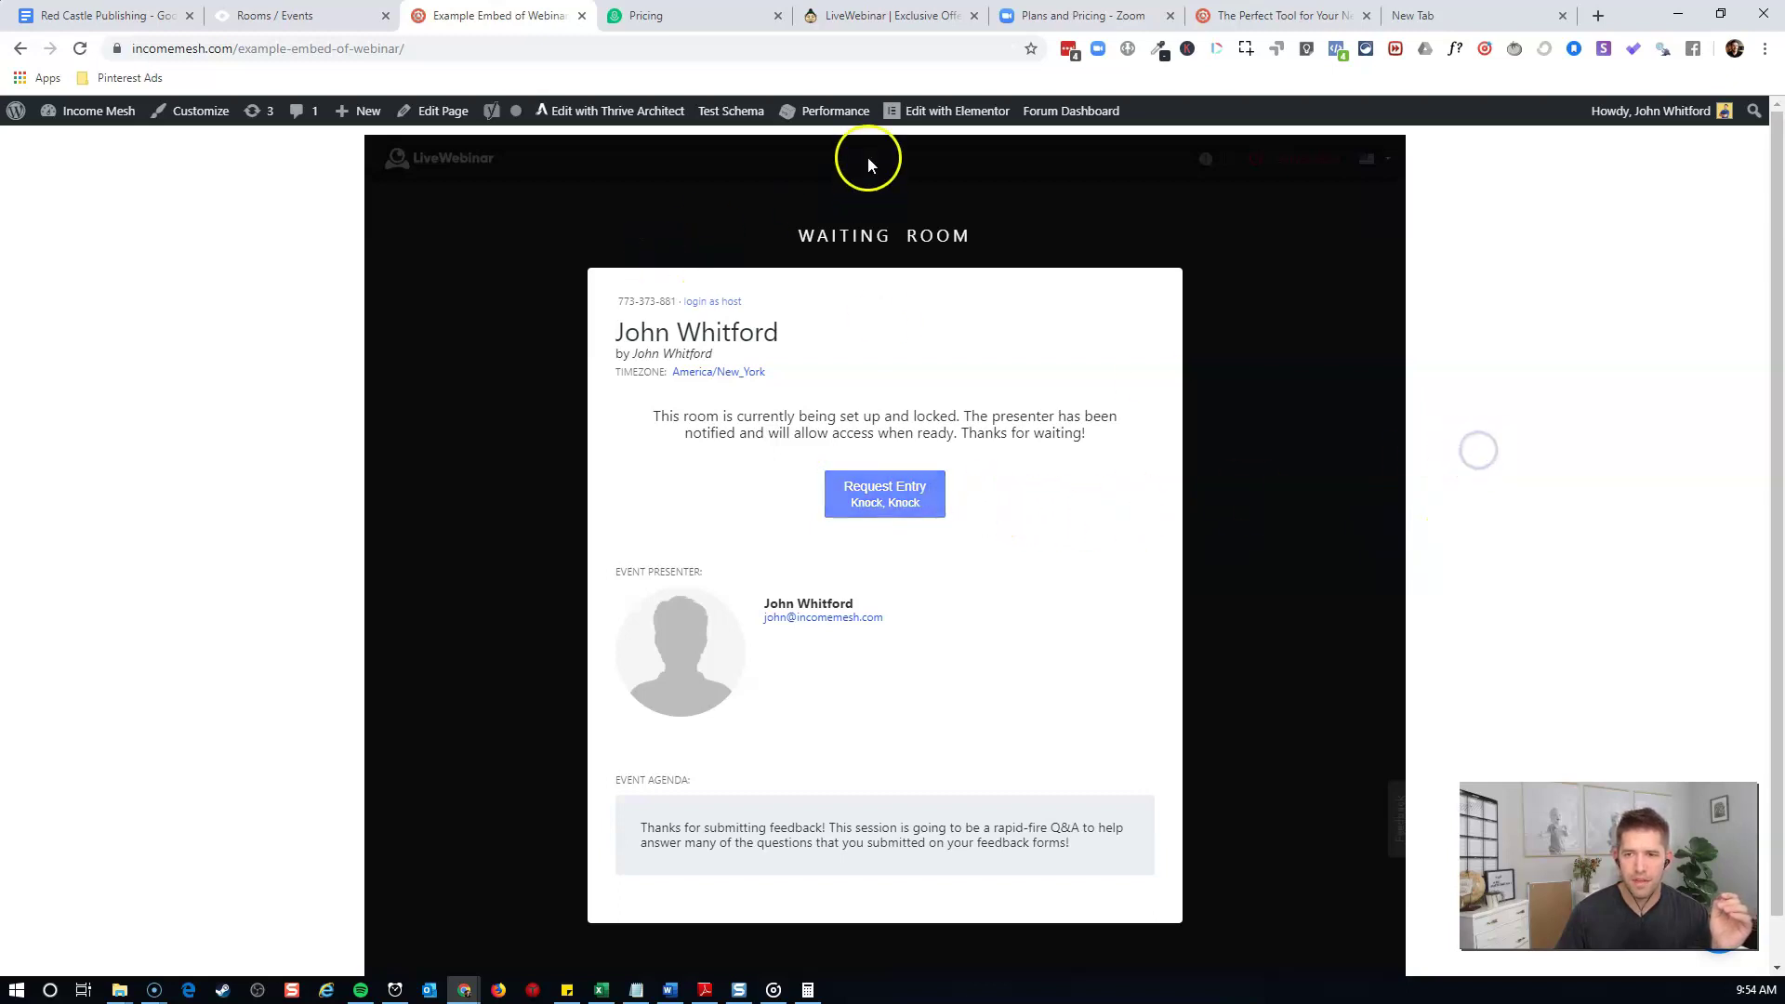
Edit the page in Elementor, set the webinar section's content width to Full Width and update the page
left_click(941, 111)
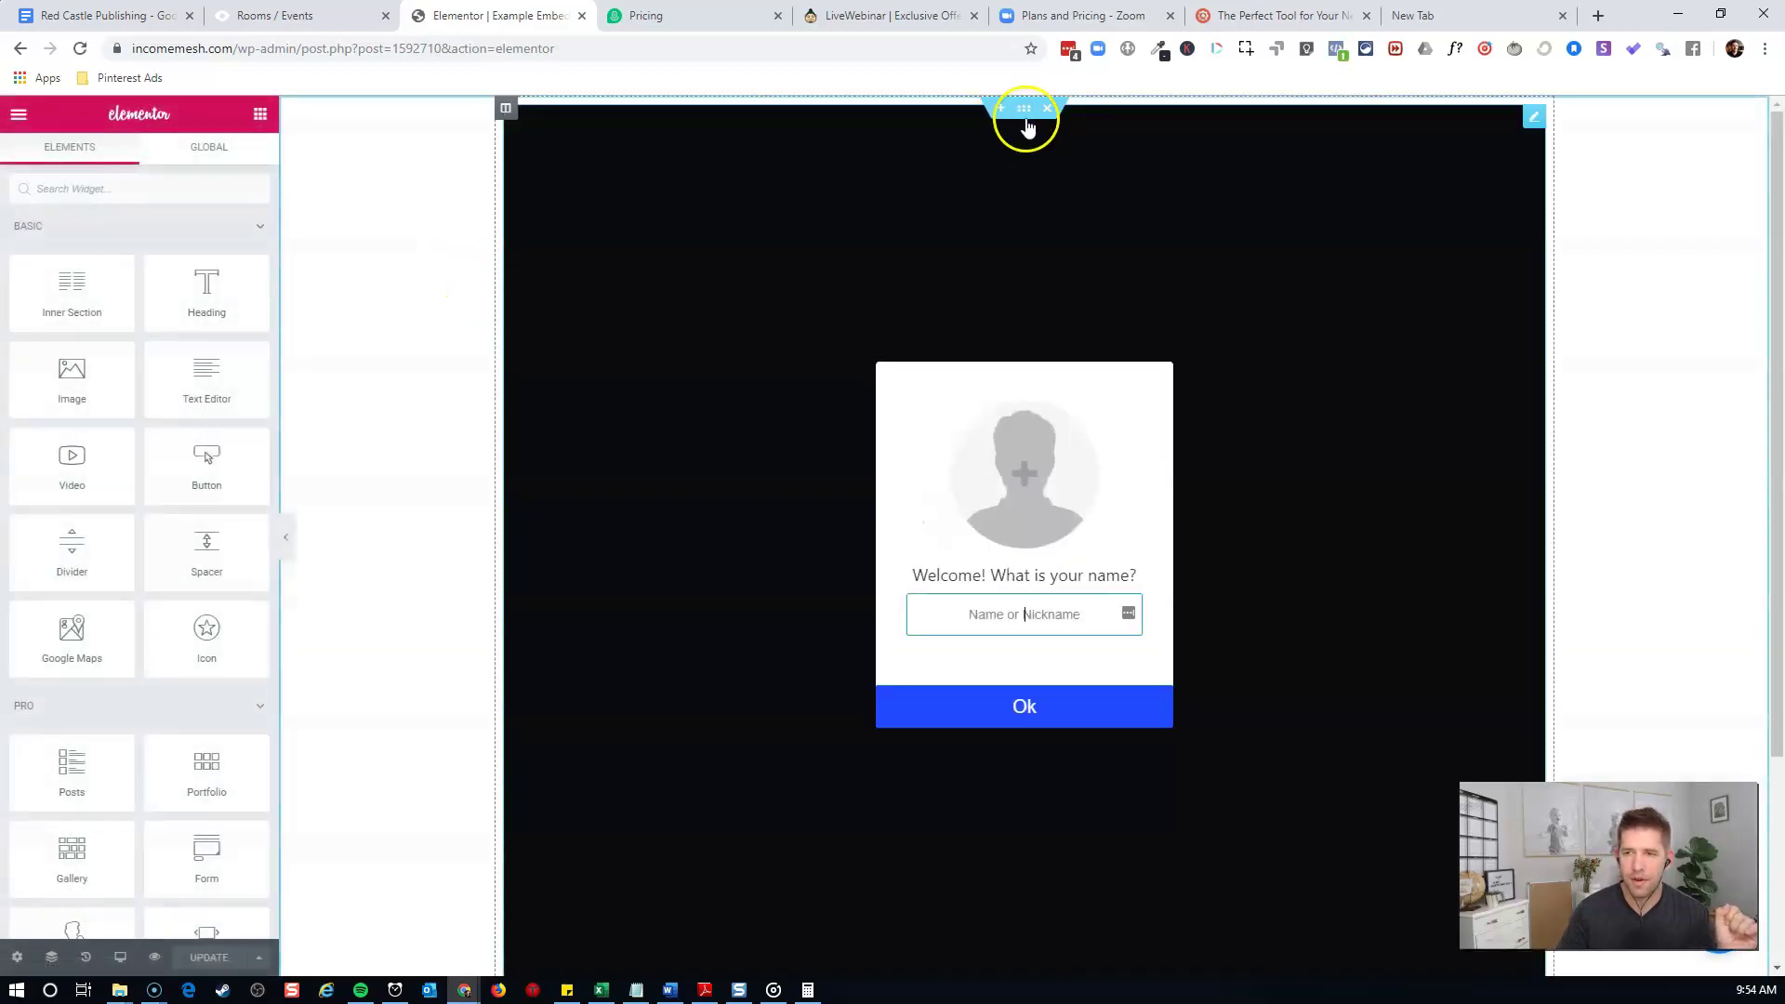
left_click(1024, 112)
left_click(144, 327)
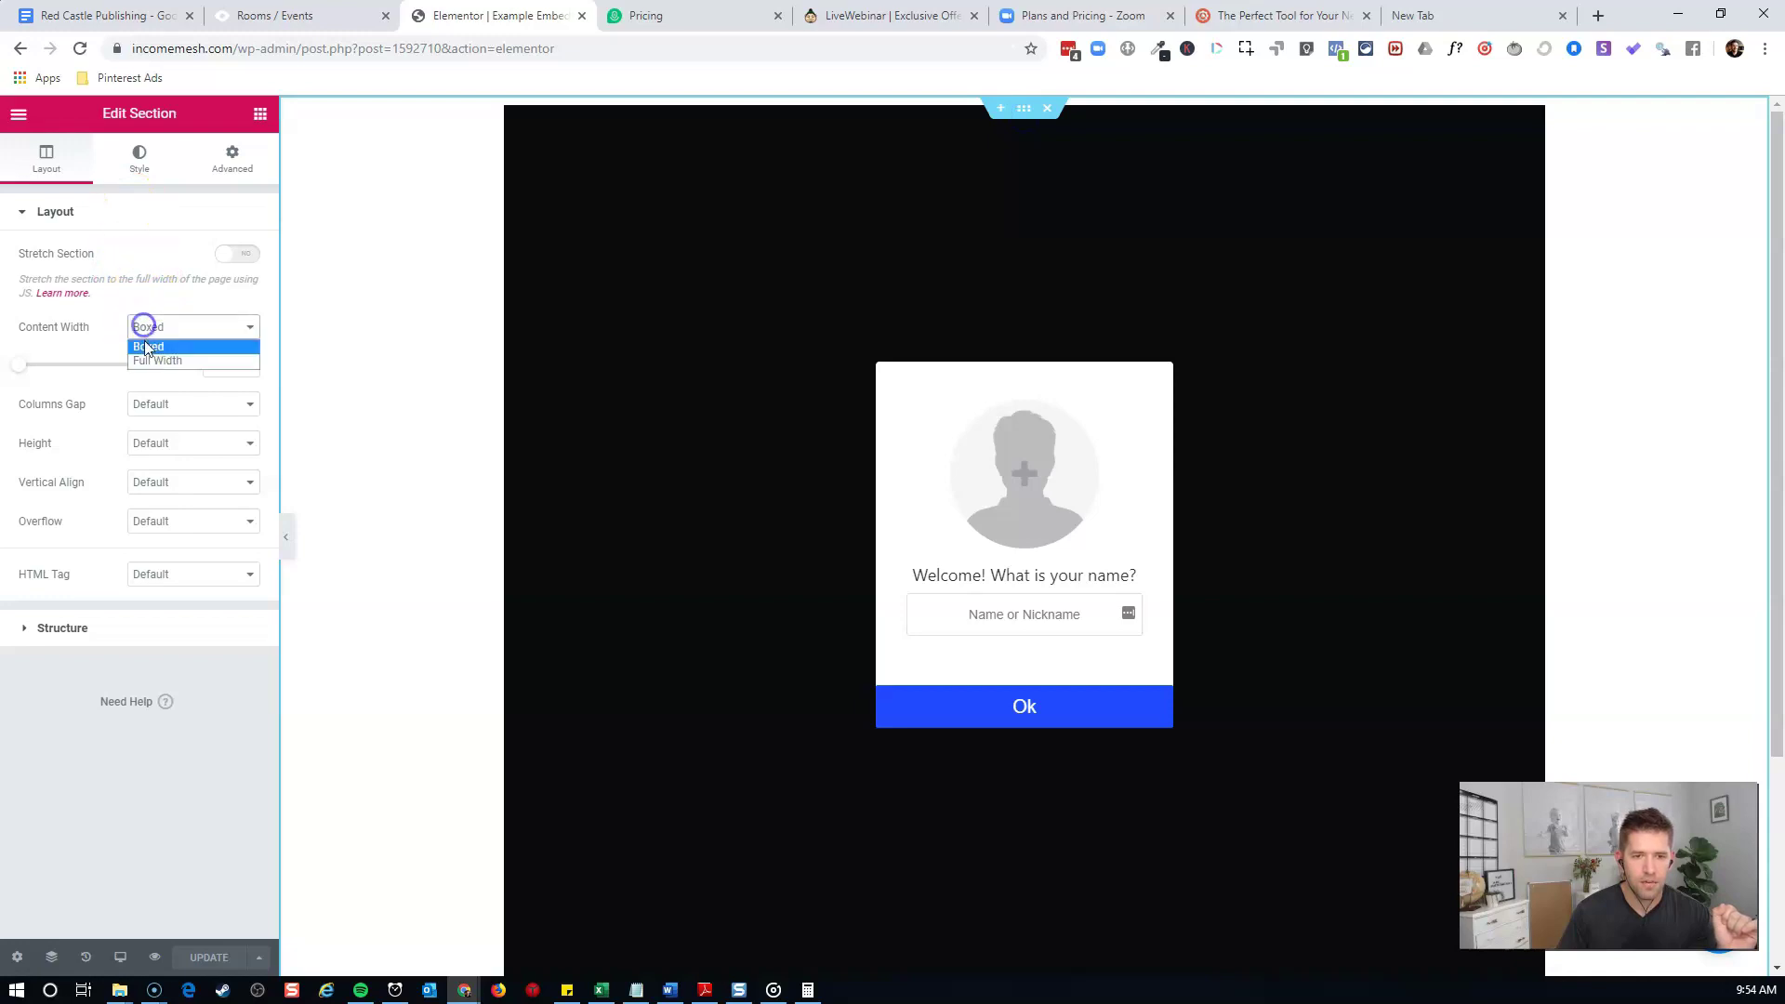
left_click(147, 356)
left_click(208, 957)
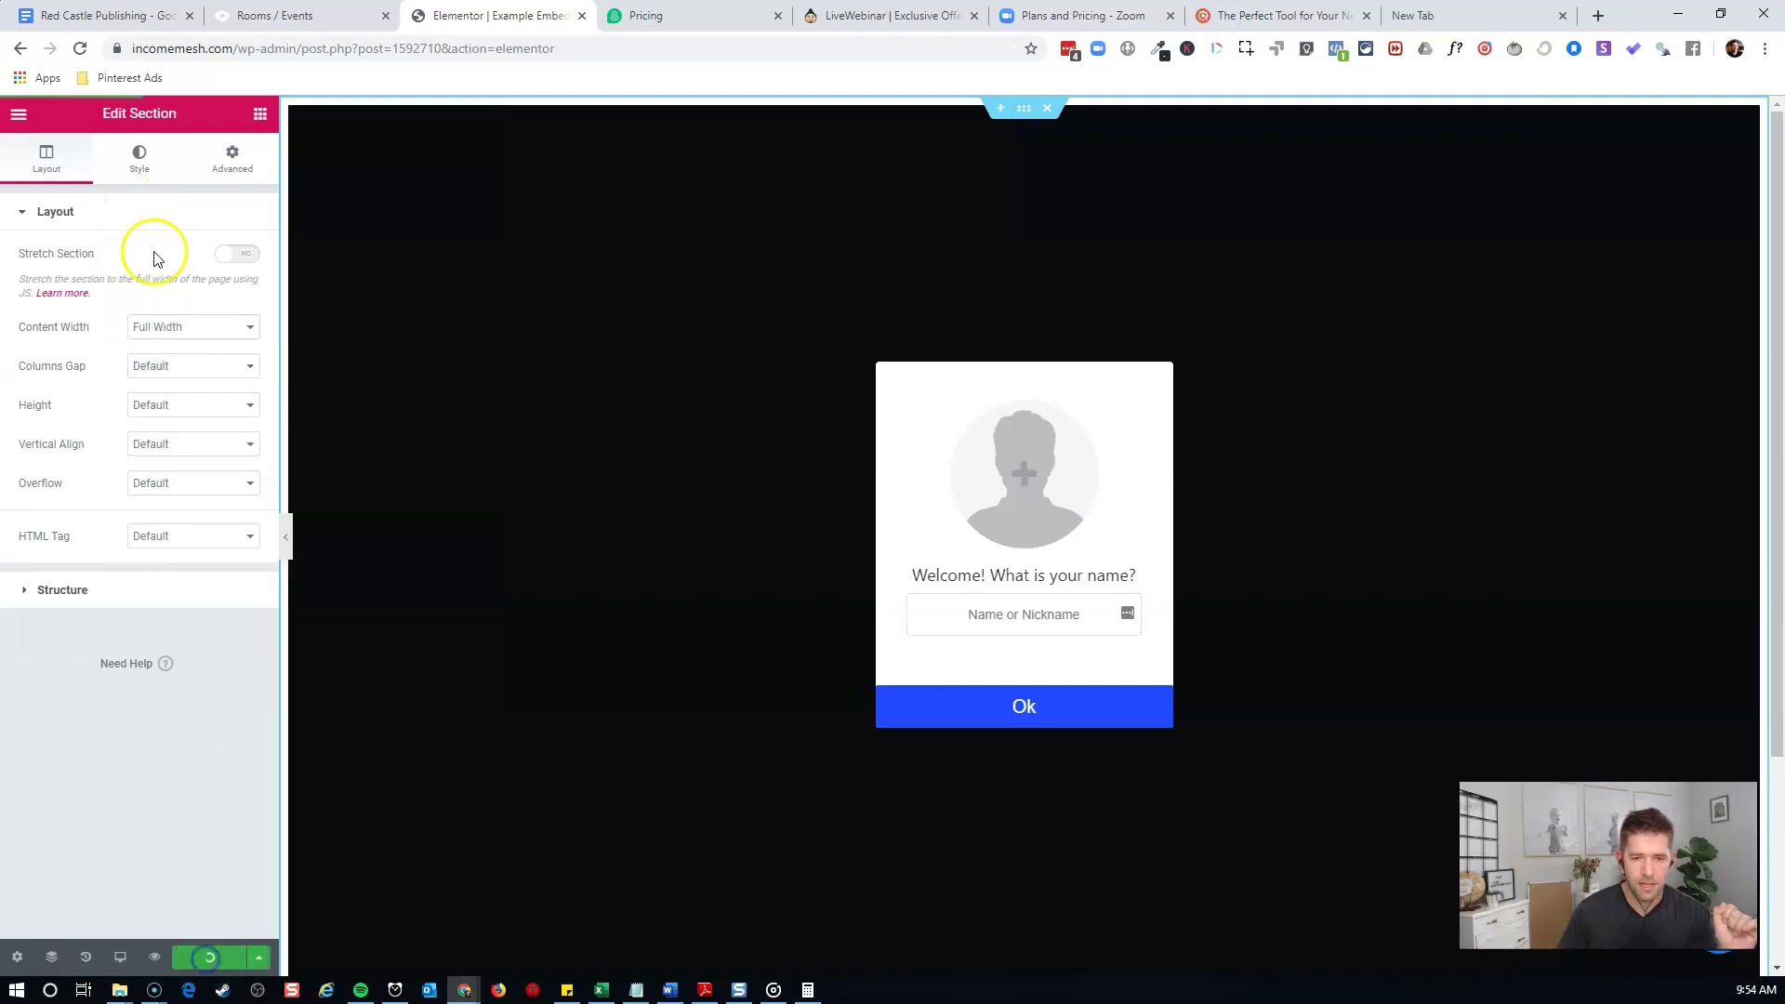
View the updated page and join the embedded webinar's waiting room under a second attendee name
left_click(19, 112)
left_click(41, 522)
left_click(923, 657)
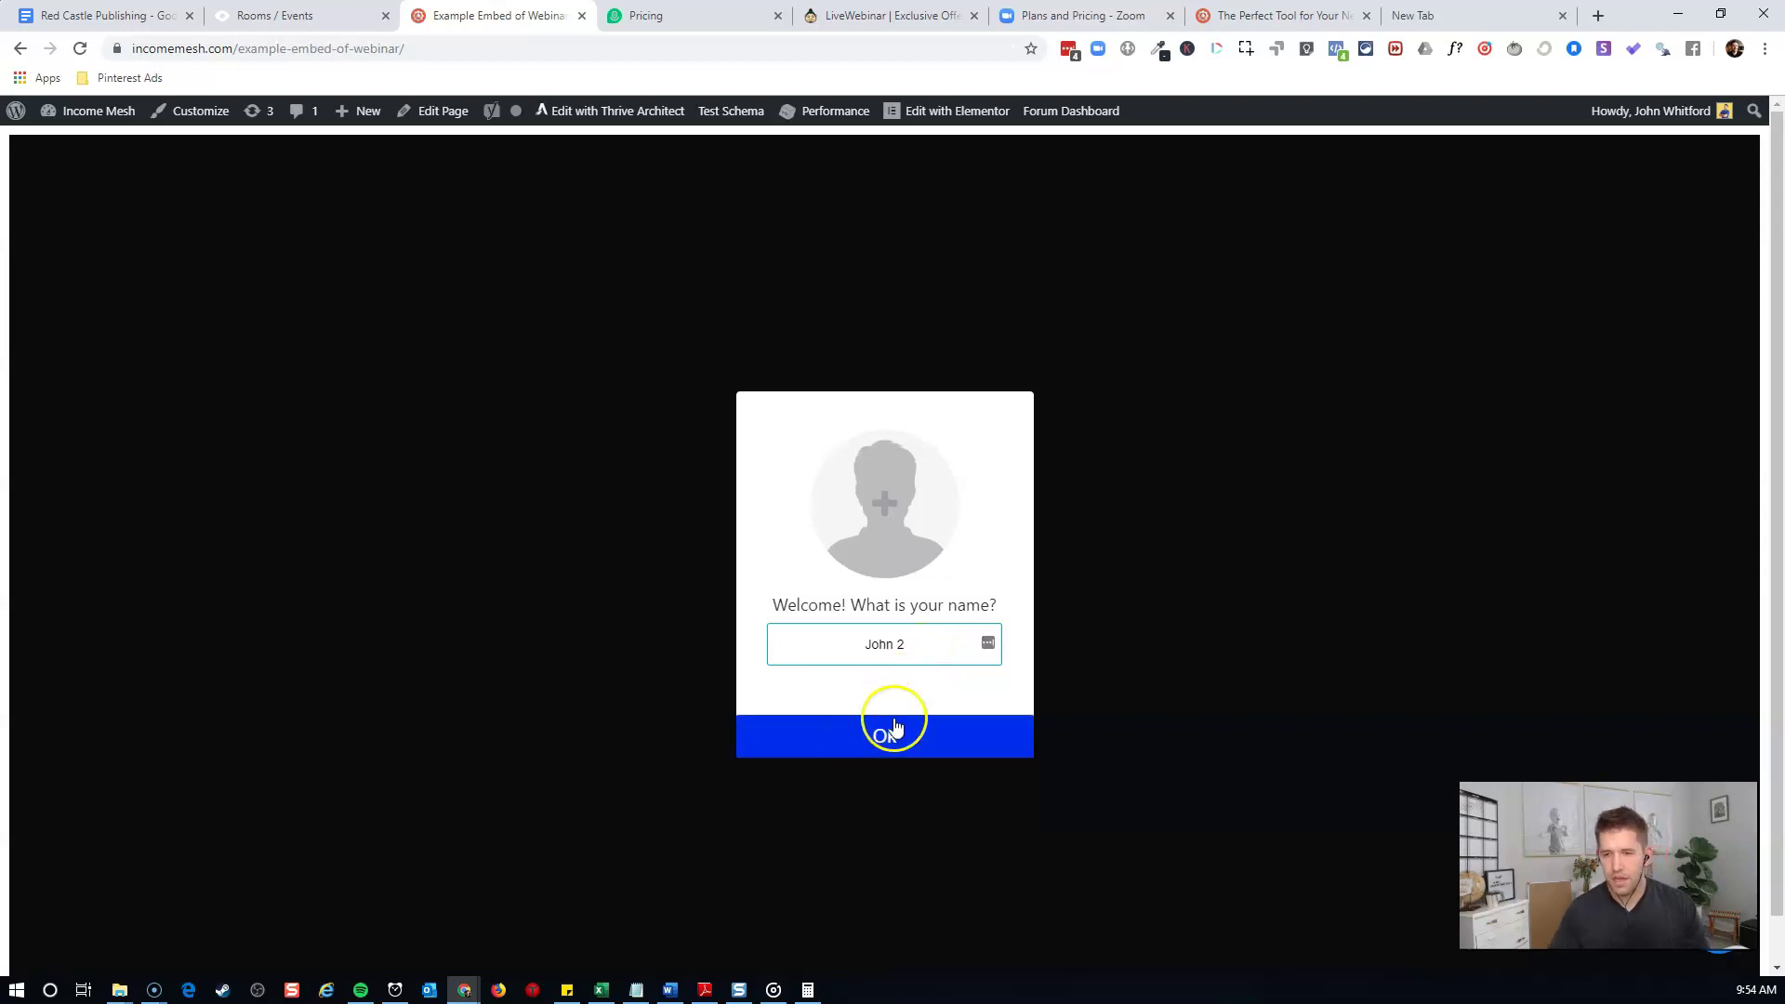
mouse_move(910, 516)
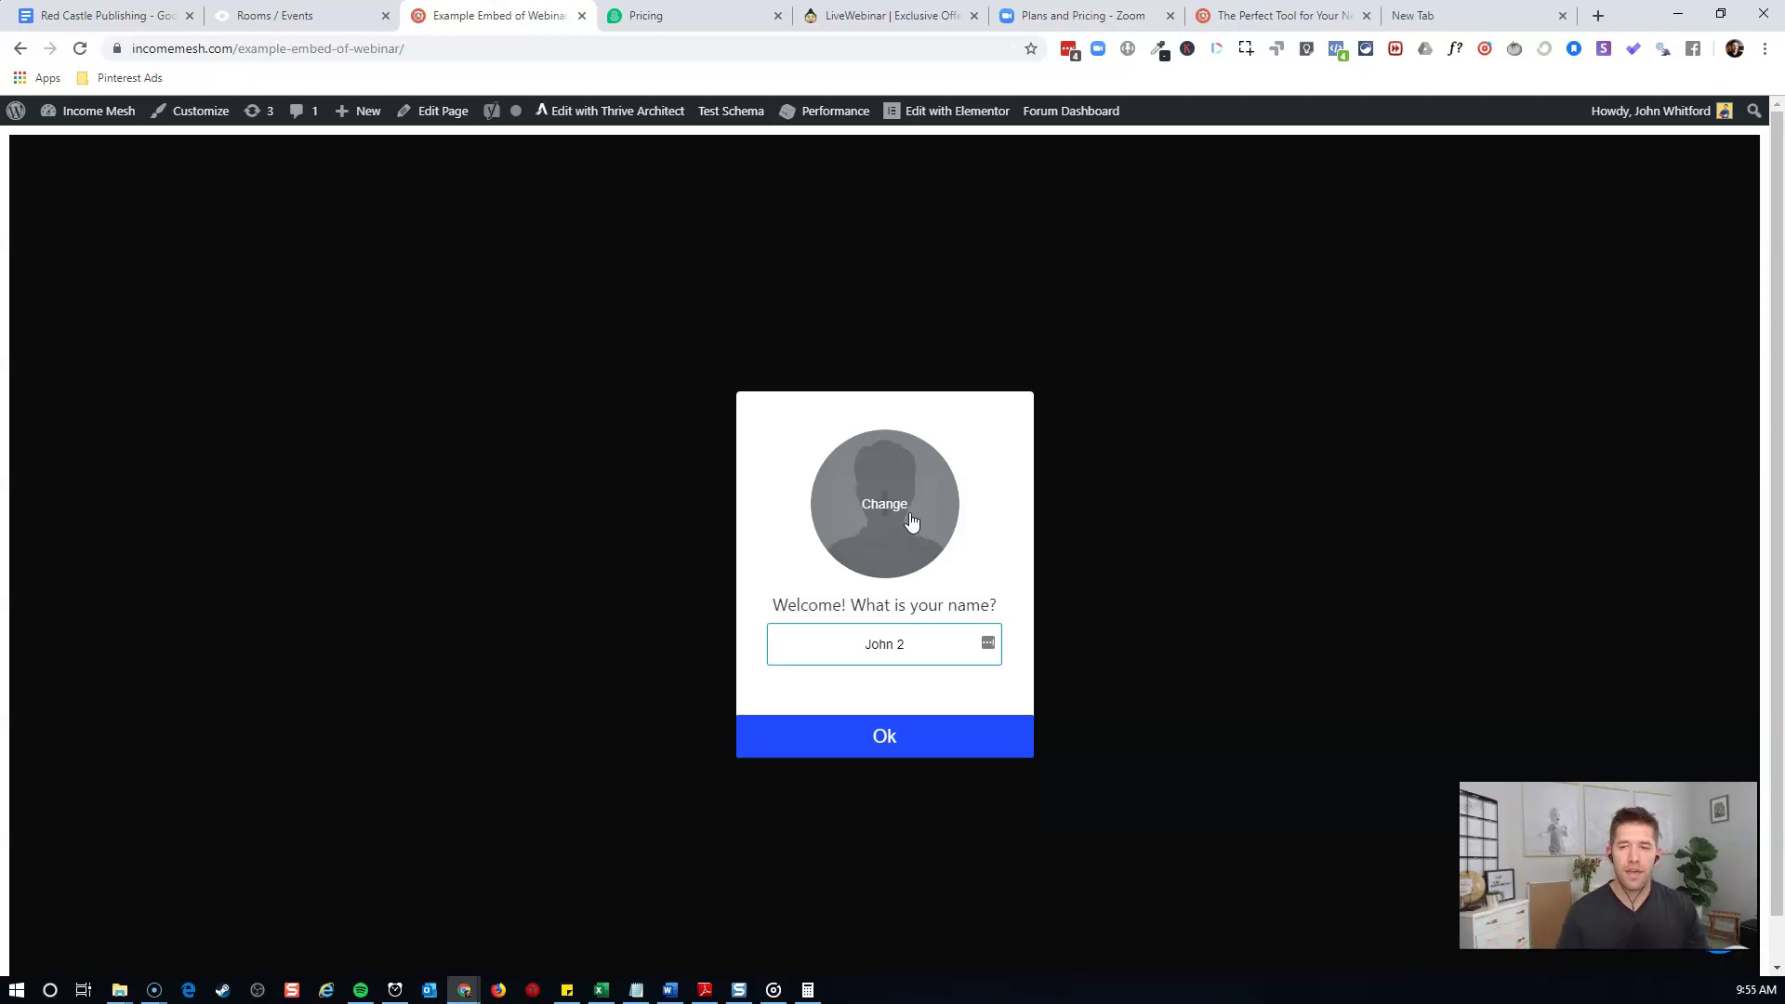
left_click(885, 745)
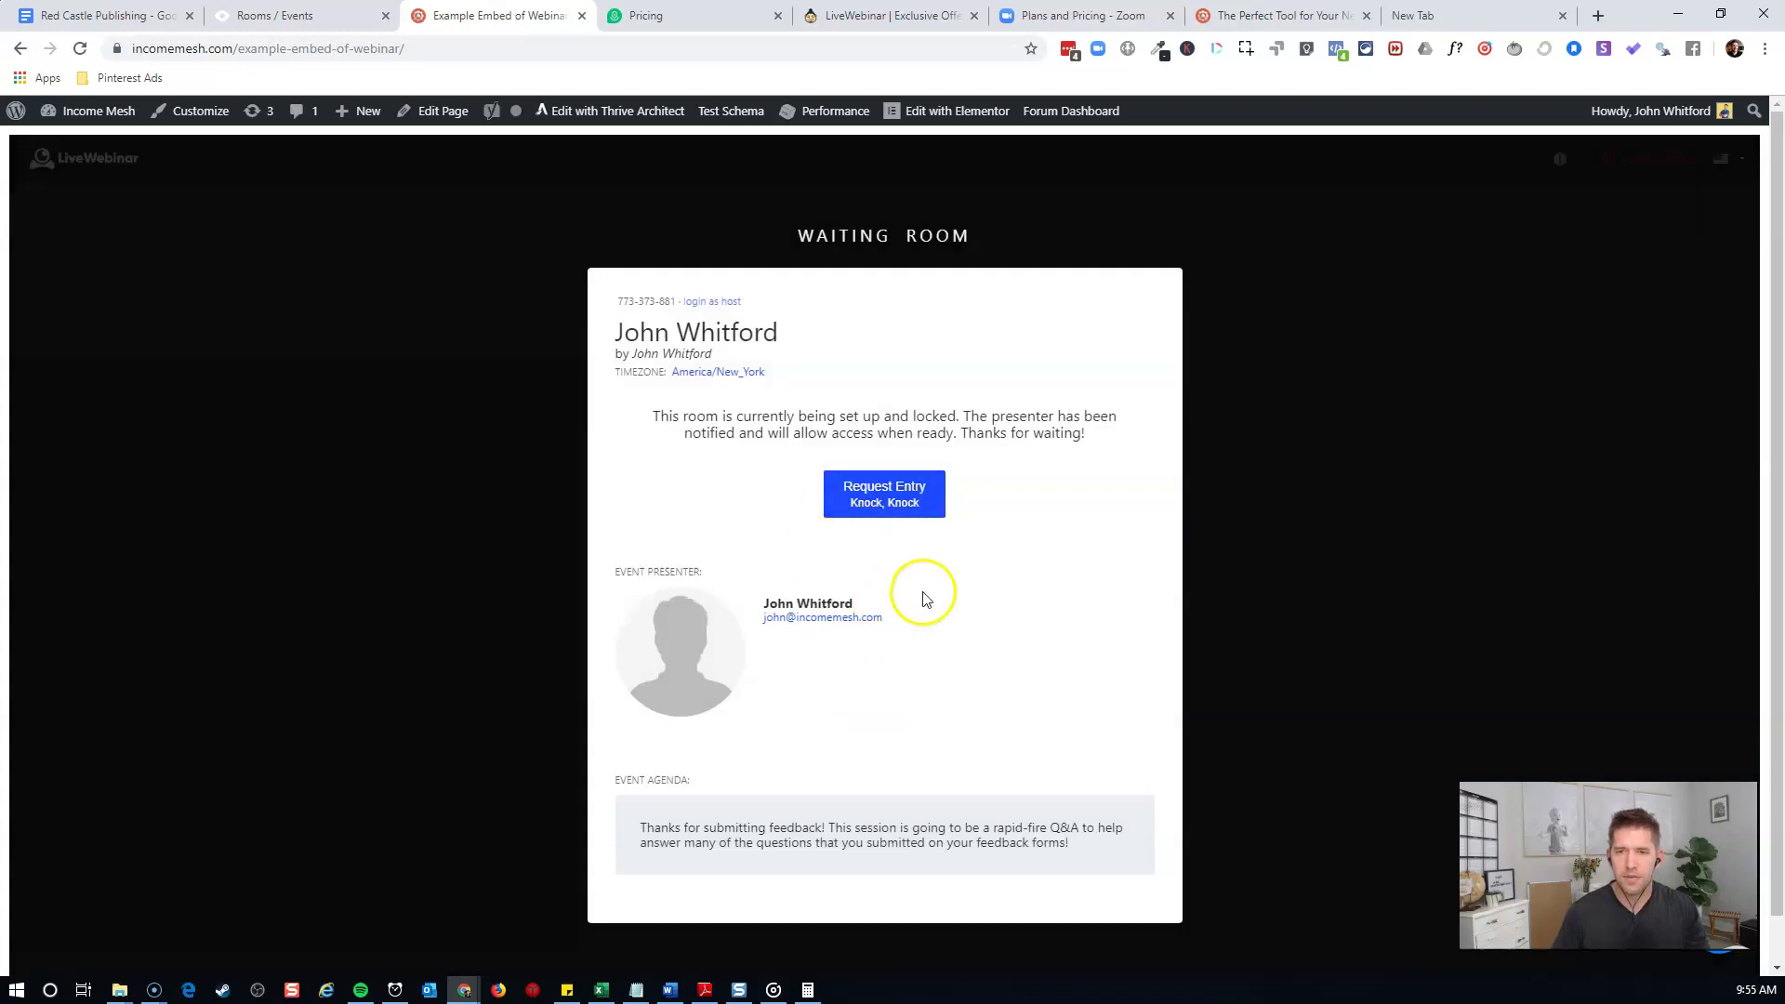
Enter the event room as presenter from its presenter invitation address in LiveWebinar
left_click(254, 15)
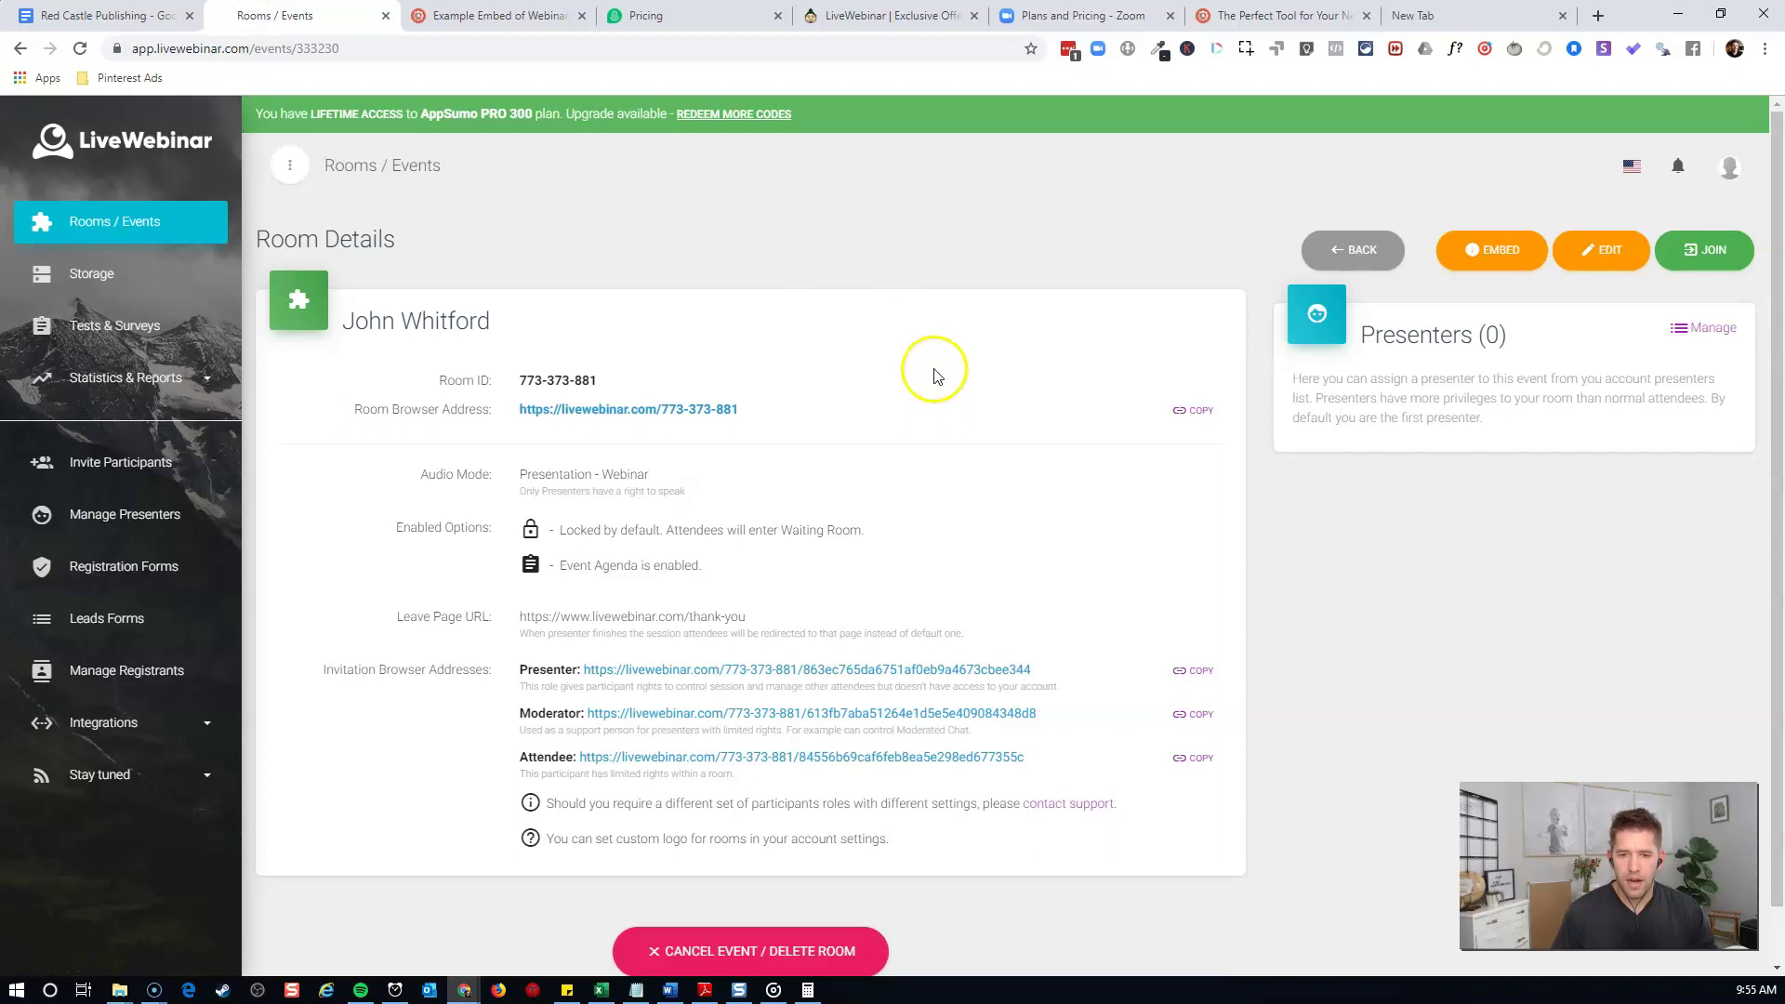
left_click(801, 672)
left_click(889, 576)
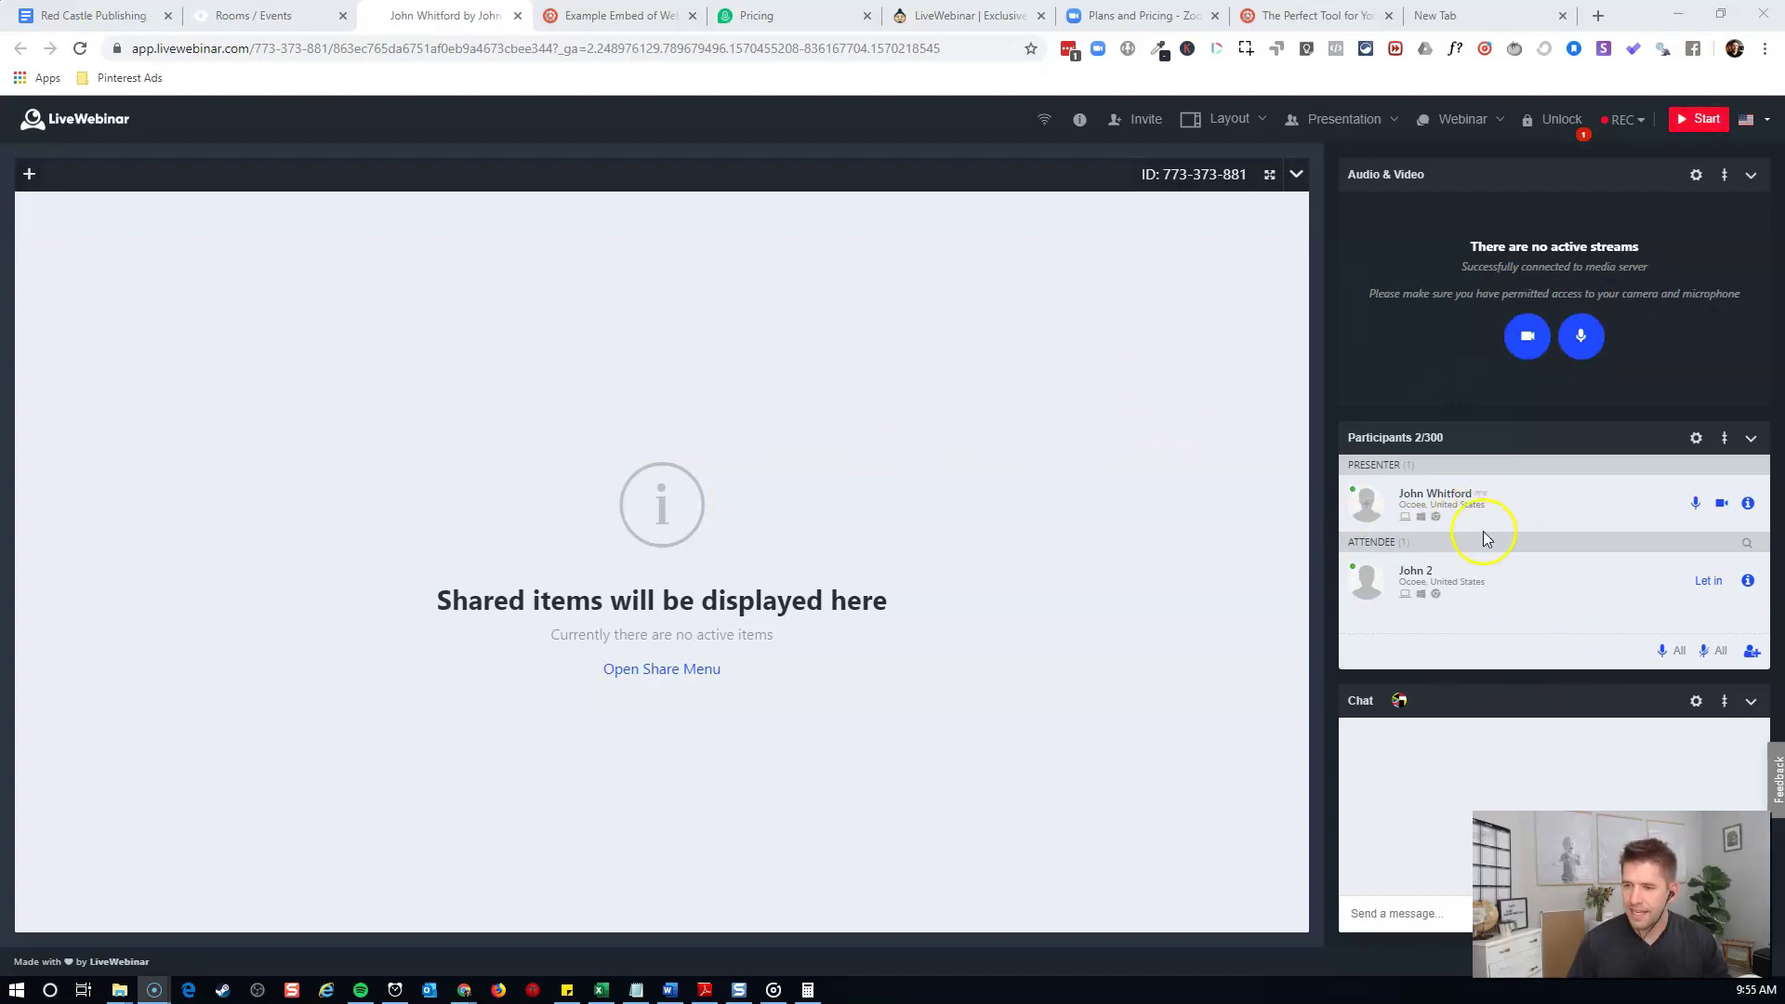
Start the webinar and send "Hello everyone!" in the chat
left_click(1698, 121)
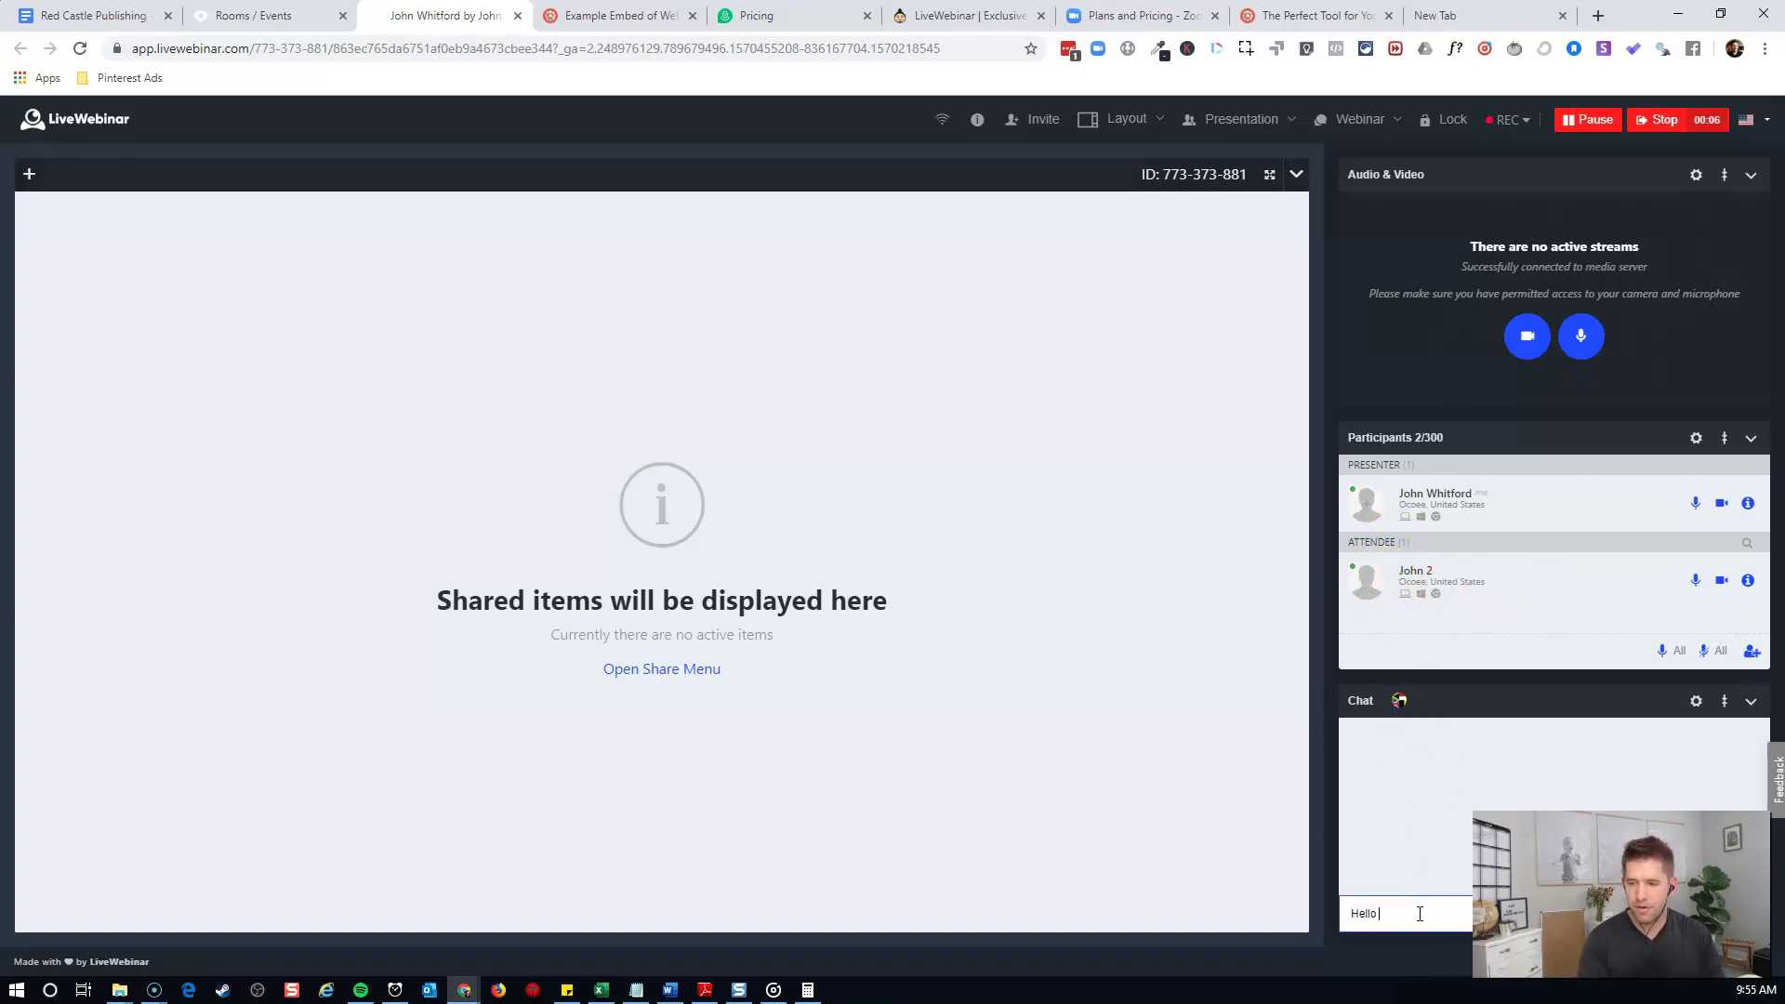
key("Return")
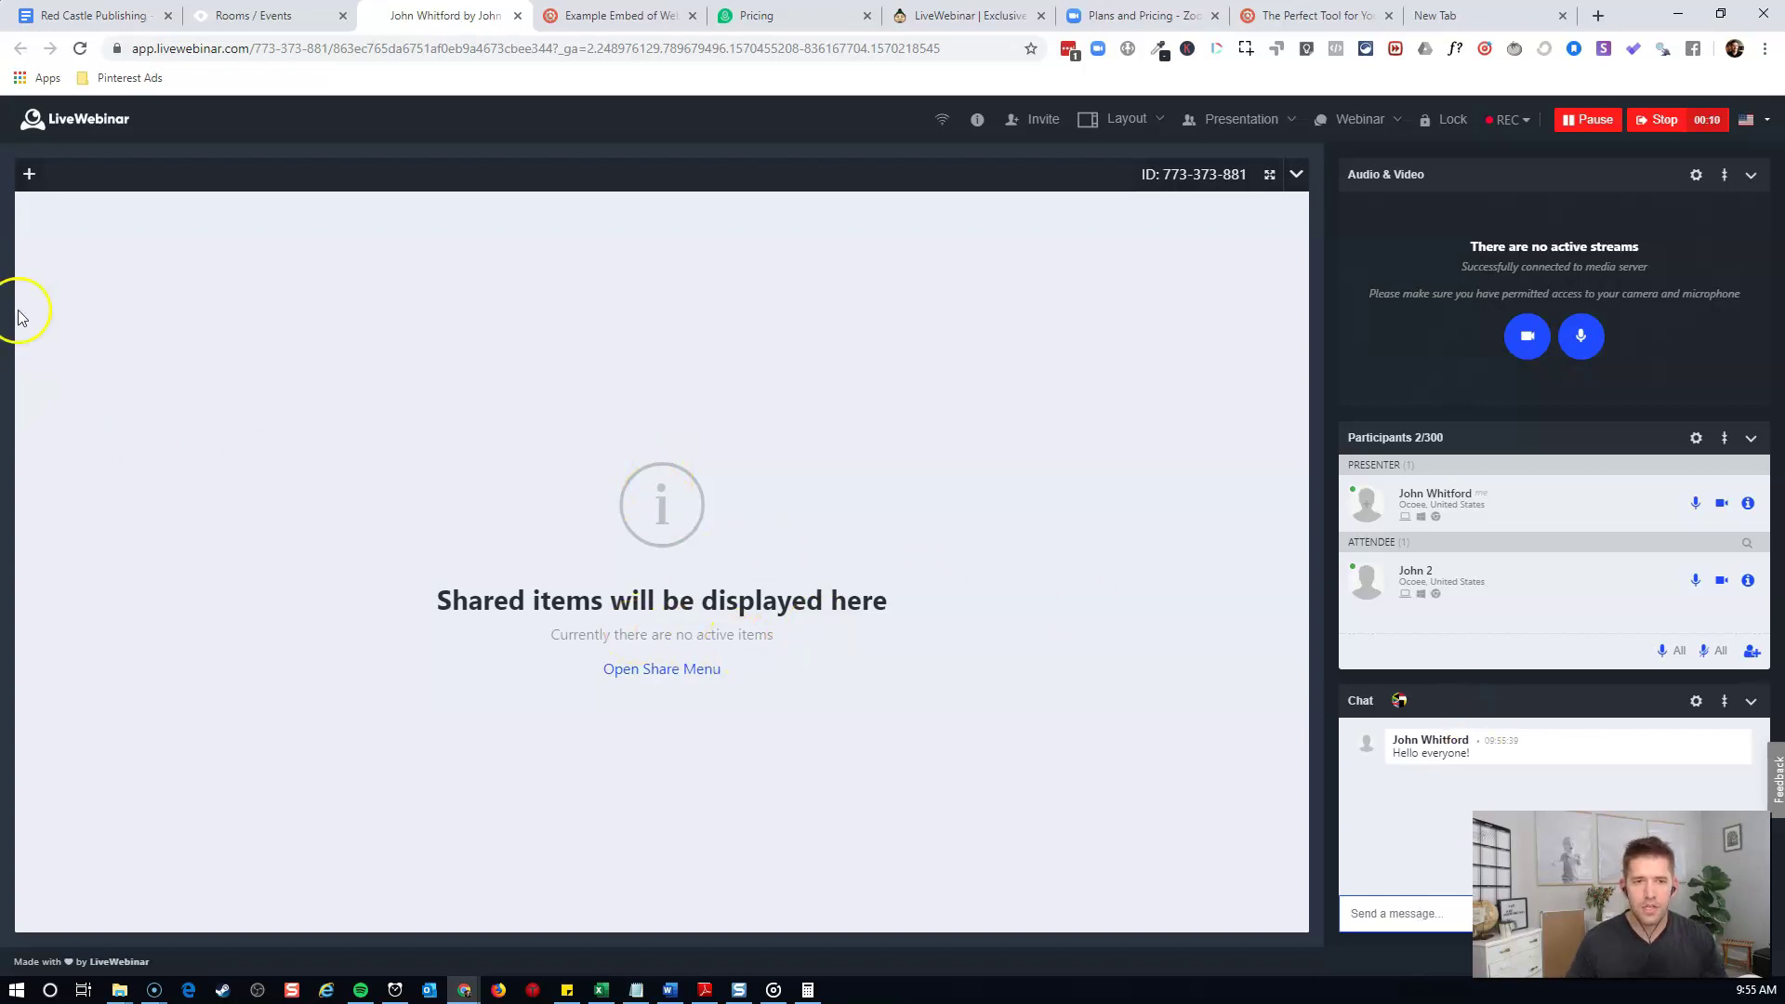
Get a video address from YouTube and share that video in the webinar room with the YouTube Player
left_click(29, 175)
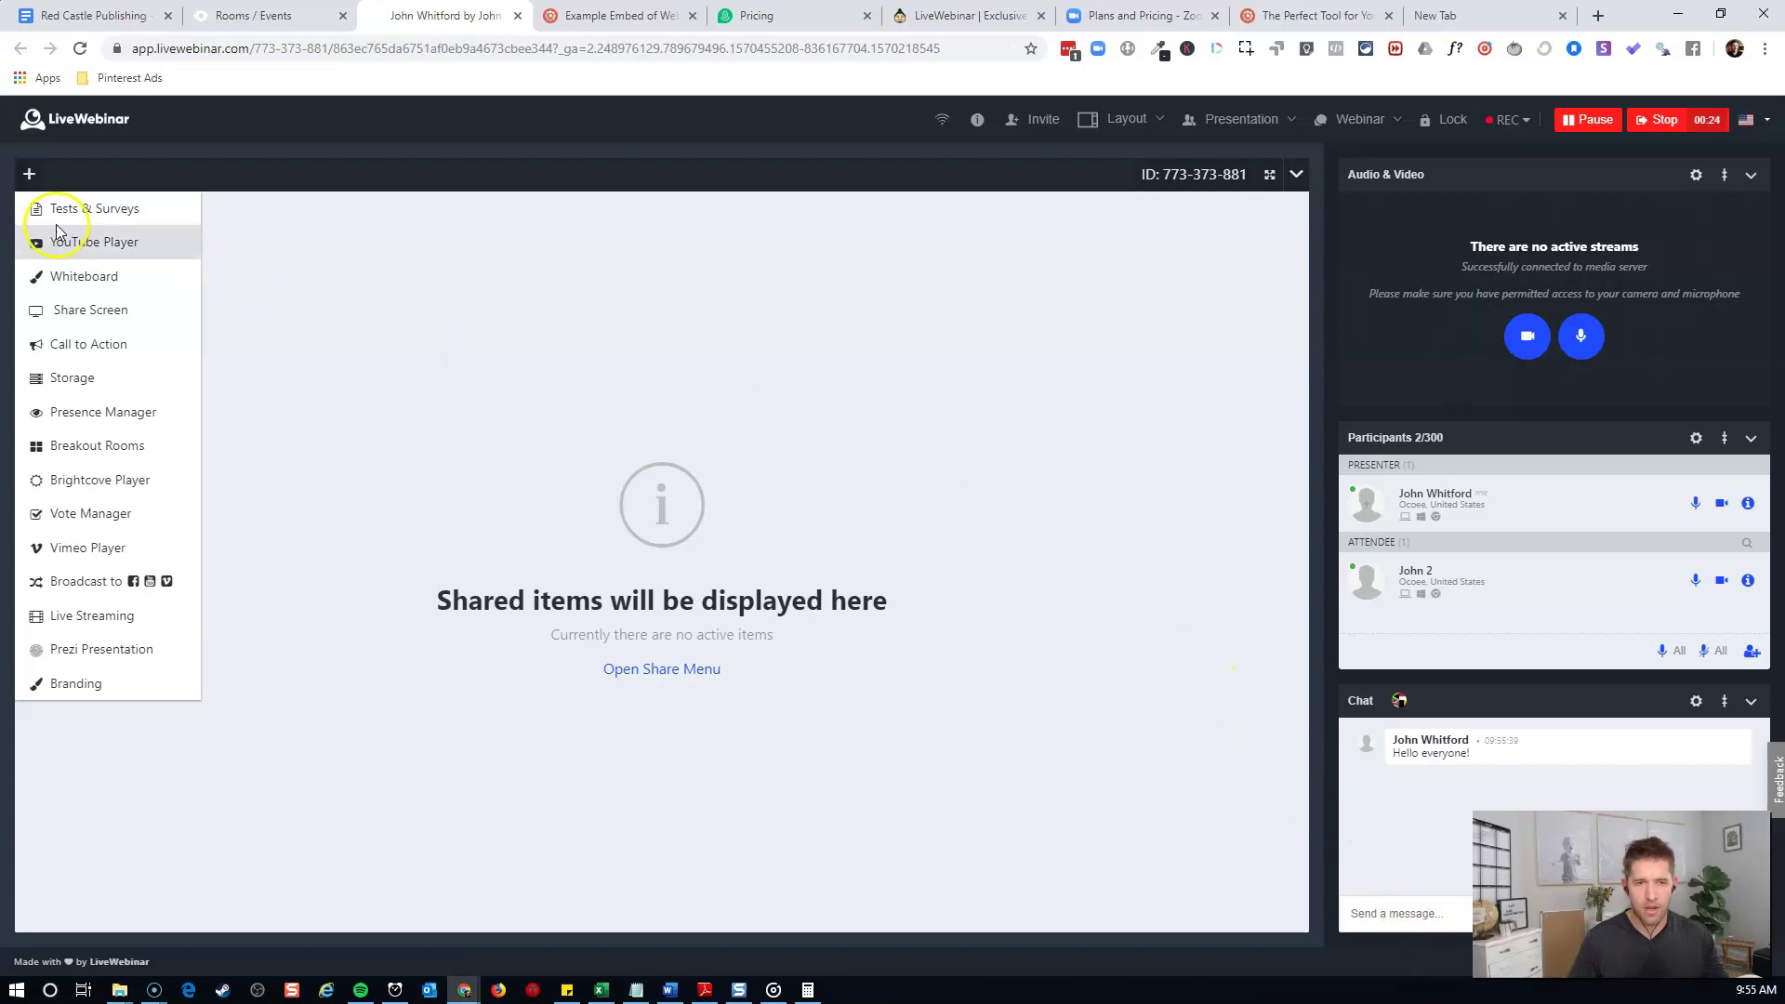
left_click(97, 246)
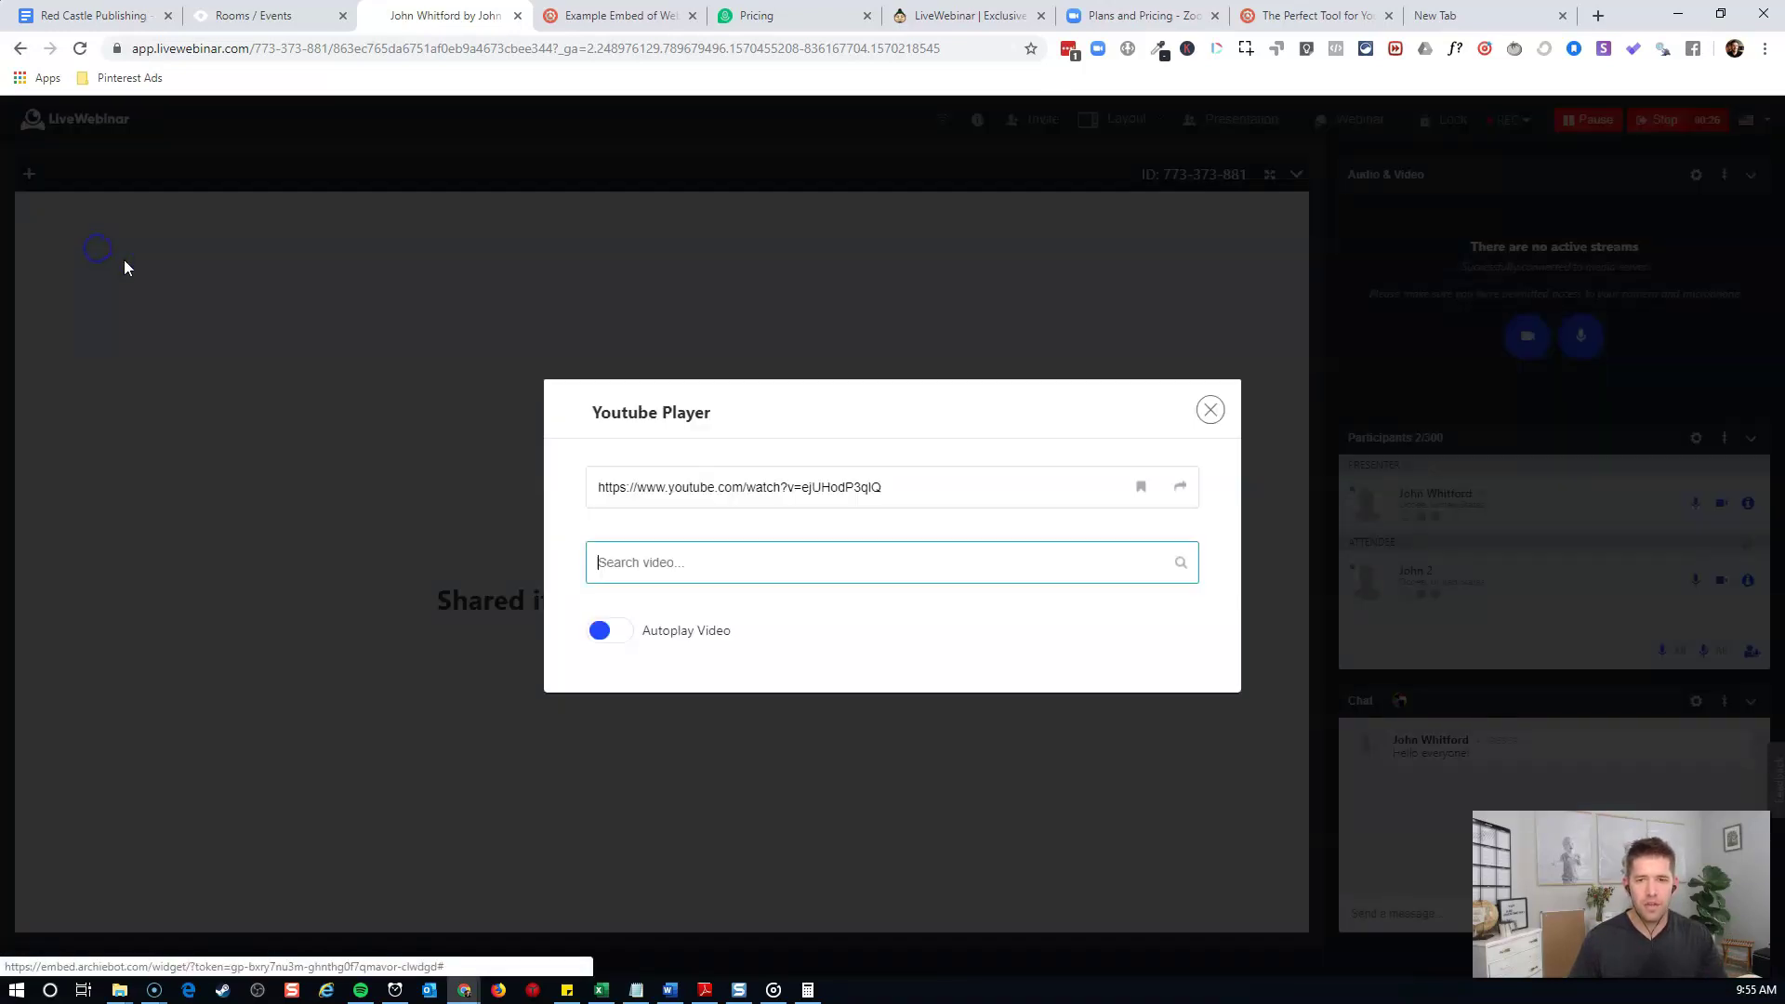
left_click(1469, 13)
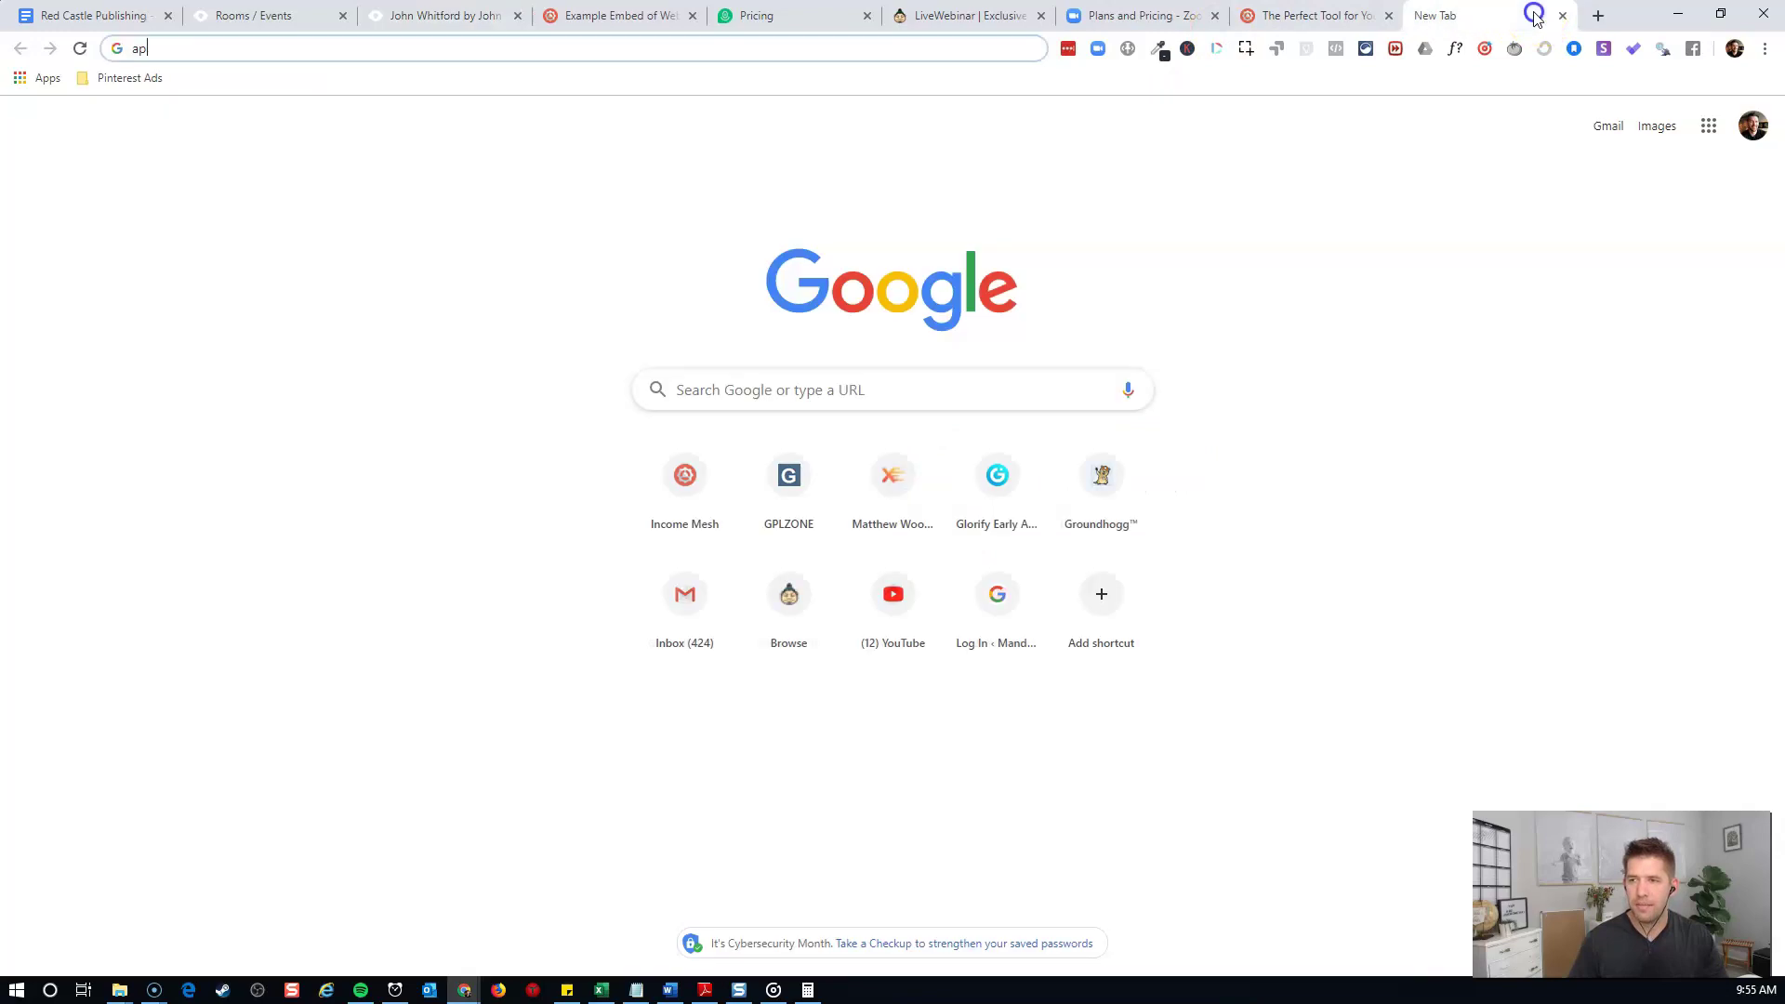
type("youtube.com")
key("Return")
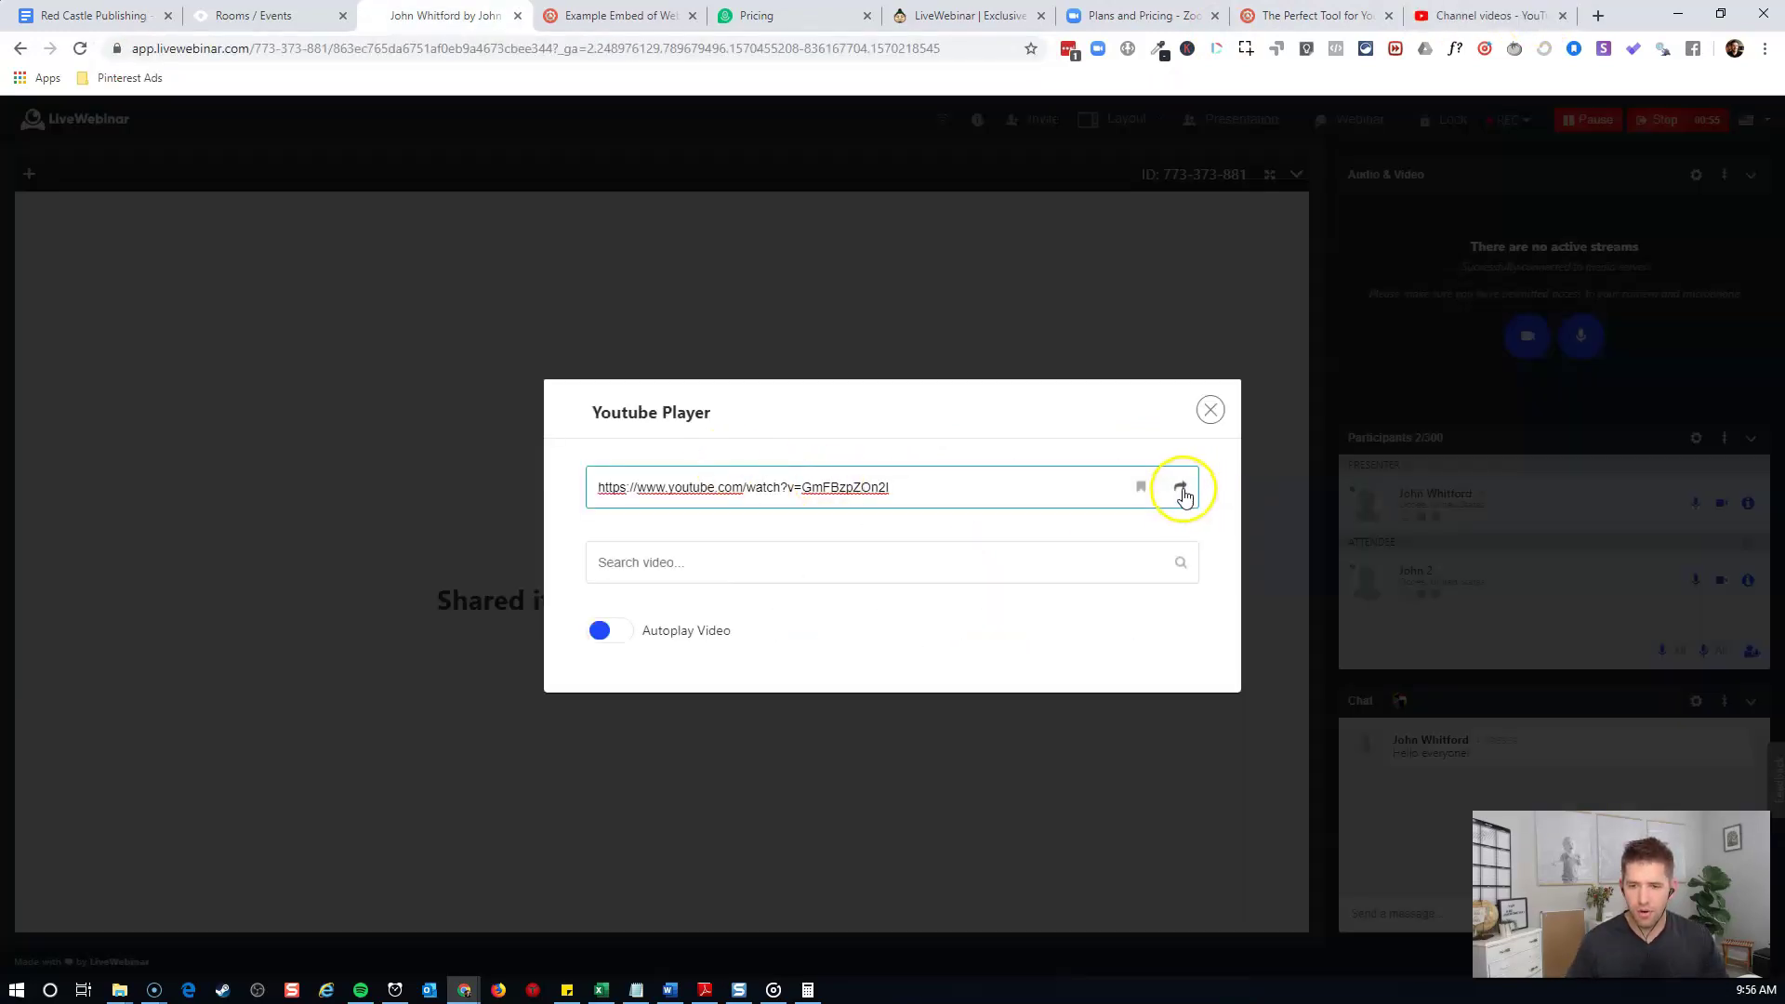
left_click(1181, 491)
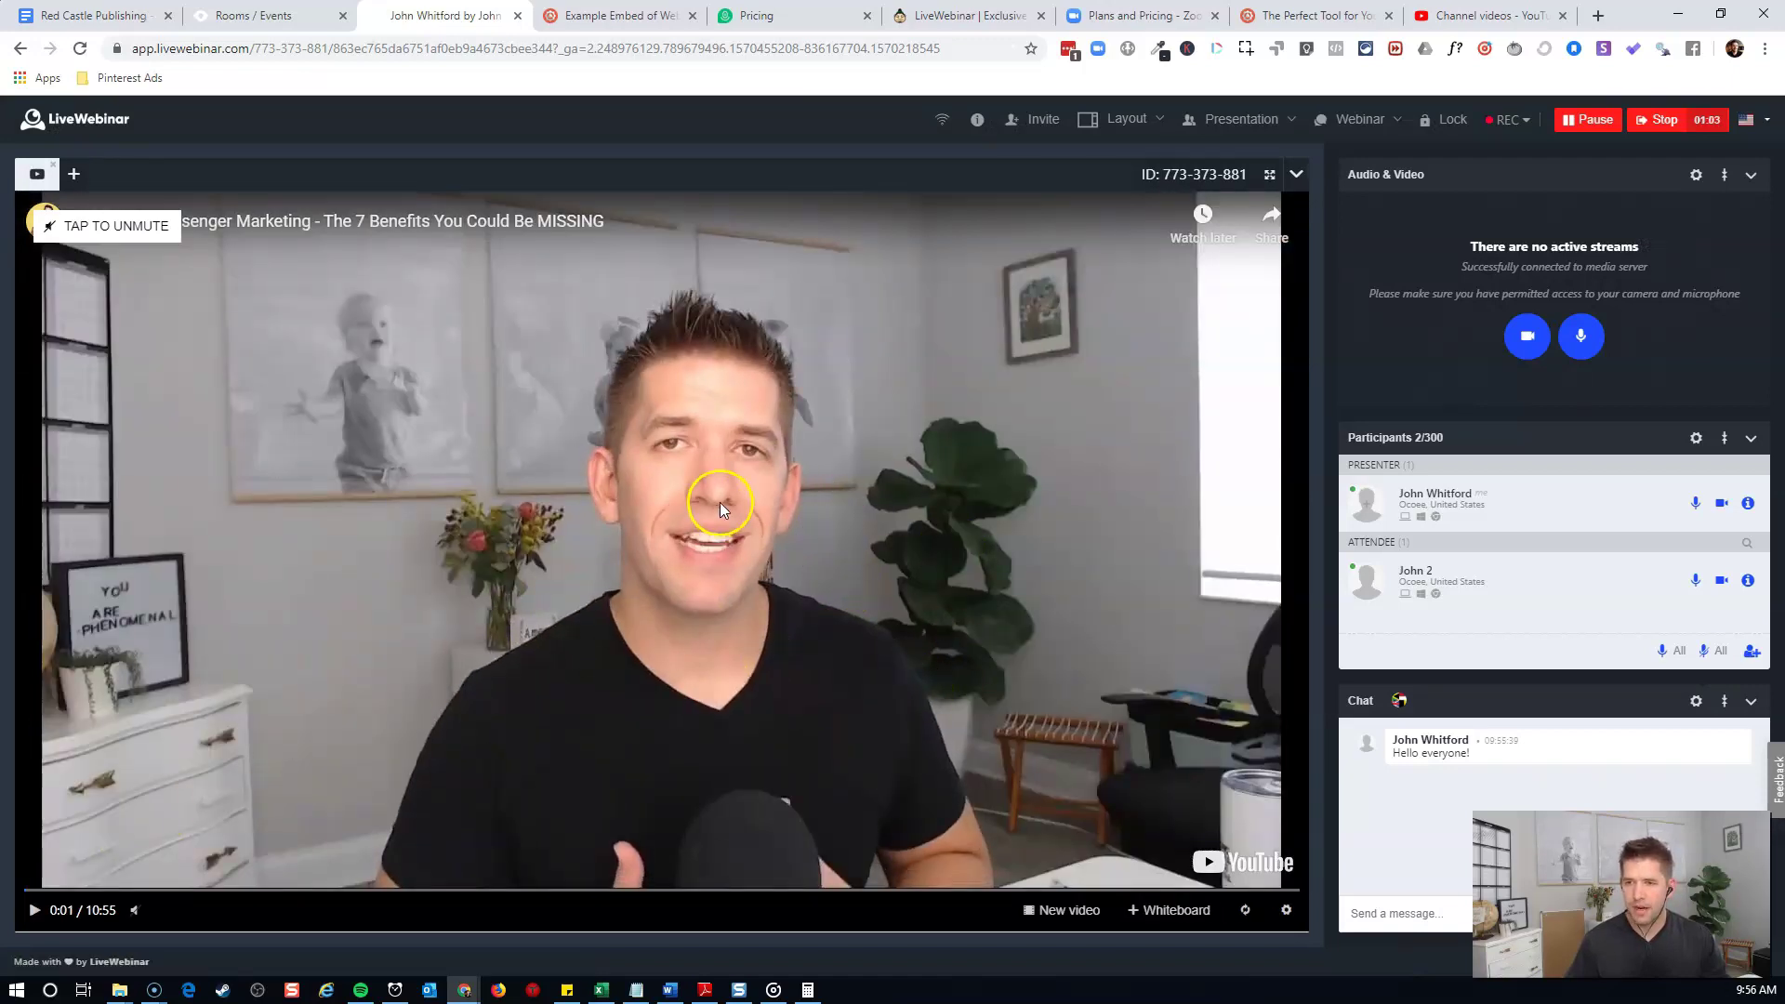
Look at the video search option in the YouTube Player dialog and close it without sharing another video
left_click(75, 176)
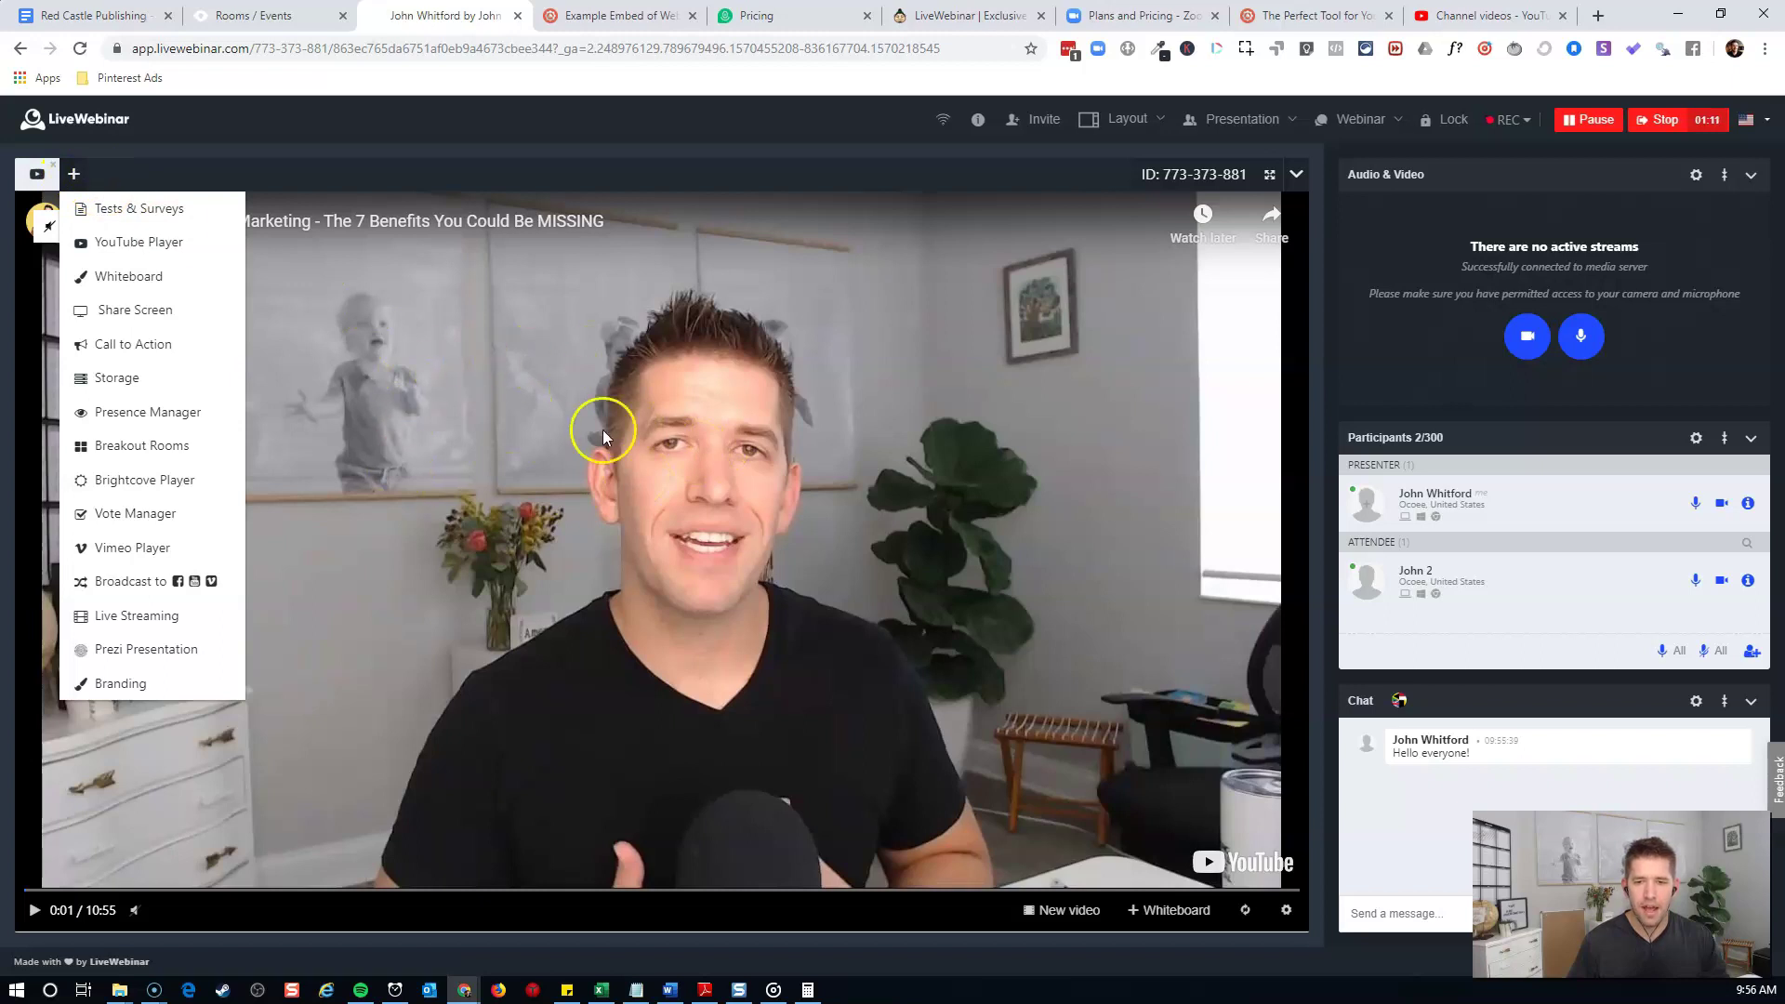
left_click(98, 249)
left_click(729, 544)
left_click(1210, 410)
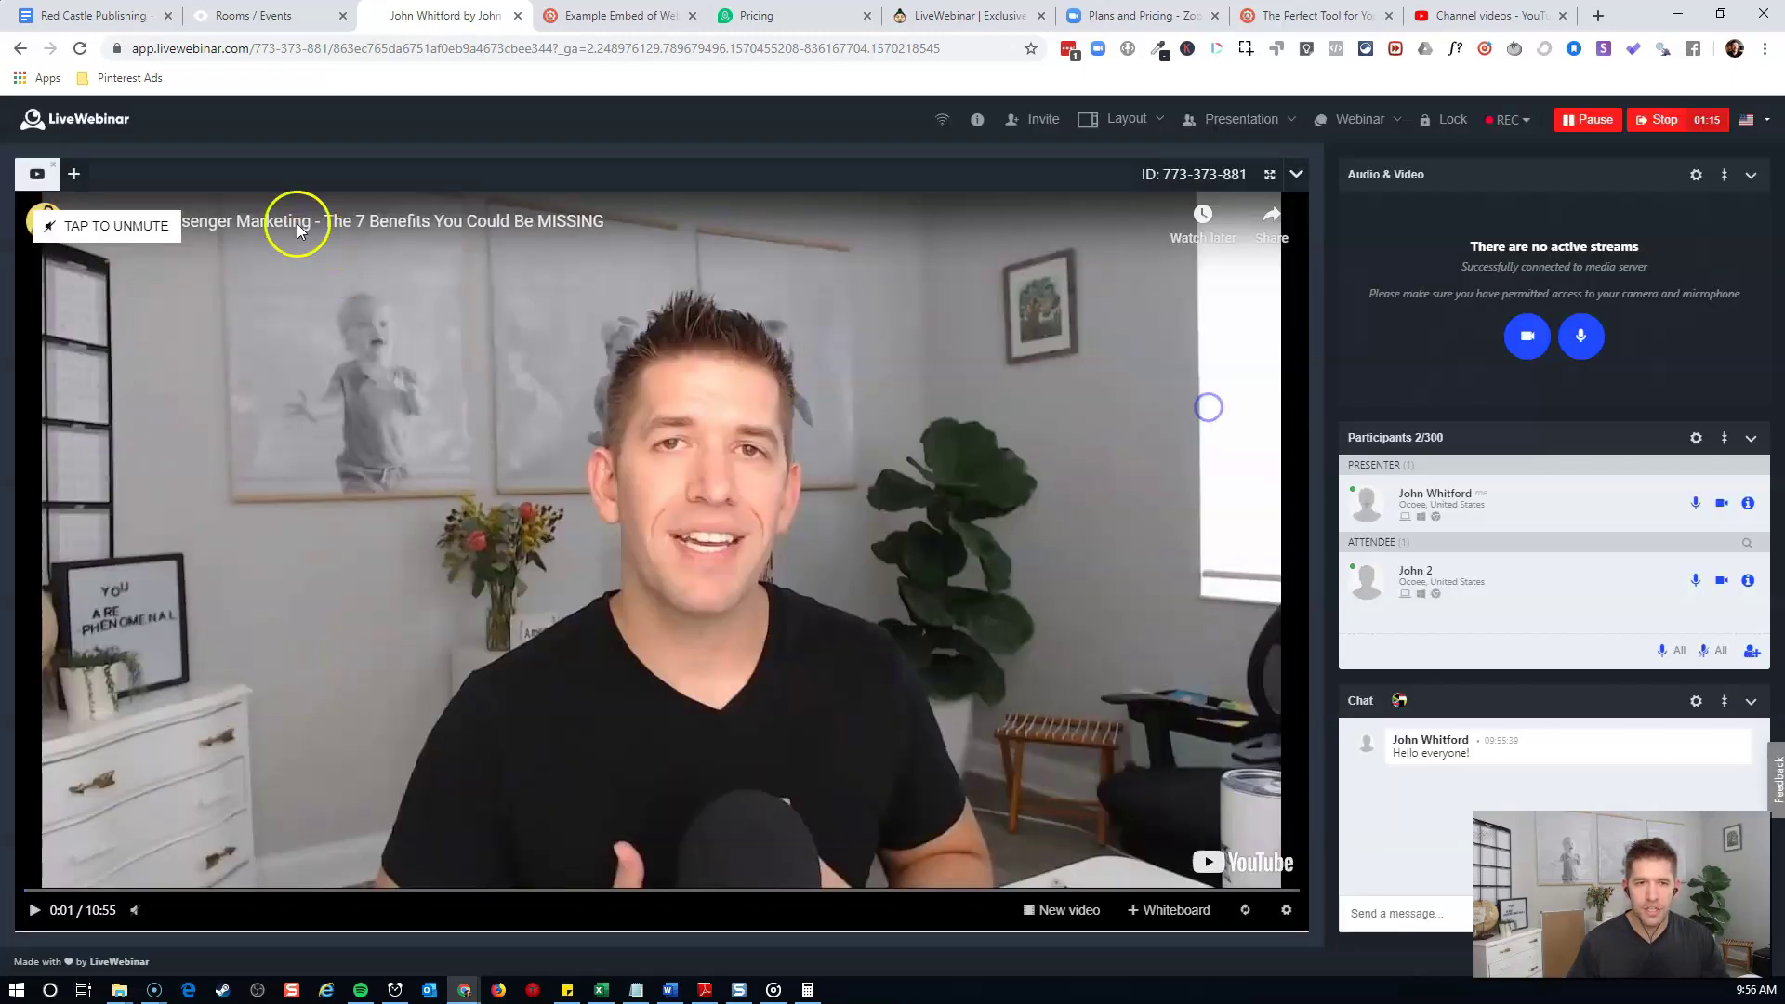
Add a whiteboard to the room and sketch a large box with an arrow leading to a smaller box
left_click(73, 177)
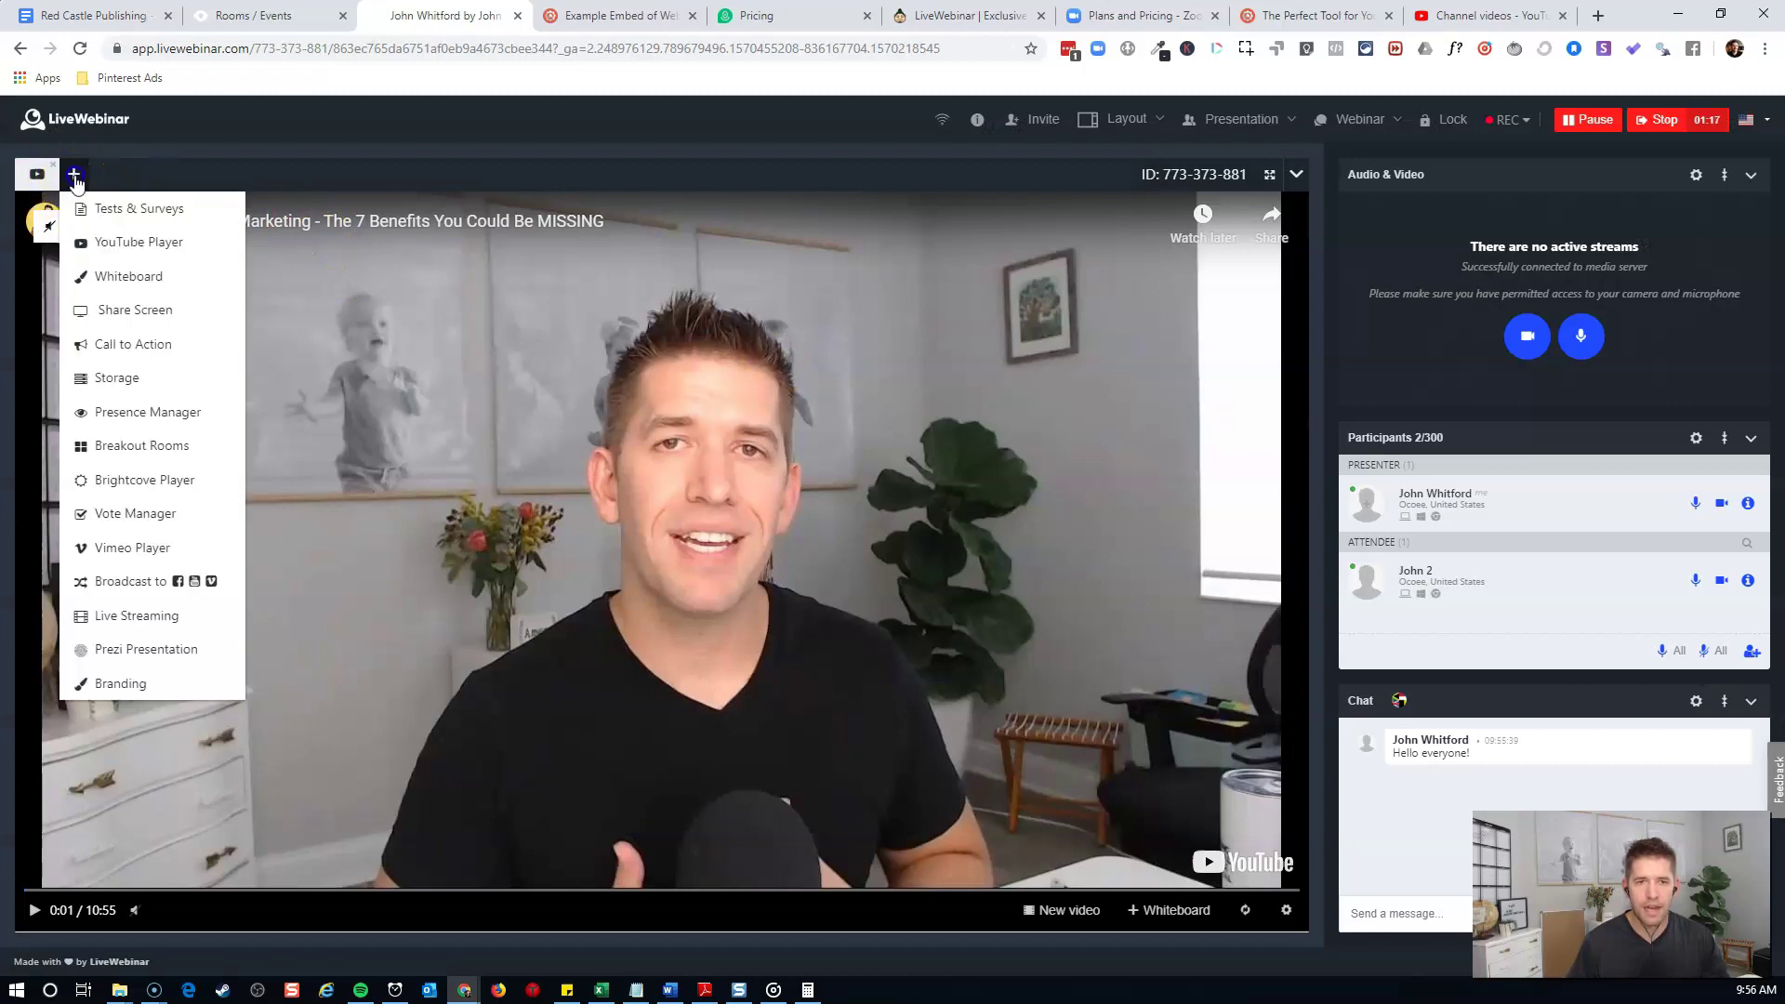
left_click(181, 272)
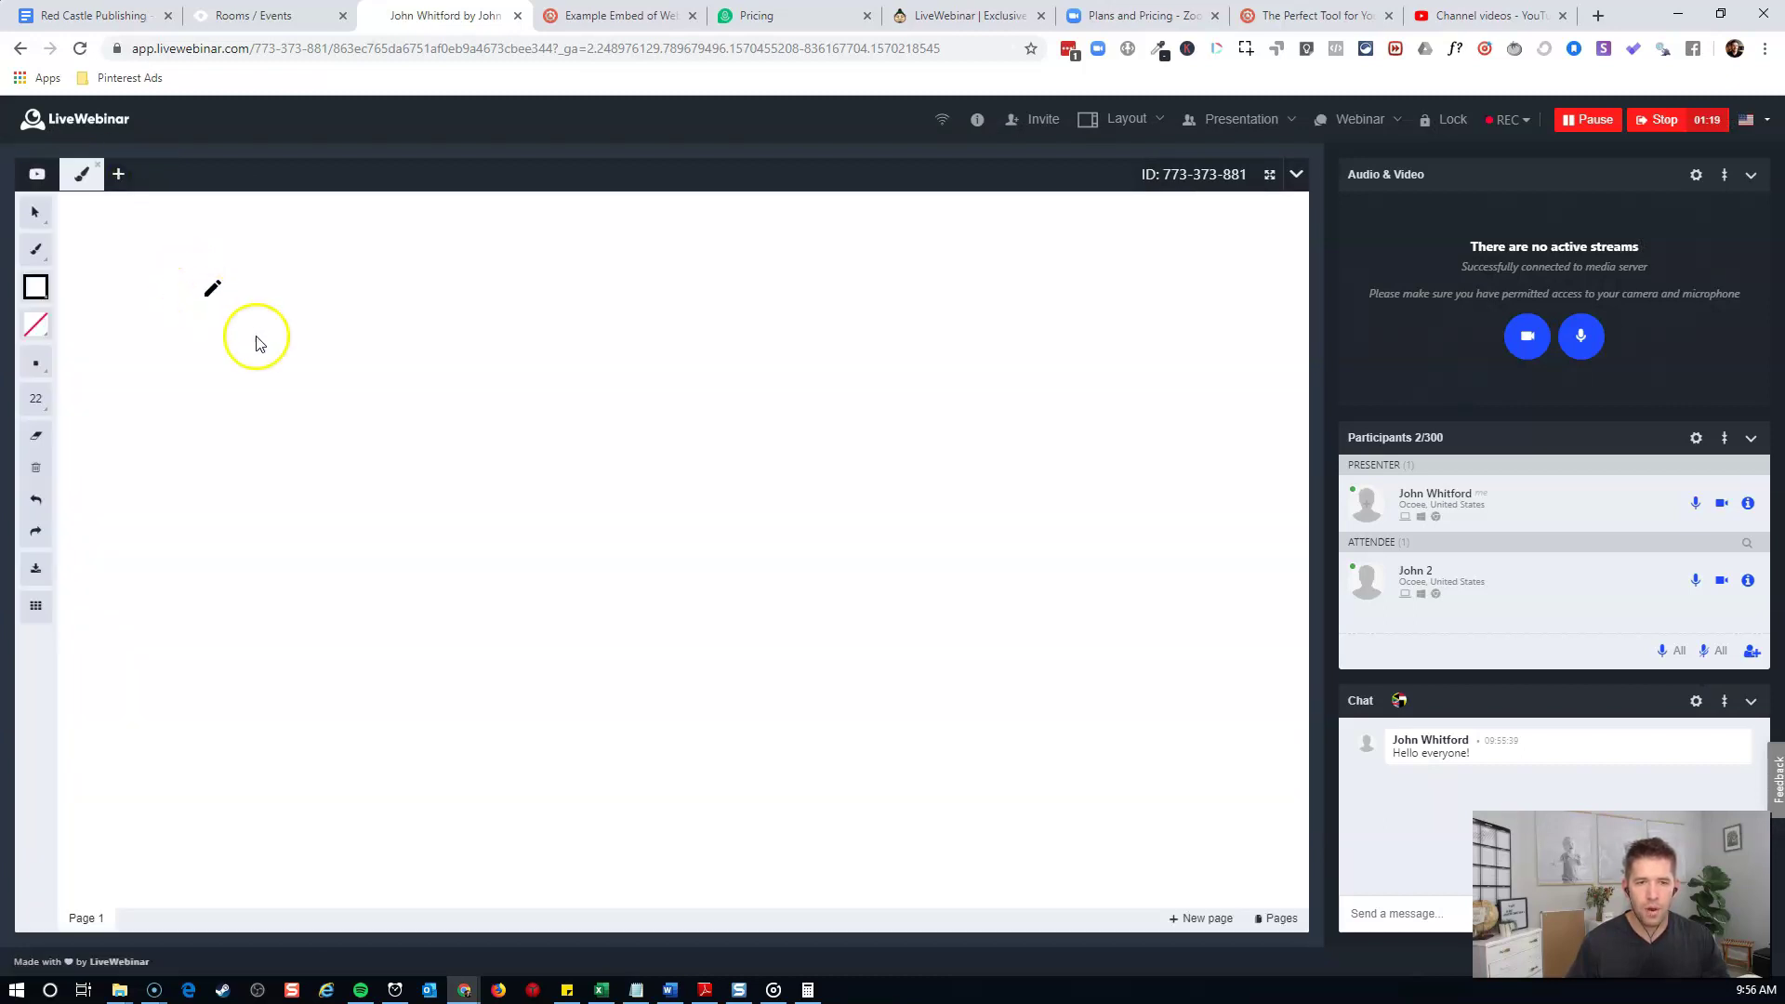
mouse_move(198, 323)
left_mouse_down()
mouse_move(183, 447)
mouse_move(453, 339)
mouse_move(149, 295)
left_mouse_up()
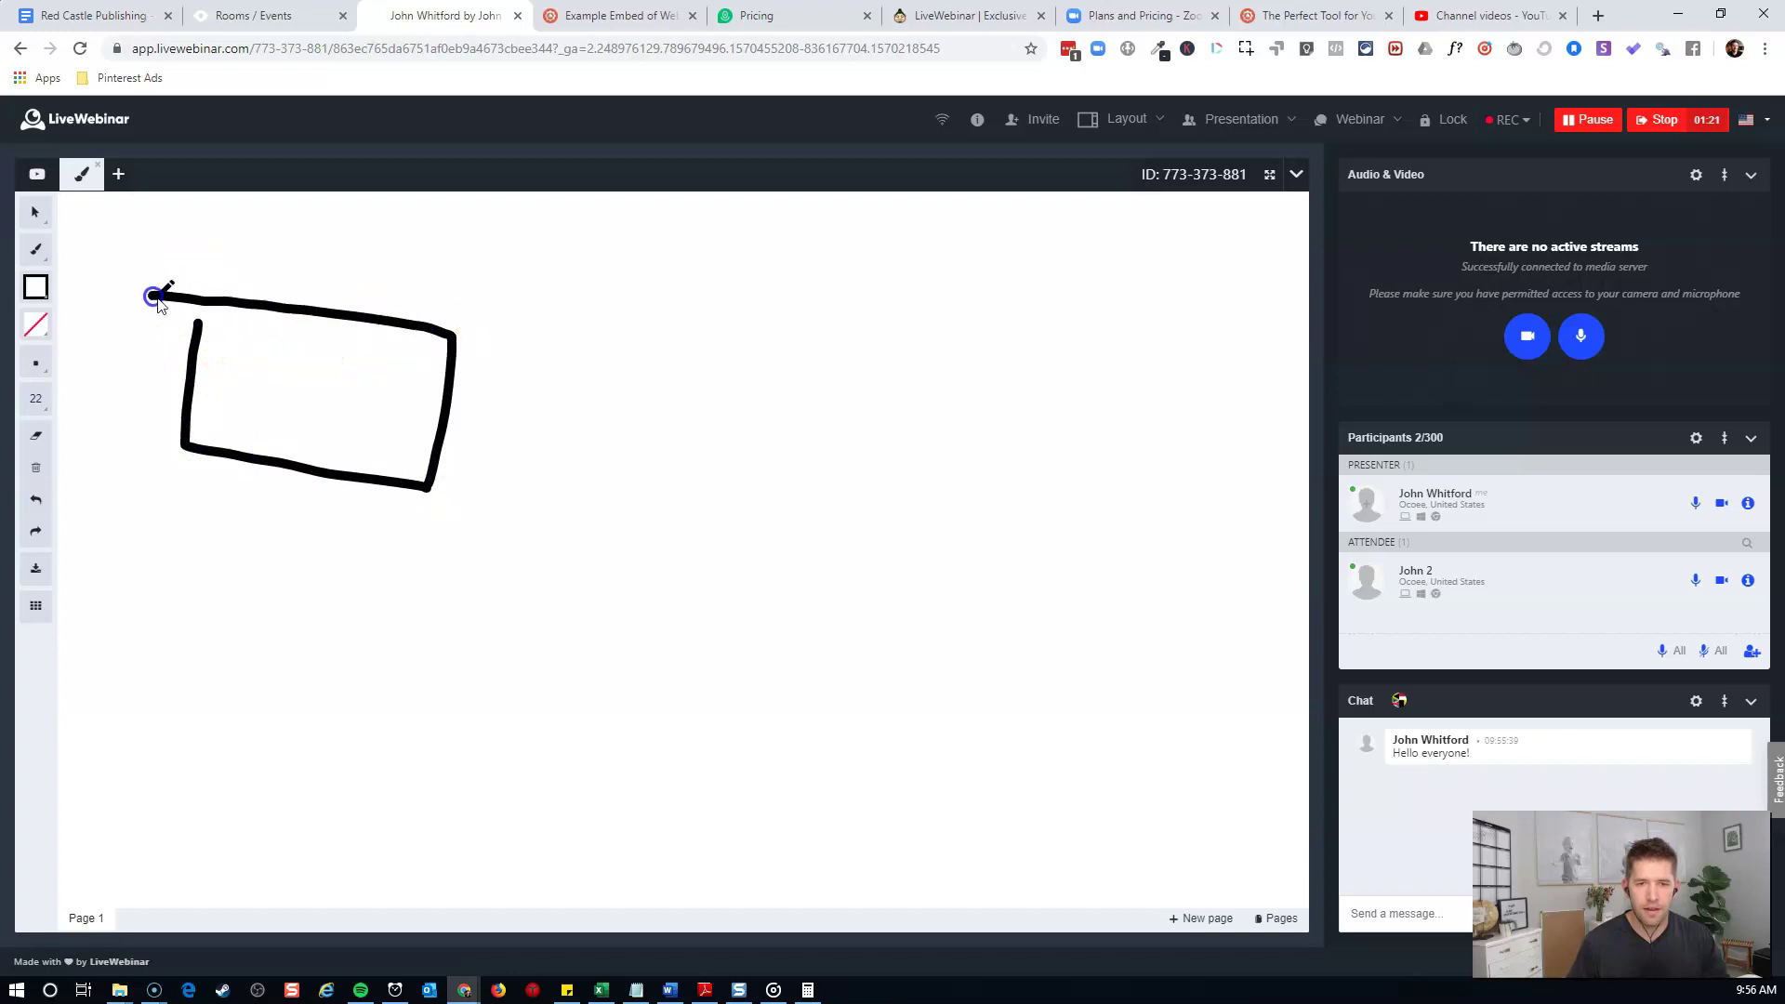
mouse_move(495, 403)
left_mouse_down()
mouse_move(605, 407)
mouse_move(712, 352)
mouse_move(742, 369)
left_mouse_up()
left_click_drag(792, 256, 935, 342)
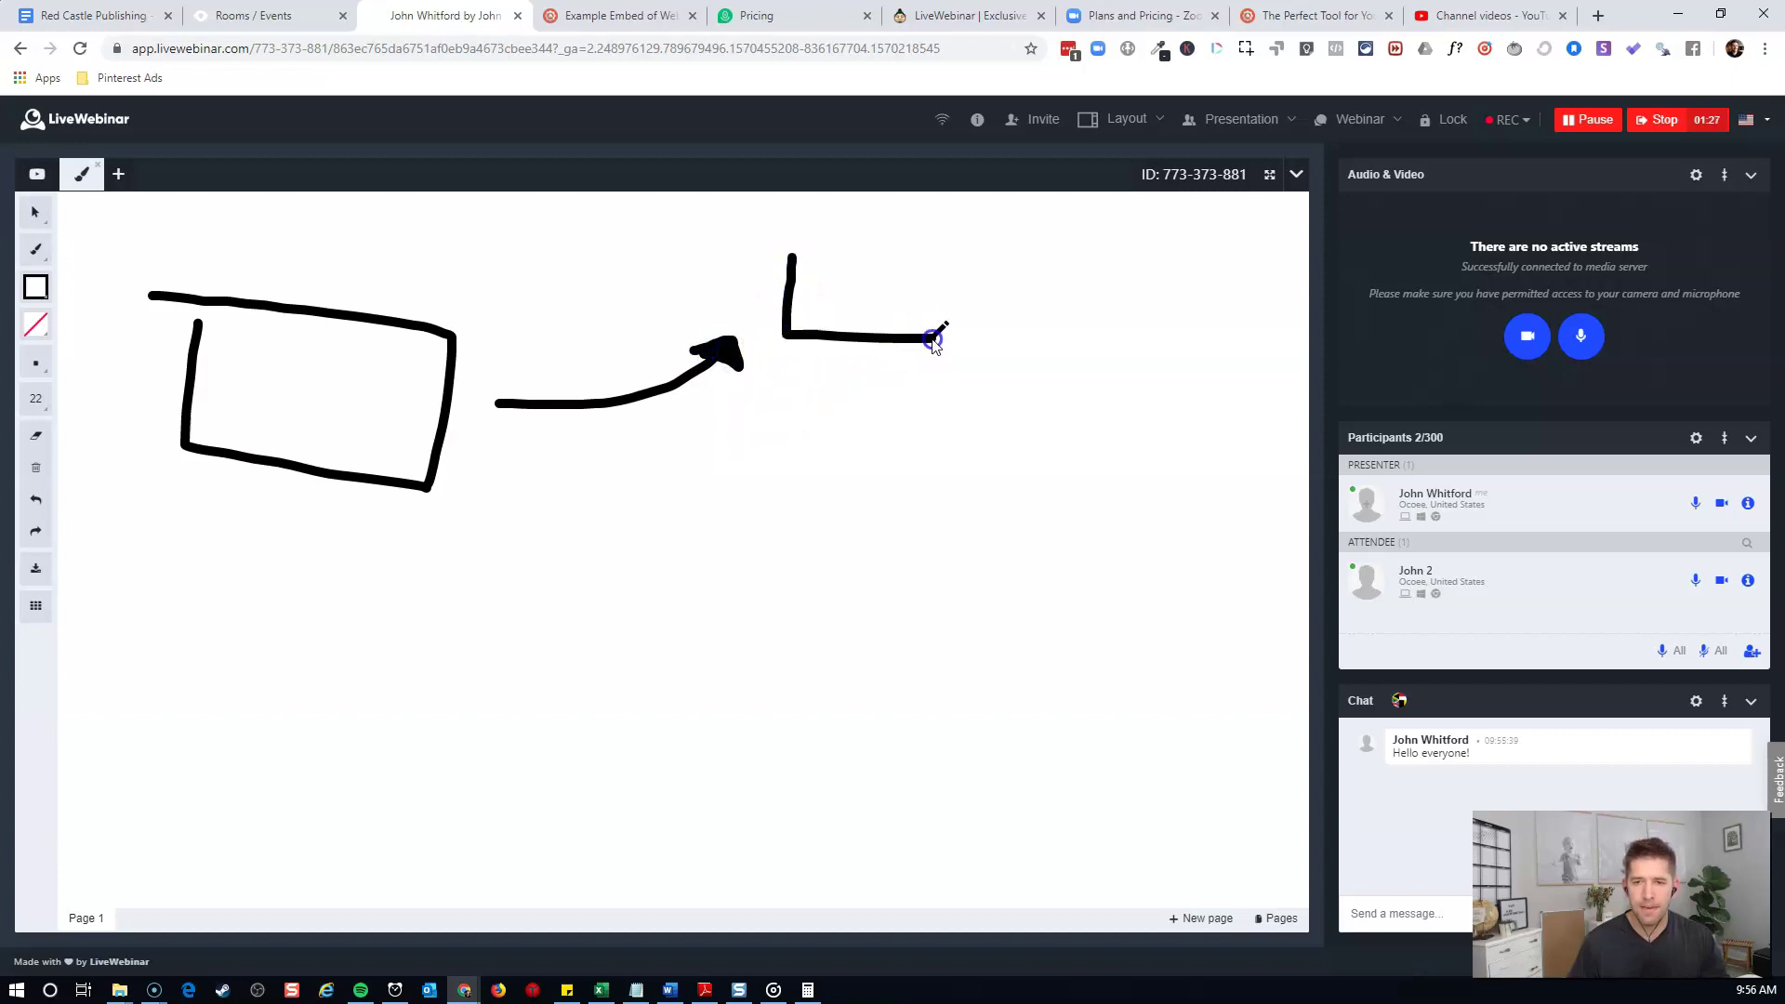
left_click_drag(940, 240, 795, 238)
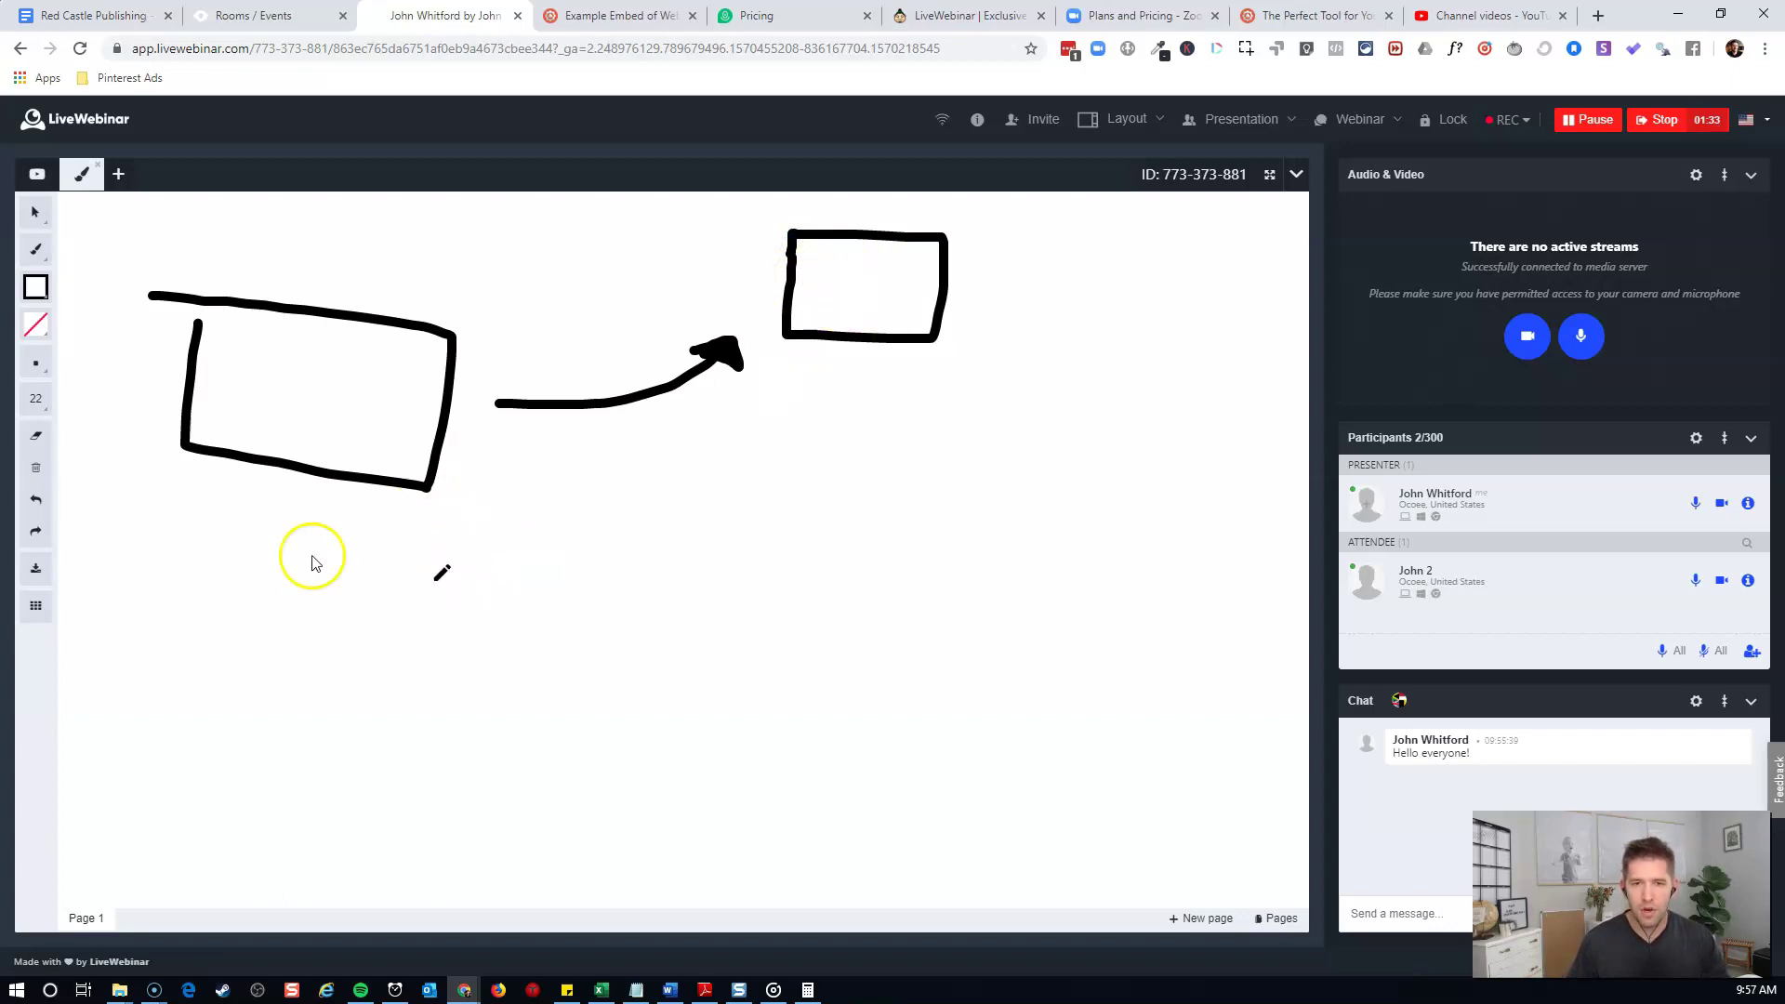
Add a second whiteboard page, draw a large 2 on it and switch between both pages
left_click(1202, 918)
mouse_move(324, 389)
left_mouse_down()
mouse_move(350, 522)
mouse_move(698, 522)
left_mouse_up()
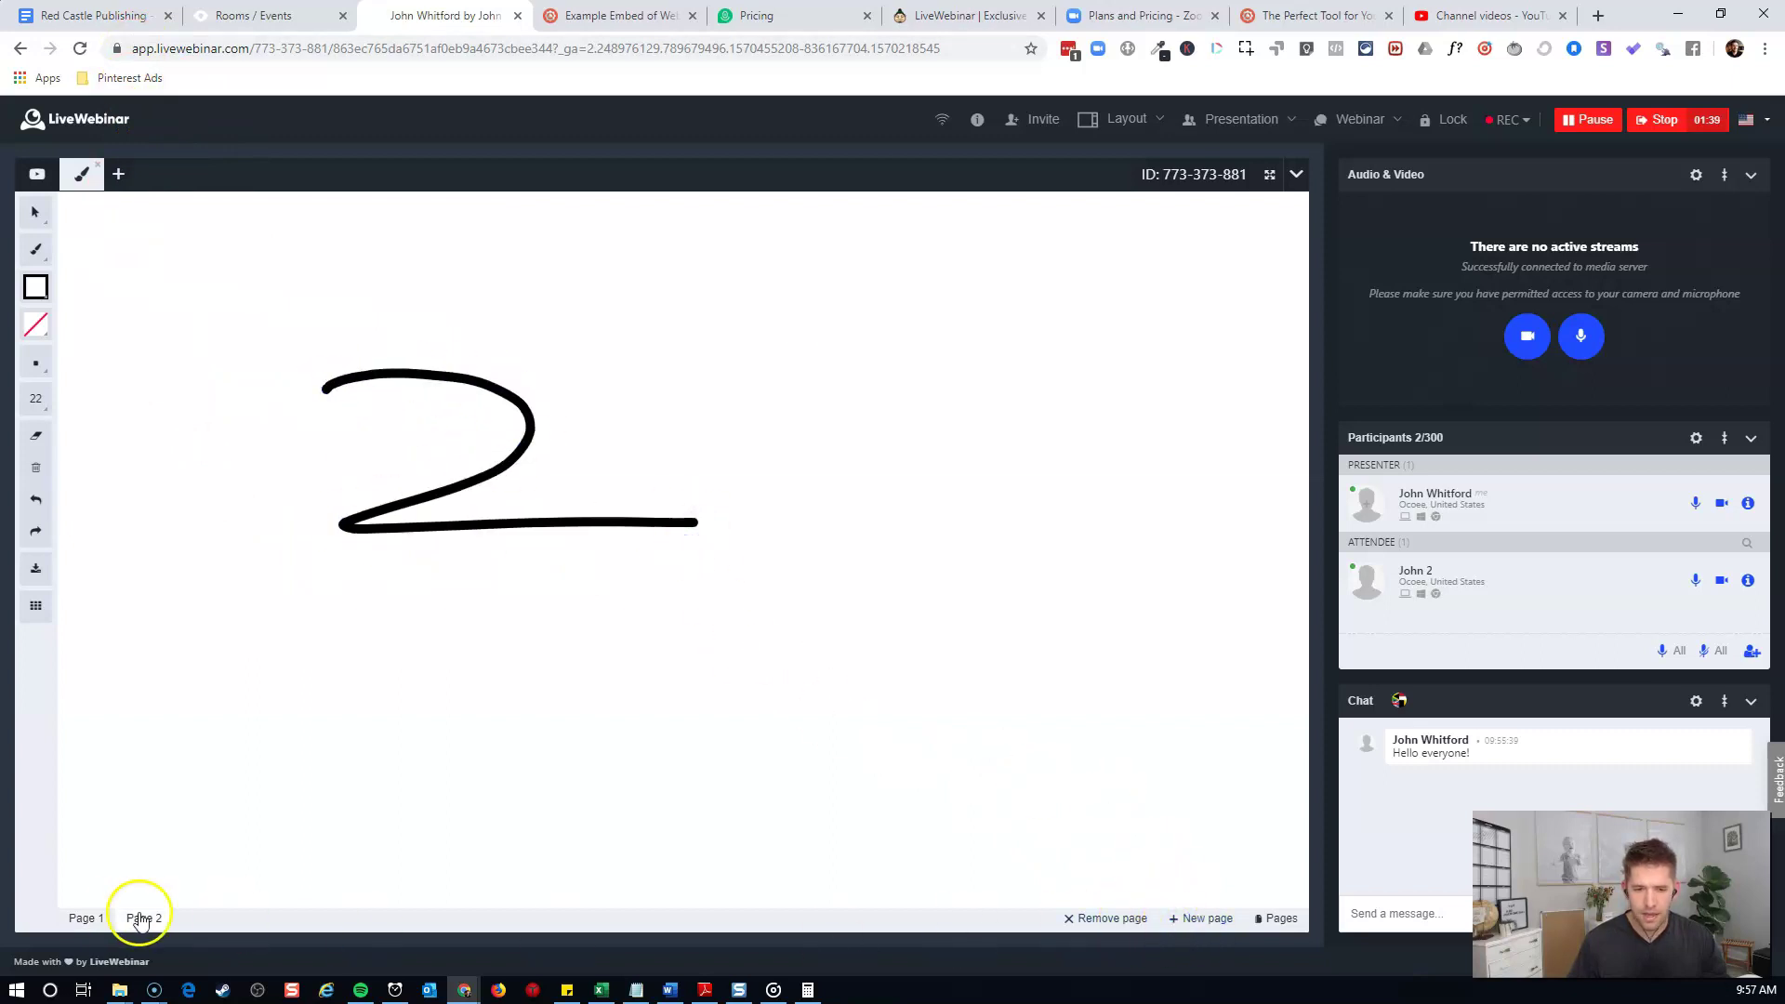
left_click(87, 919)
left_click(140, 921)
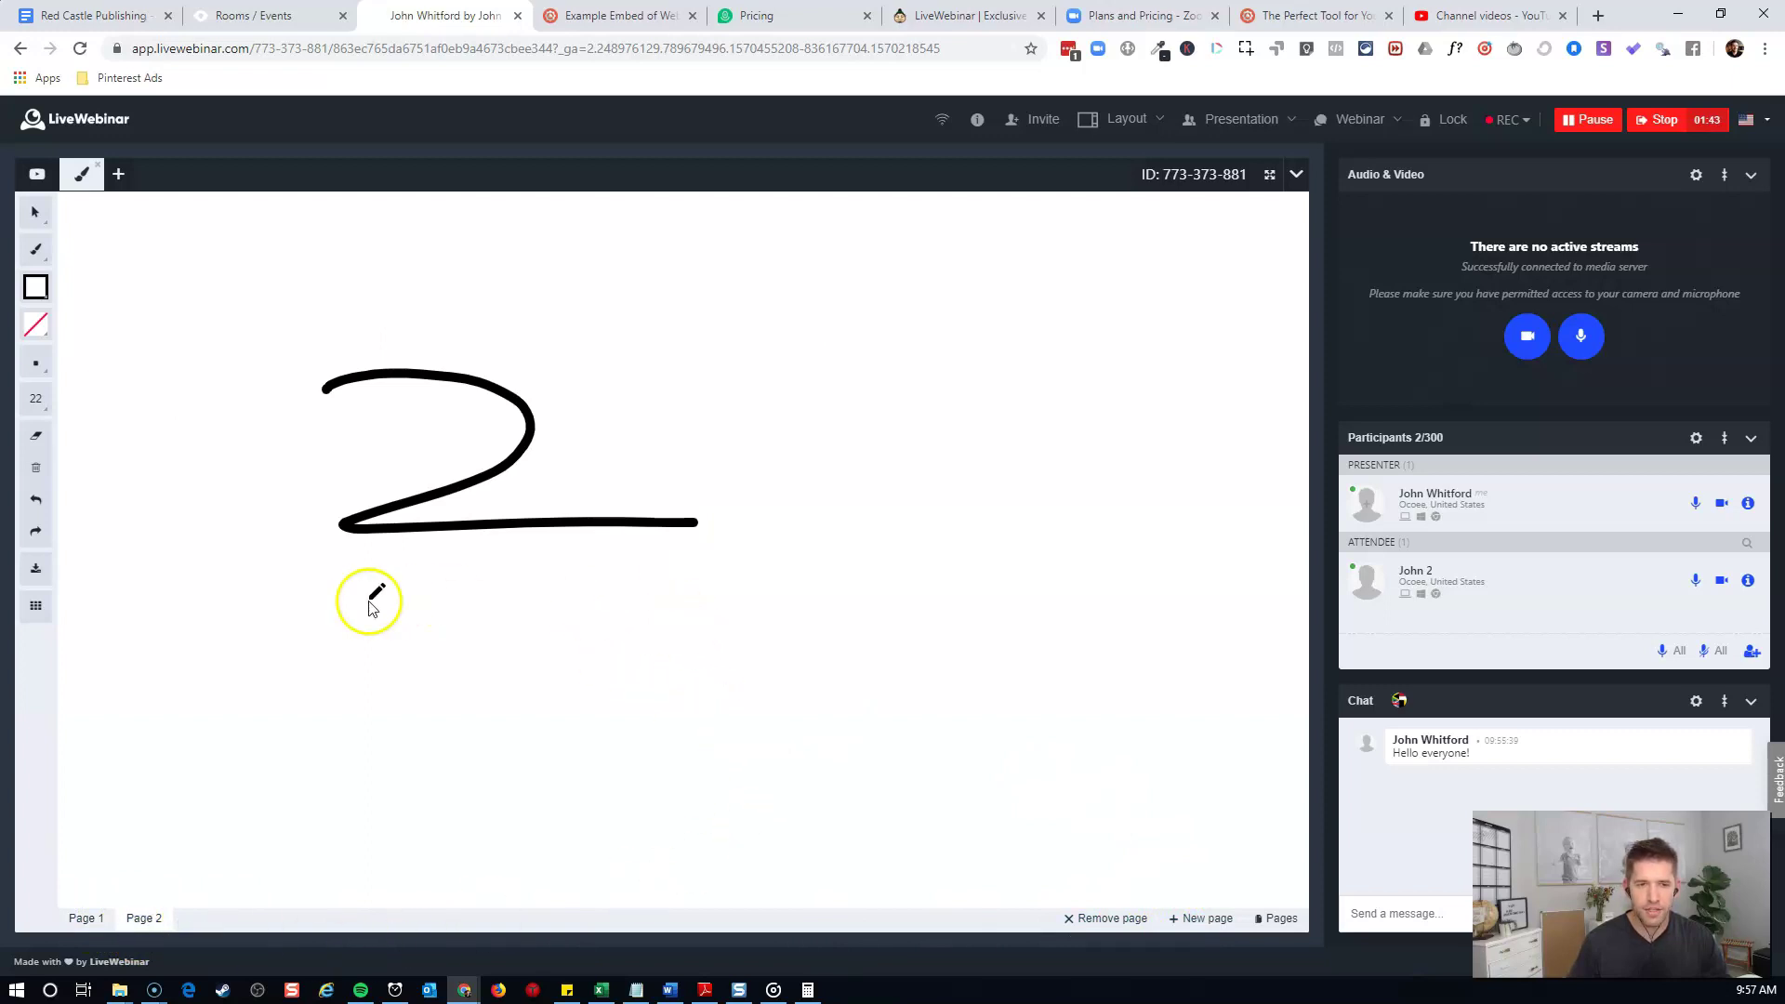
View the available screen-sharing sources and cancel without sharing anything
left_click(125, 177)
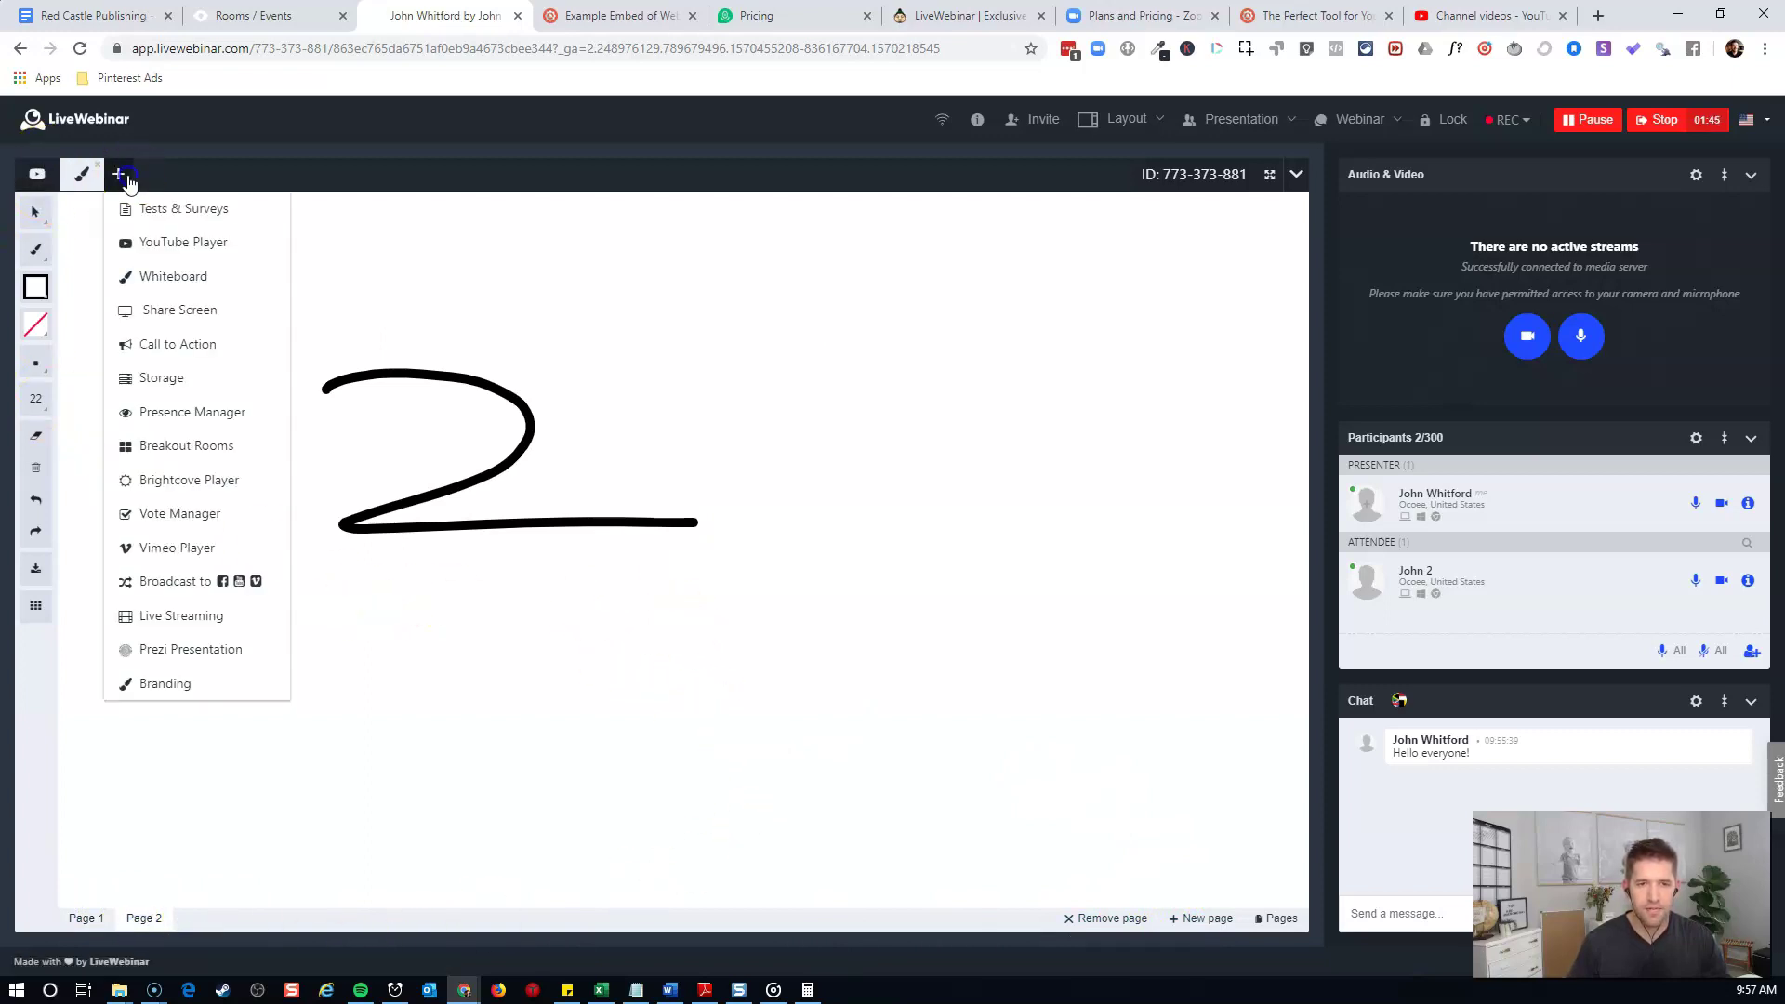
left_click(161, 310)
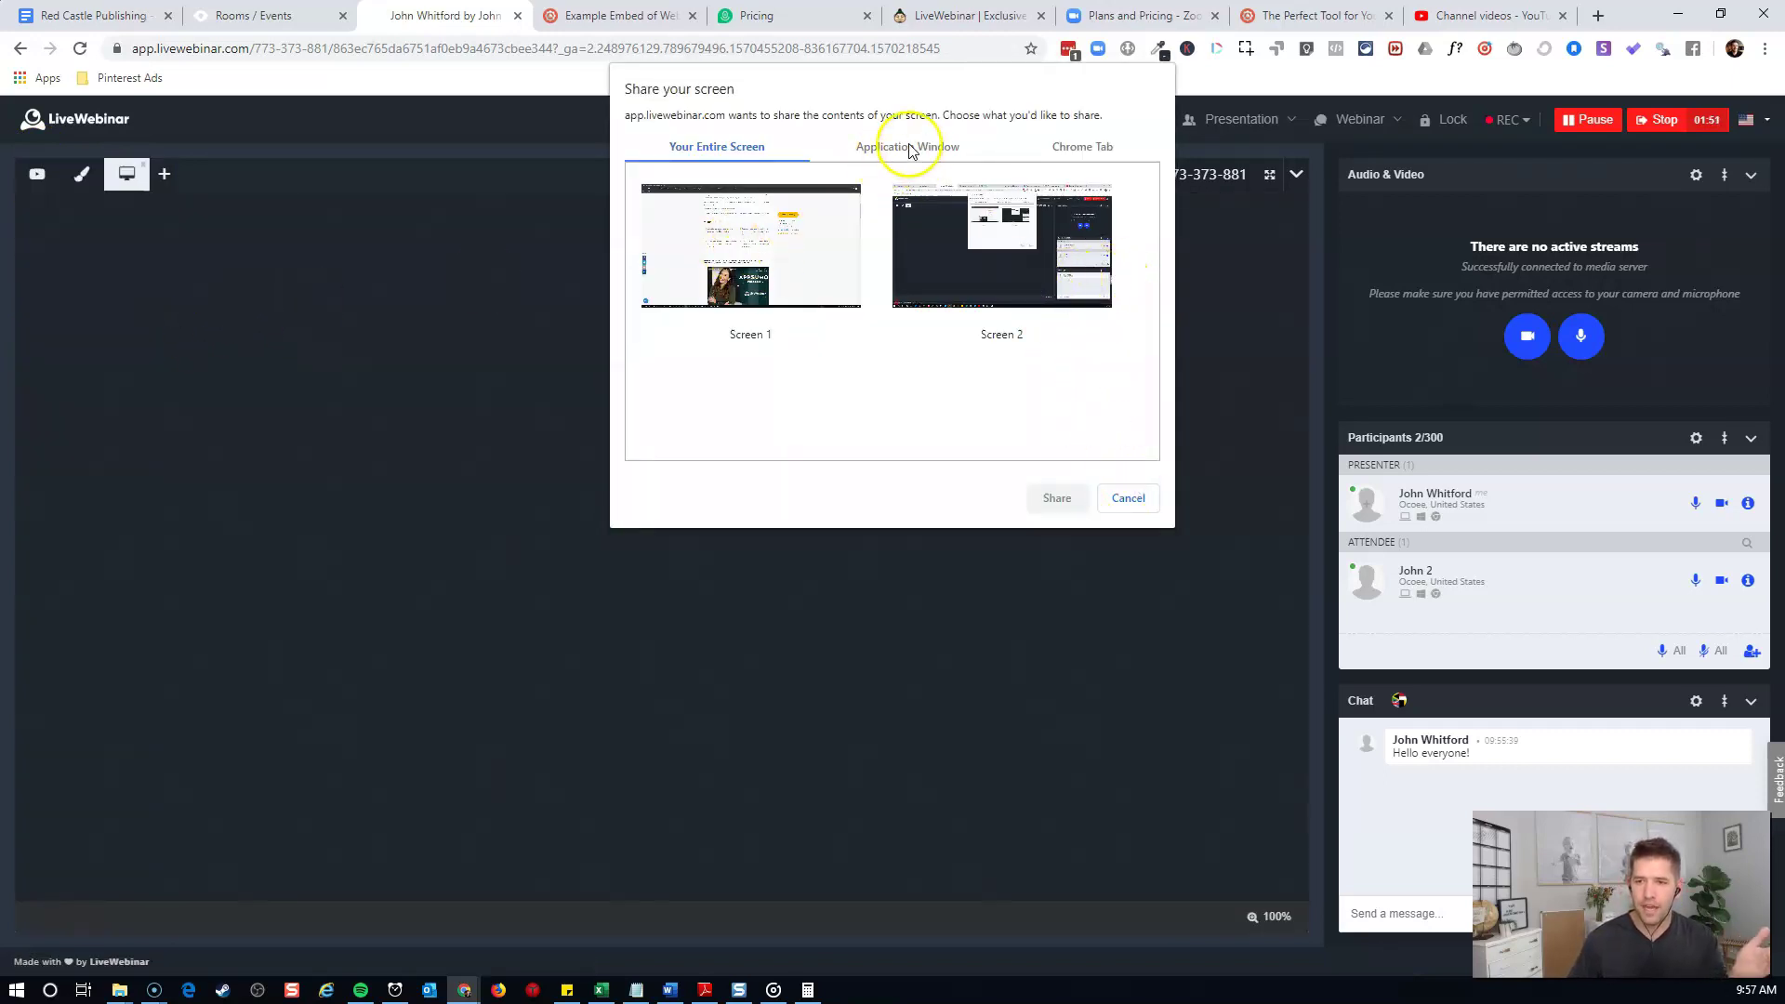
left_click(1129, 498)
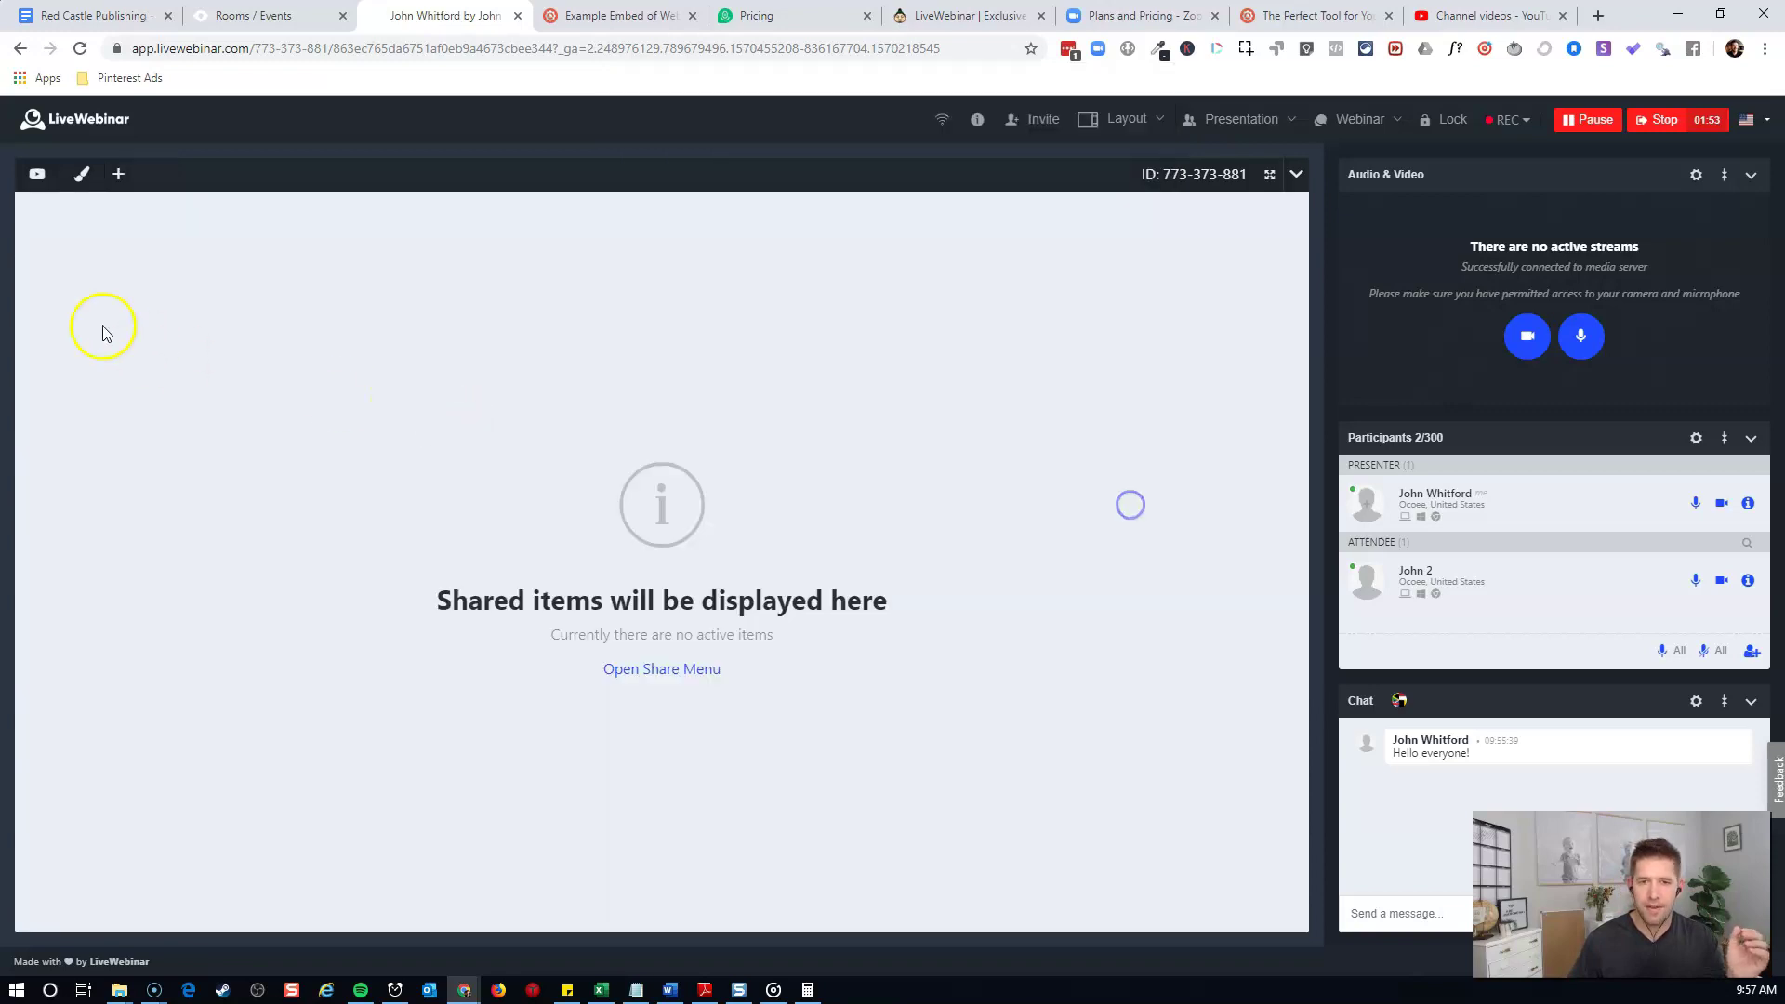
Open the "Buy Now!" call to action for editing, review its message and button settings, and save it
left_click(115, 174)
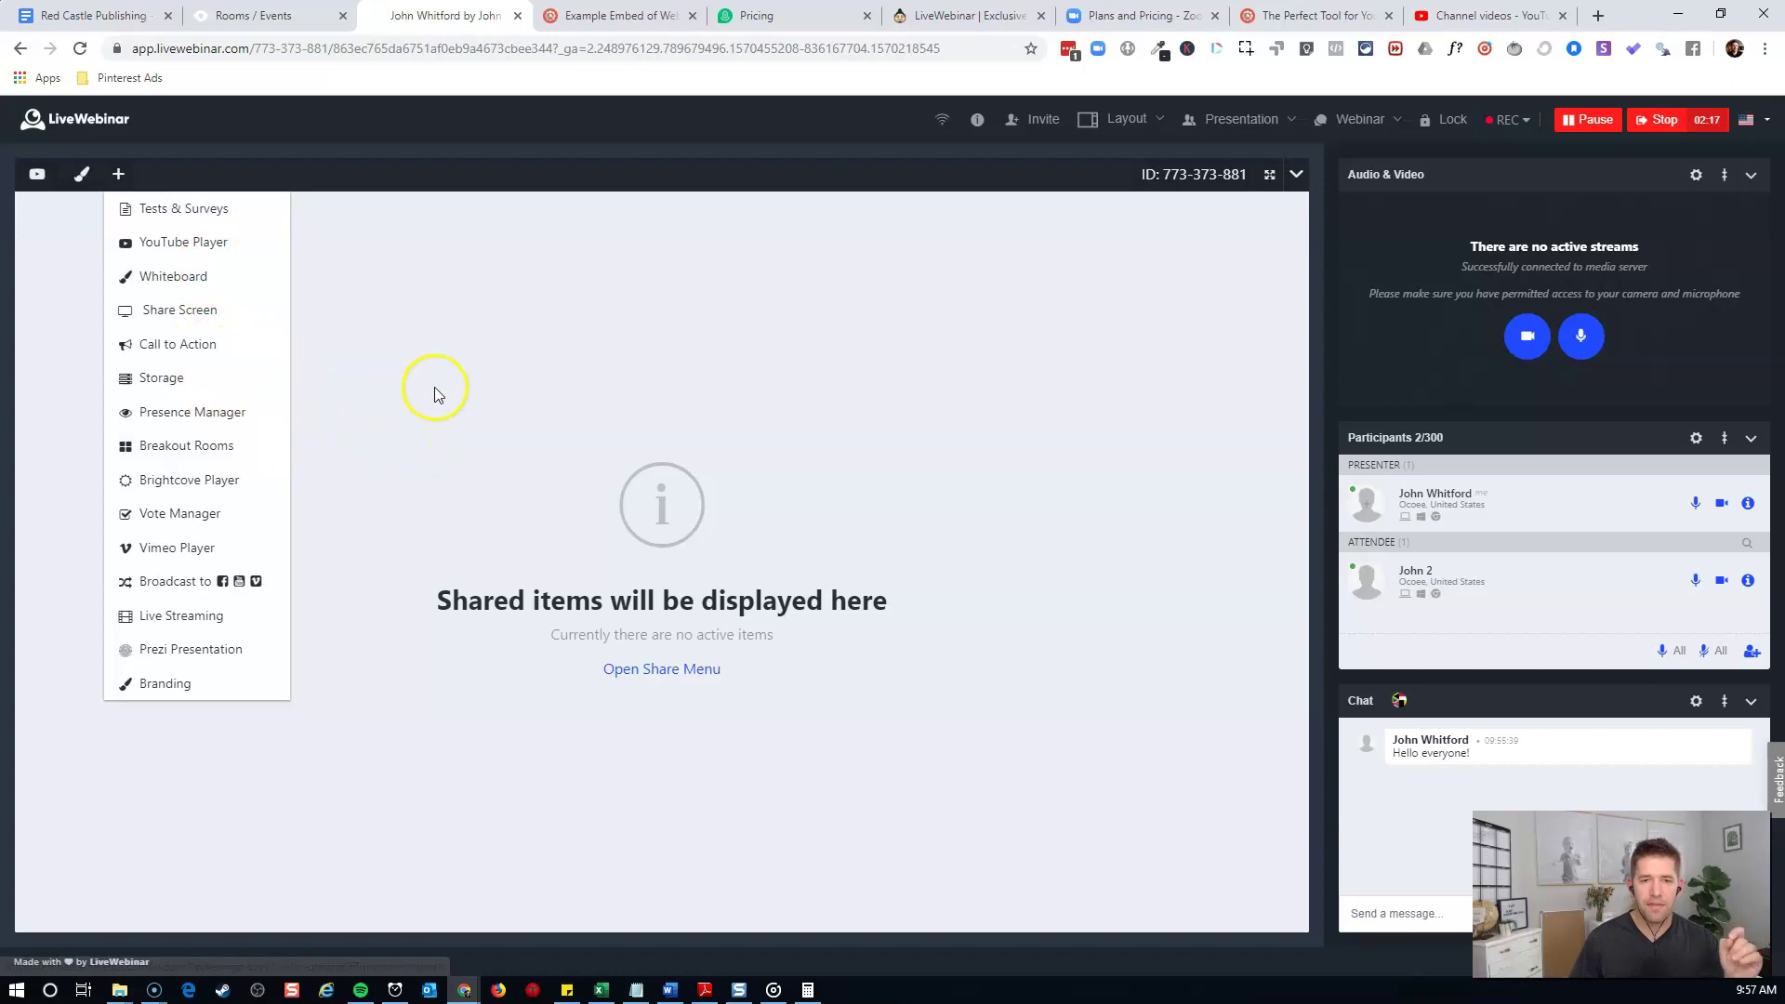
left_click(225, 344)
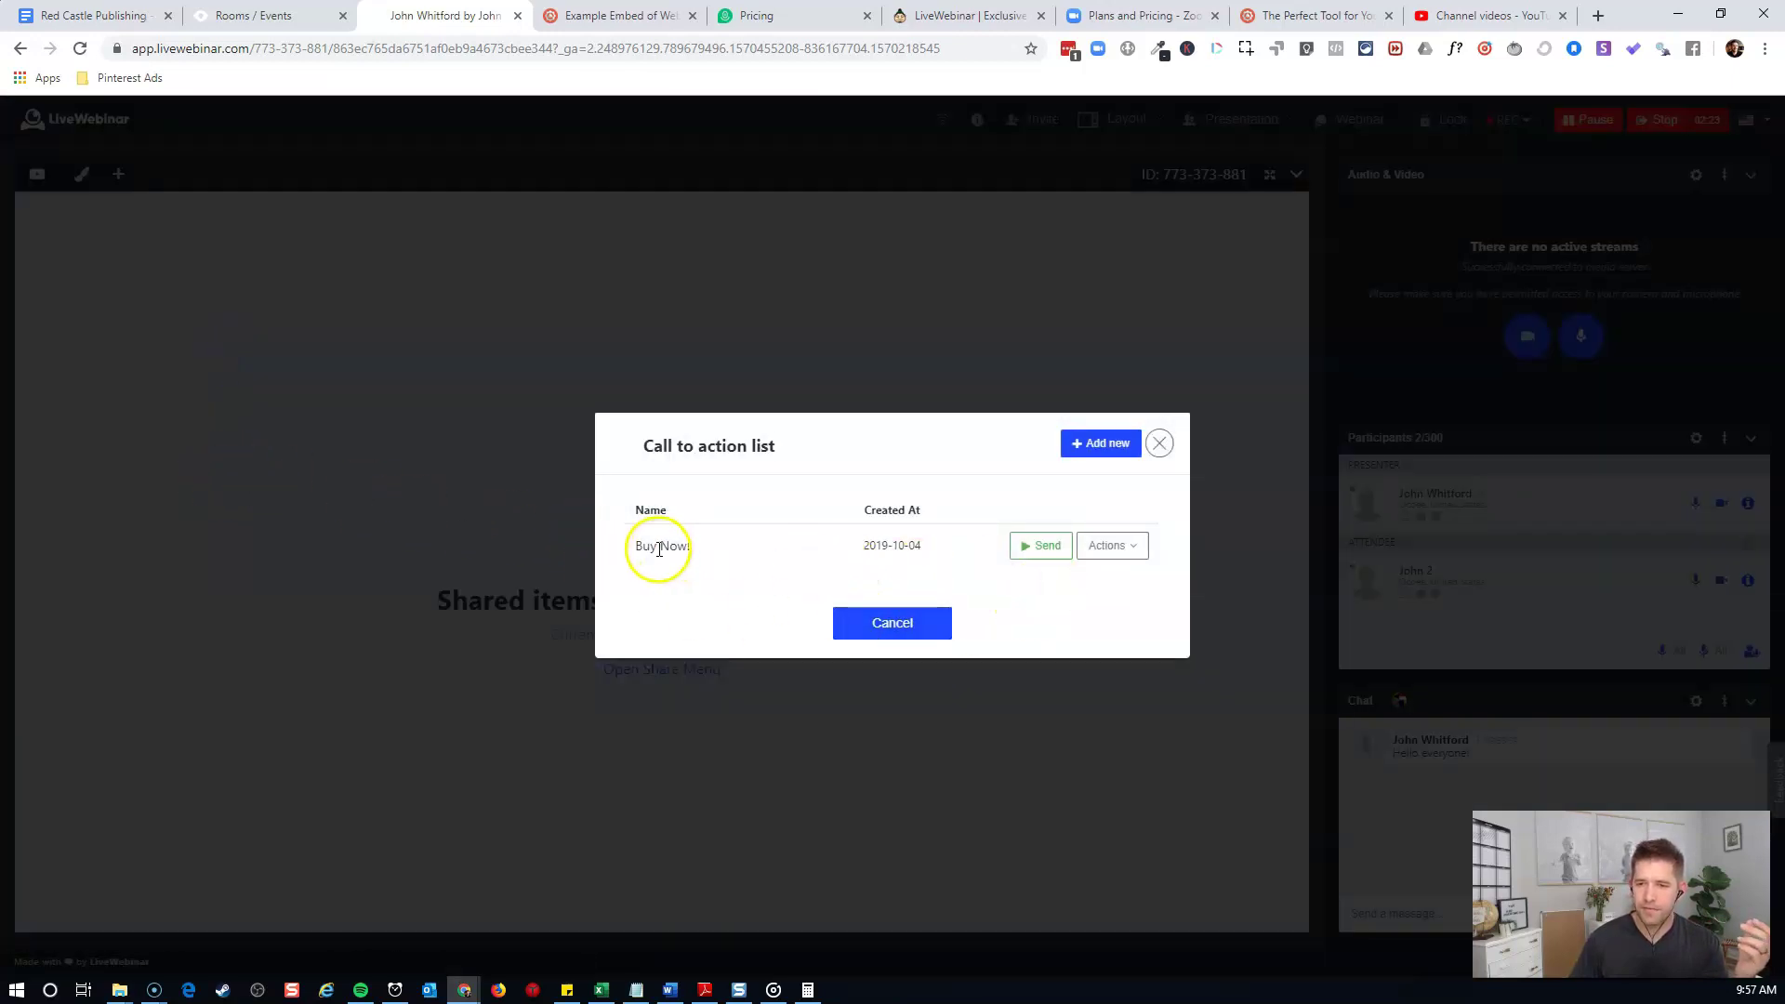
left_click(1127, 547)
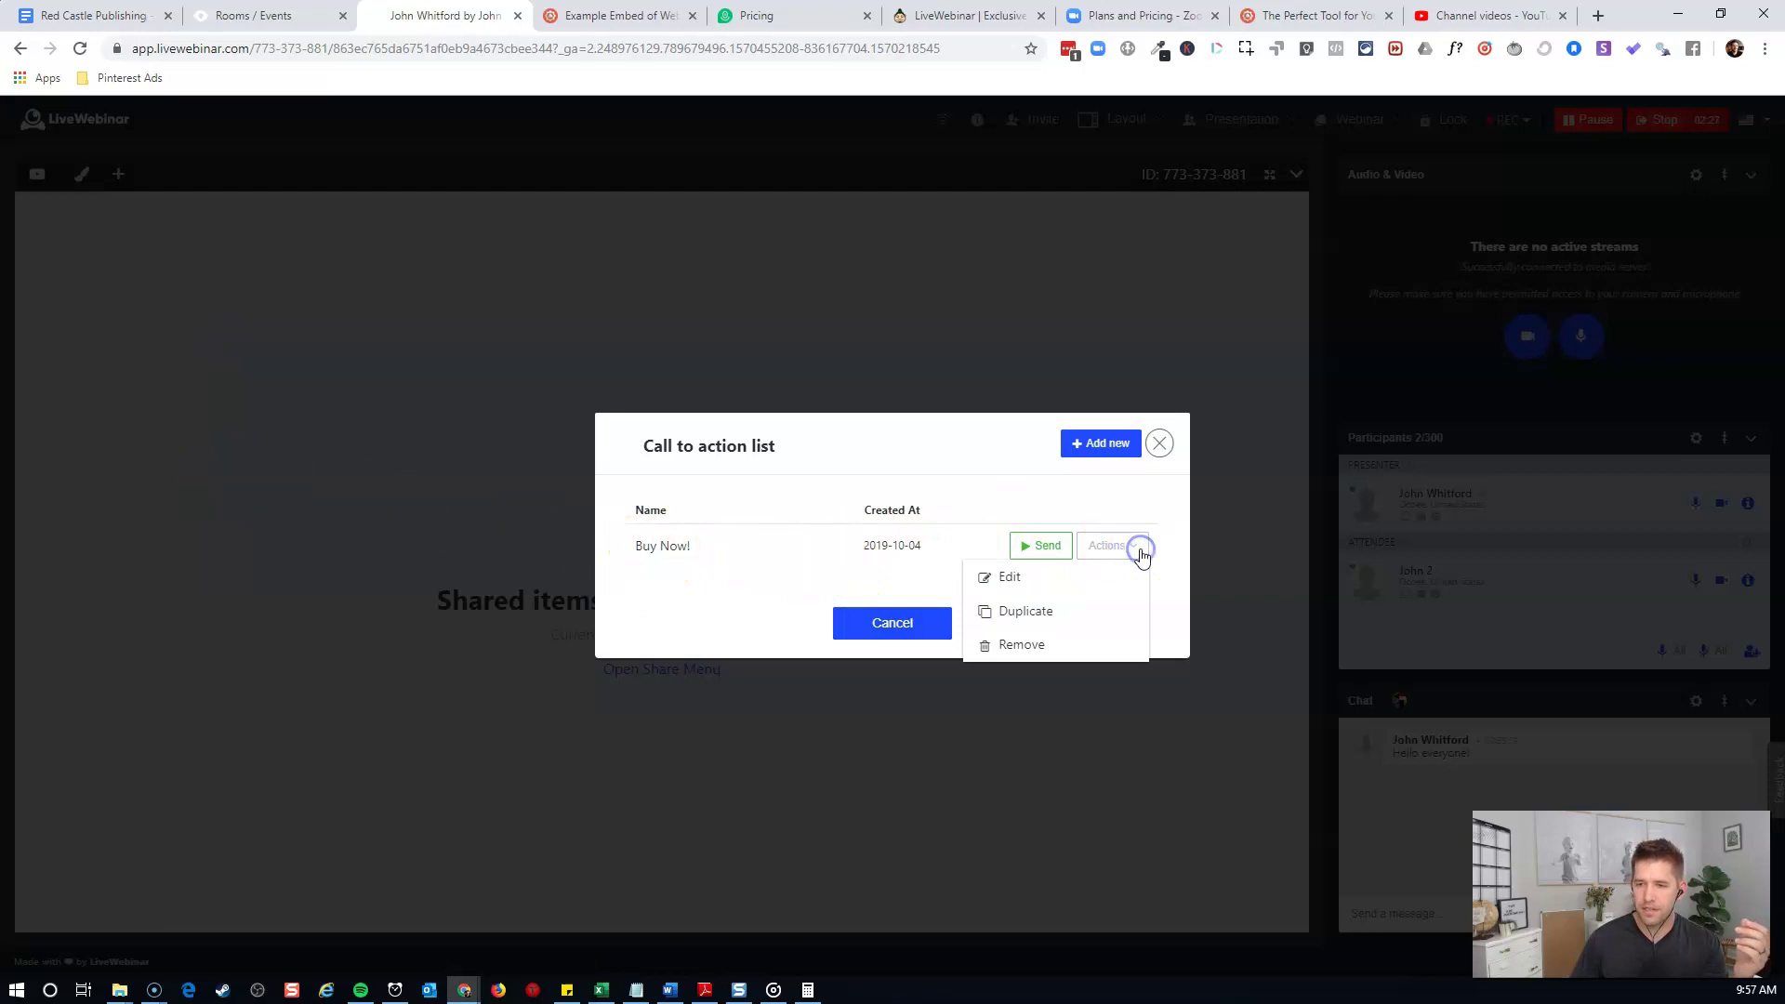
left_click(1055, 580)
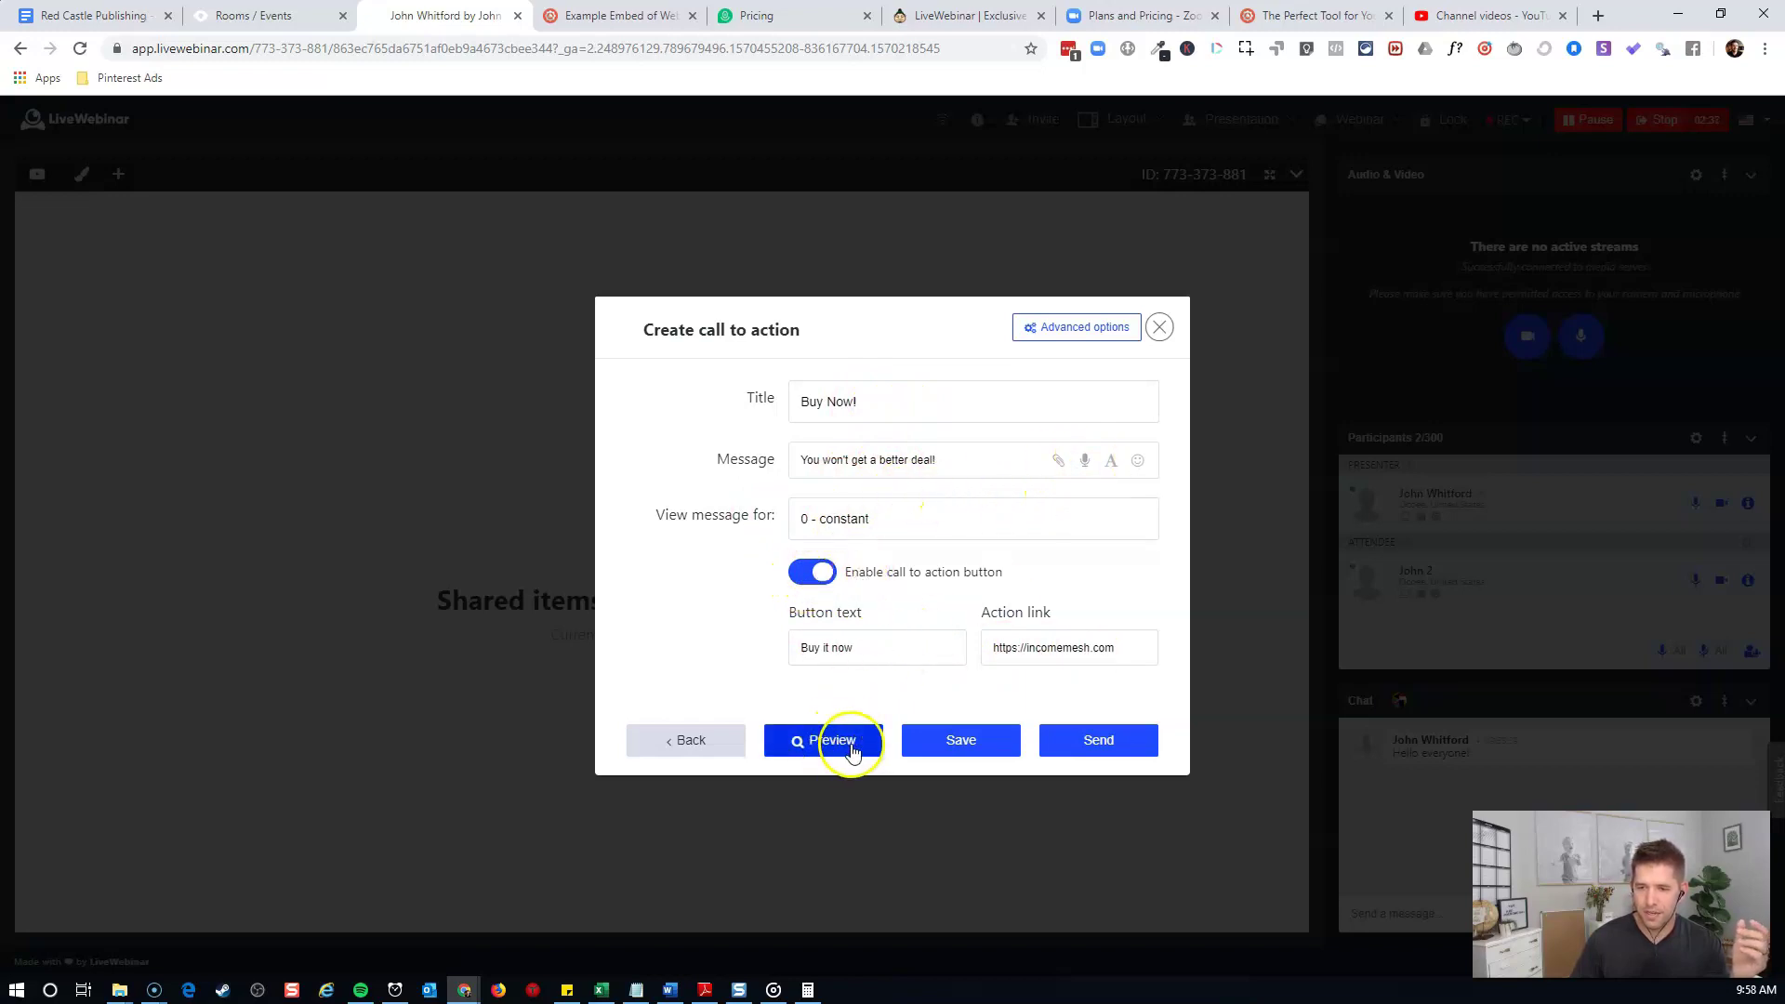
left_click(952, 750)
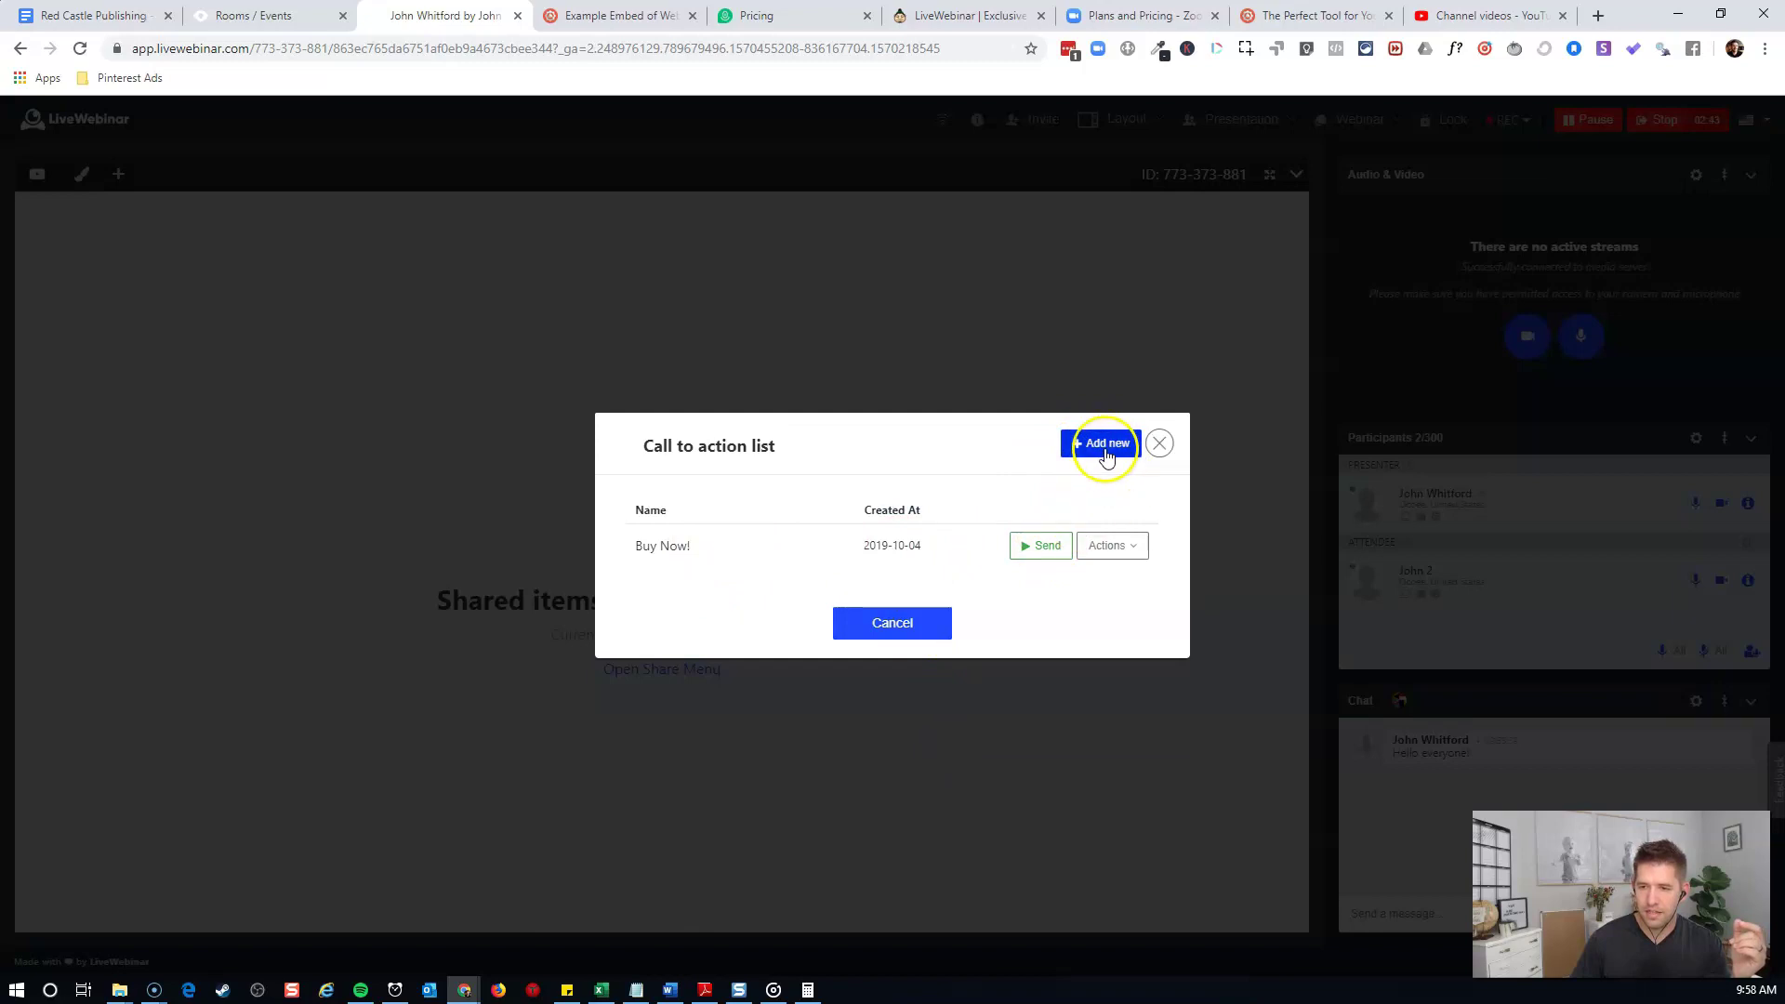
Send the "Buy Now!" call to action to the target group All
left_click(1100, 551)
left_click(1097, 548)
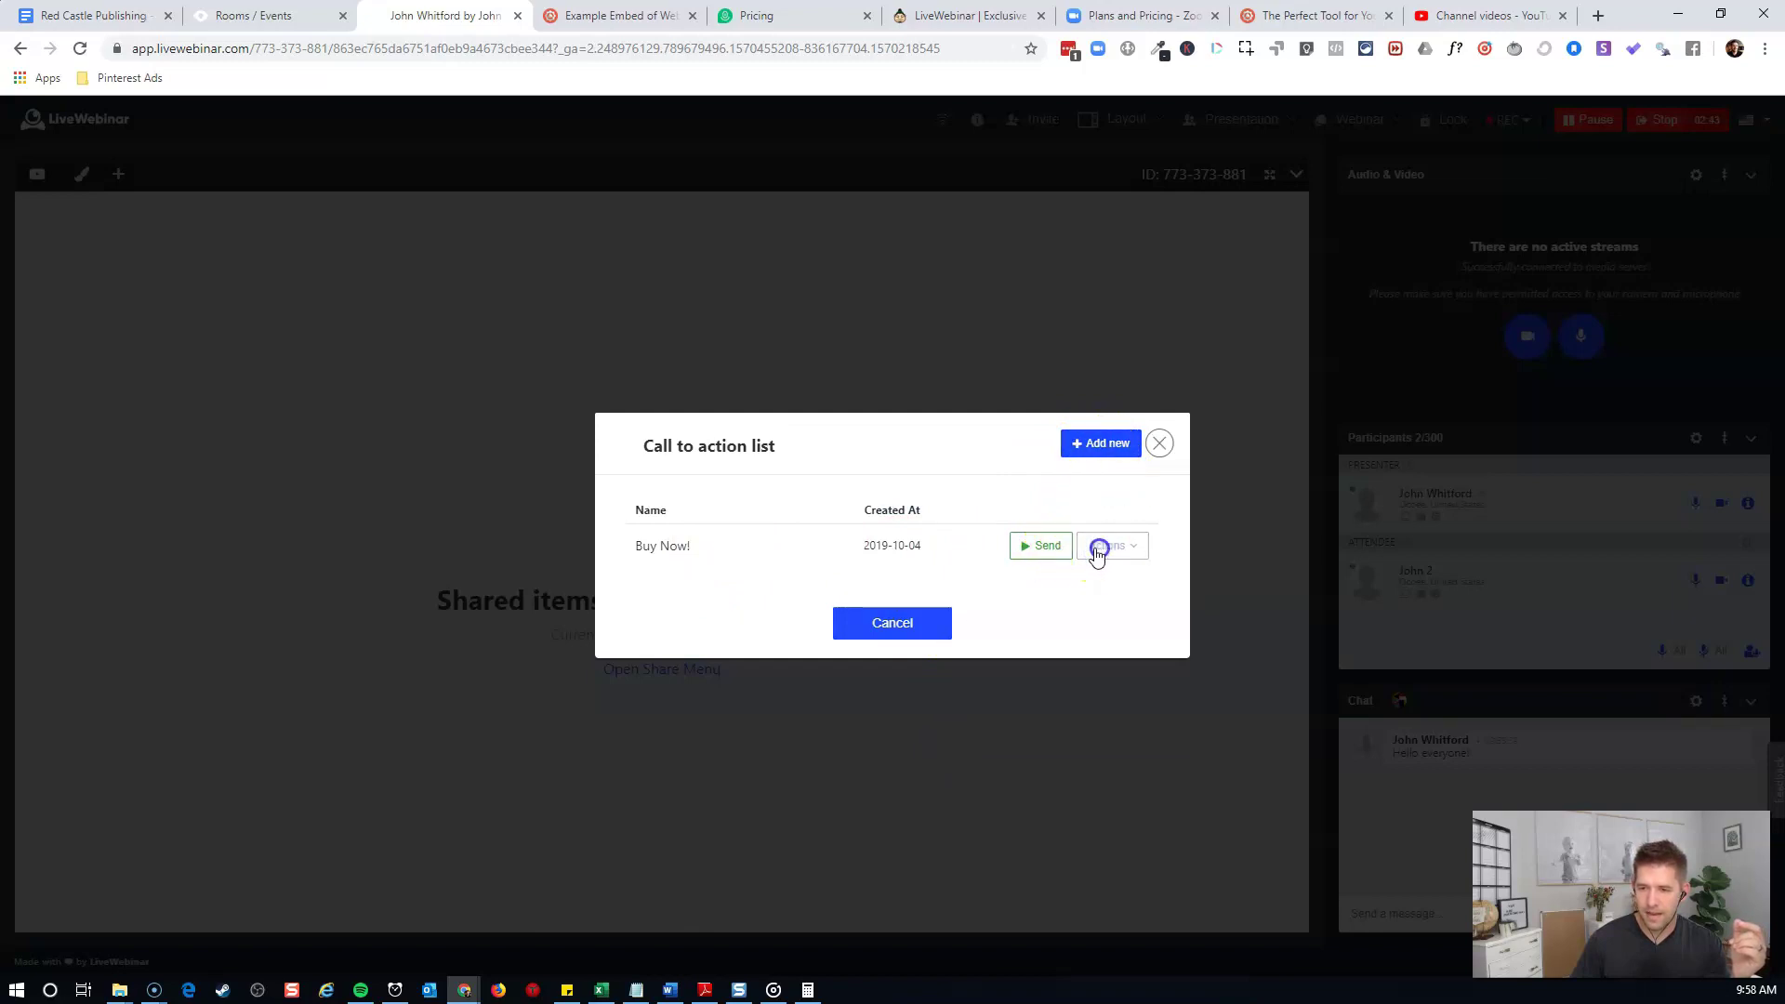
left_click(1058, 550)
left_click(1056, 533)
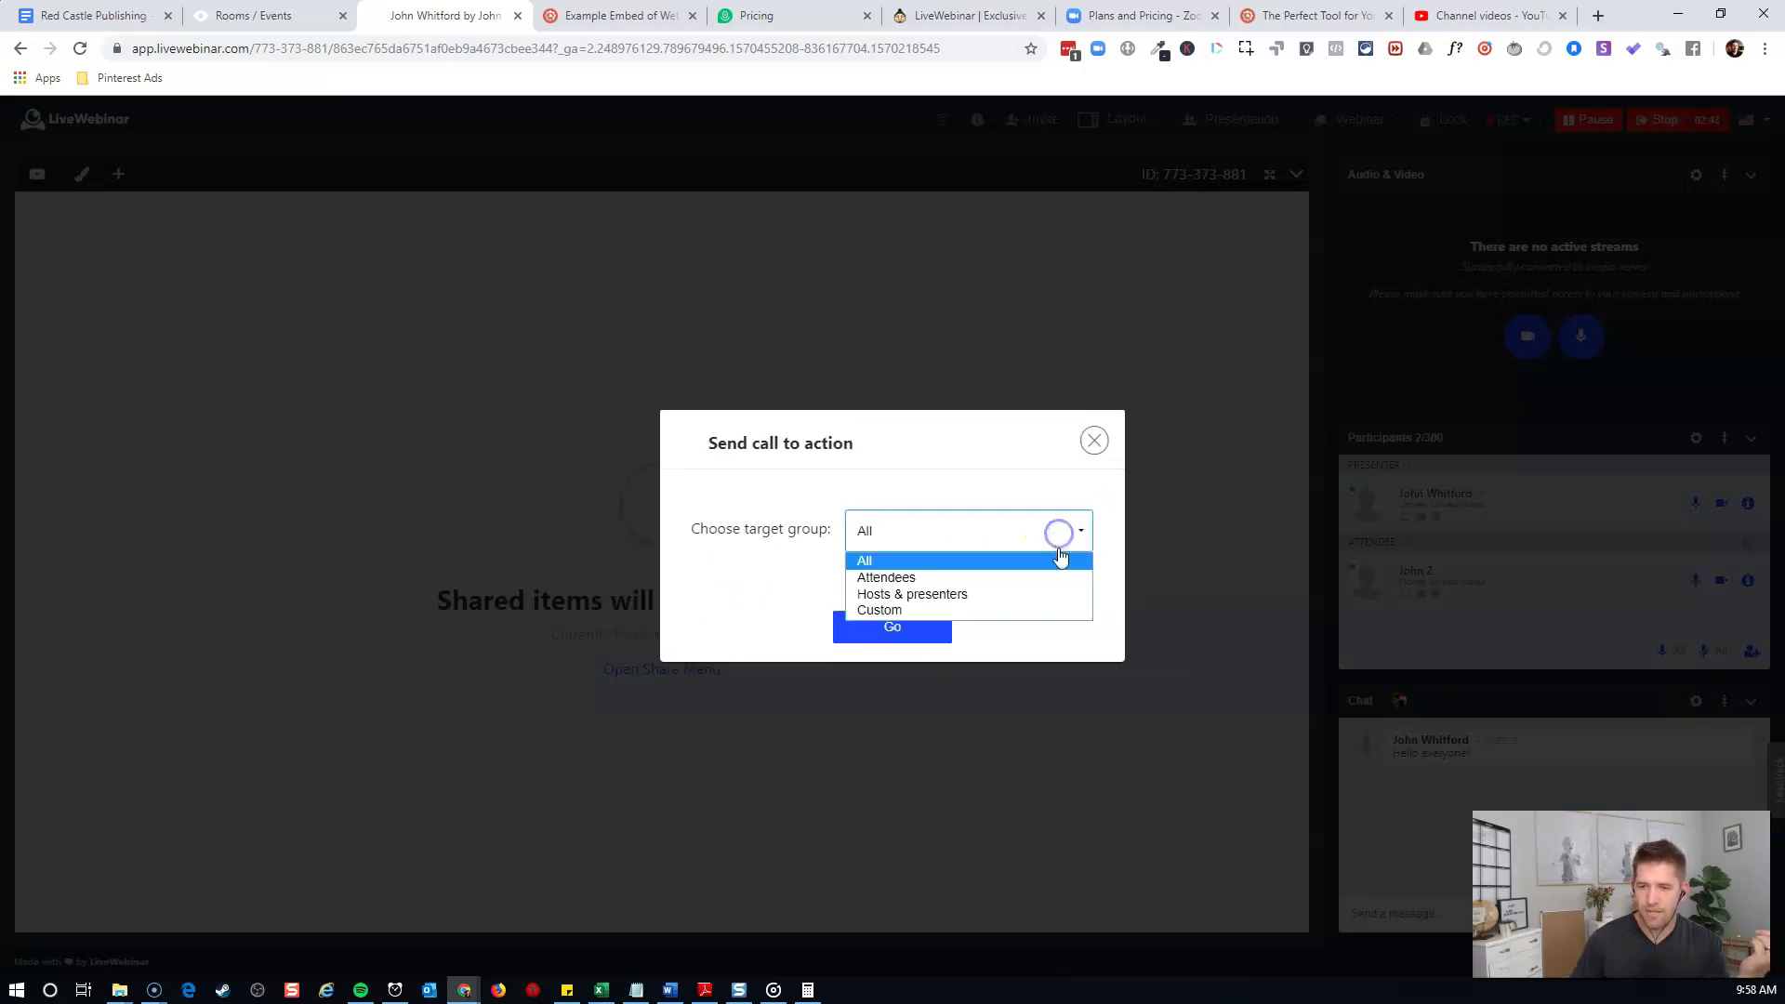
left_click(977, 563)
left_click(891, 628)
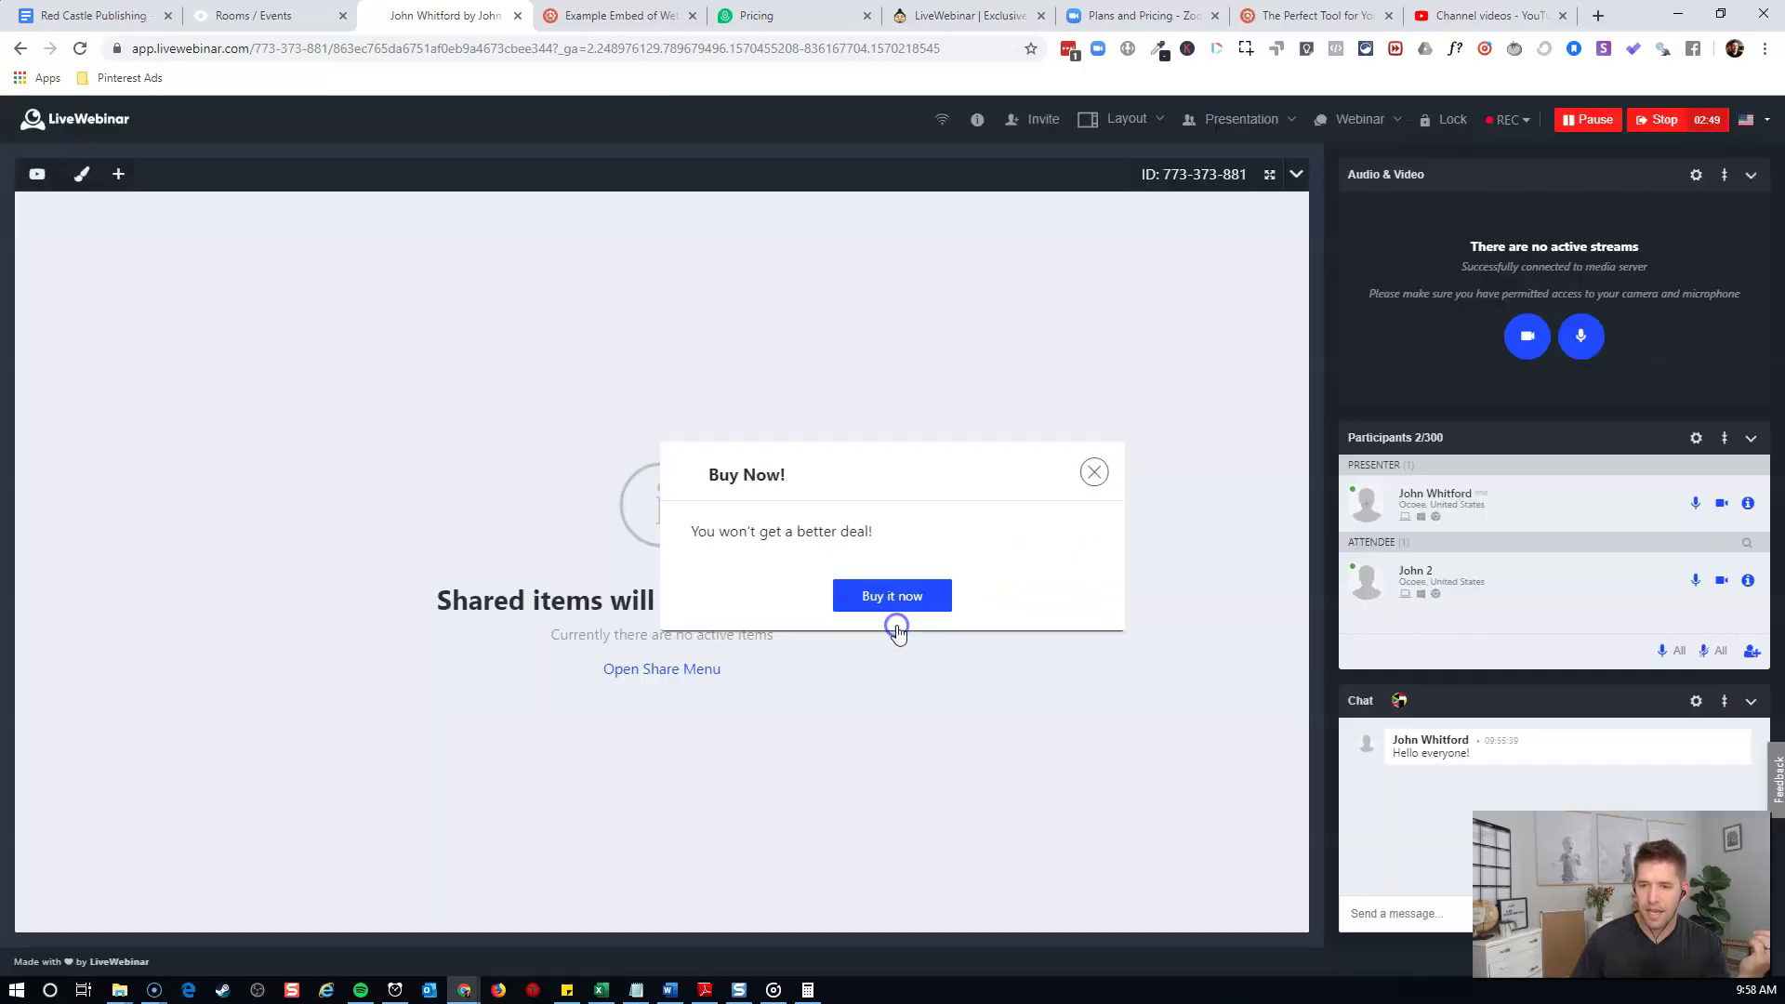
Test the call to action's "Buy it now" button in the presenter room and on the embedded webinar page
left_click(906, 593)
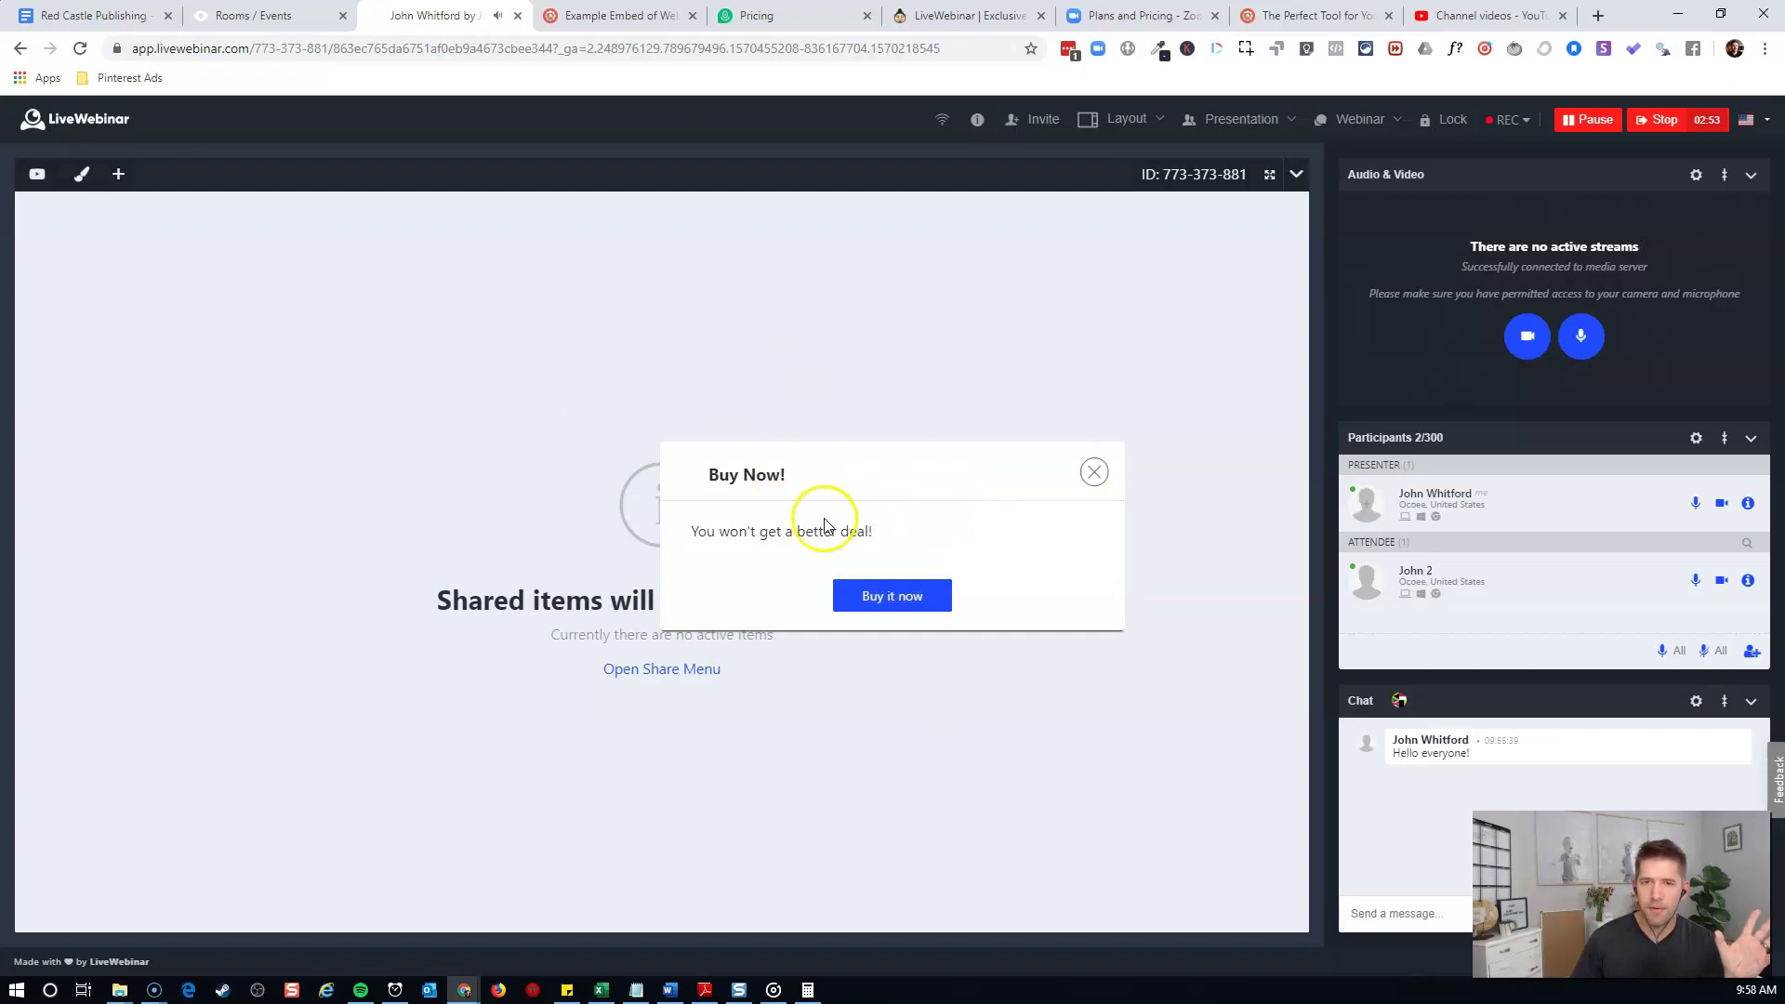
left_click(655, 22)
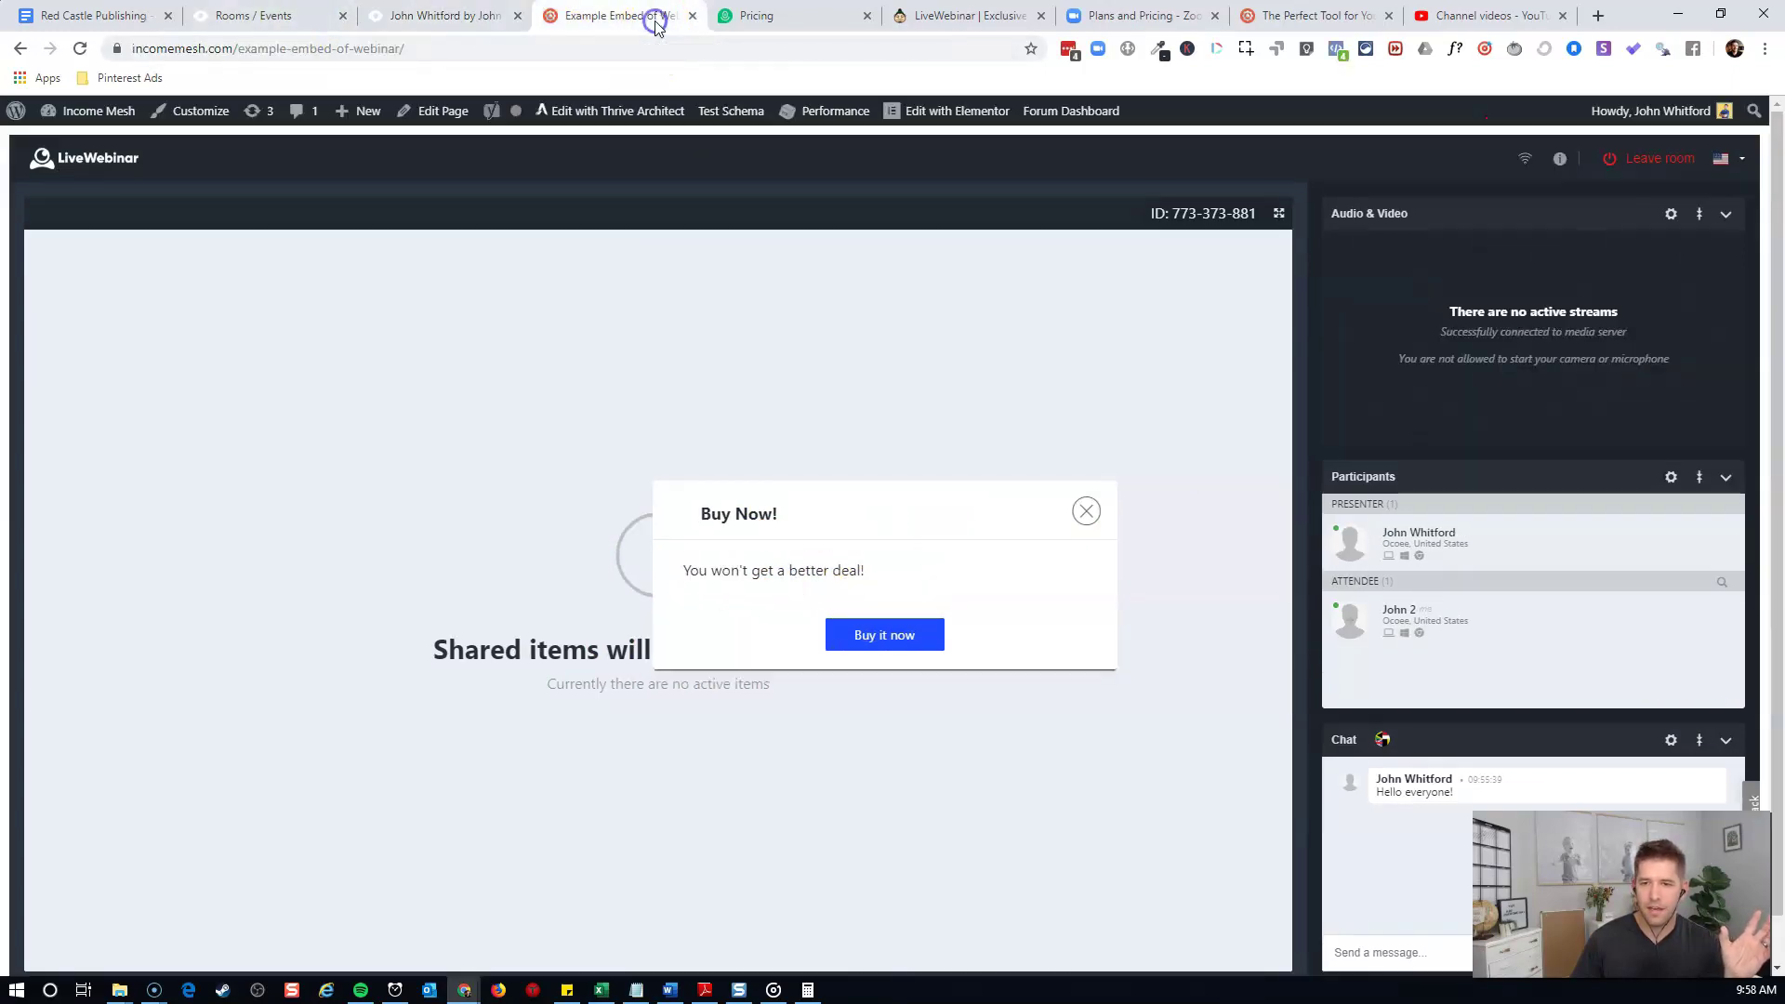
scroll(1302, 465, "down", 1)
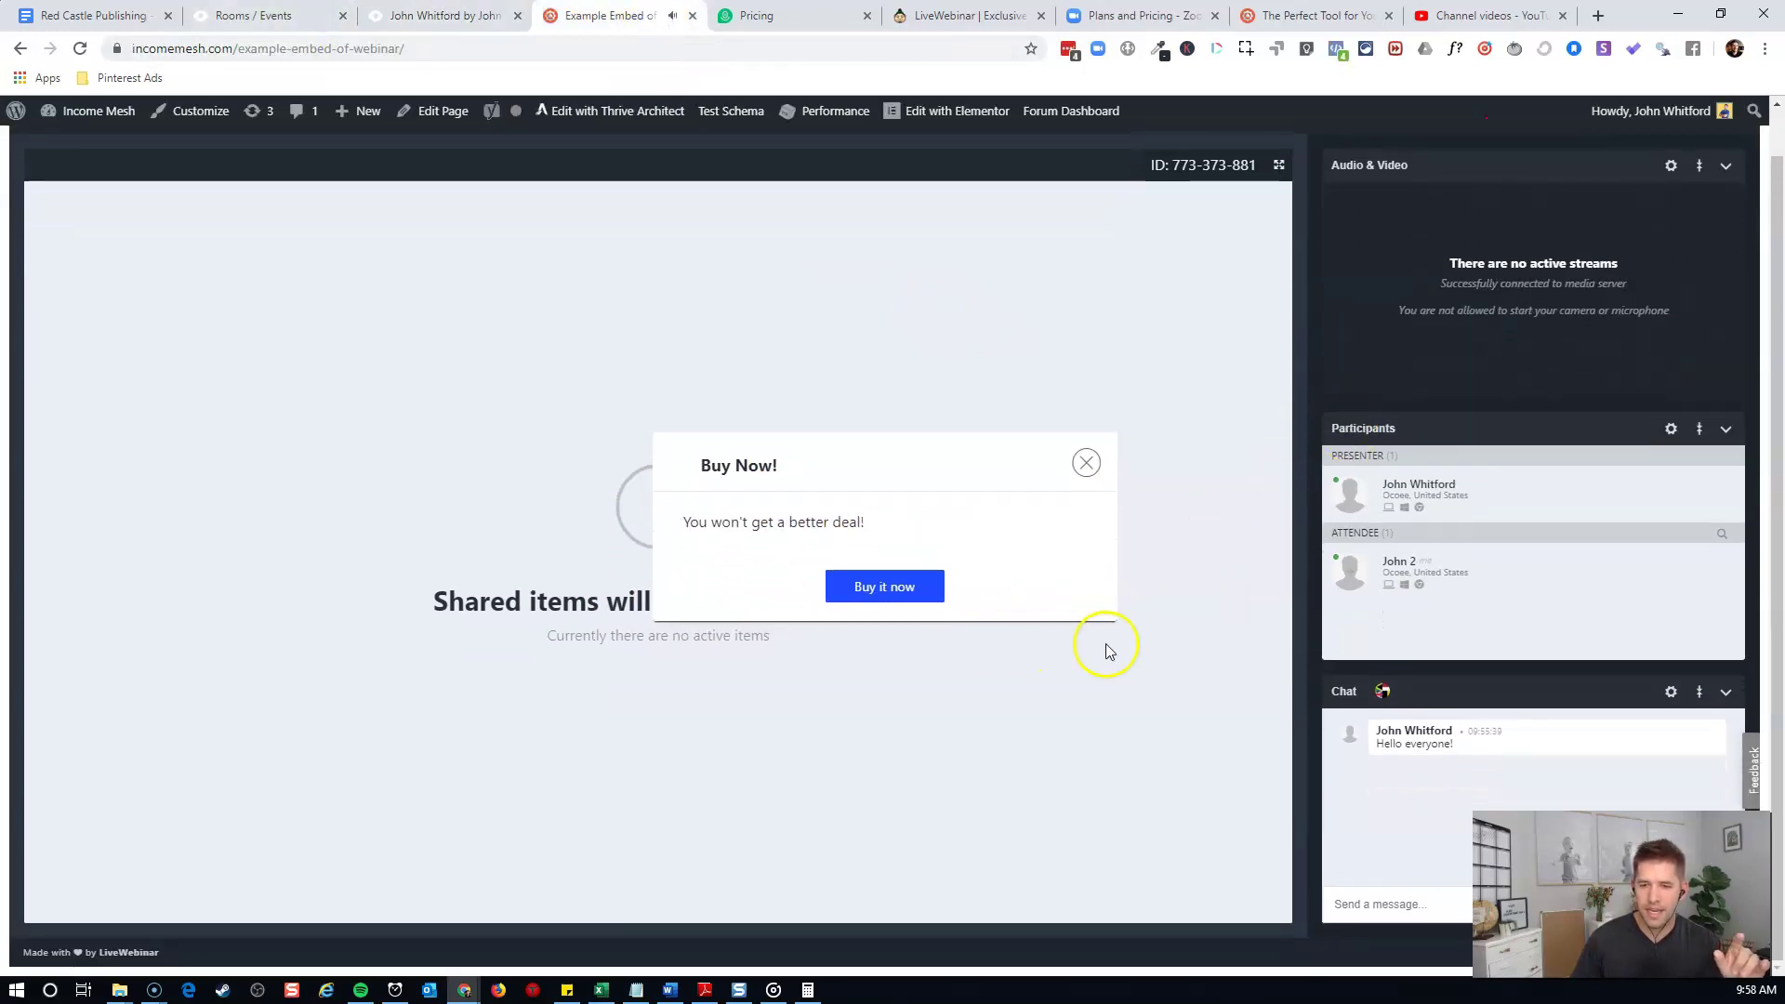
scroll(995, 531, "up", 1)
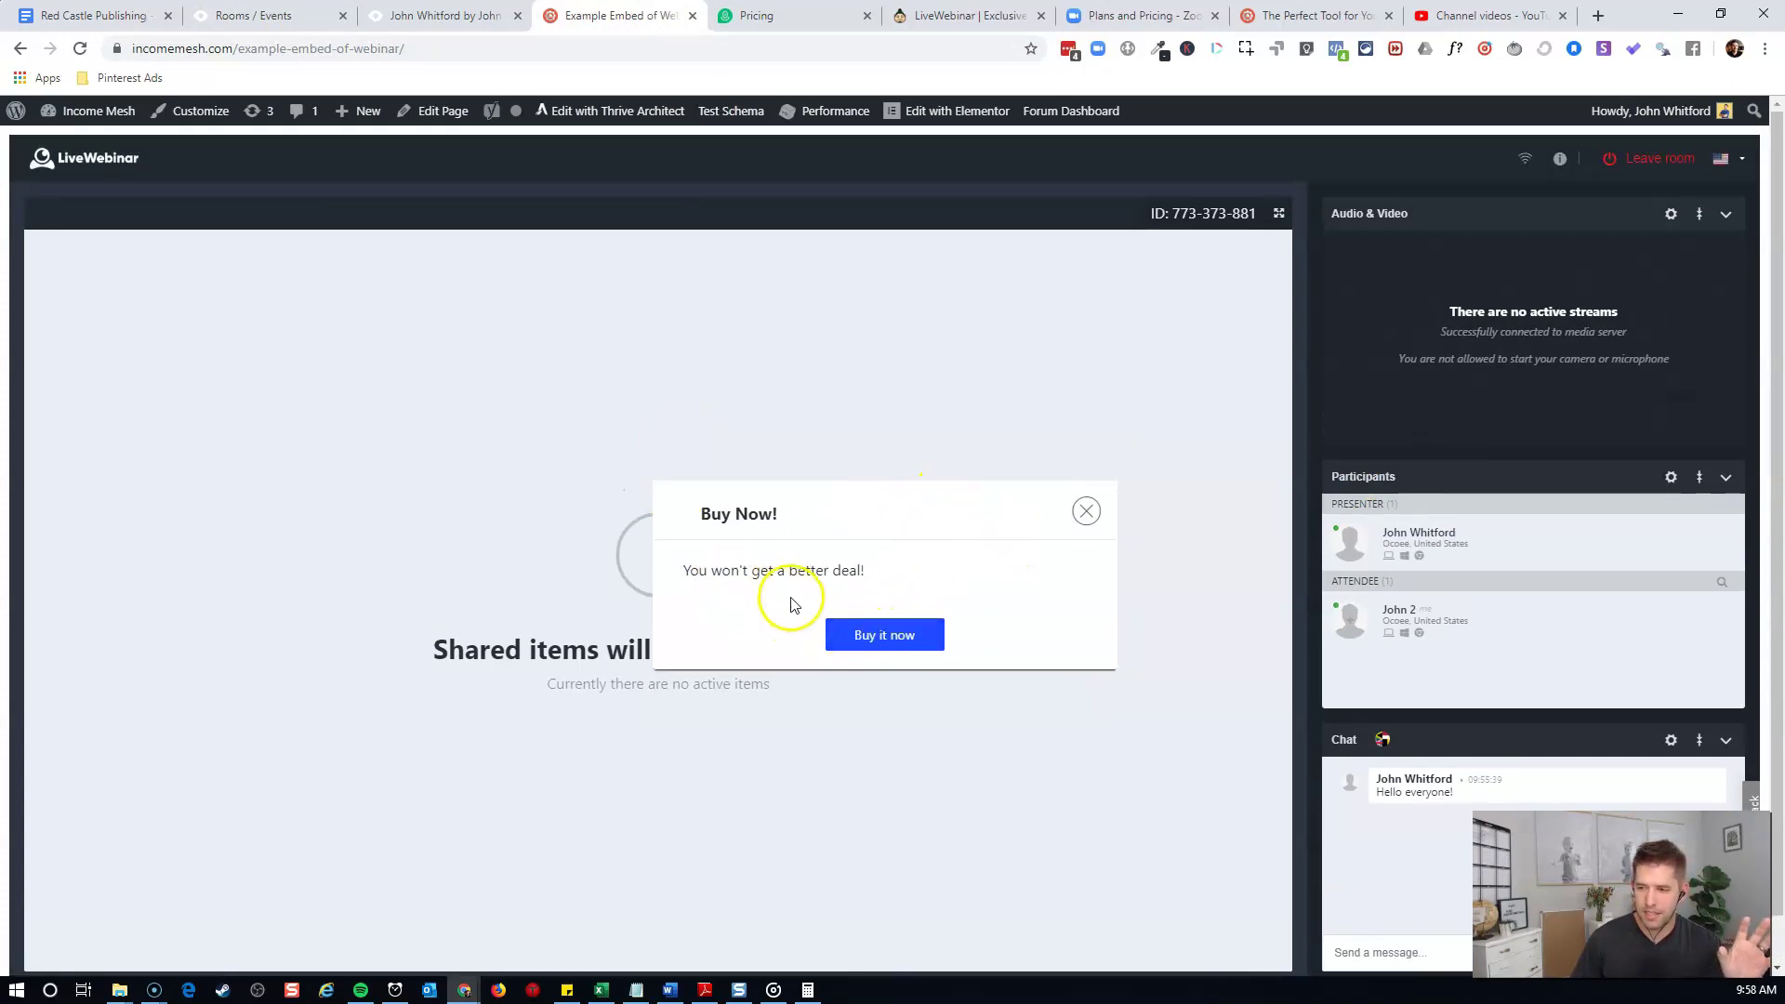
left_click(875, 638)
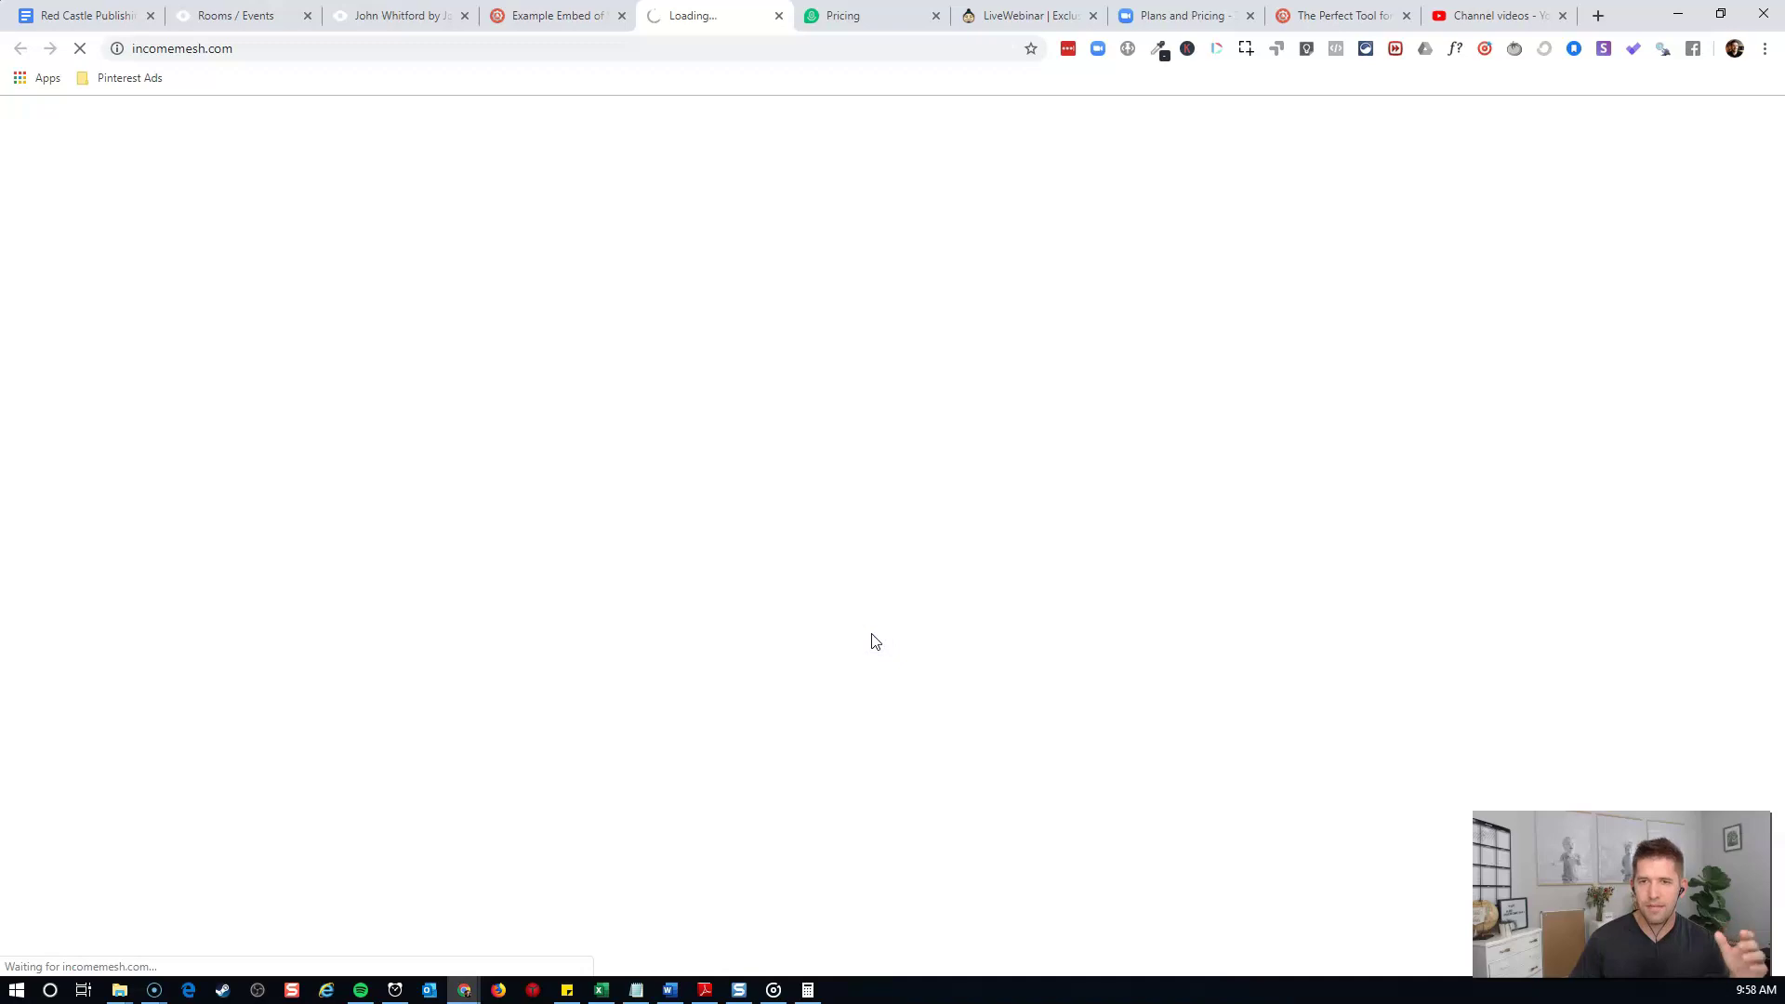
Switch to the AppSumo offer page and read through the LiveWebinar feature description
key("alt+Tab")
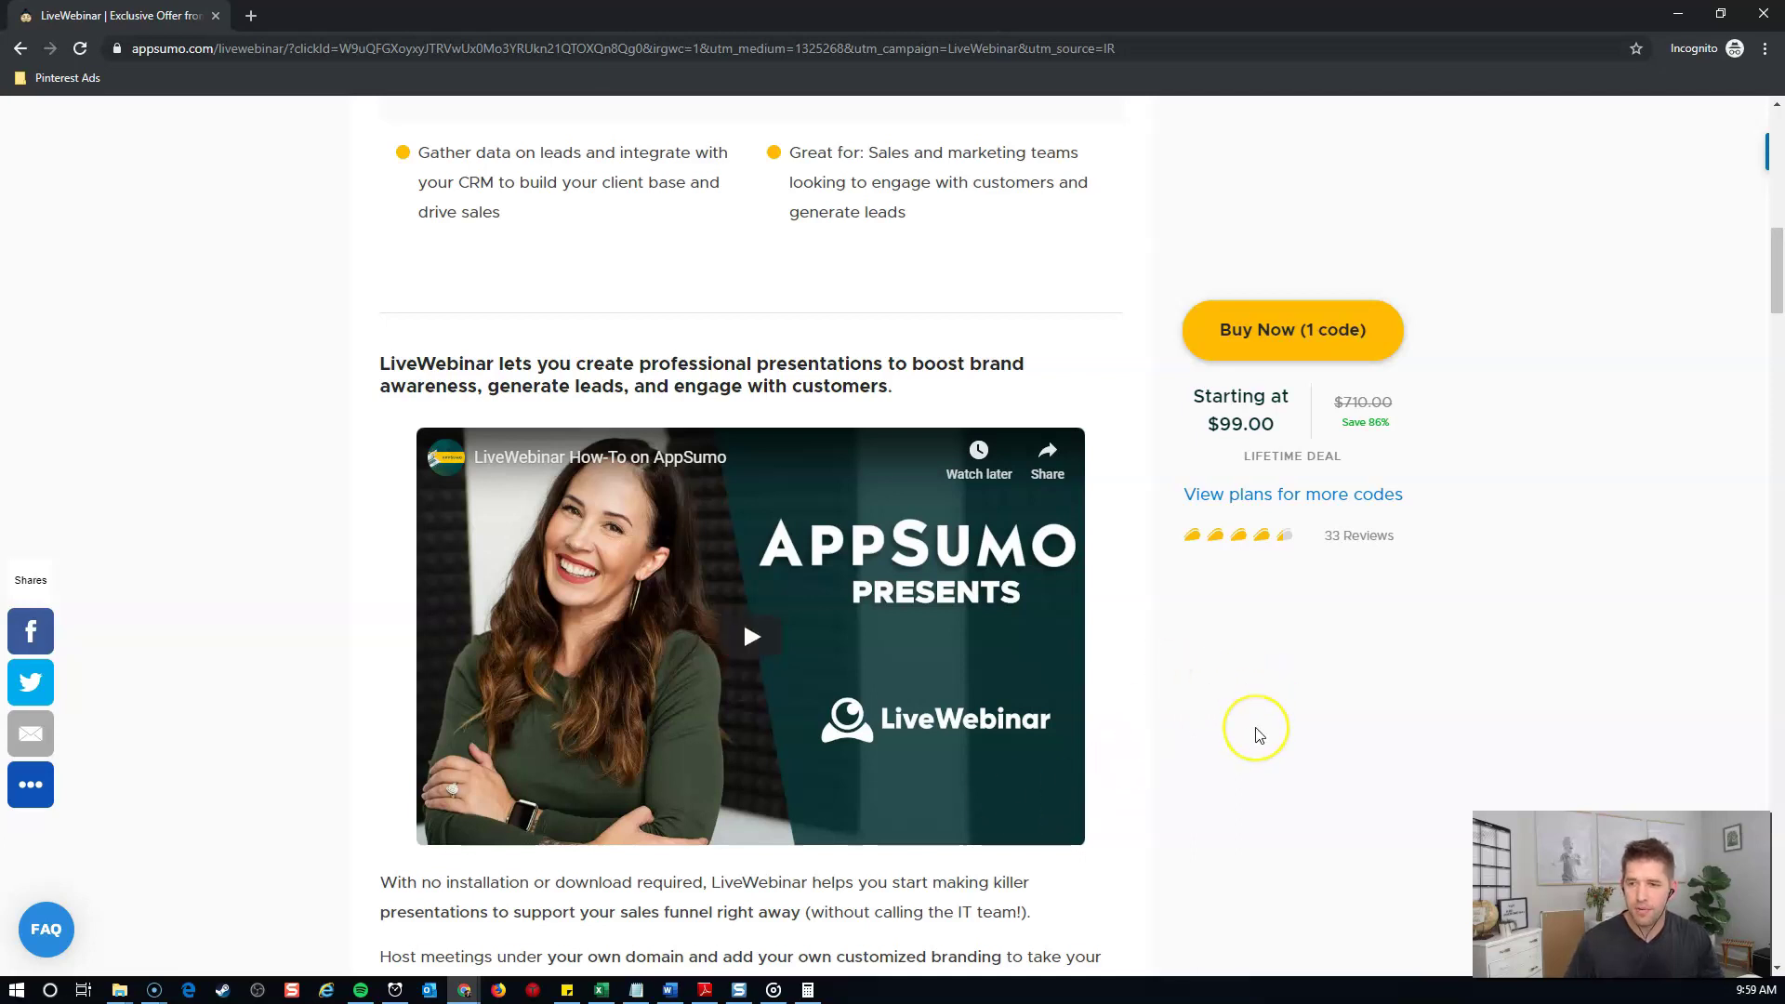
scroll(1255, 729, "down", 4)
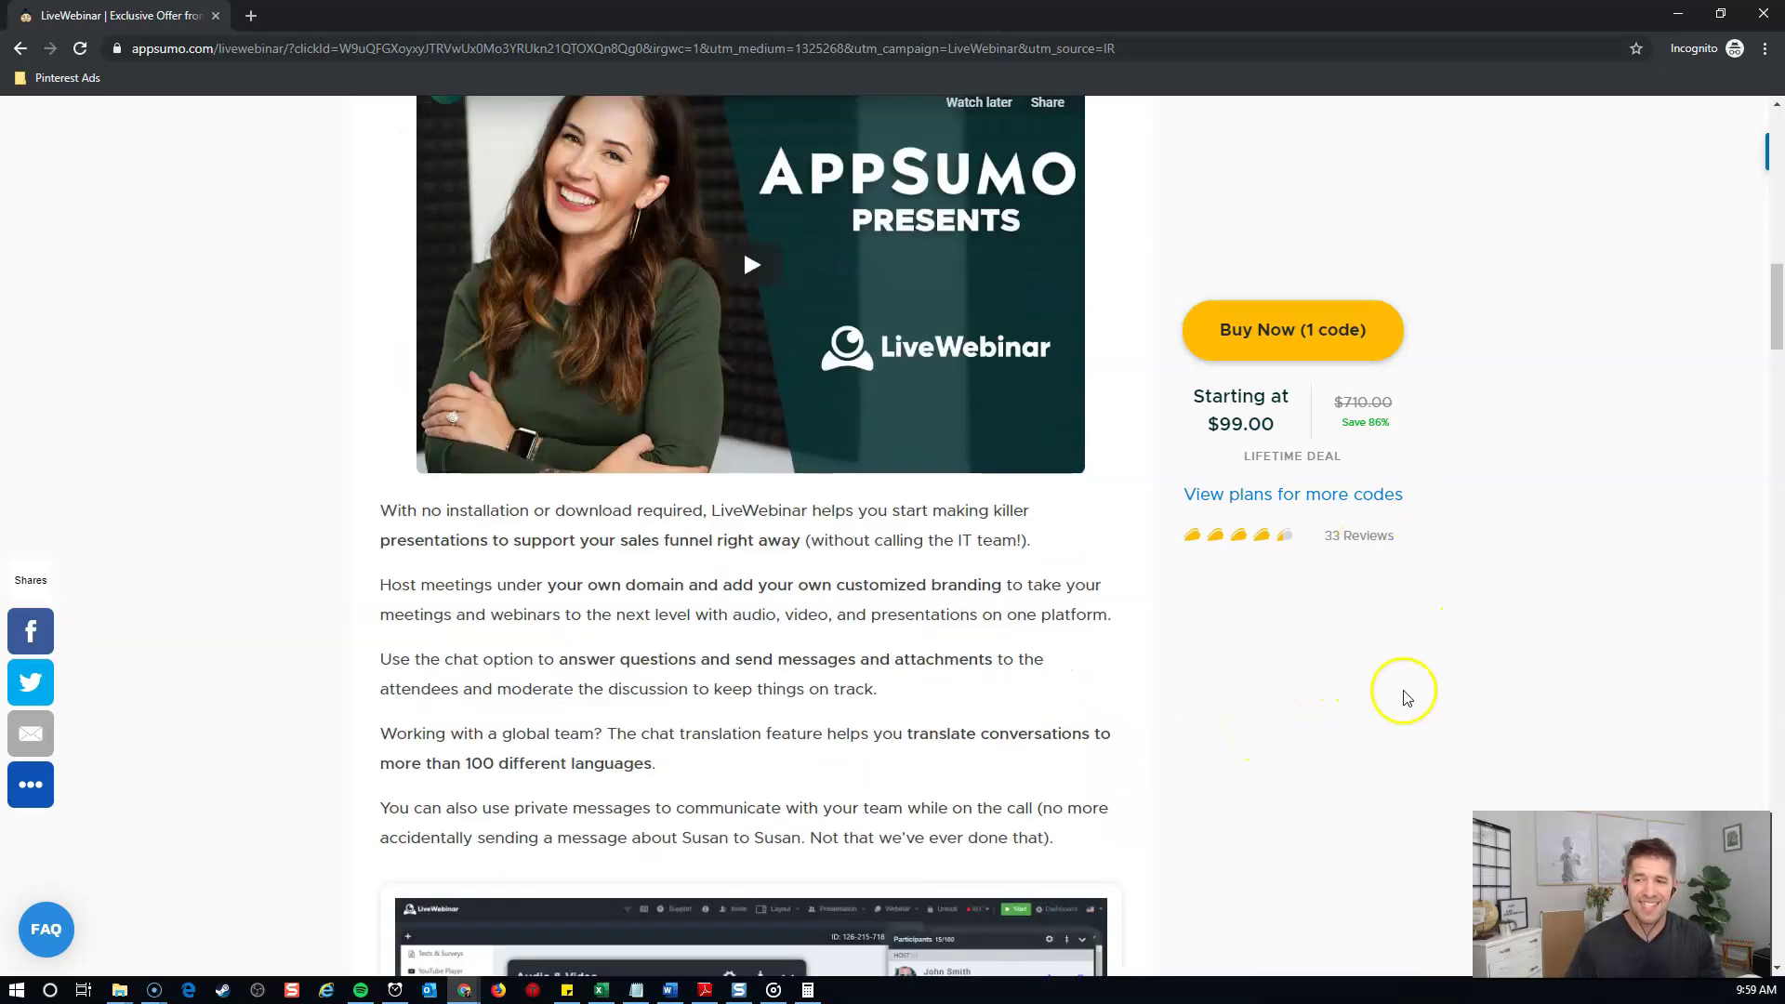
scroll(1347, 735, "down", 7)
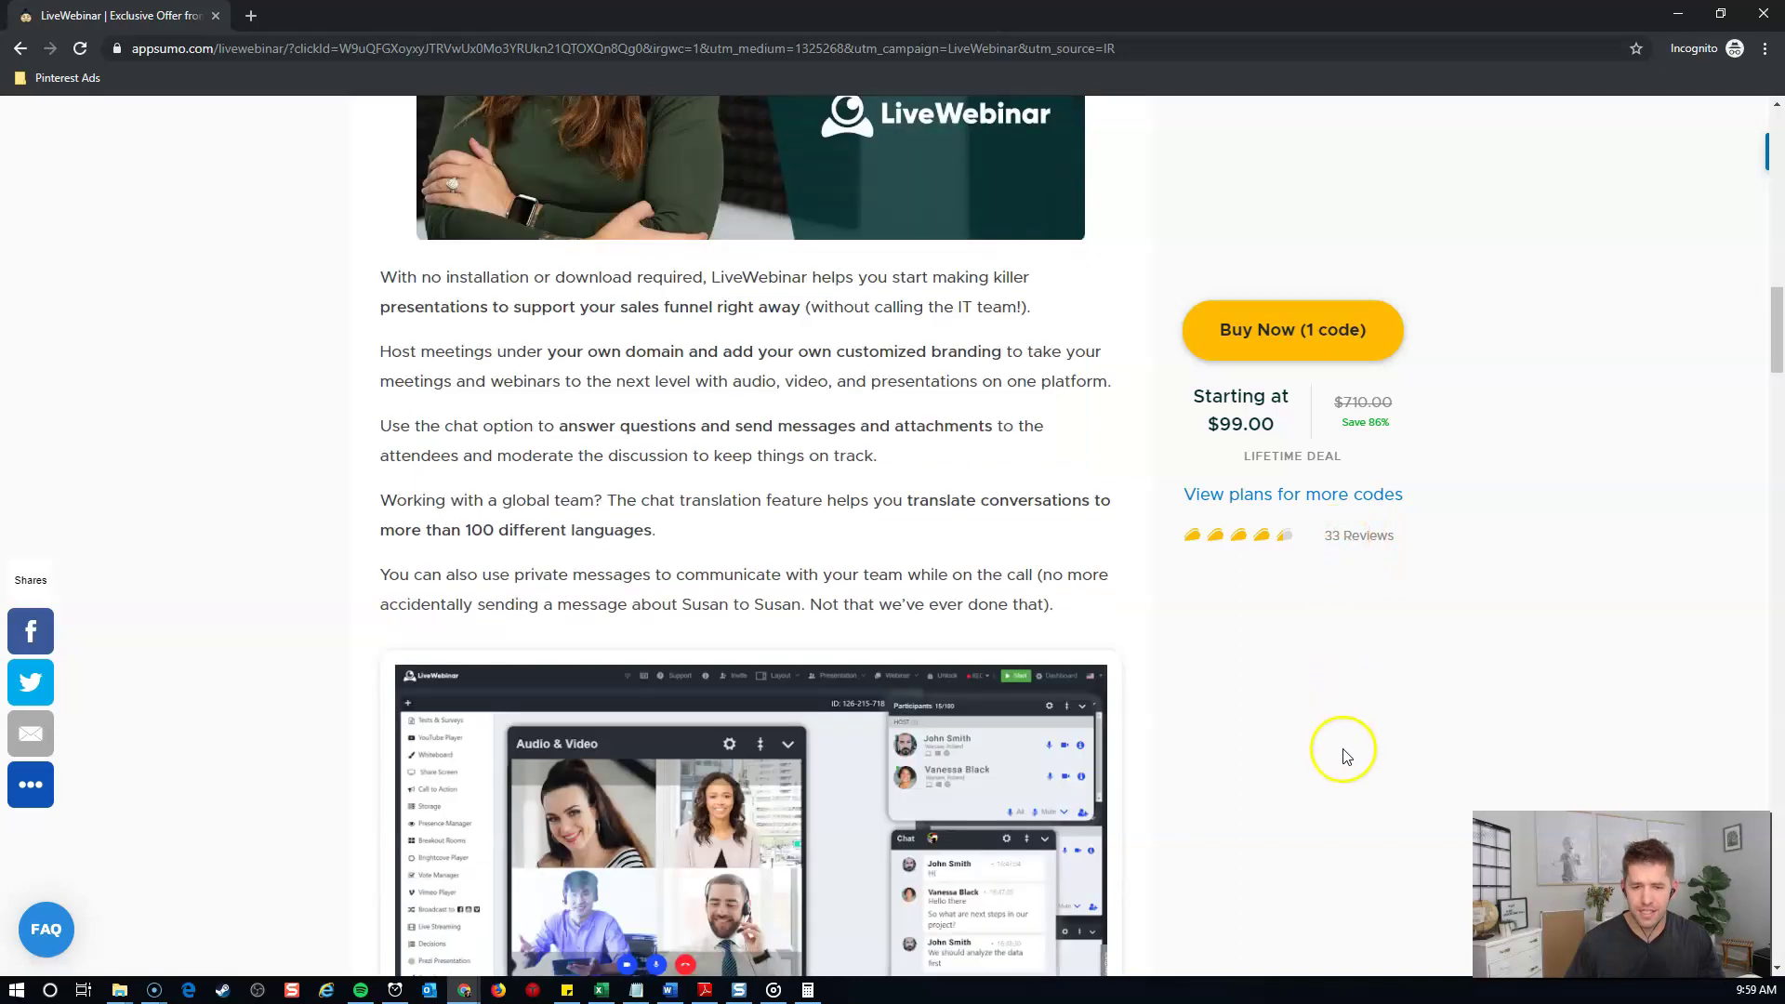
scroll(1228, 788, "down", 8)
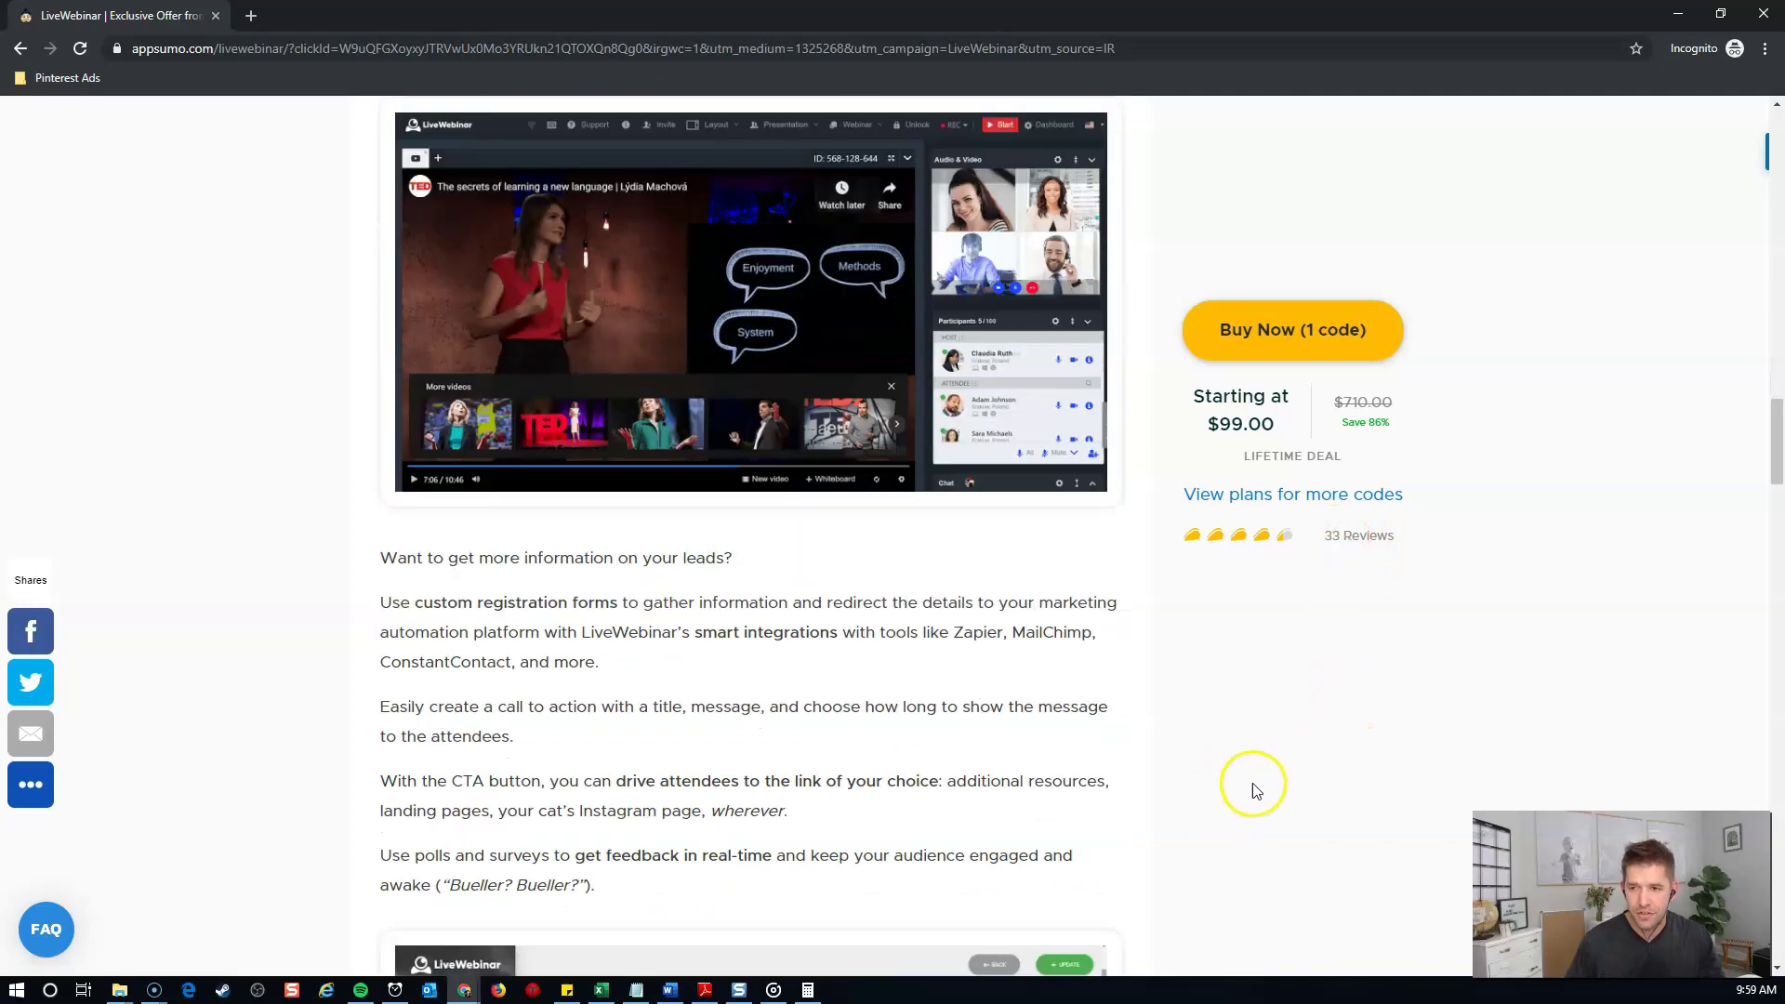
scroll(1255, 785, "down", 6)
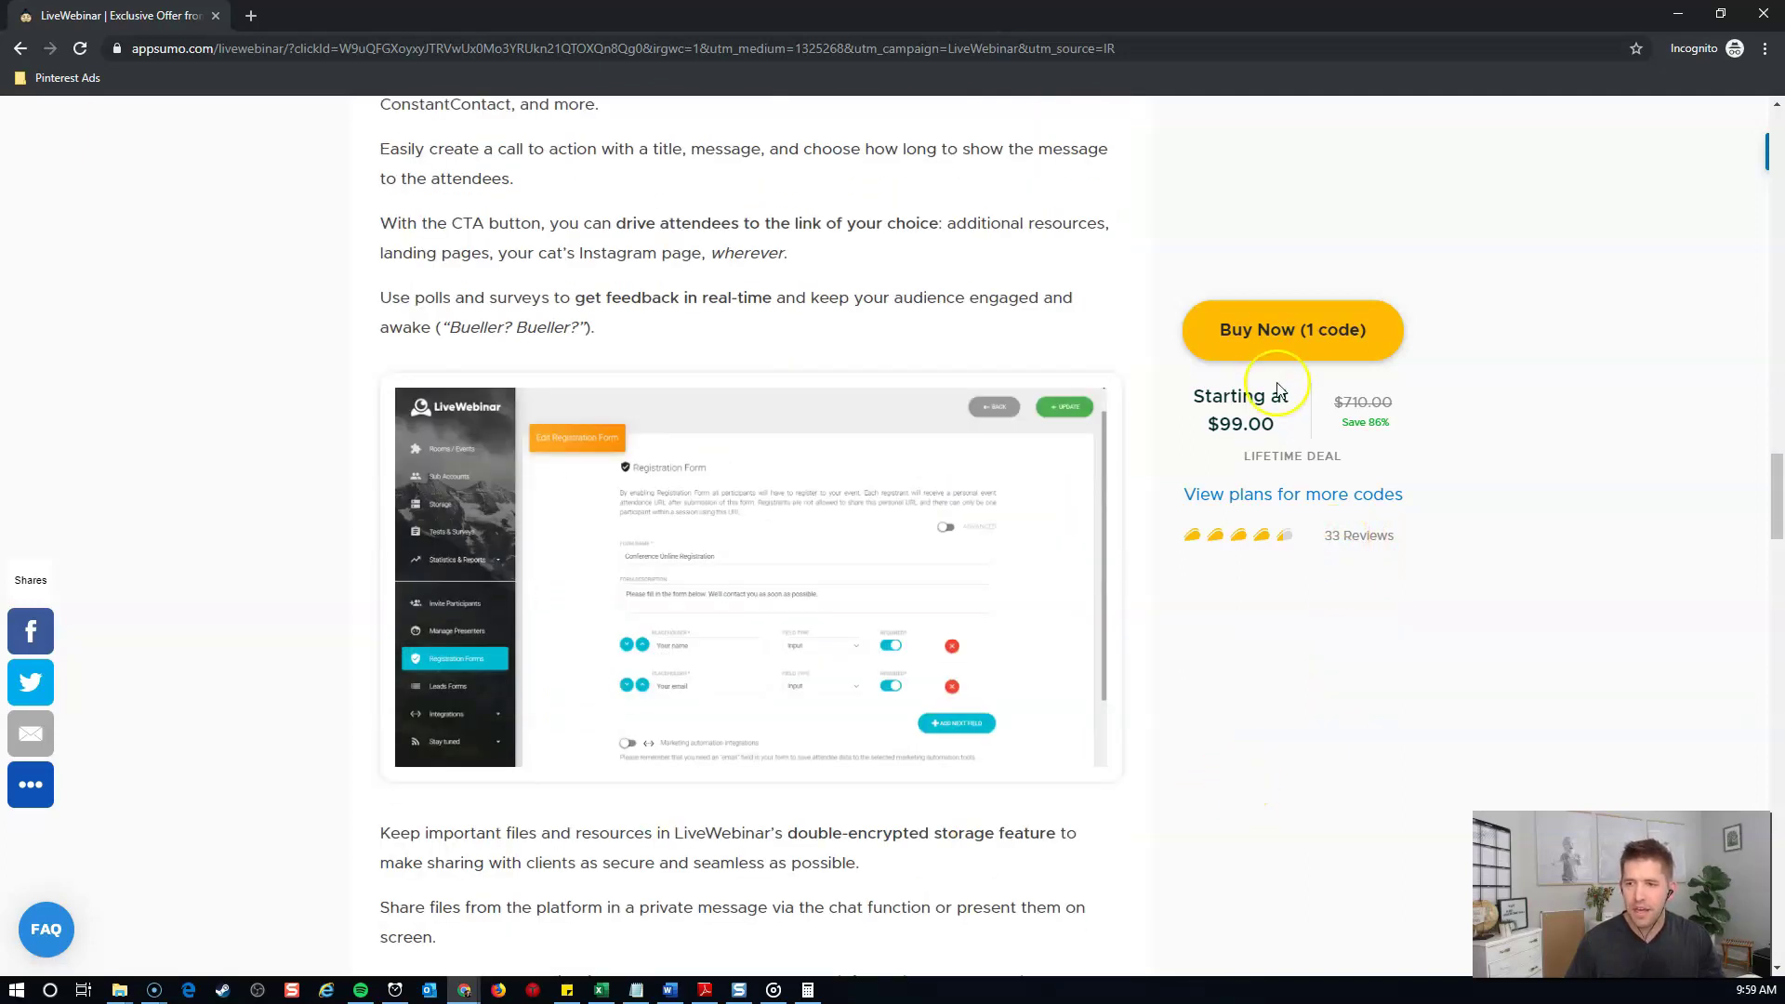